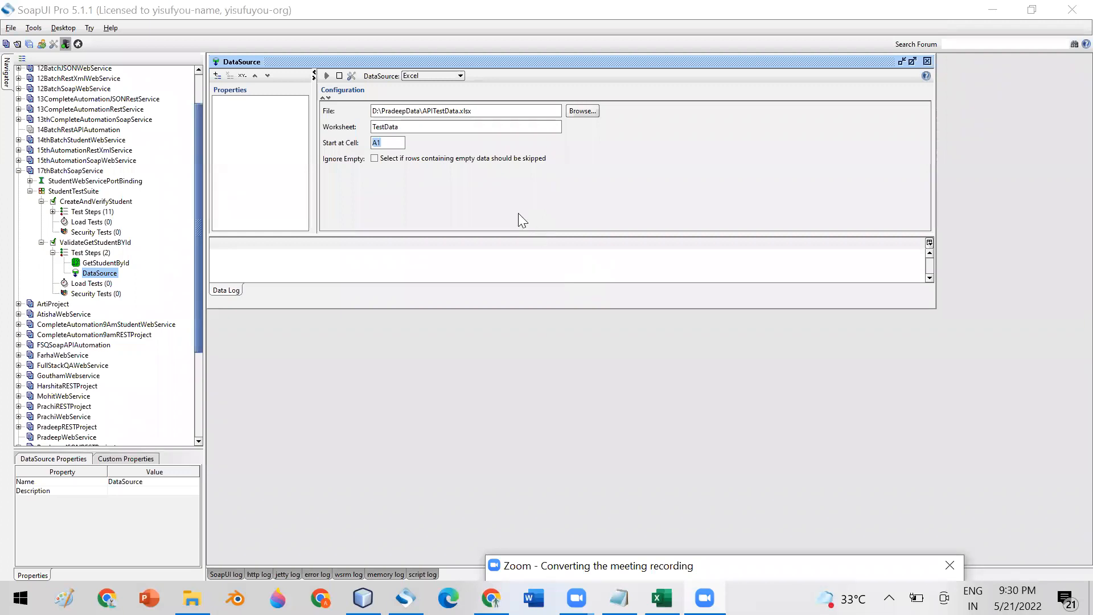
- Inspect the DataSource's APITestData.xlsx file path, TestData worksheet and A1 start cell, then bring up the workbook
click(390, 143)
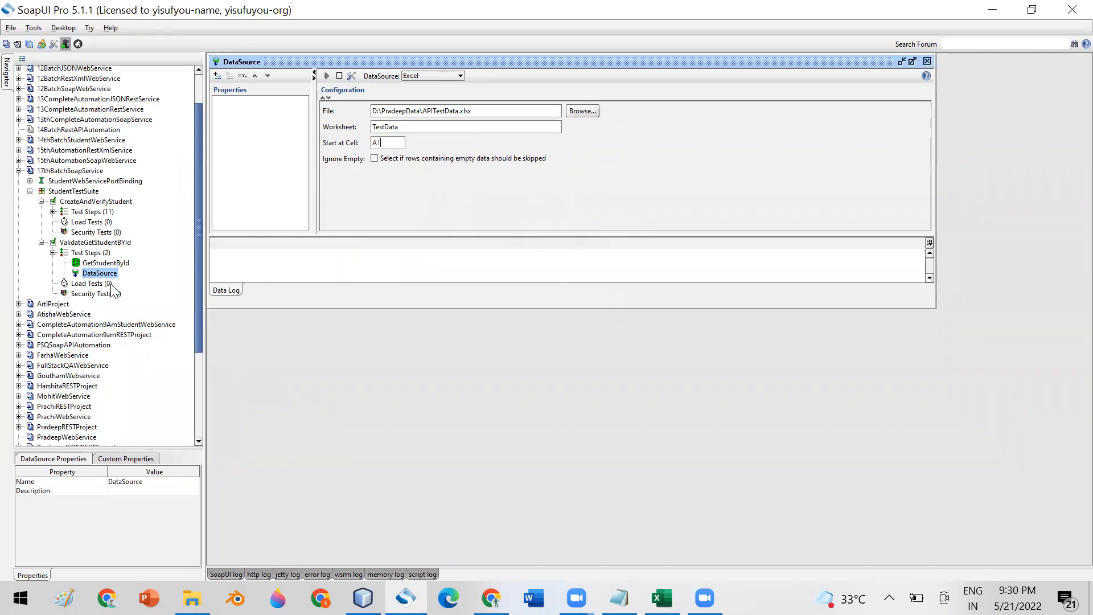
drag(497, 110, 354, 107)
drag(411, 126, 344, 142)
mouse_move(662, 598)
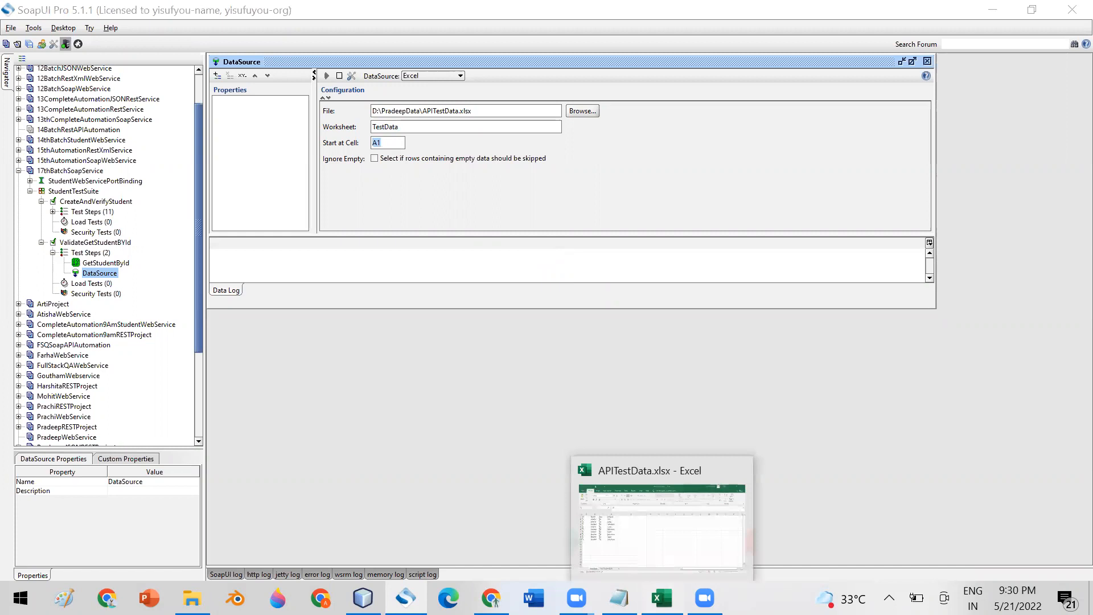
click(662, 515)
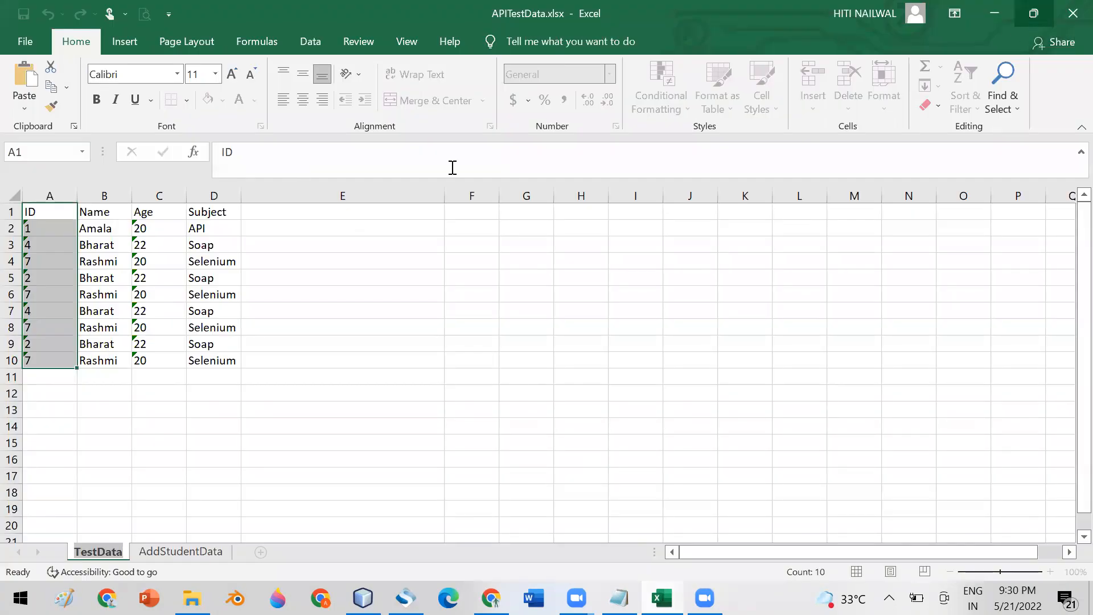
- Inspect the TestData sheet's ID, Name, Age and Subject headers and first data row (20, API)
click(353, 223)
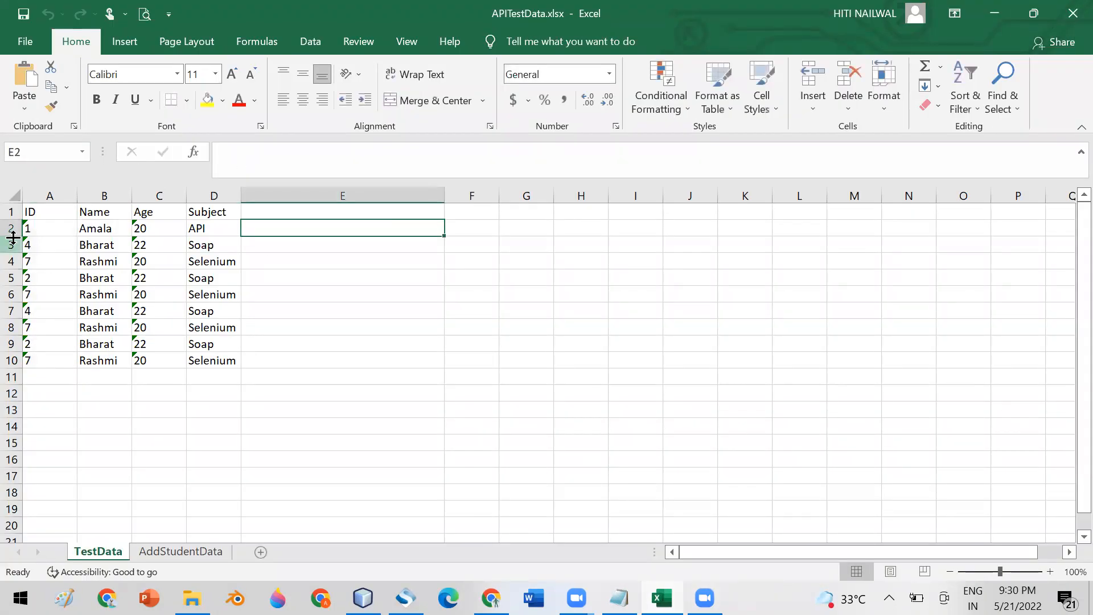
click(41, 211)
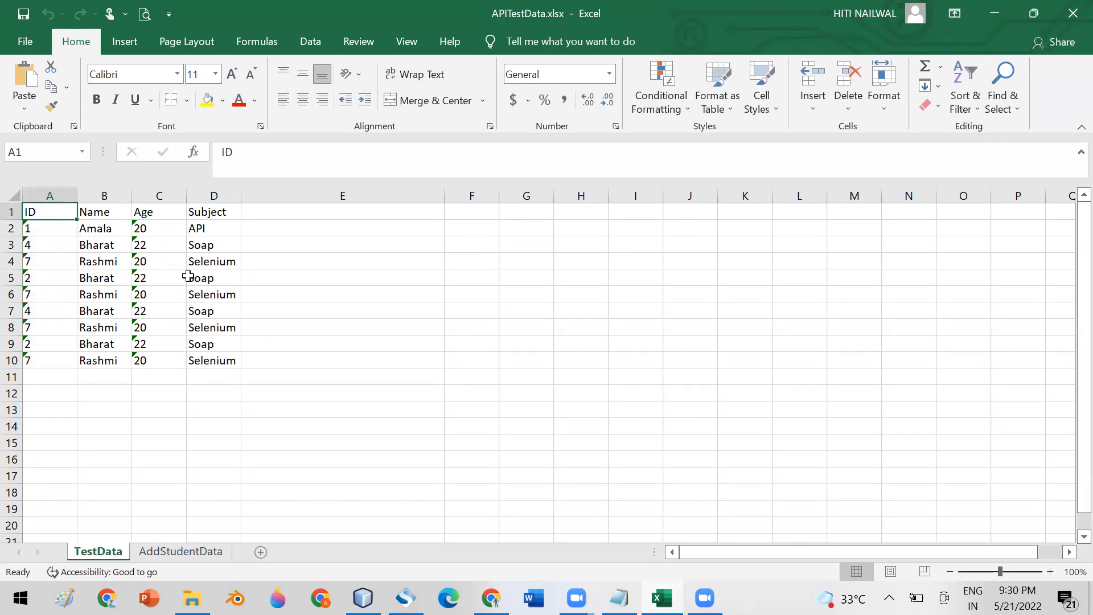
click(343, 256)
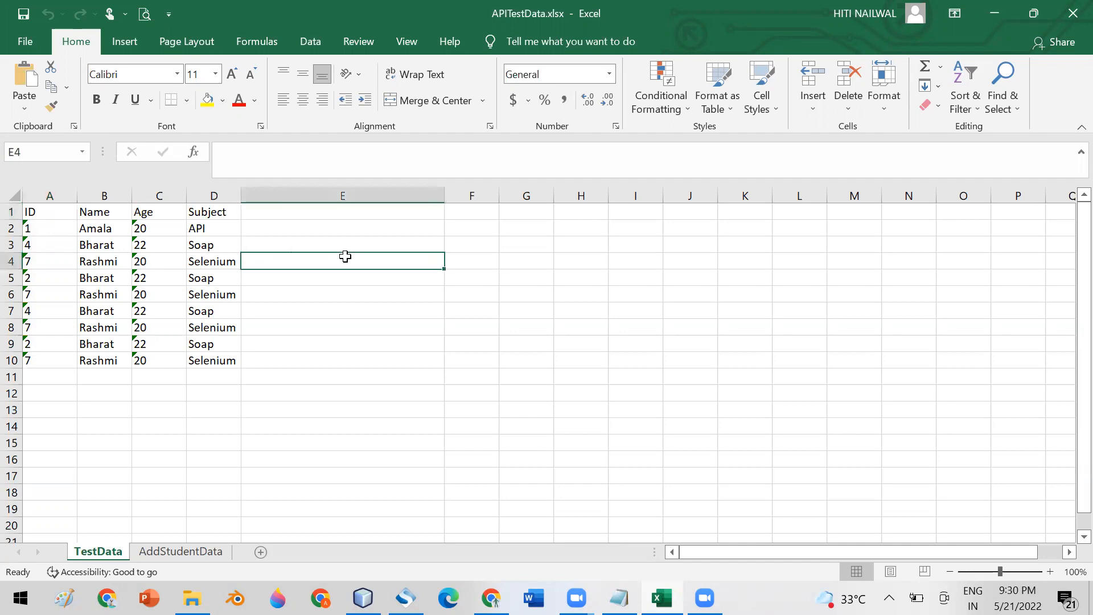
click(31, 195)
click(168, 191)
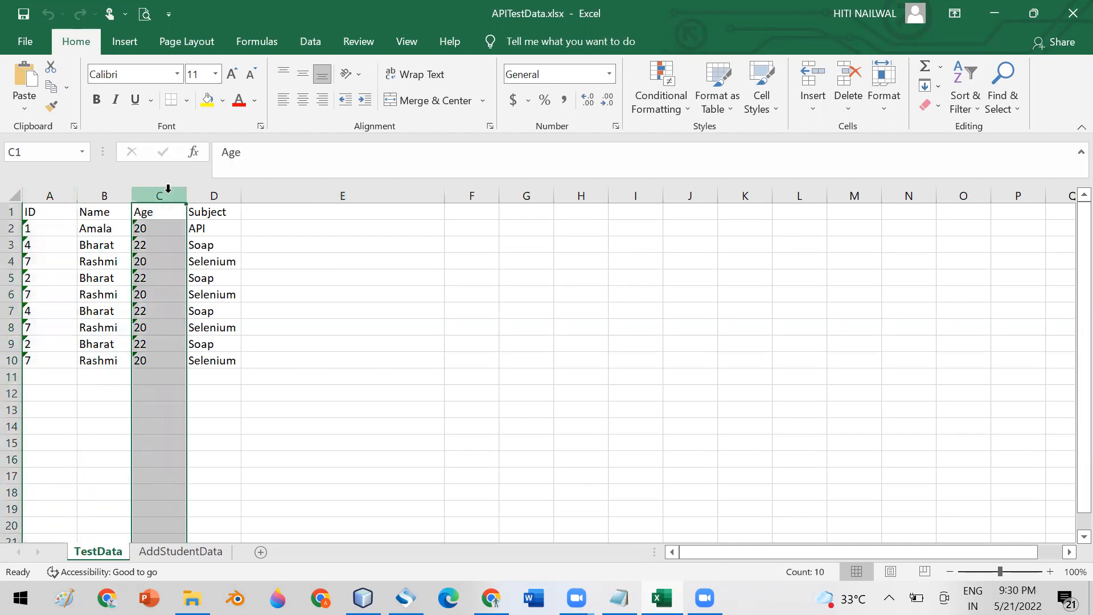
click(341, 261)
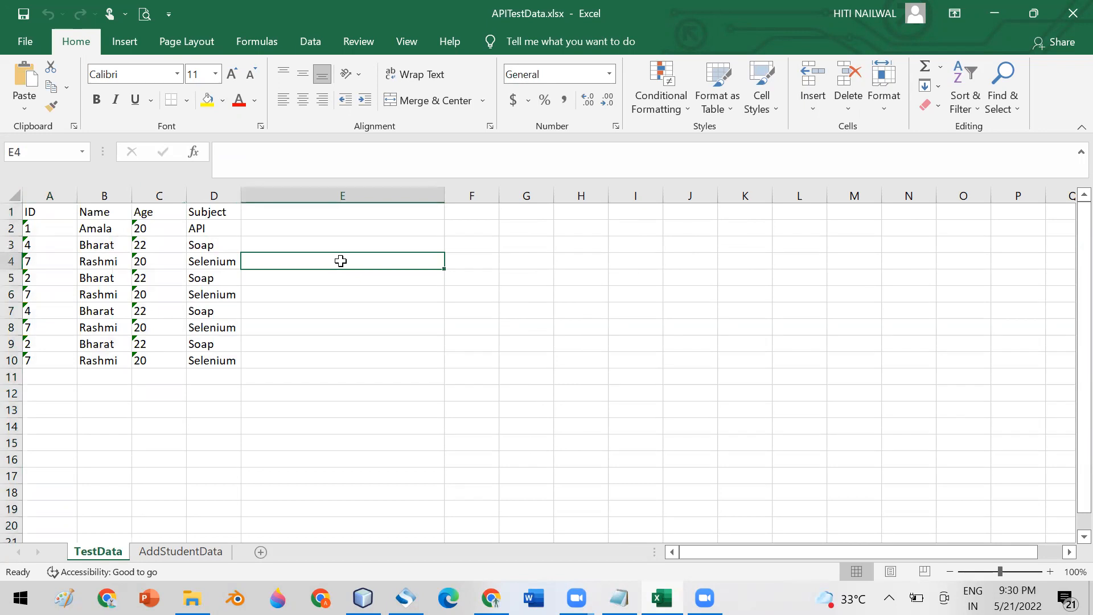
click(39, 211)
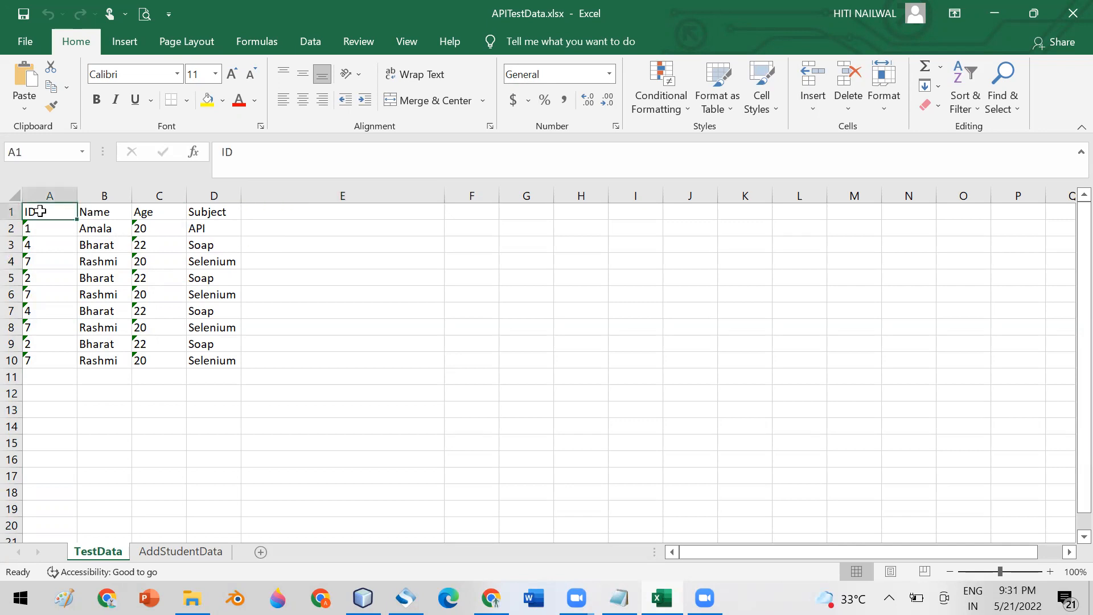
click(110, 215)
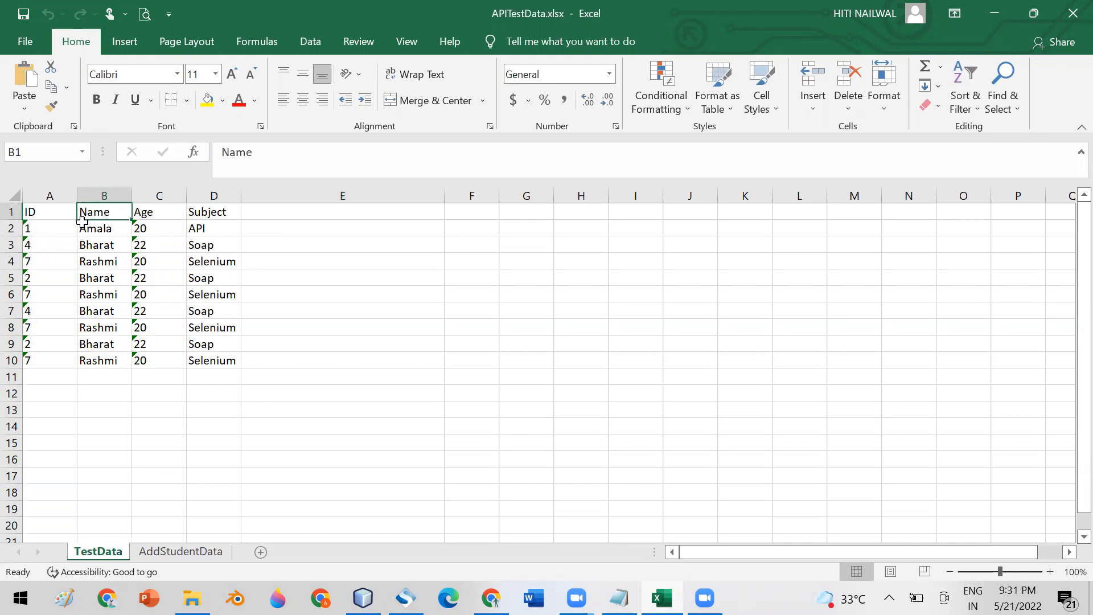
click(146, 229)
click(209, 232)
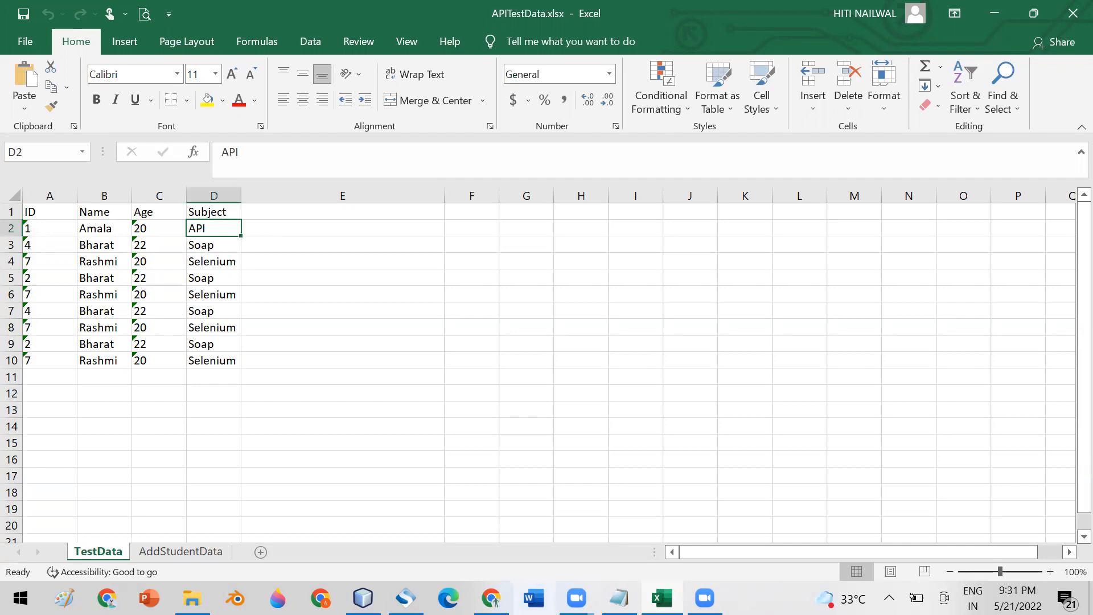
- Compare the SoapUI A1 start cell with Excel's ID column A, then return to SoapUI
click(405, 597)
click(390, 142)
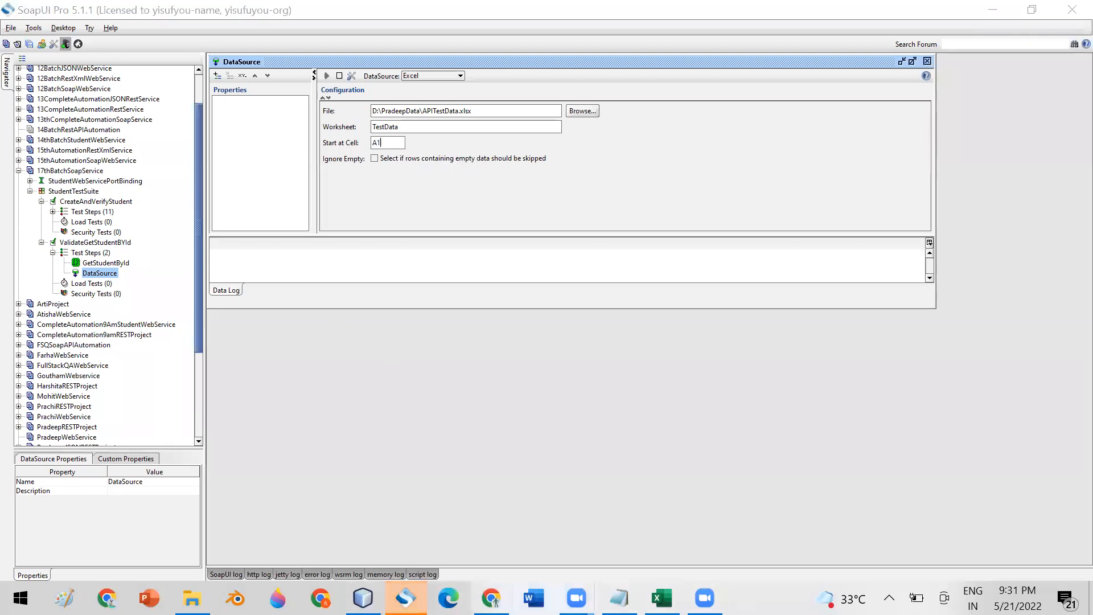
click(661, 598)
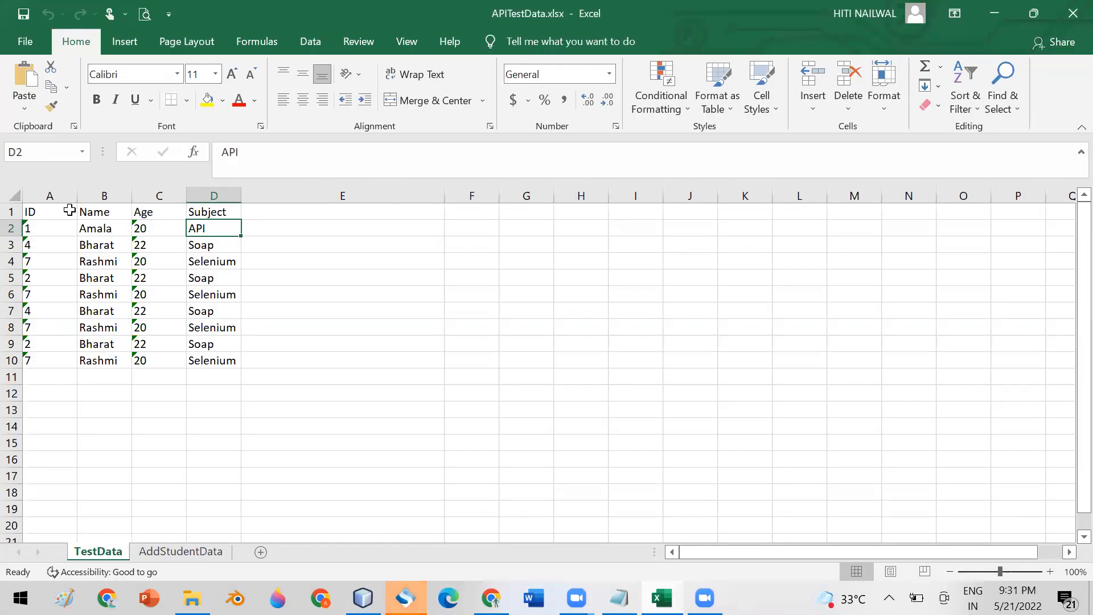
click(54, 195)
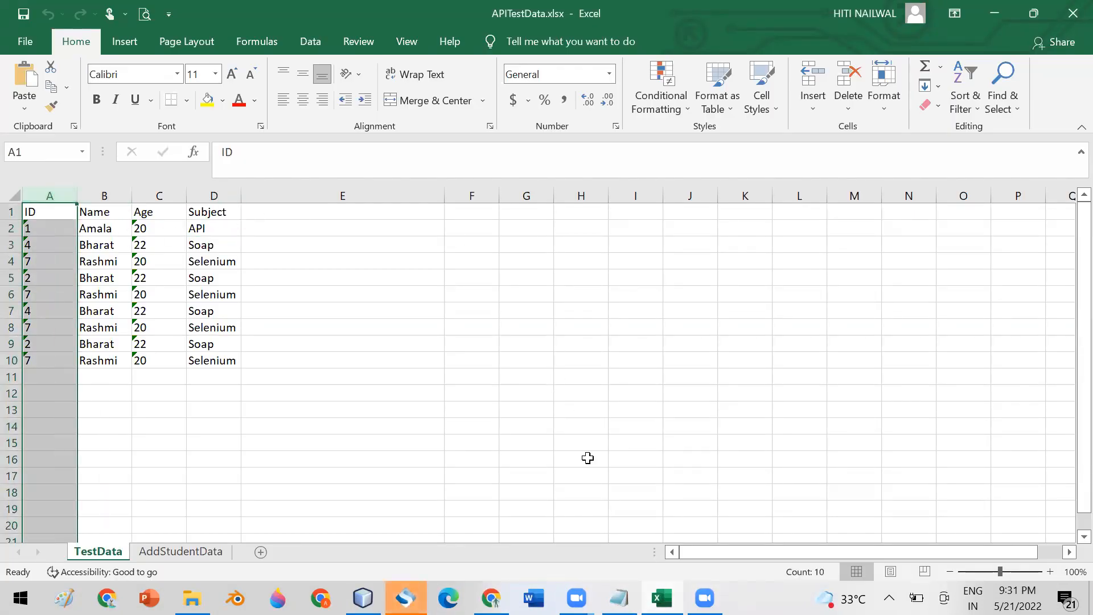
mouse_move(491, 599)
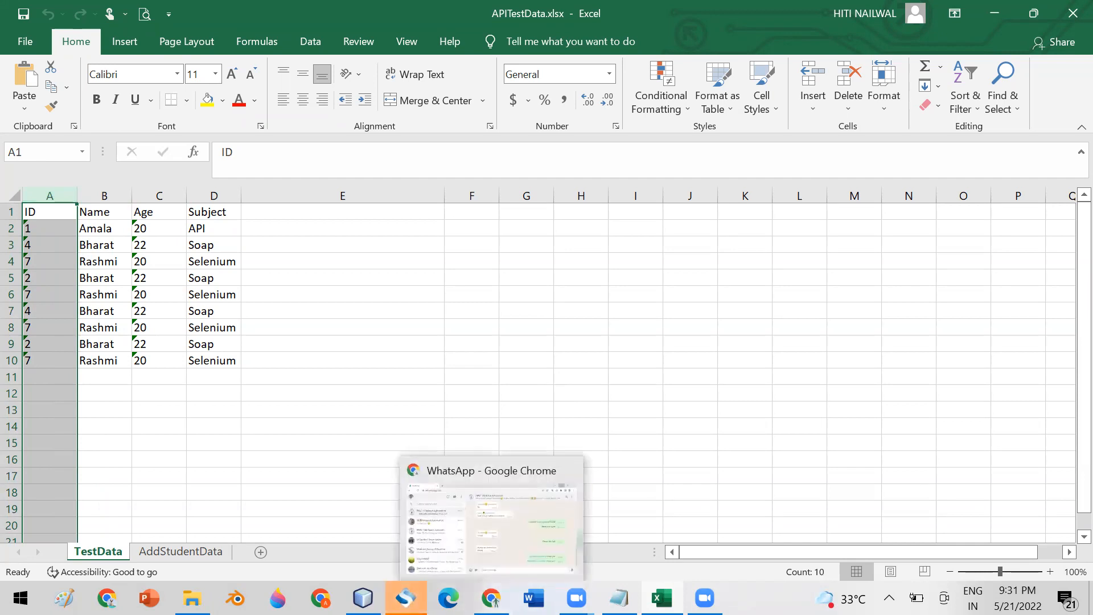
key(alt+Tab)
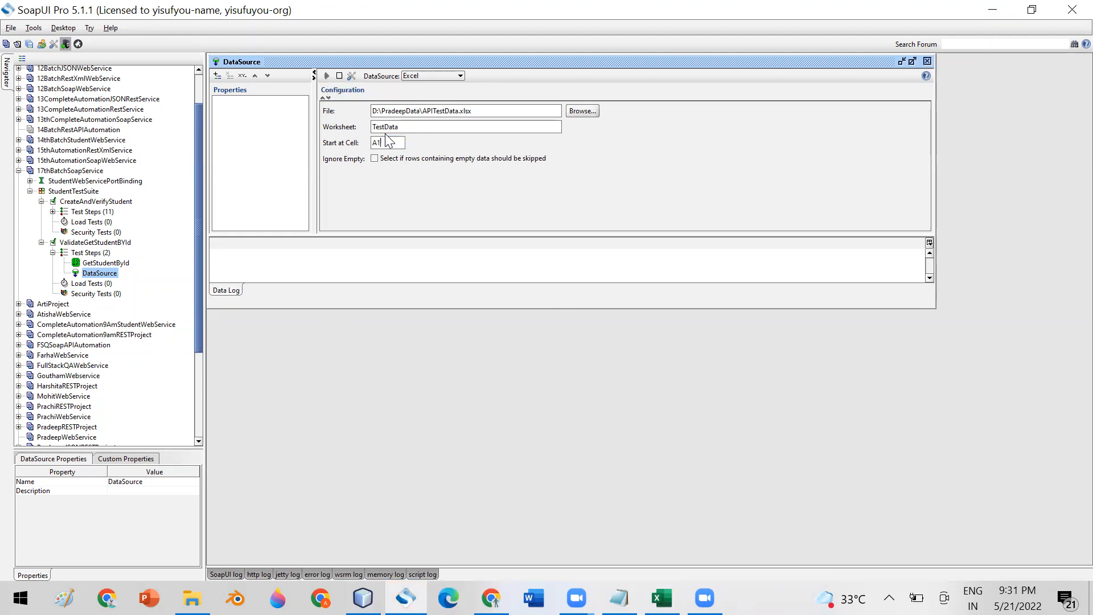
- Add an Id property to the DataSource and test-run it with a 10-row limit
drag(382, 143, 363, 142)
click(217, 76)
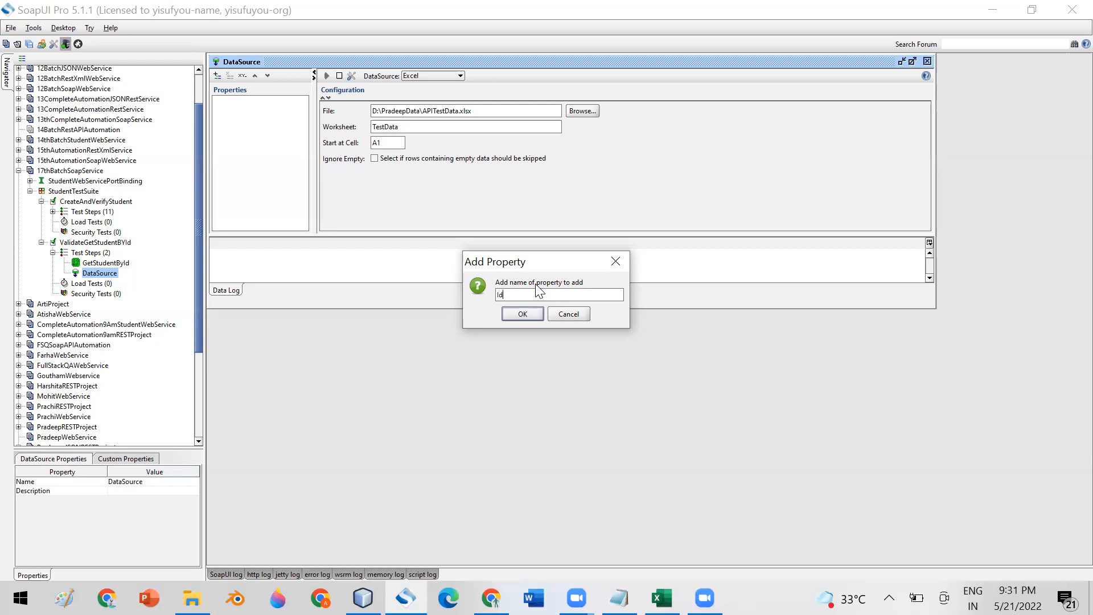
click(523, 314)
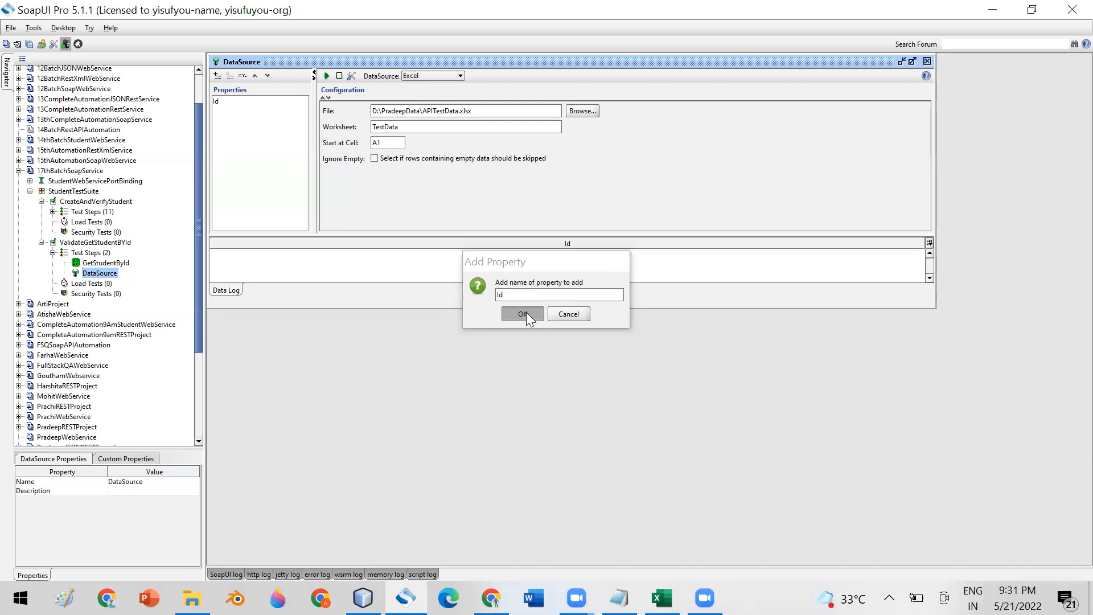
click(326, 76)
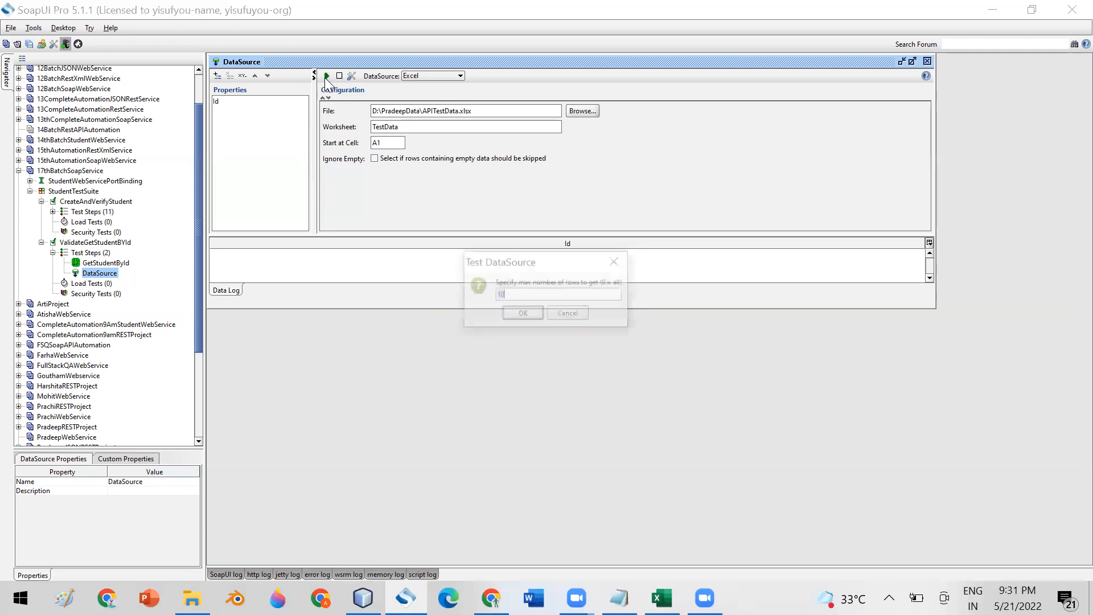
click(518, 313)
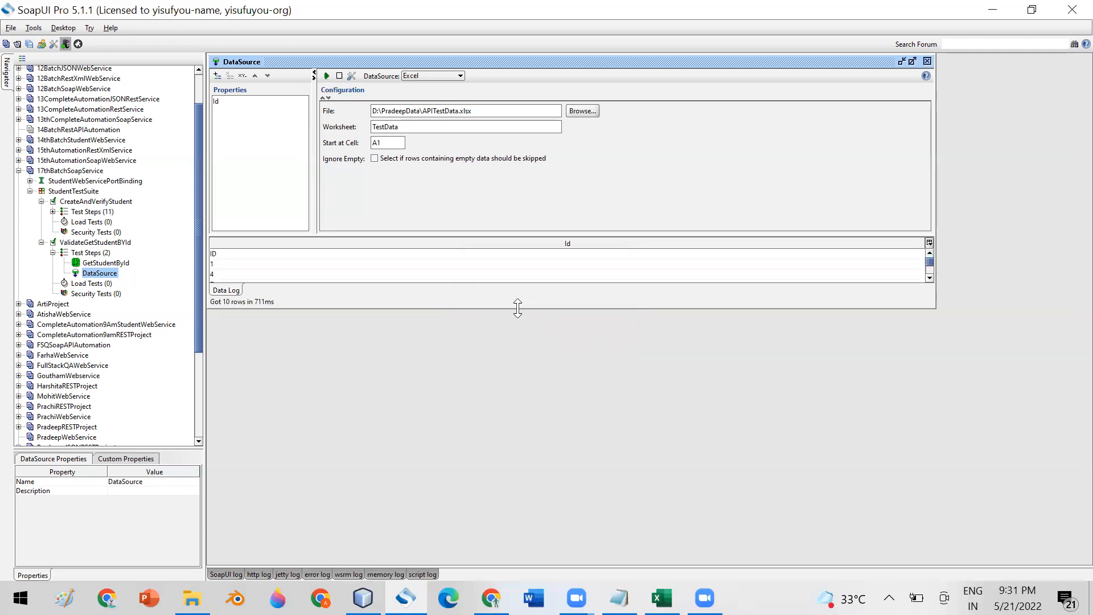
- Enlarge the DataSource data grid and step through all fetched ID rows
drag(516, 313, 539, 450)
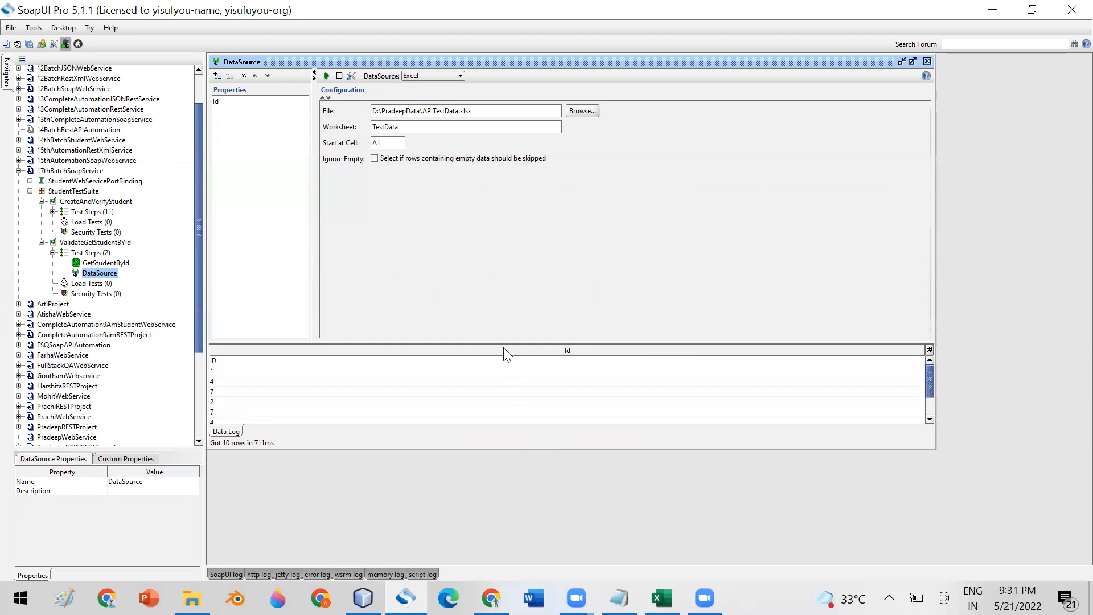
drag(497, 339, 495, 206)
click(217, 225)
click(220, 246)
click(220, 266)
click(221, 276)
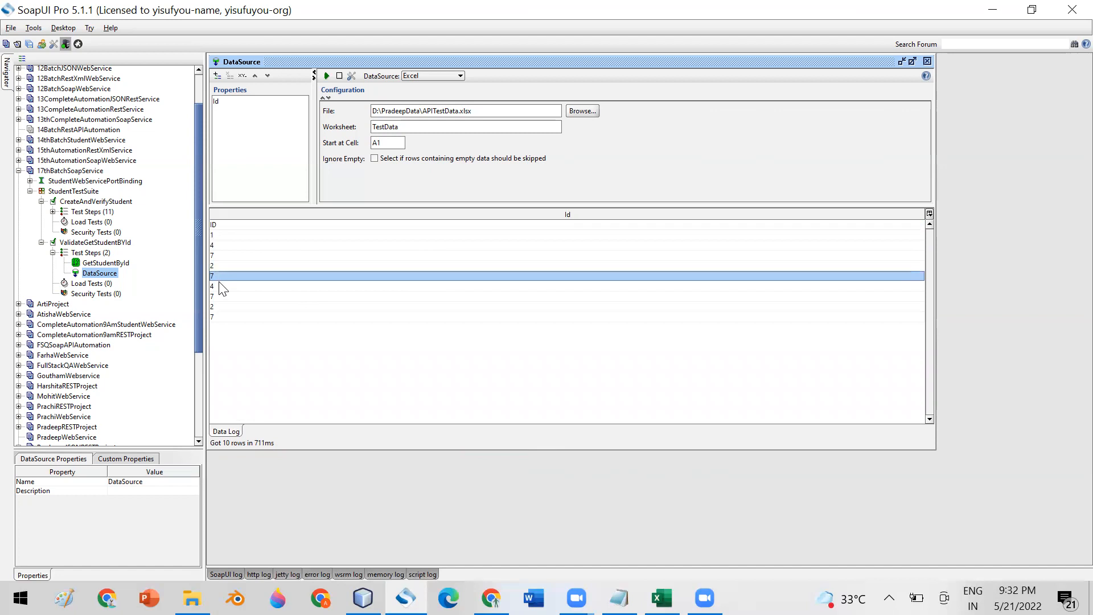
click(222, 287)
click(223, 296)
click(226, 307)
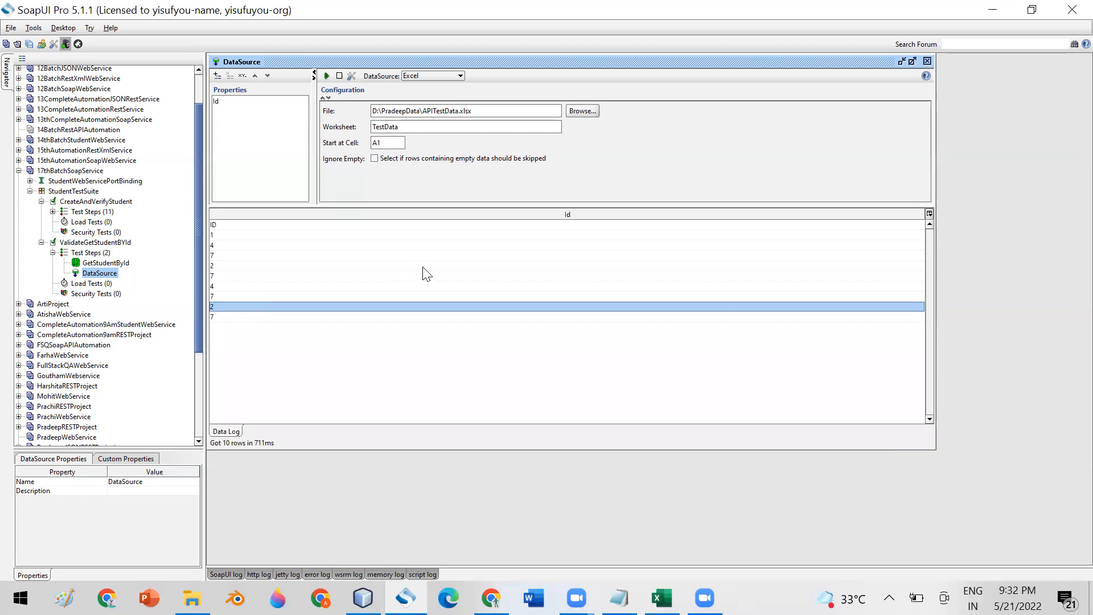
- Recheck the file path, worksheet and A1 start cell, then switch to the Excel workbook
drag(483, 111, 333, 122)
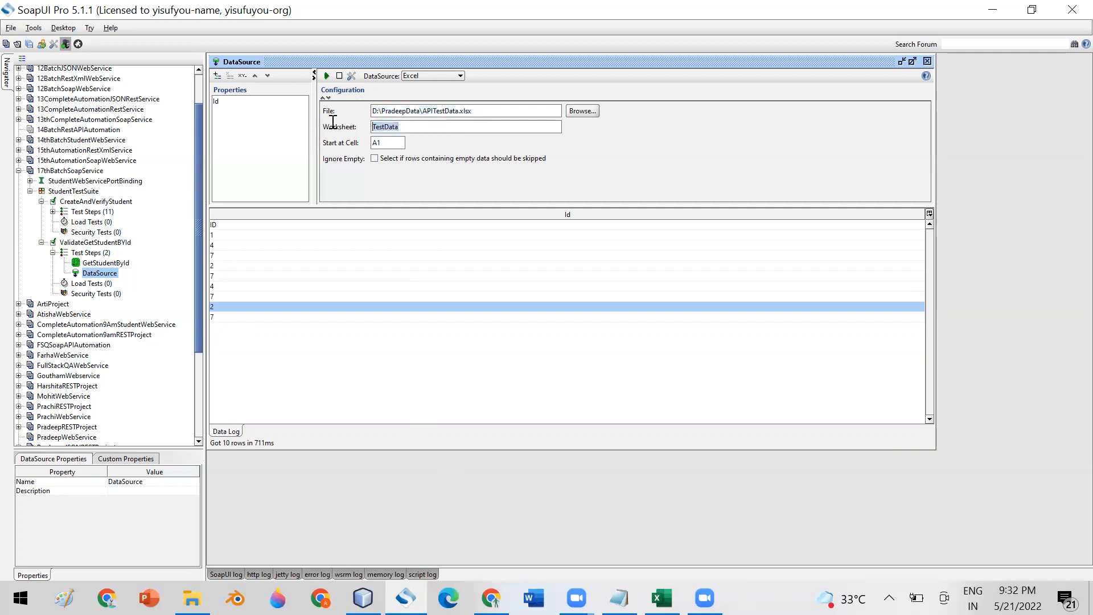
click(388, 142)
drag(388, 142, 337, 147)
click(661, 598)
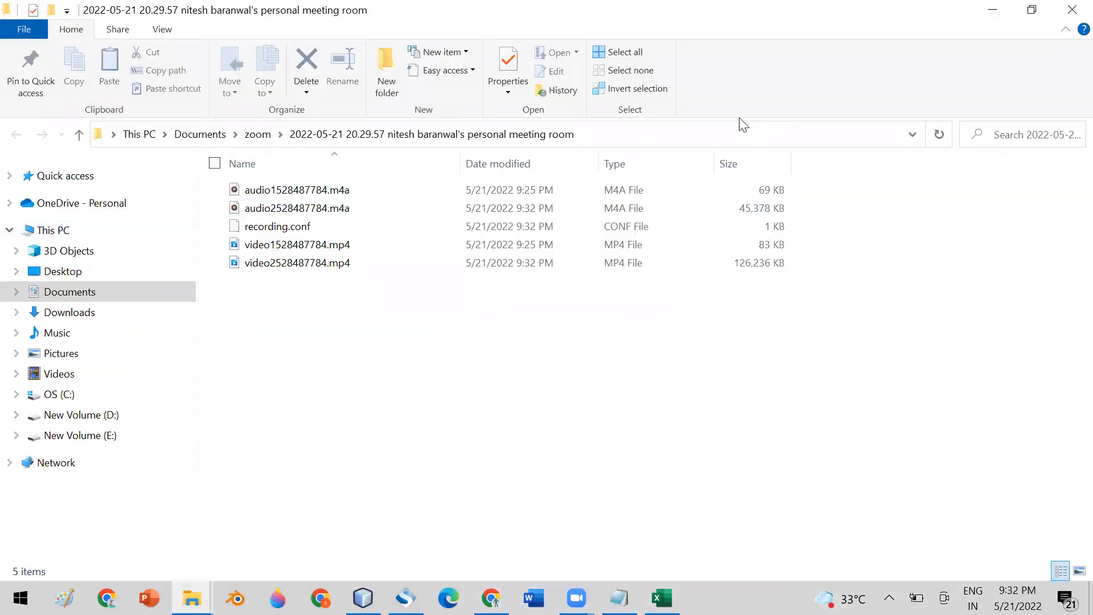
- Compare Excel's ID column A and Name column B, then return to the SoapUI DataSource
click(993, 12)
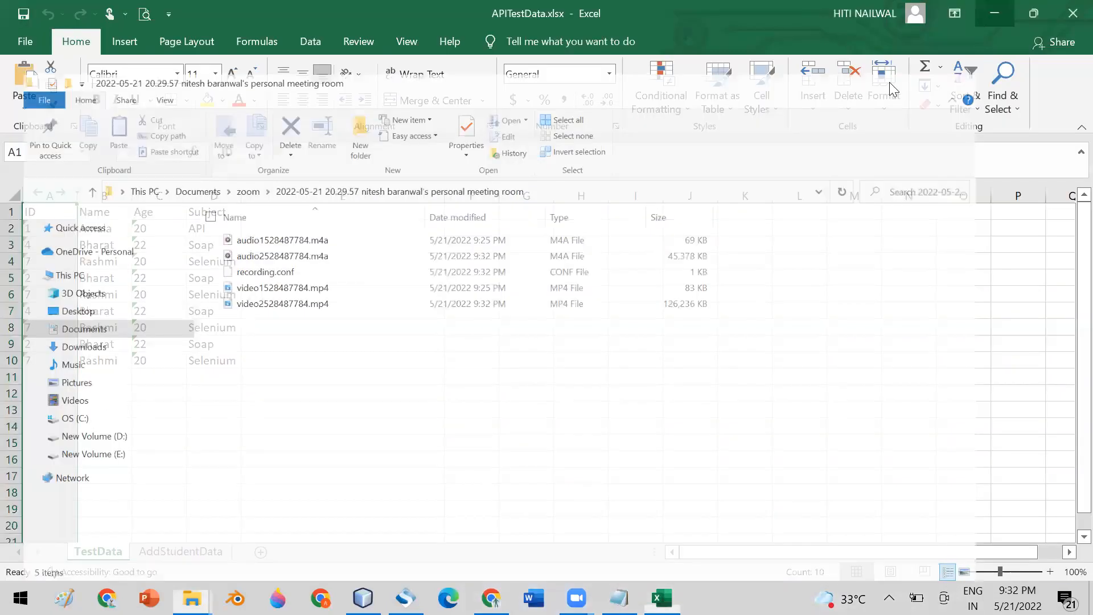
click(35, 213)
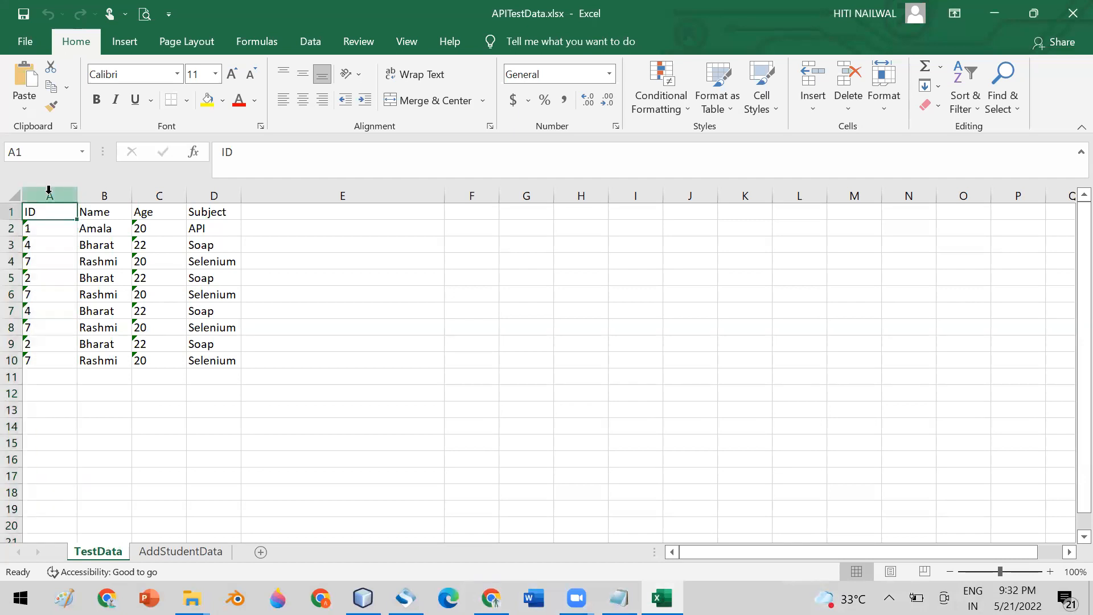
click(48, 195)
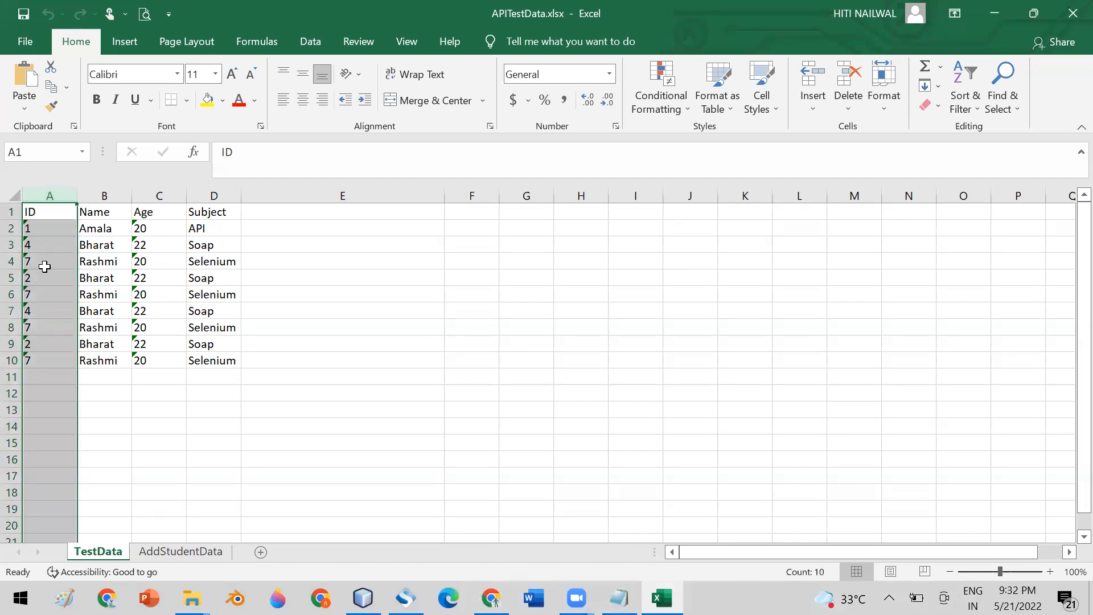
click(101, 197)
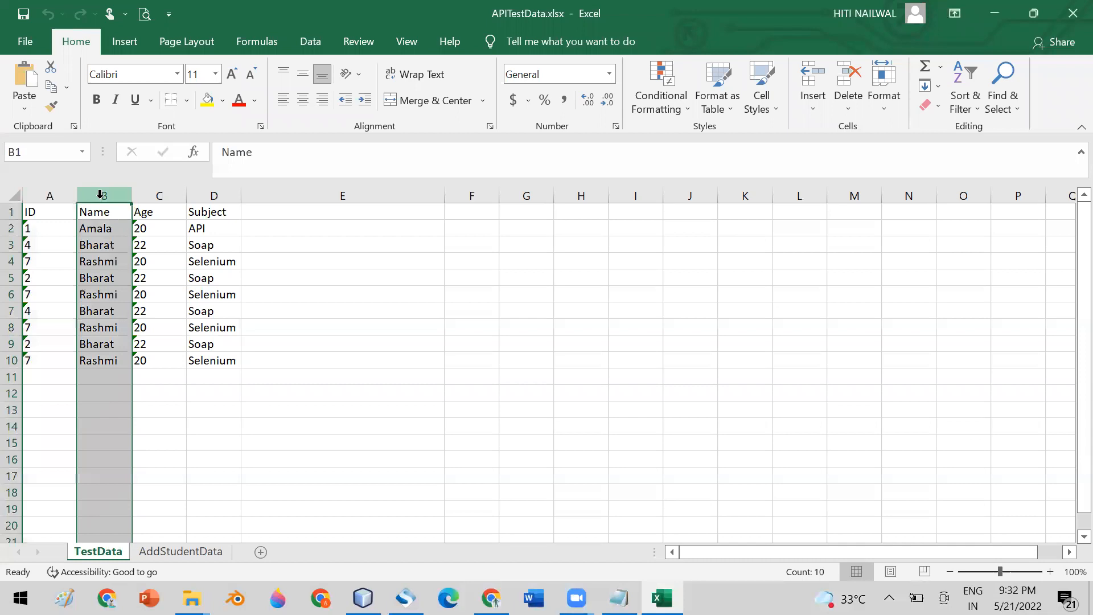
click(53, 195)
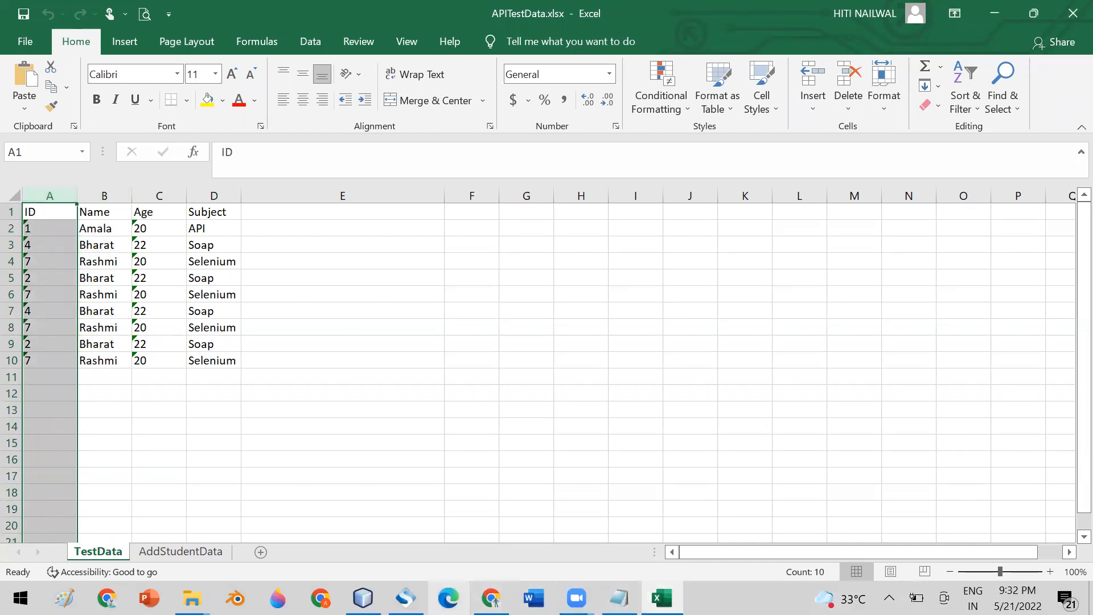
click(406, 598)
click(379, 143)
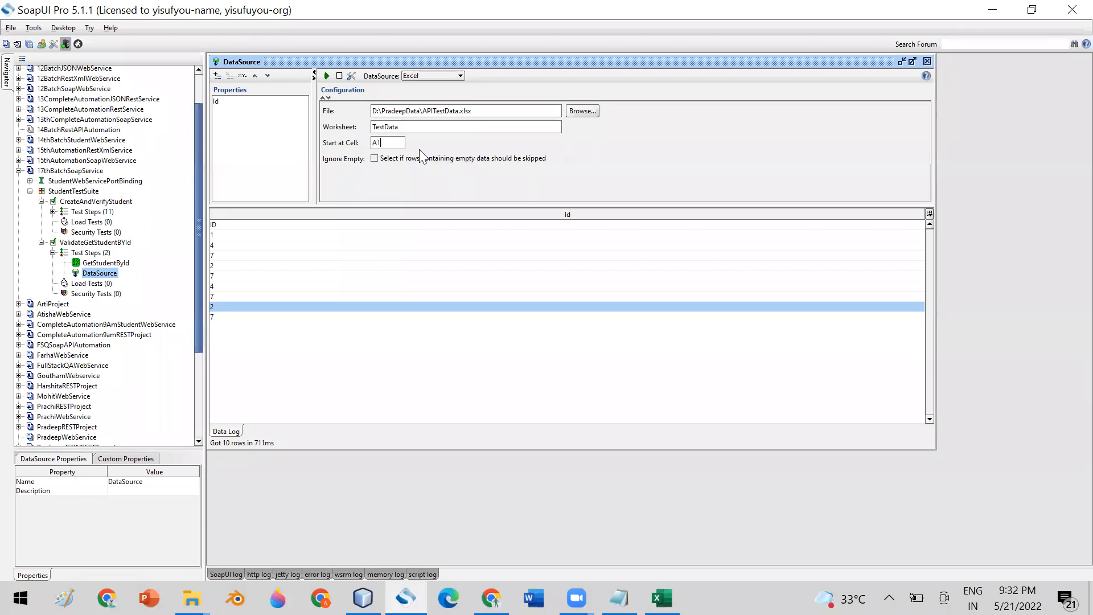
- Change the start cell from A1 to B1 and rerun the DataSource fetching 10 rows
key(BackSpace)
text(B)
click(325, 76)
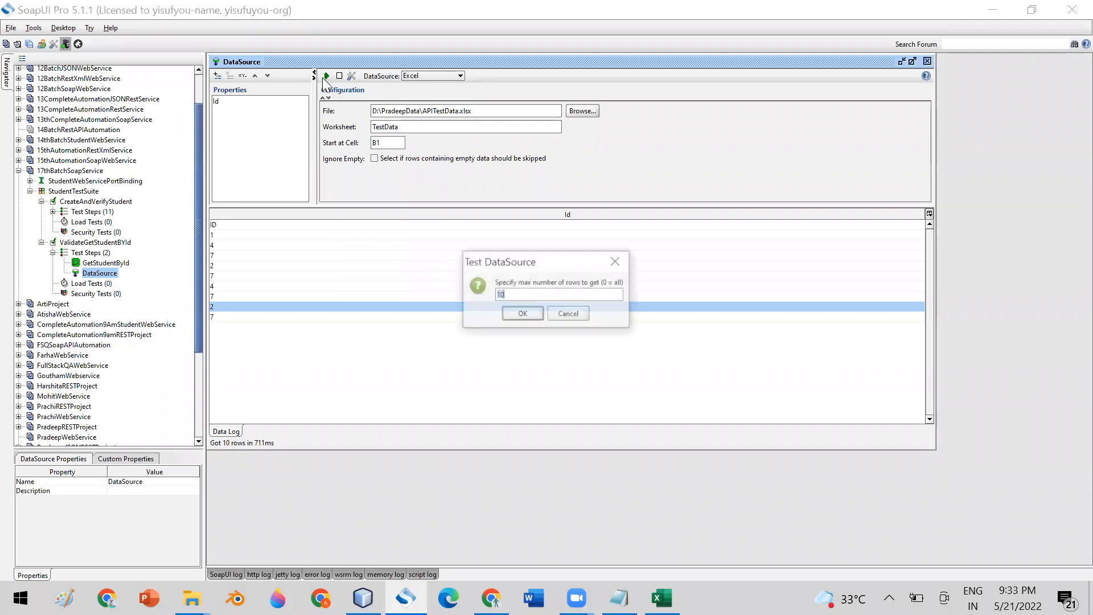
click(515, 315)
- Step through the loaded rows showing the Name header and student names
click(234, 234)
click(233, 254)
click(232, 267)
click(230, 274)
click(228, 285)
click(226, 297)
click(225, 309)
click(228, 317)
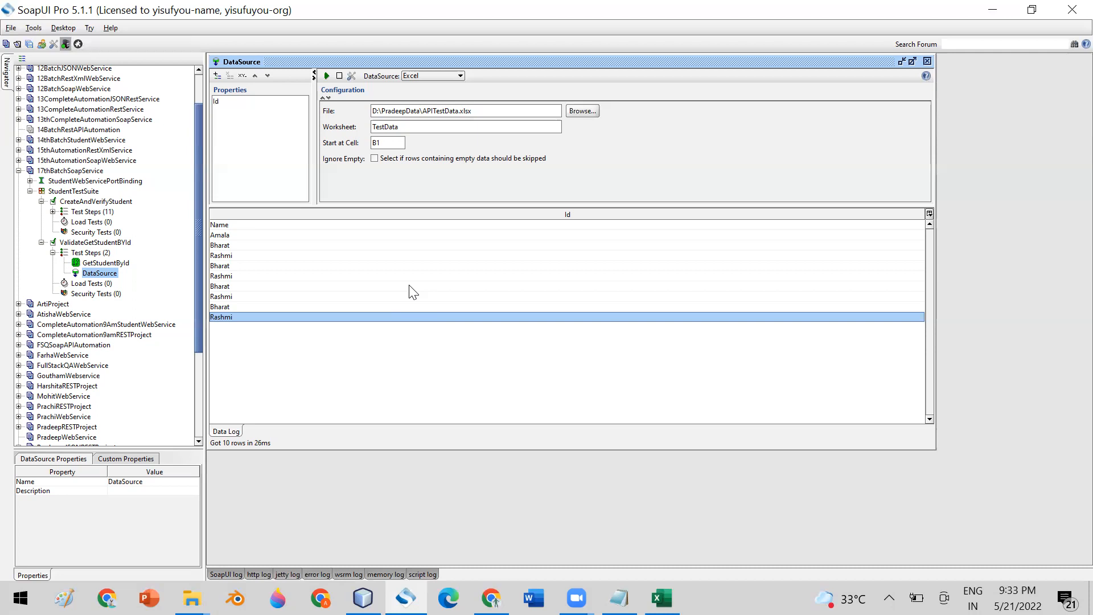
click(662, 597)
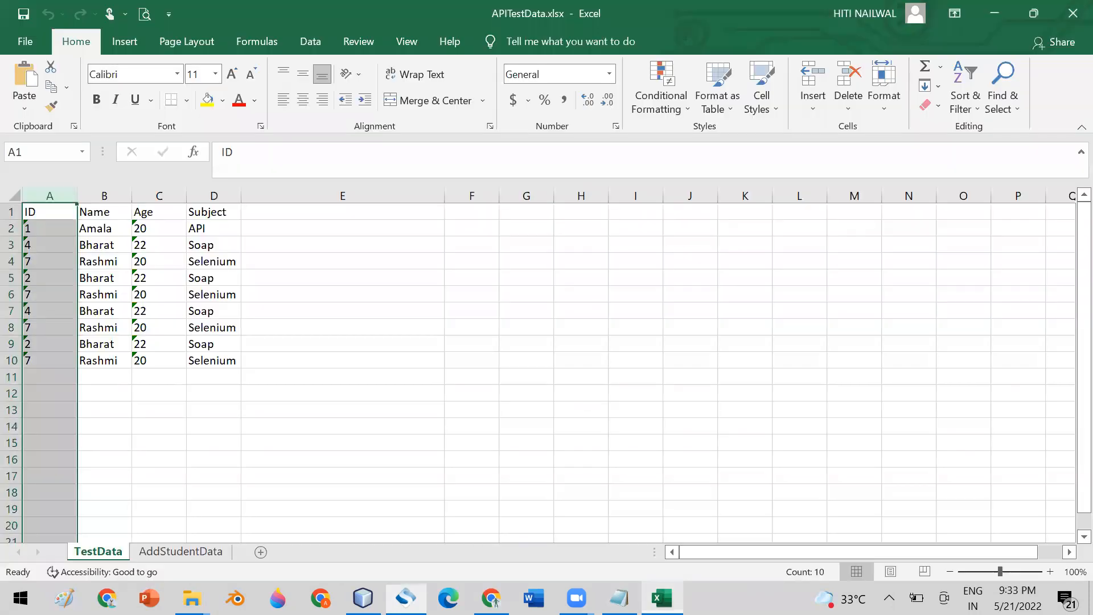
click(107, 193)
click(155, 189)
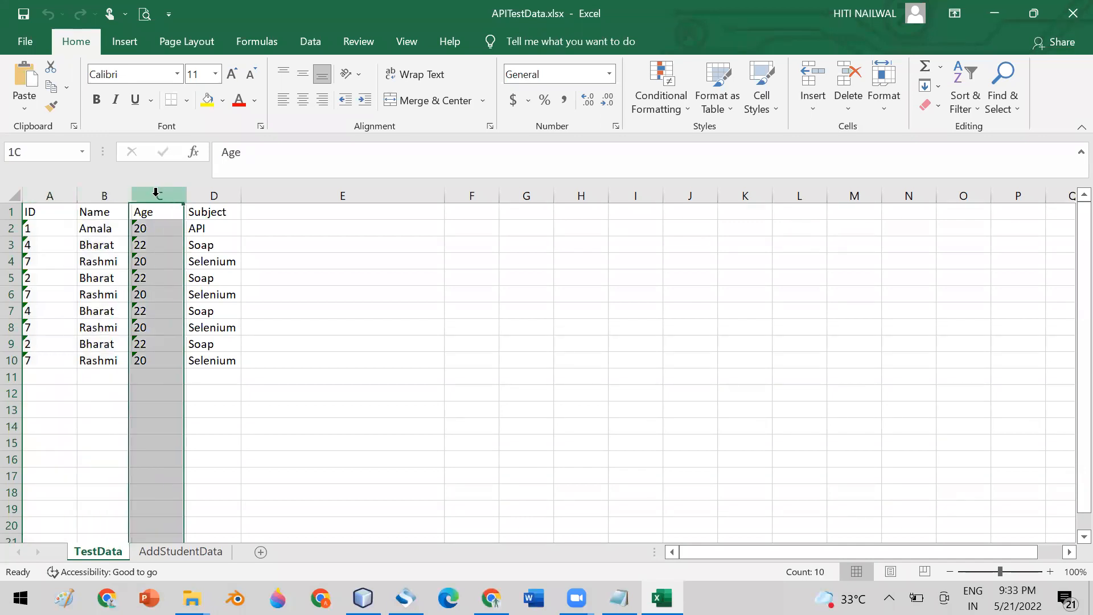
click(202, 188)
click(305, 308)
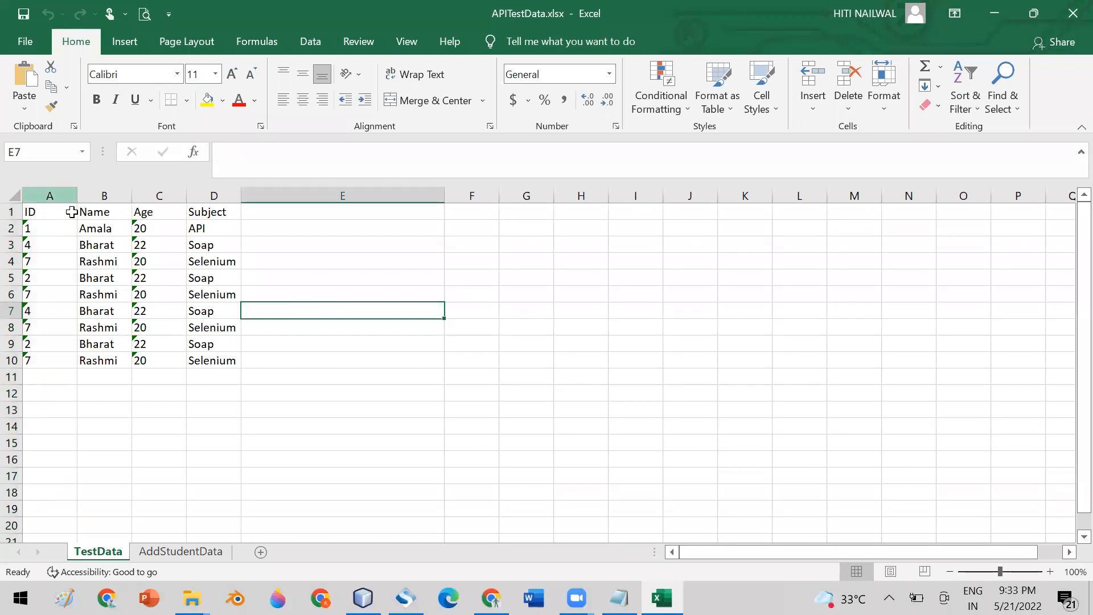
click(45, 196)
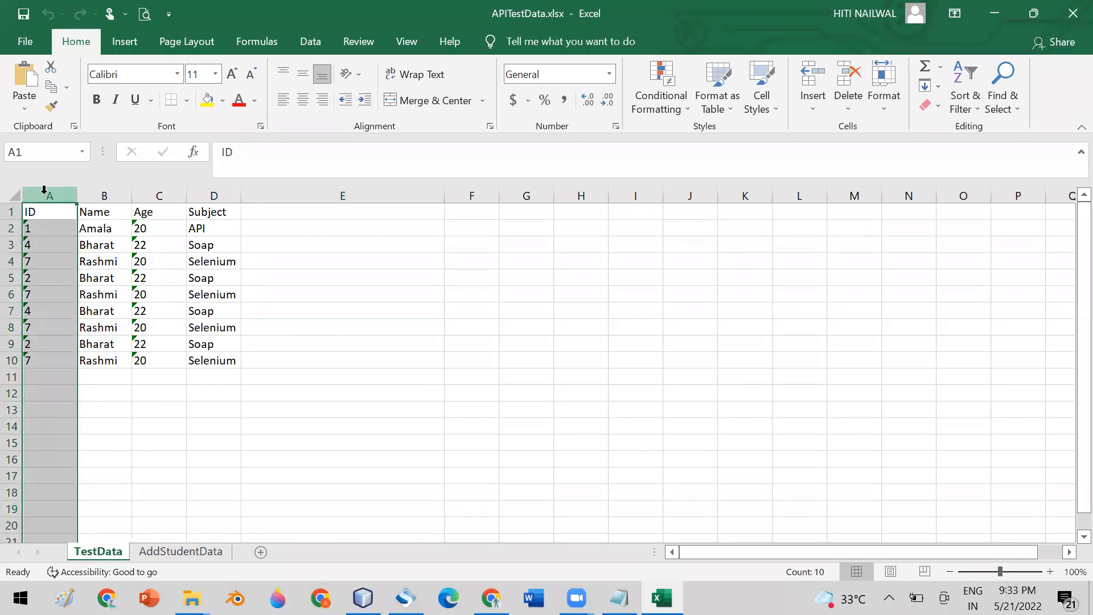
click(96, 193)
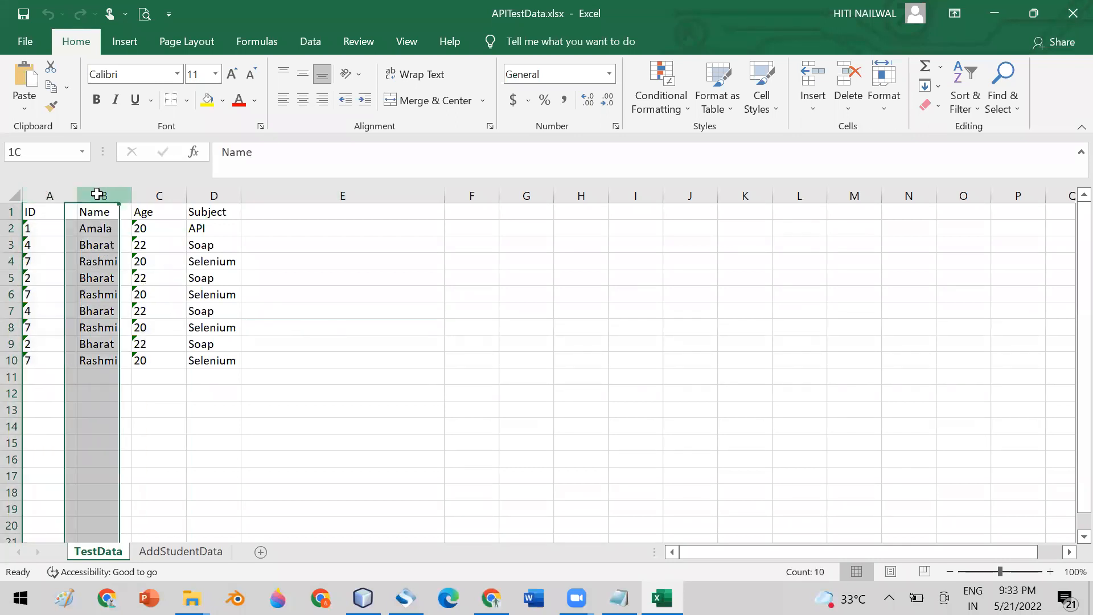
click(154, 193)
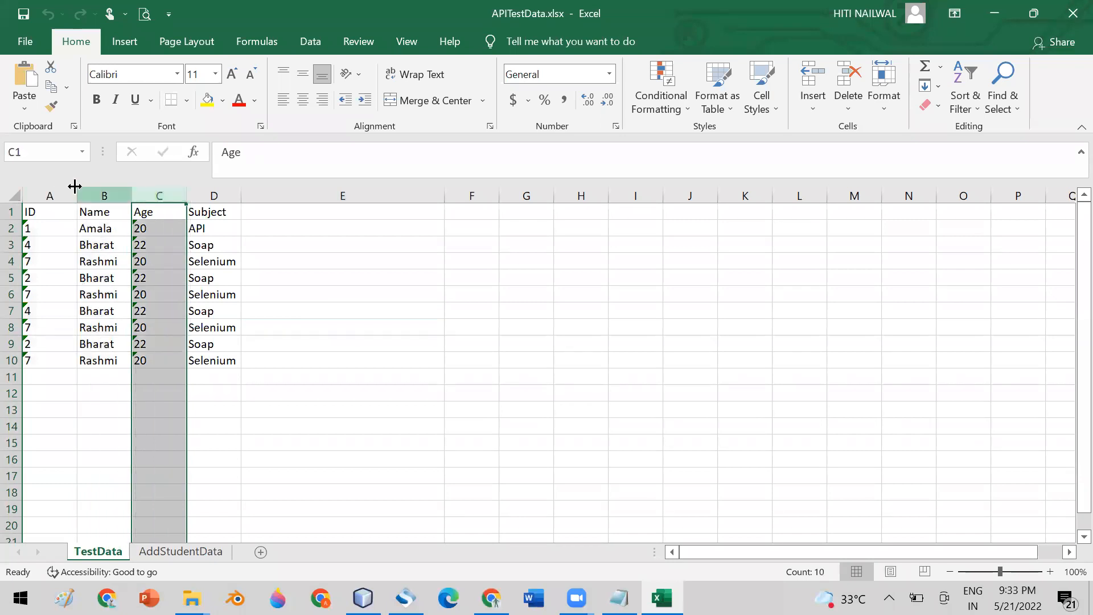
click(41, 196)
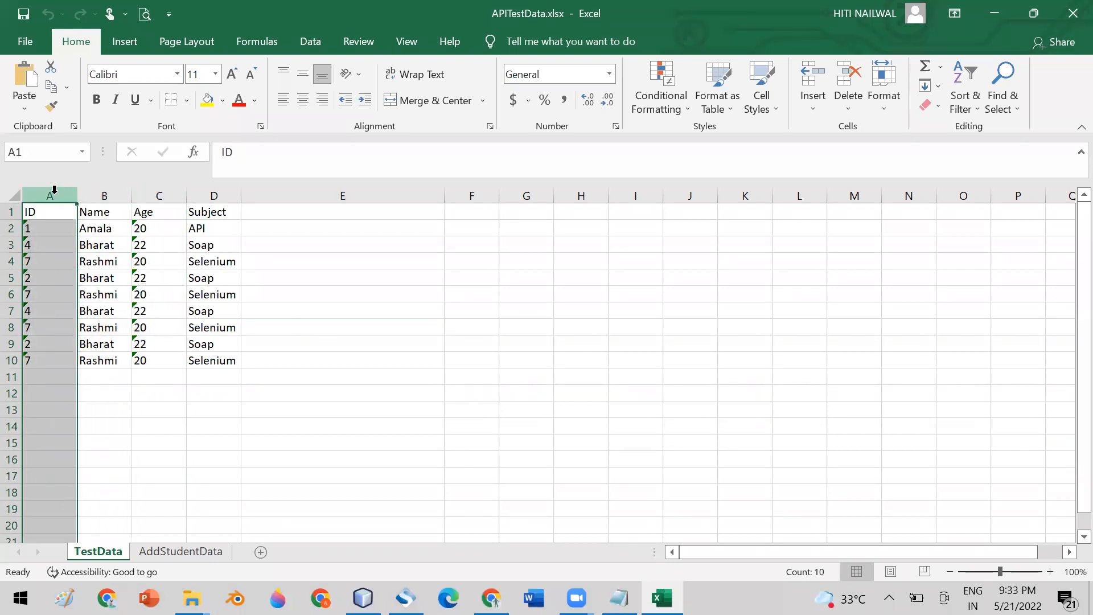
click(93, 188)
click(145, 191)
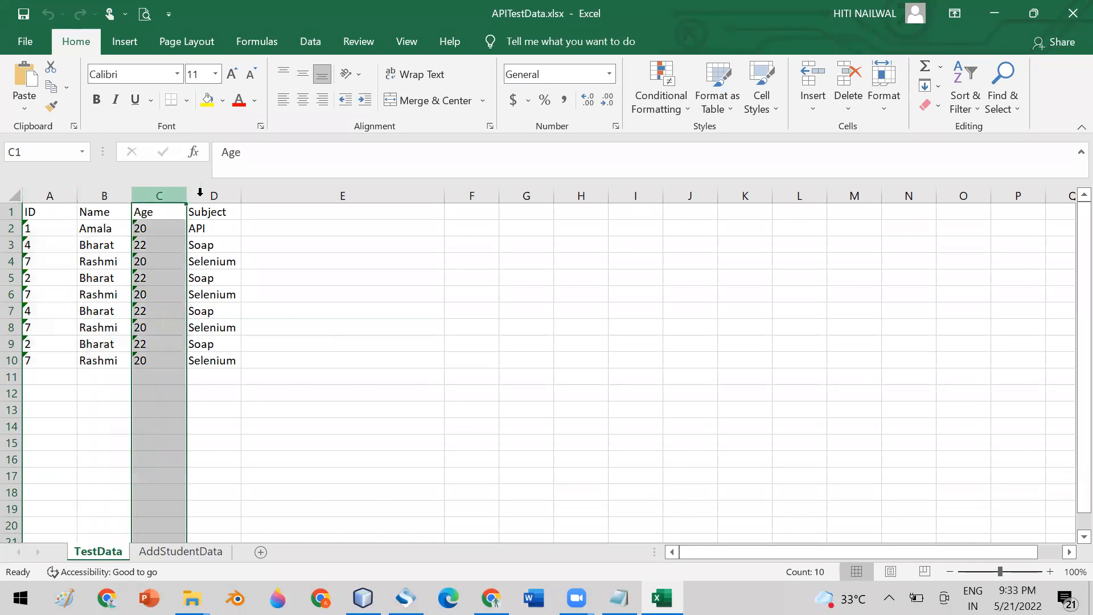
click(200, 194)
key(alt+Tab)
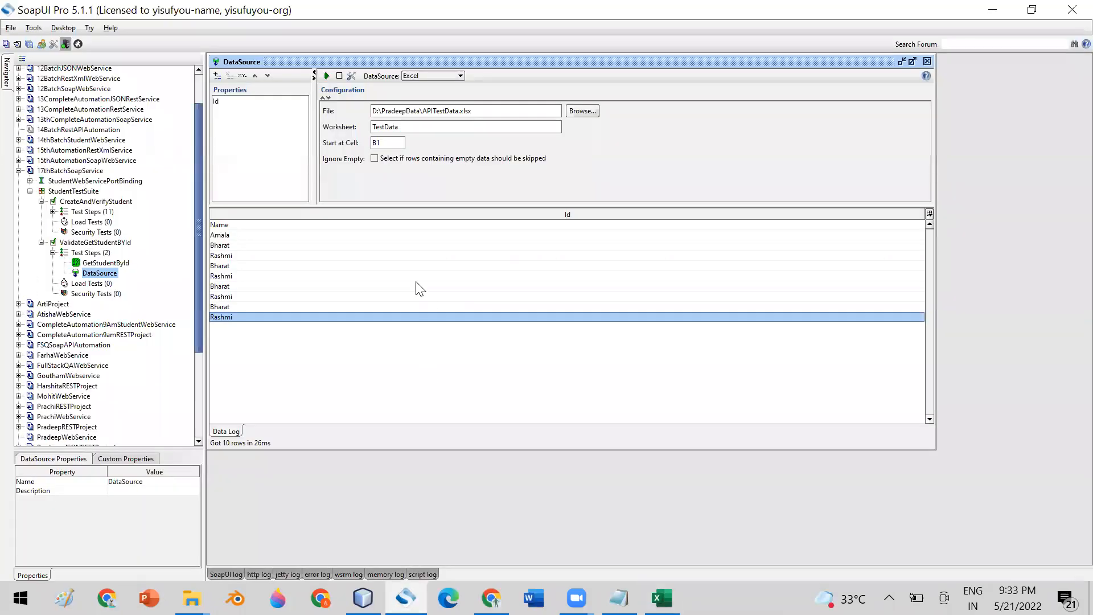
key(BackSpace)
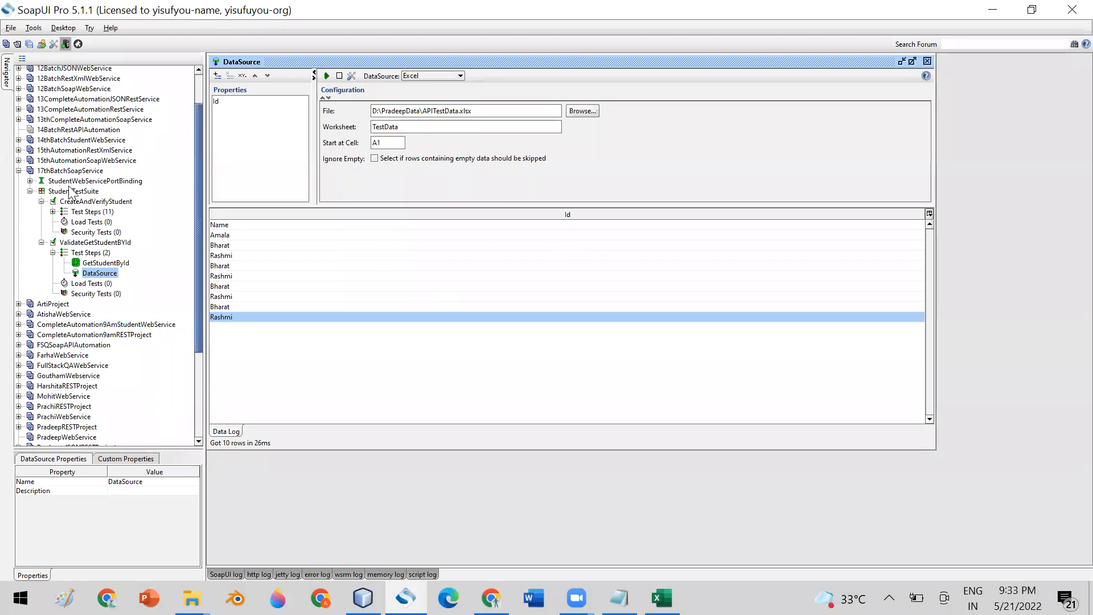
- Add a Name property to the DataSource after checking the Excel column names
click(217, 75)
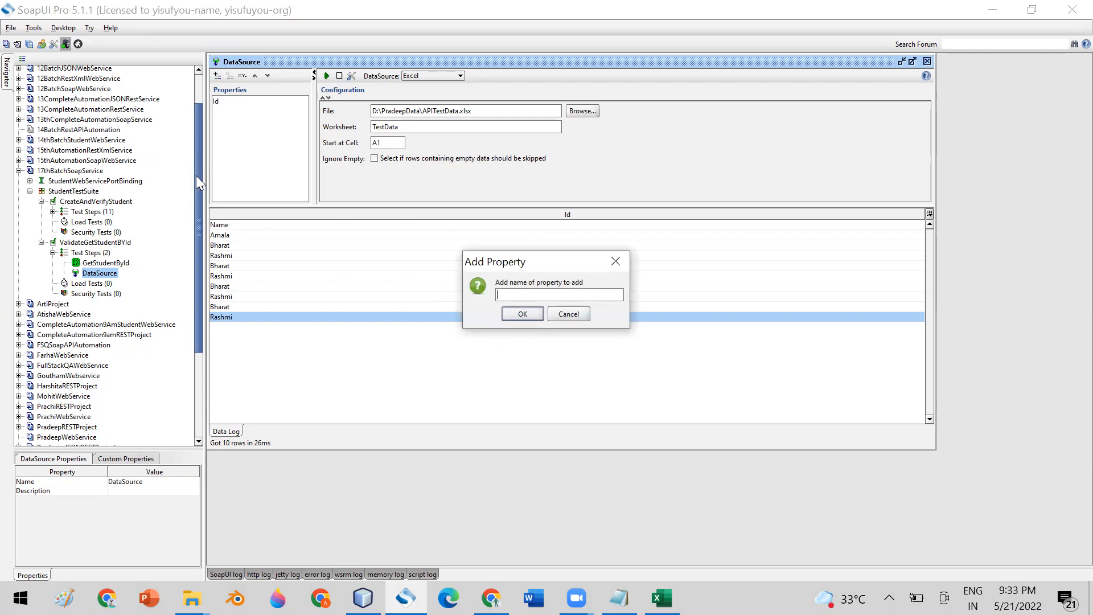
click(661, 598)
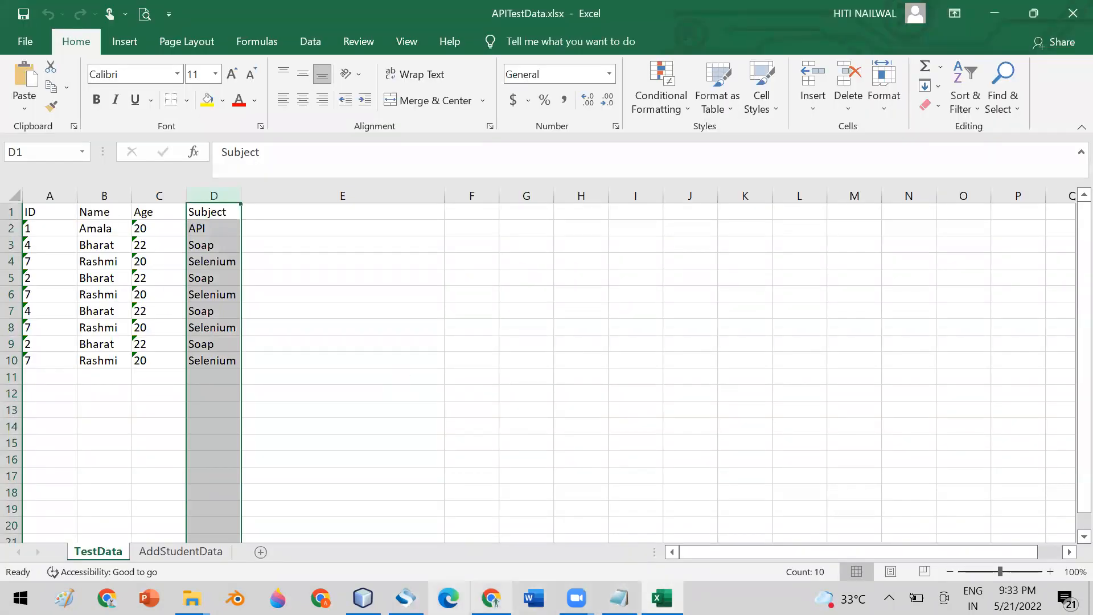
click(406, 598)
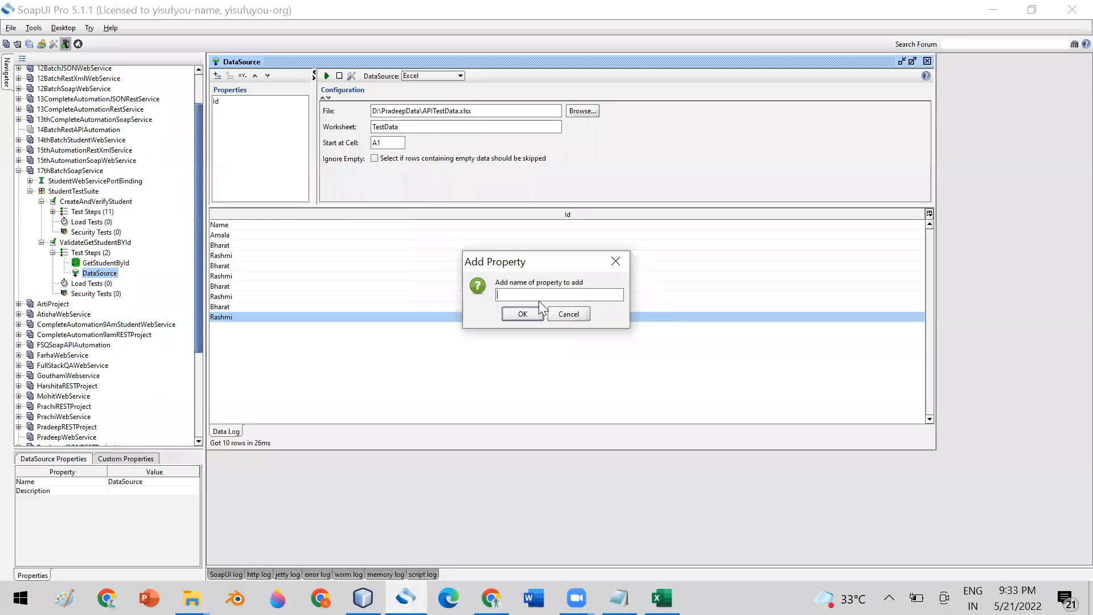
text(Name)
click(519, 314)
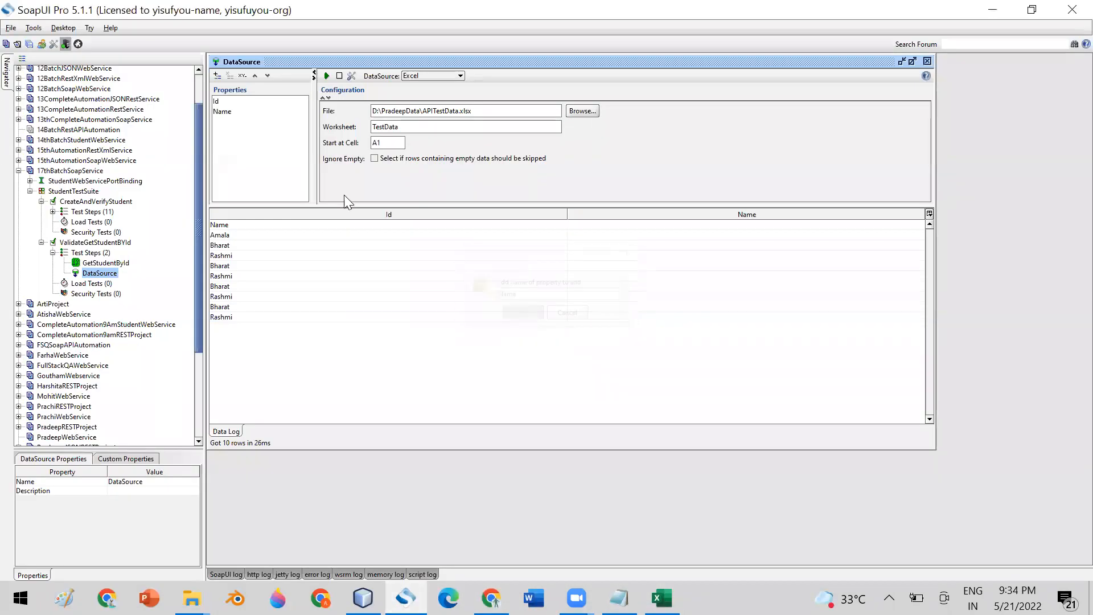
- Add Age and Subject properties and rerun the DataSource test
click(217, 76)
text(Age)
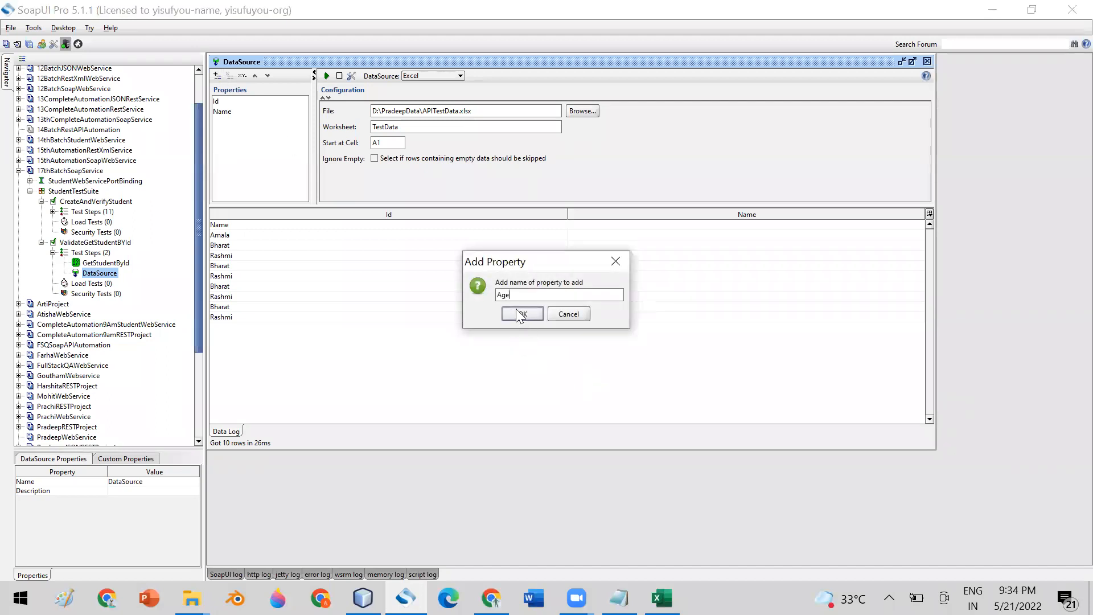
click(519, 314)
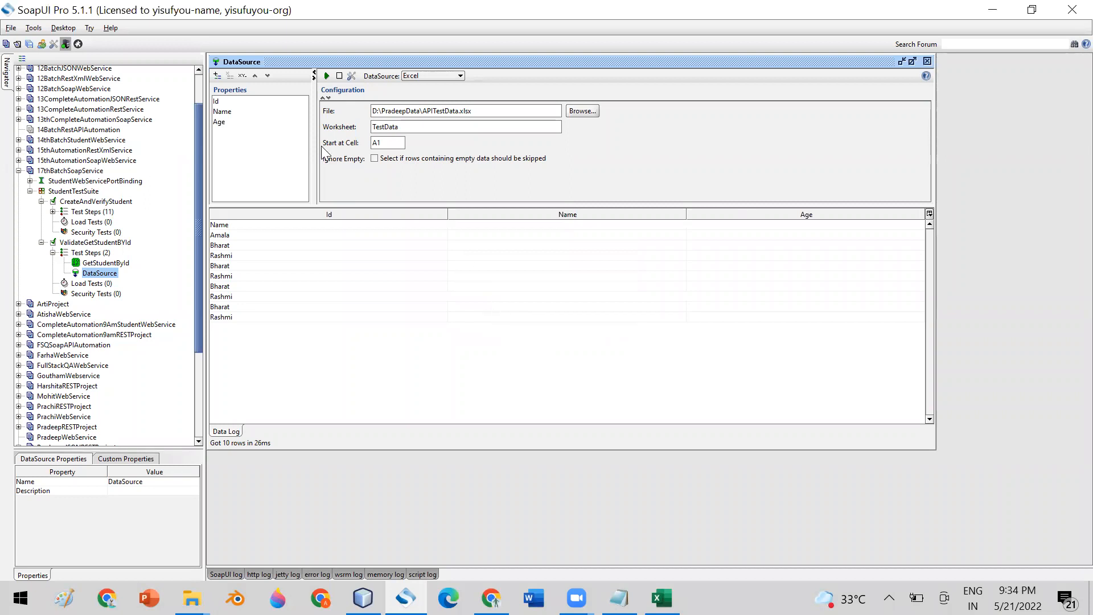
click(217, 76)
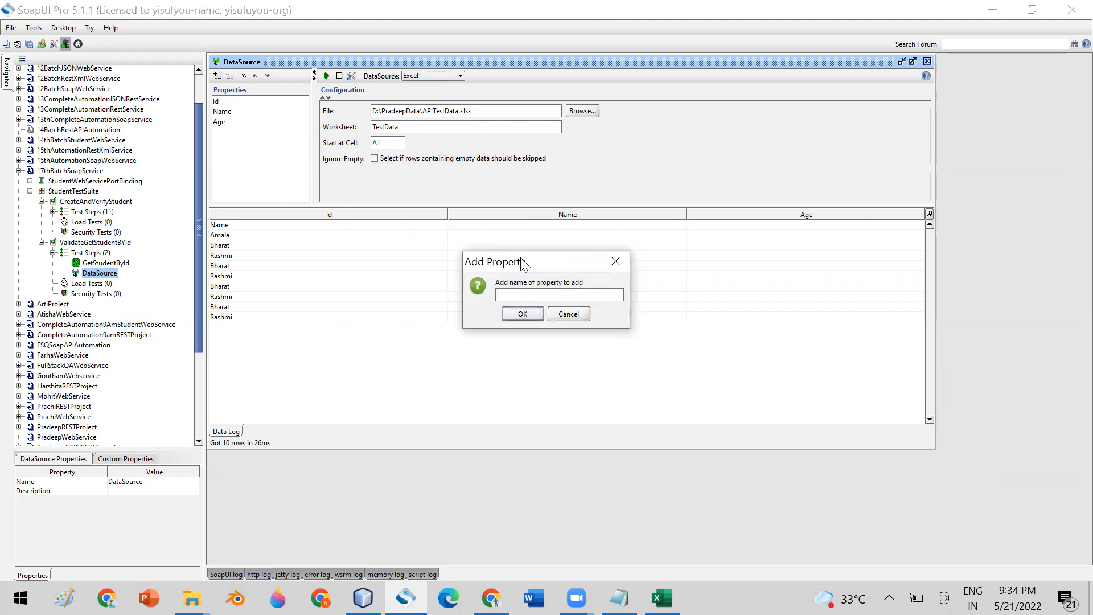
text(Subject)
click(518, 313)
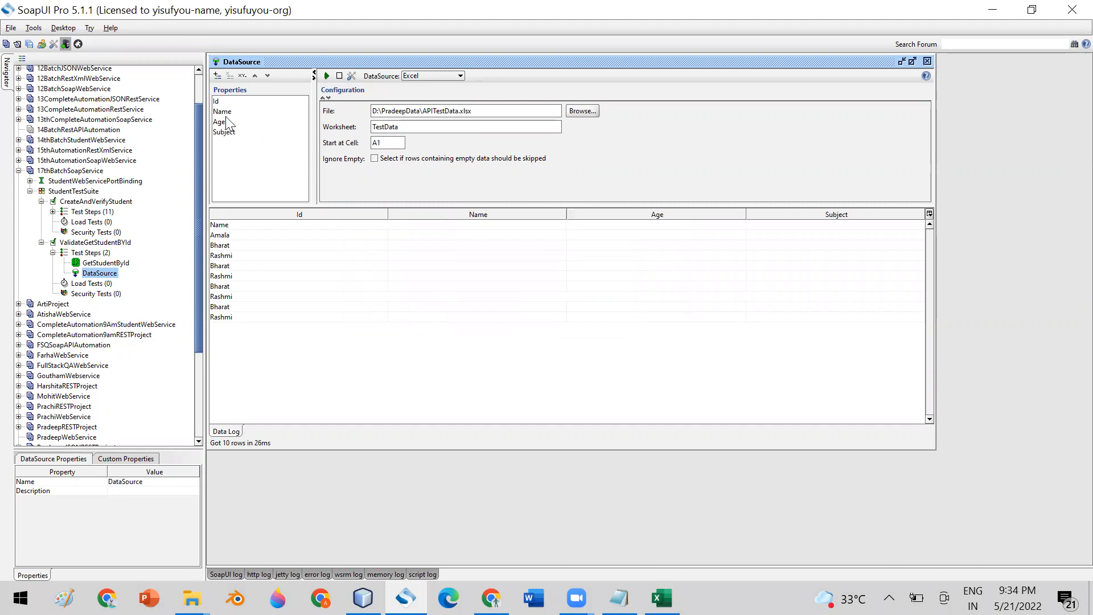
click(327, 76)
- Load the 10 test rows and compare the Id and Name properties against rows like ID 4
click(529, 312)
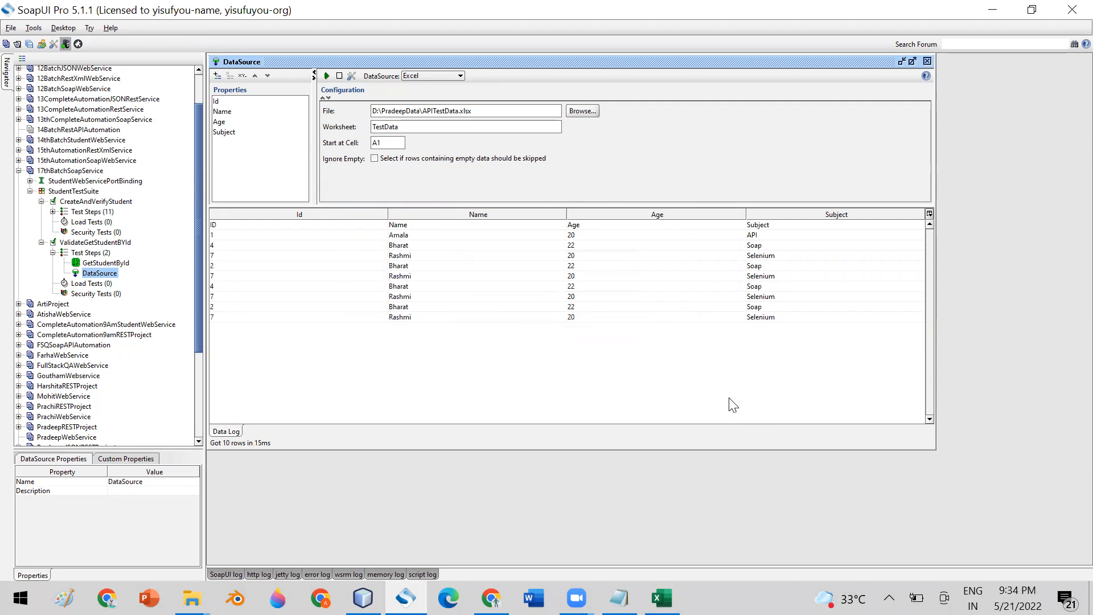
click(319, 237)
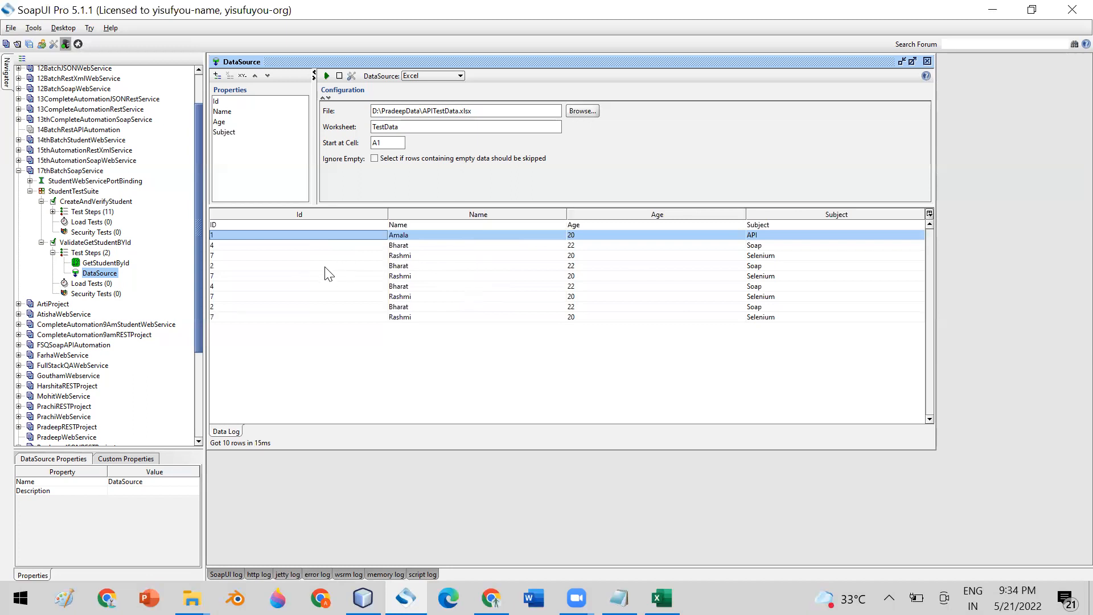
click(255, 245)
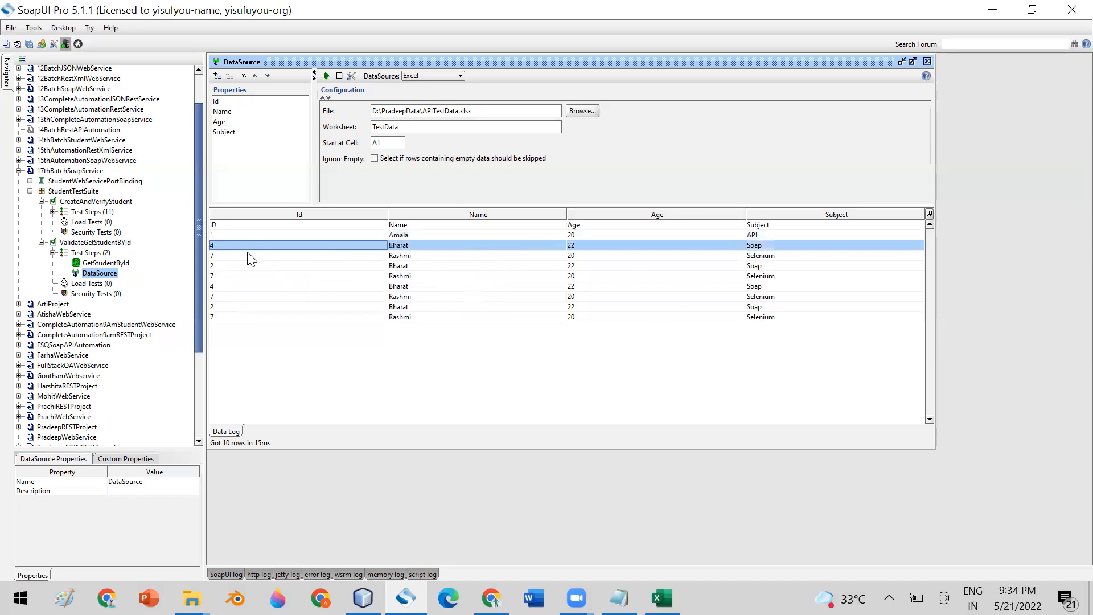
click(221, 103)
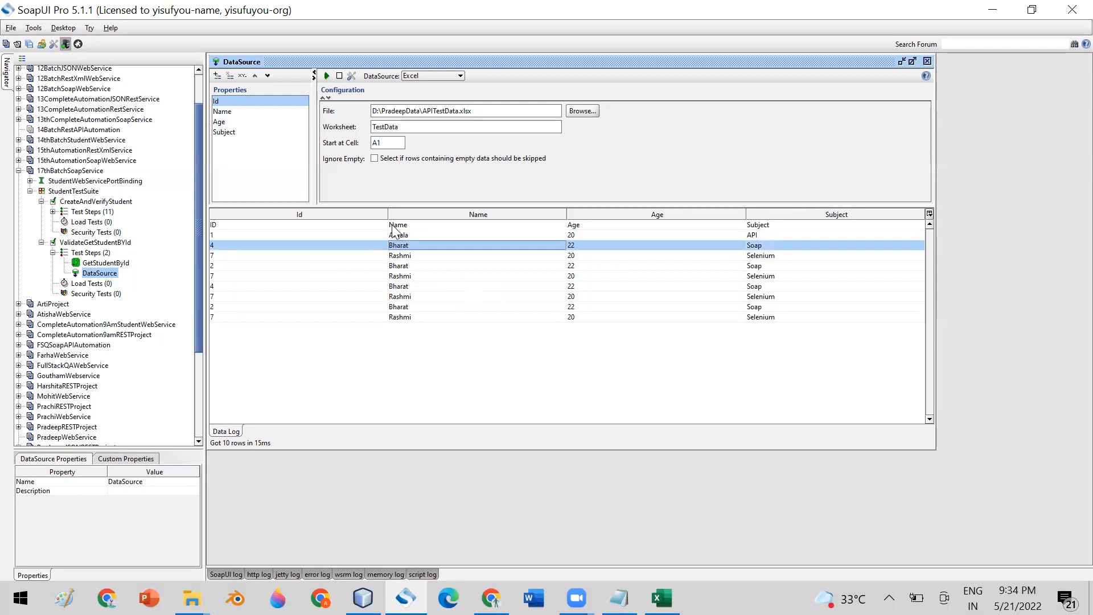
click(372, 226)
click(224, 112)
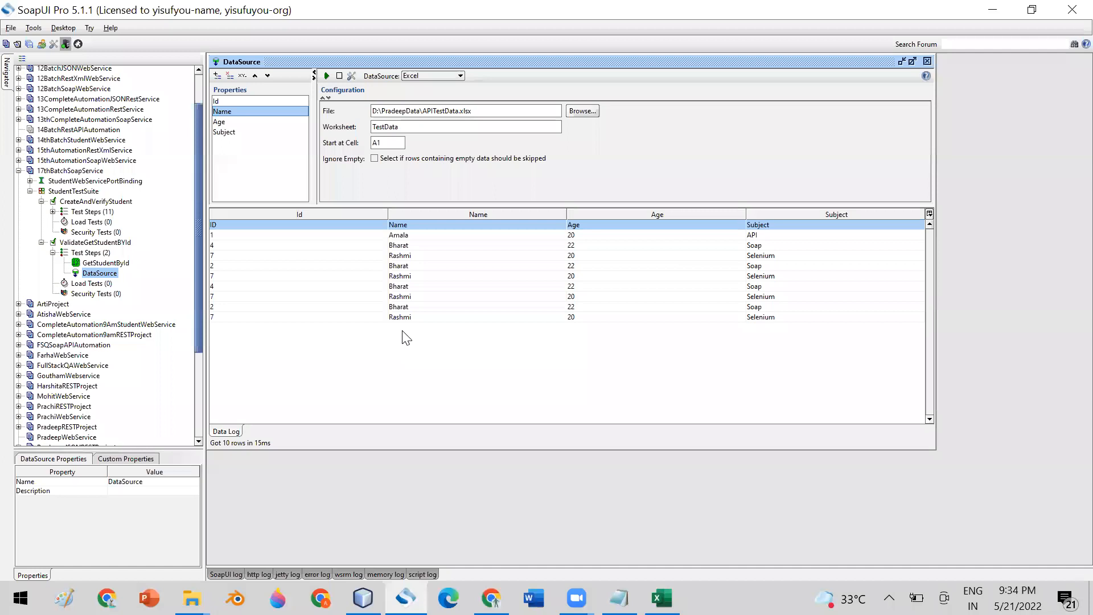
click(220, 245)
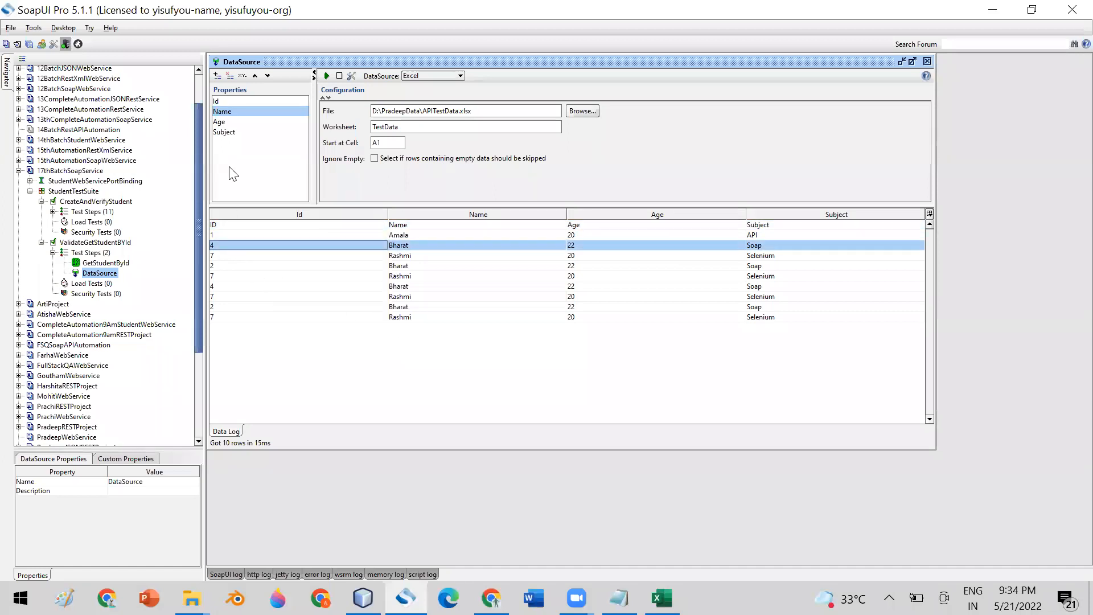
click(224, 114)
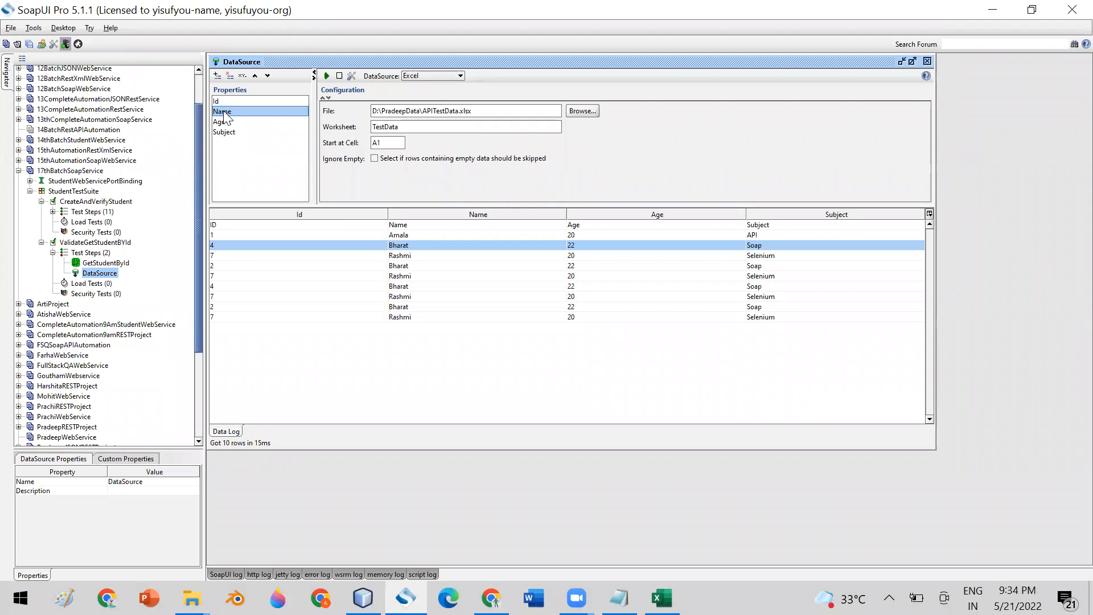
click(219, 247)
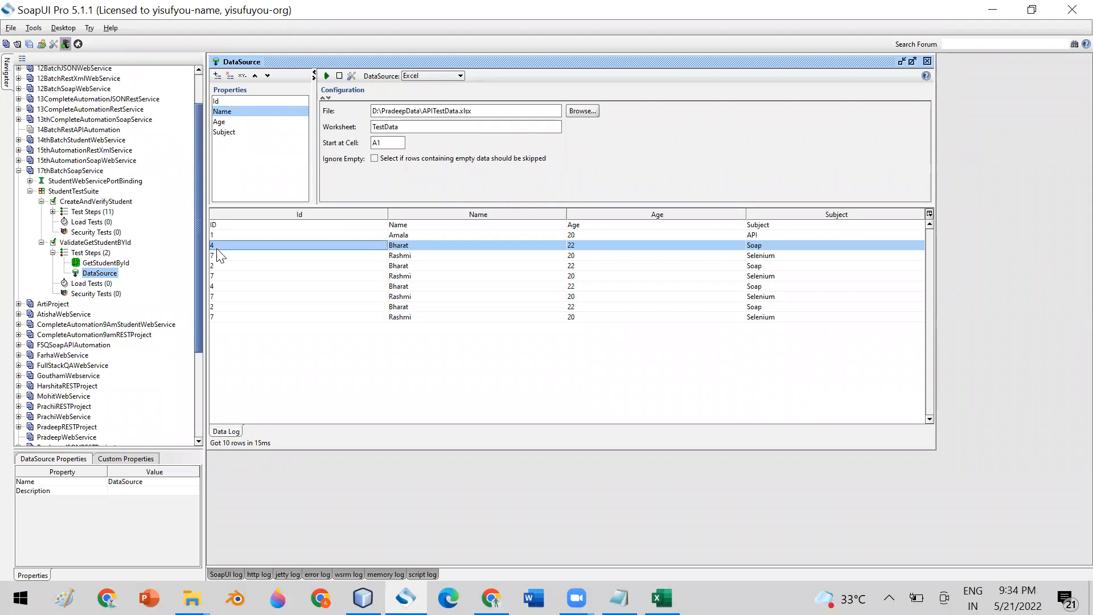
click(230, 266)
click(233, 278)
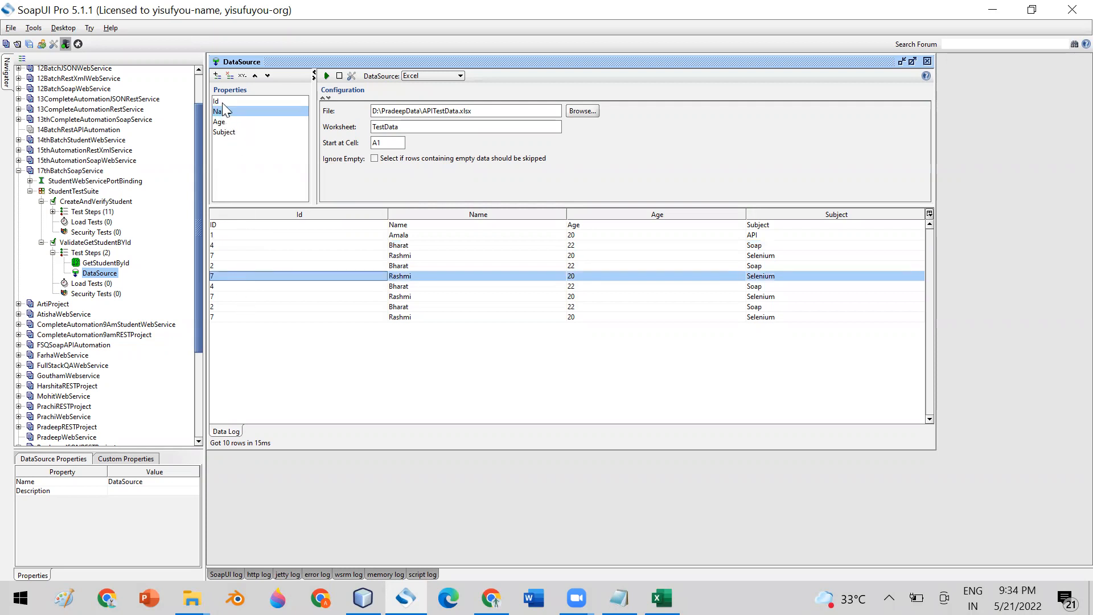
- Inspect the ID 7 rows, the 2/22/Soap row and the Age property values
click(222, 102)
click(232, 245)
click(236, 277)
click(243, 316)
click(228, 112)
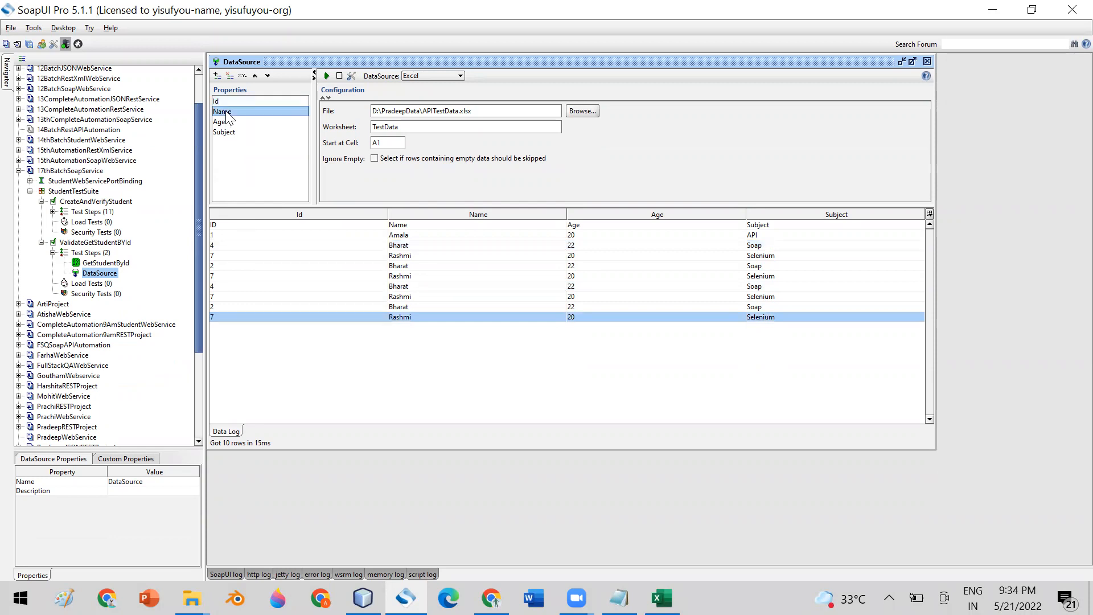
click(413, 246)
click(412, 286)
click(413, 306)
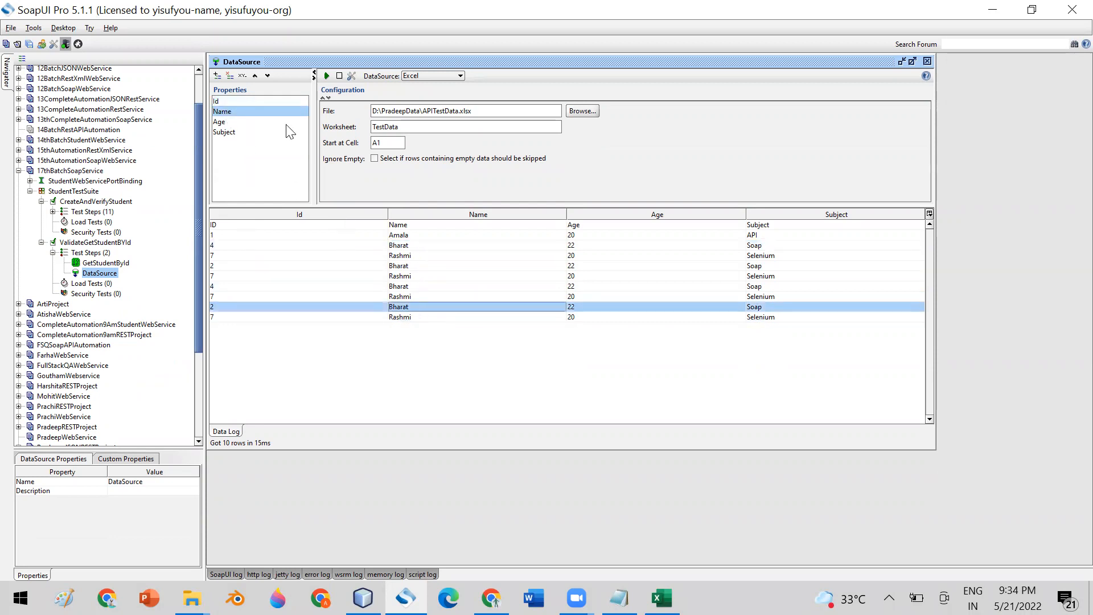
click(229, 122)
click(603, 245)
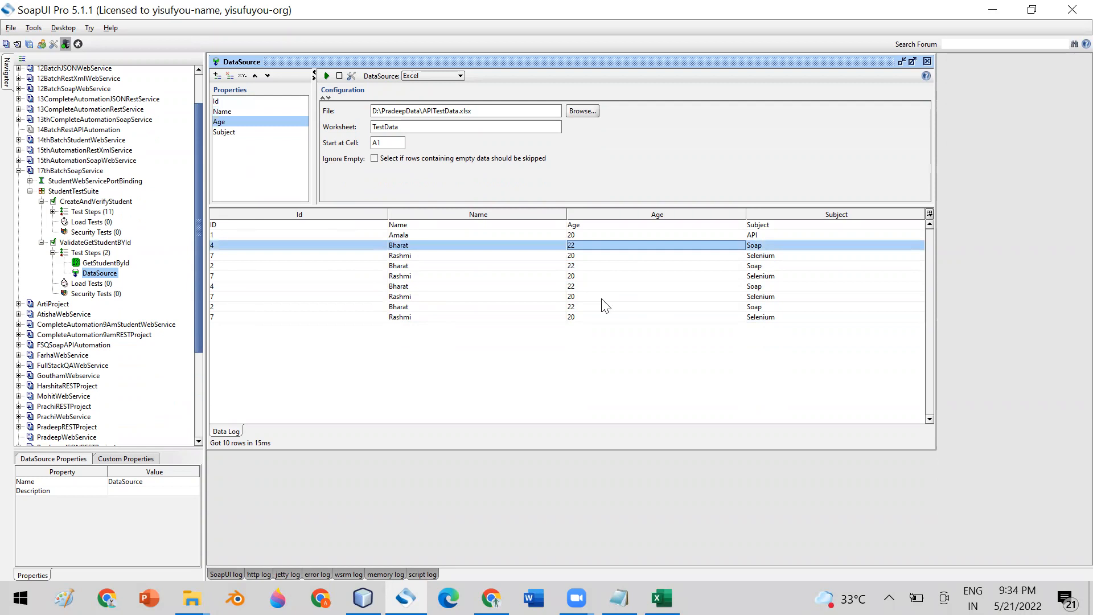
click(602, 297)
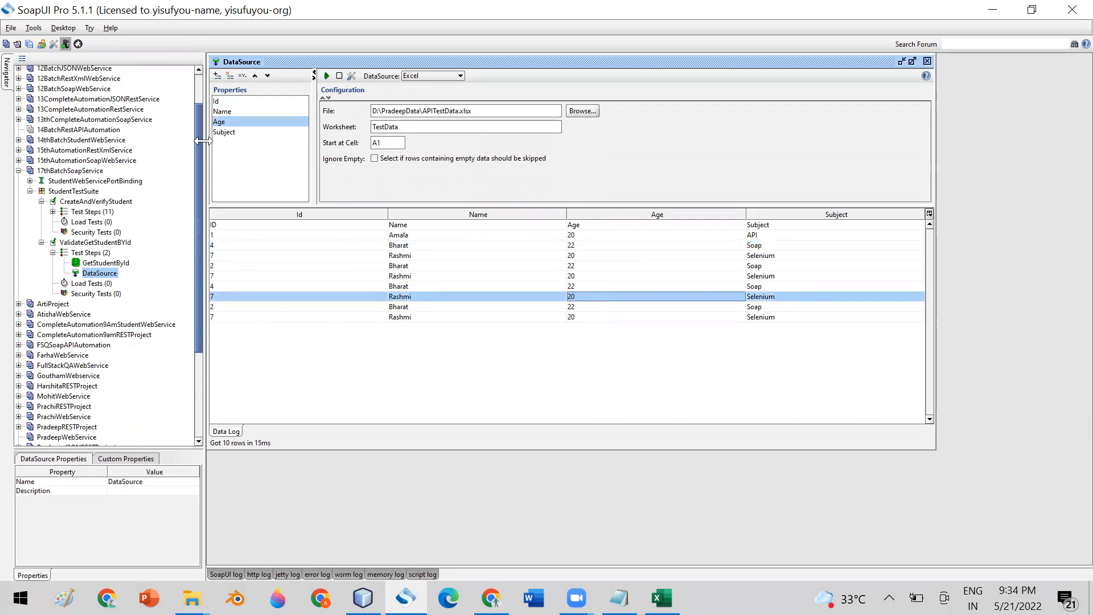
click(223, 112)
click(661, 598)
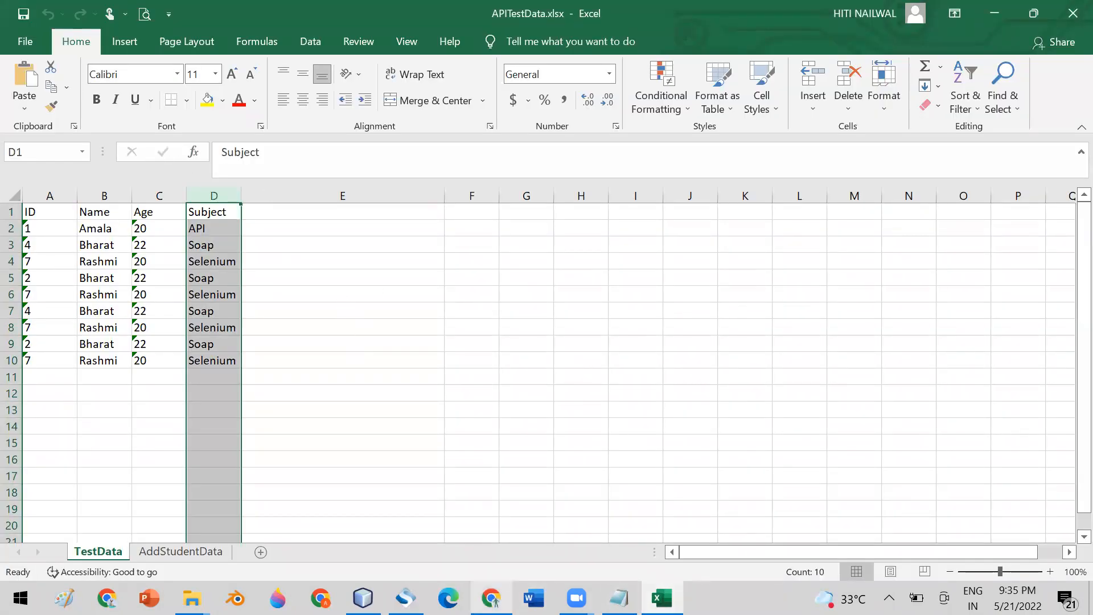
click(406, 598)
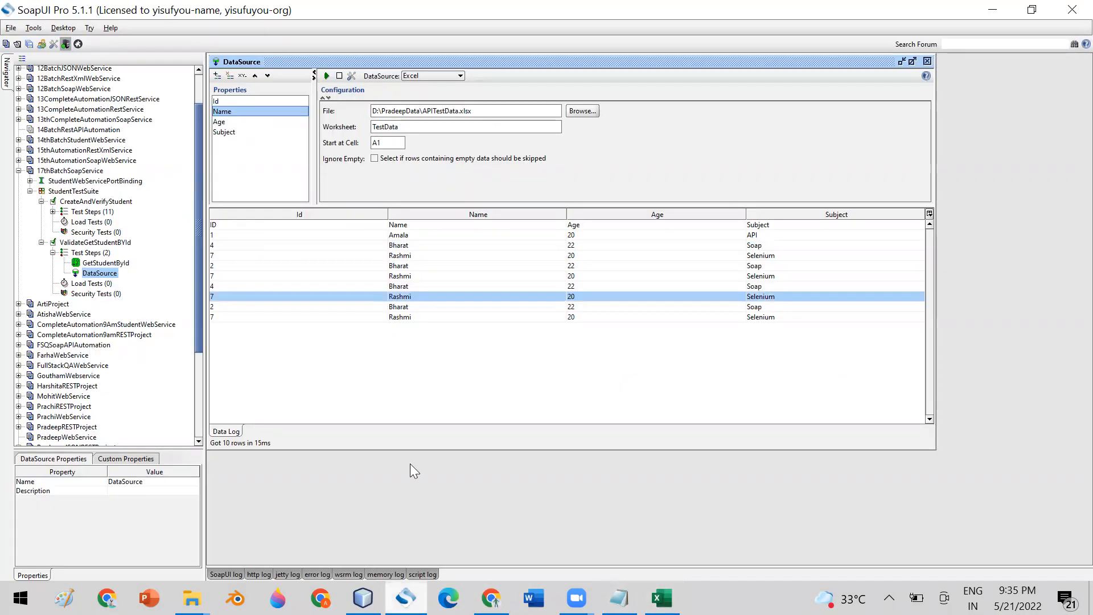
- Review the Id, Name, Age, Subject properties and the first row (20, API), then close the editor
click(222, 125)
click(221, 112)
click(262, 258)
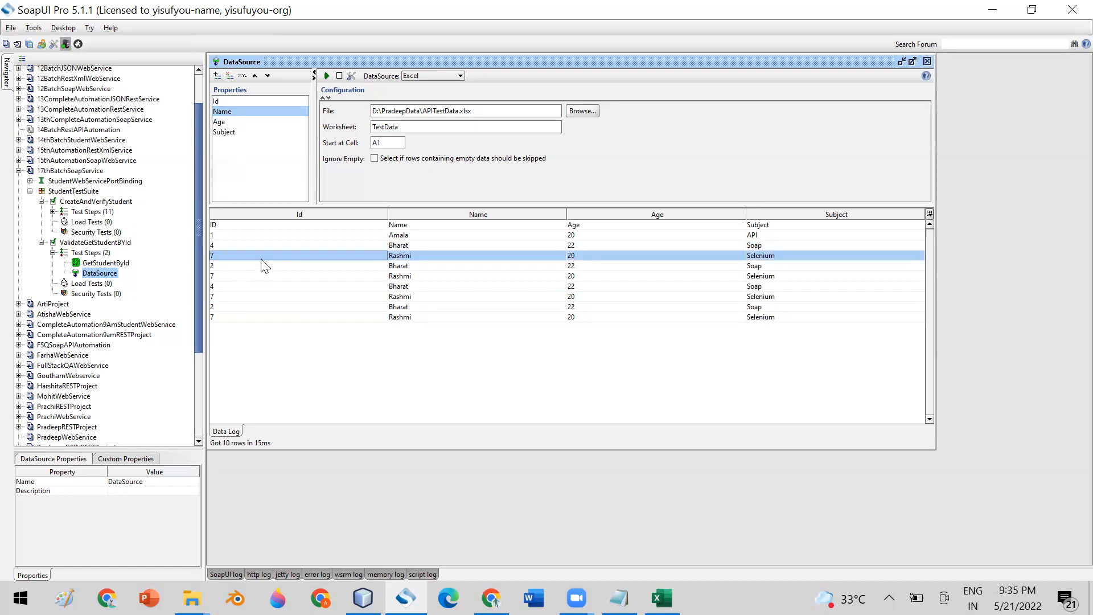
click(328, 236)
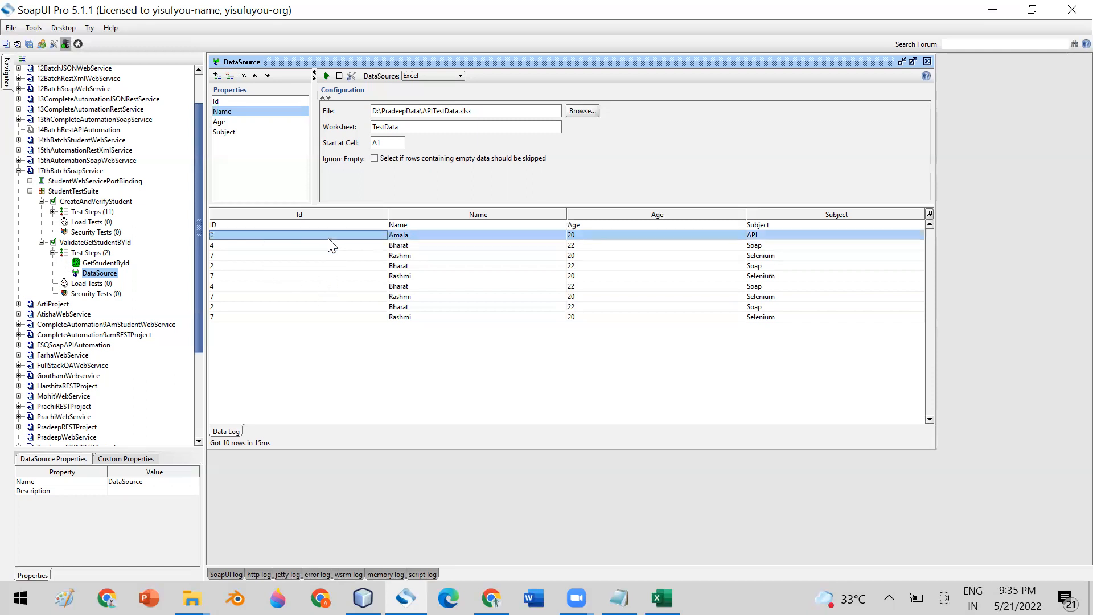
click(217, 102)
click(216, 110)
click(217, 119)
click(218, 129)
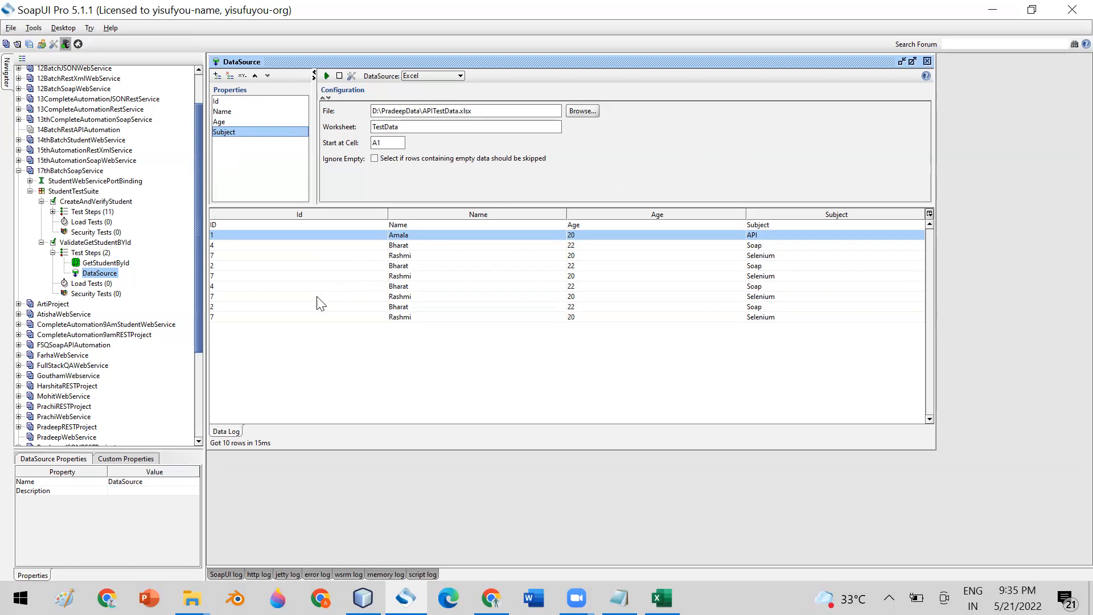
click(222, 111)
click(223, 121)
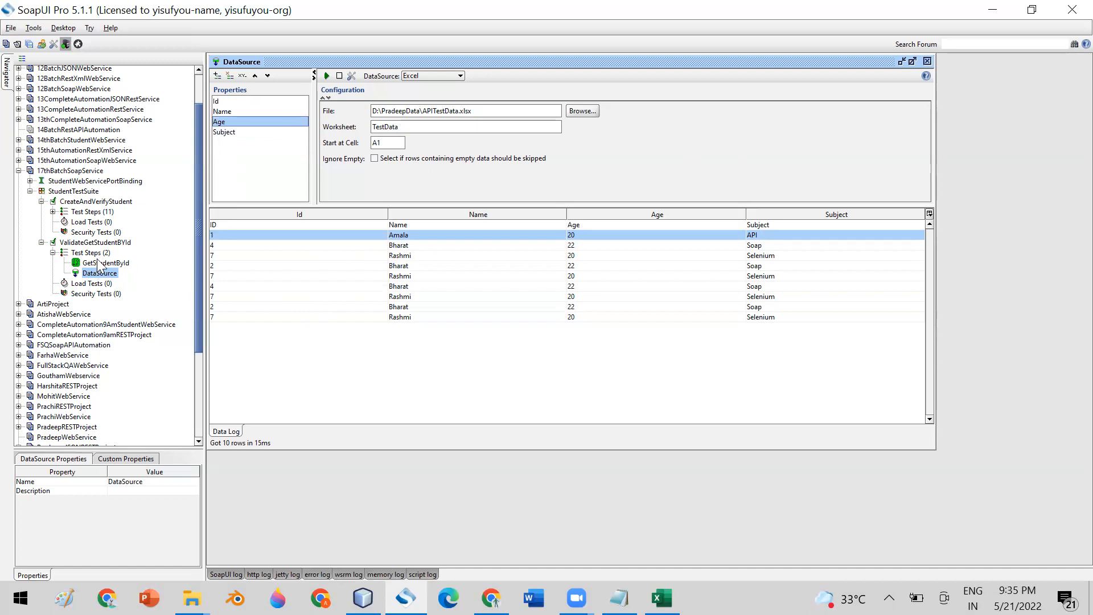
click(927, 61)
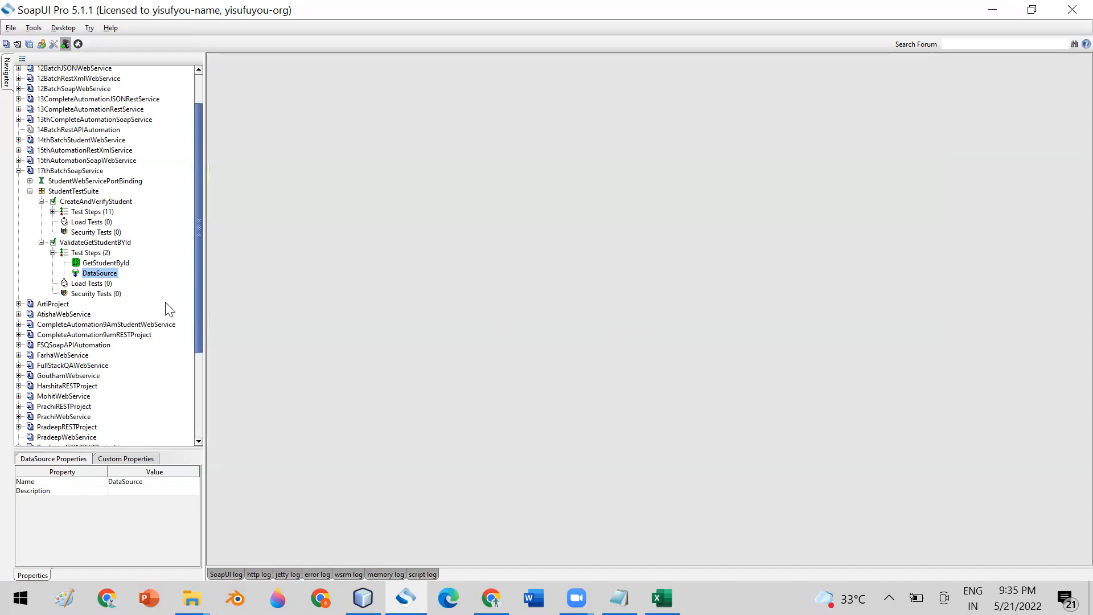
- Move DataSource above GetStudentById and delete id 89 from the request's XML
drag(91, 279, 96, 263)
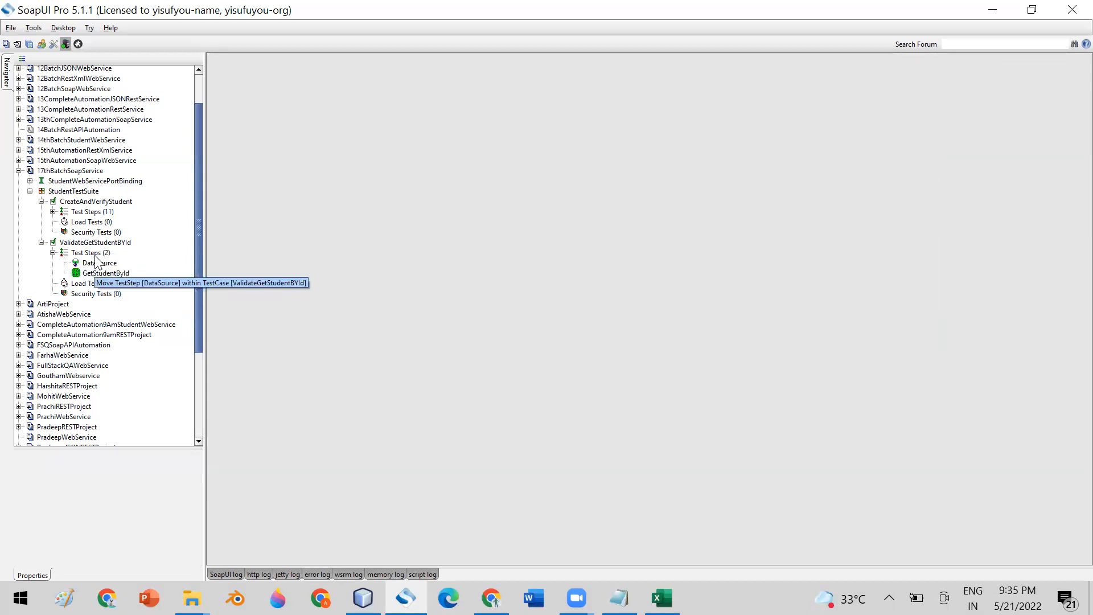
click(103, 275)
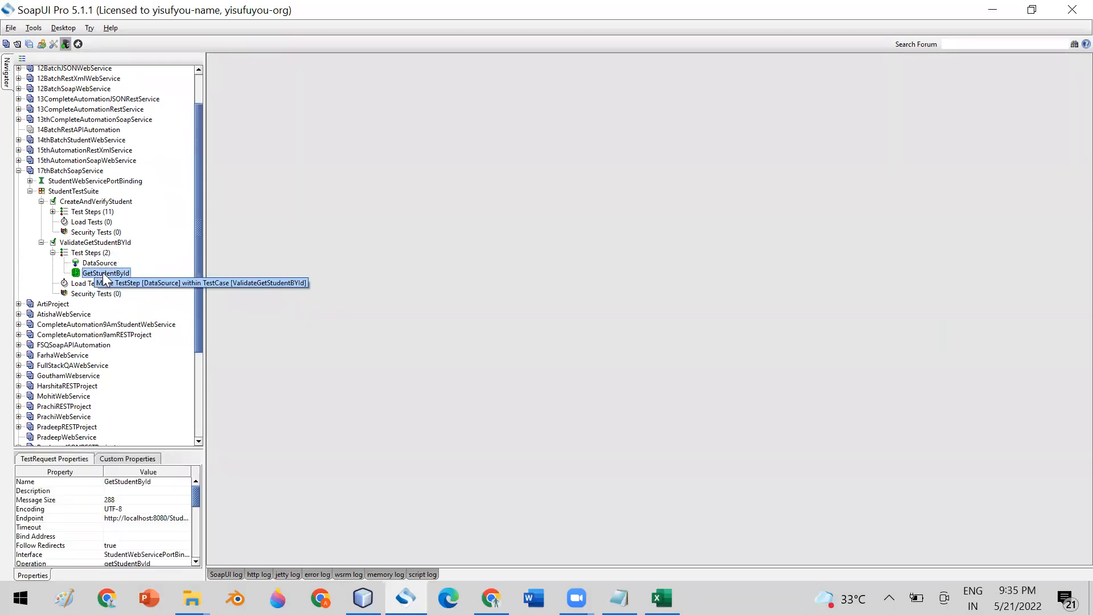
double_click(103, 275)
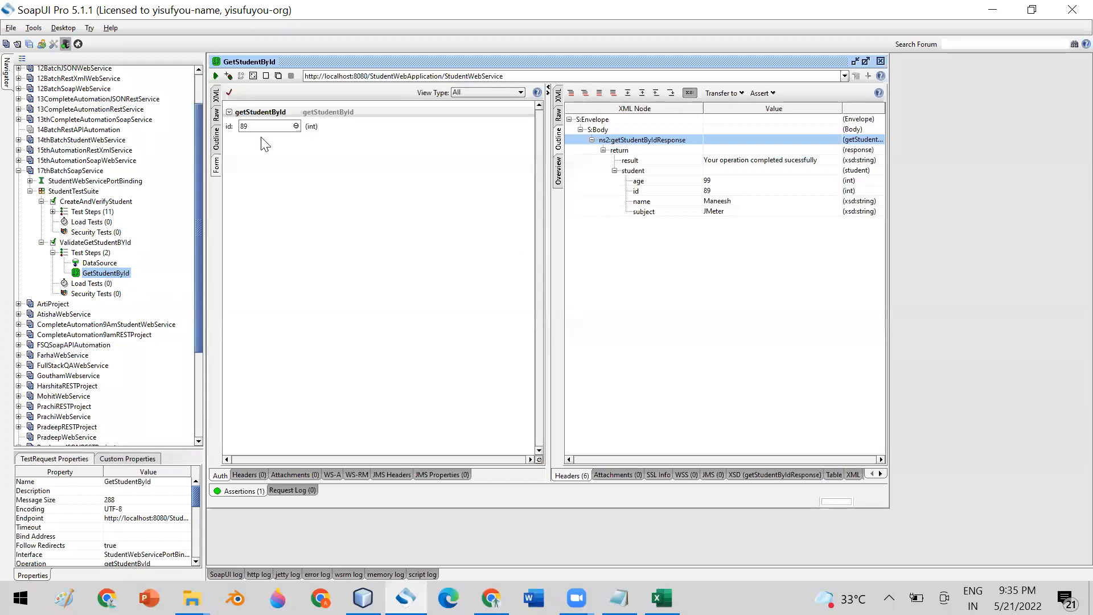
click(217, 97)
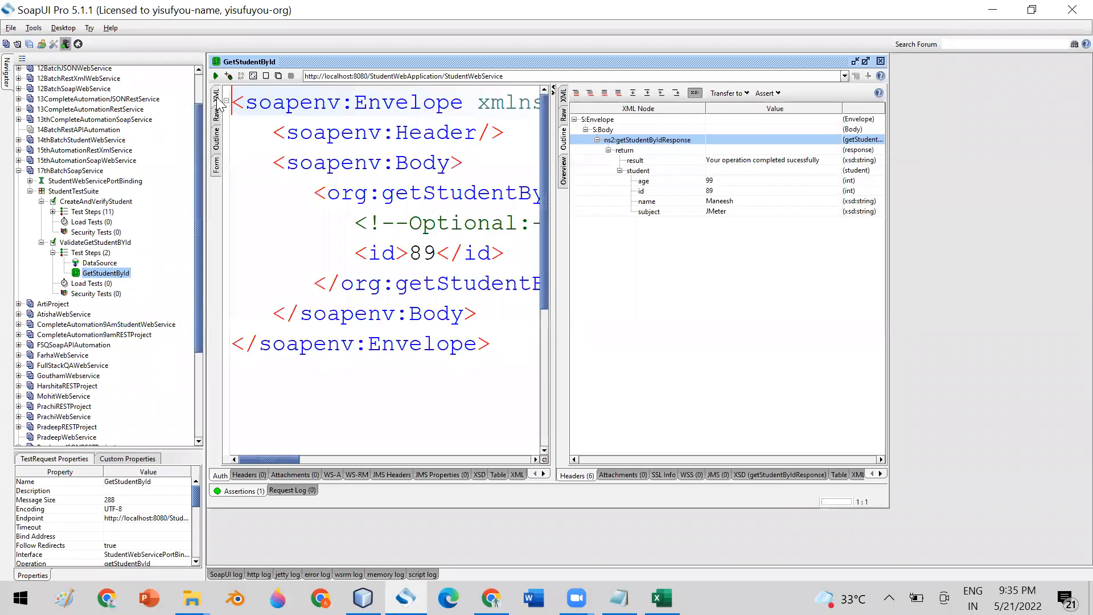
click(438, 253)
key(BackSpace)
key(BackSpace)
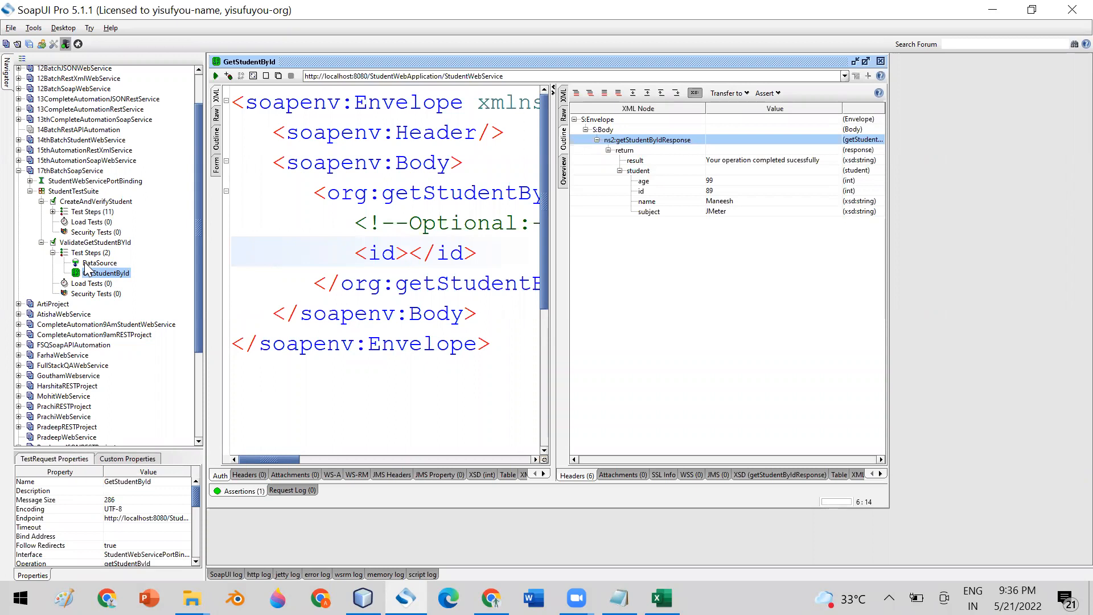
- Insert the DataSource Id property into the id element as ${DataSource#Id} via Get Data
right_click(410, 252)
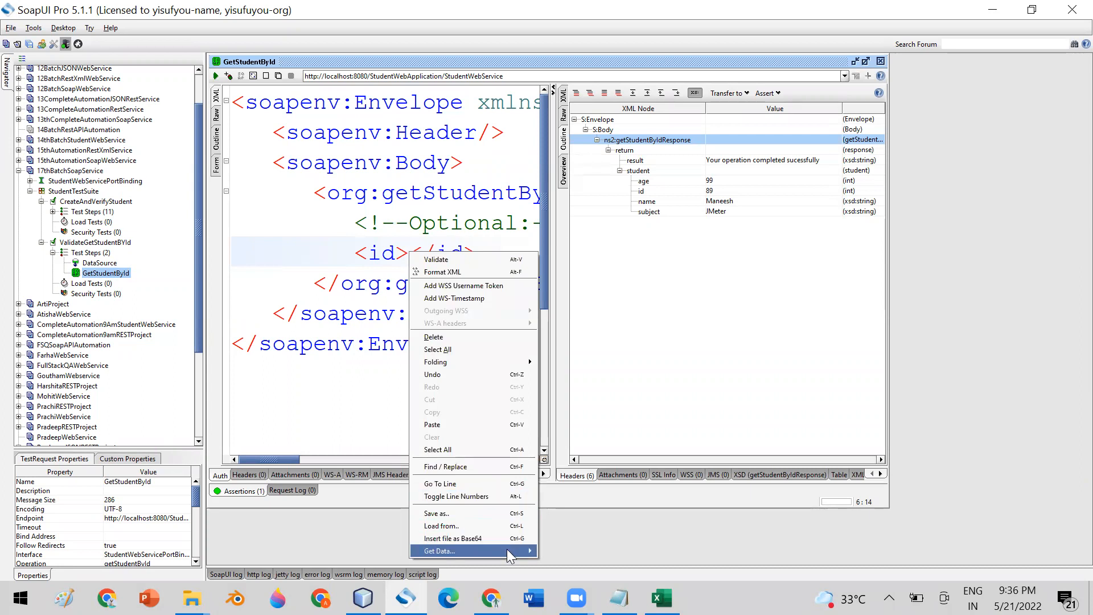
mouse_move(509, 550)
mouse_move(607, 543)
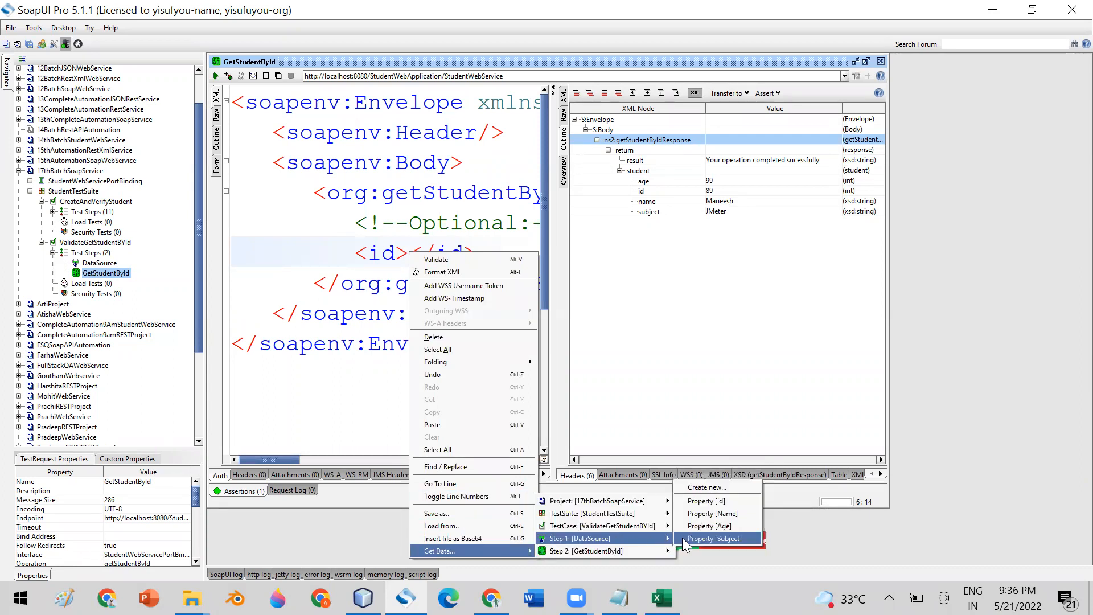
click(724, 501)
- Widen the request pane and inspect the inserted ${DataSource#Id} expression
drag(551, 367, 770, 349)
drag(341, 461, 360, 459)
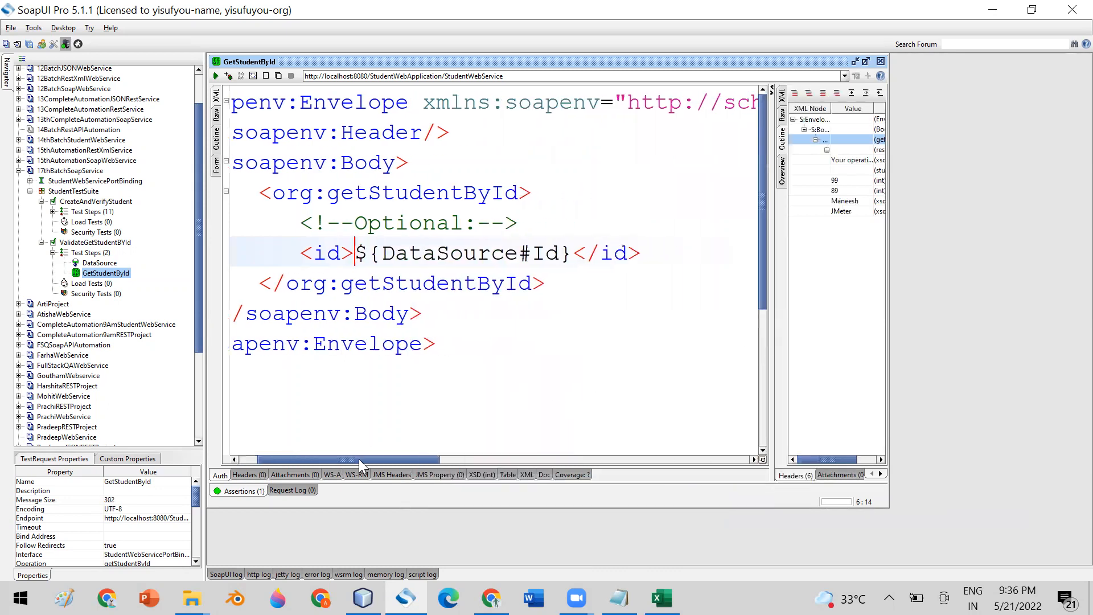
double_click(411, 255)
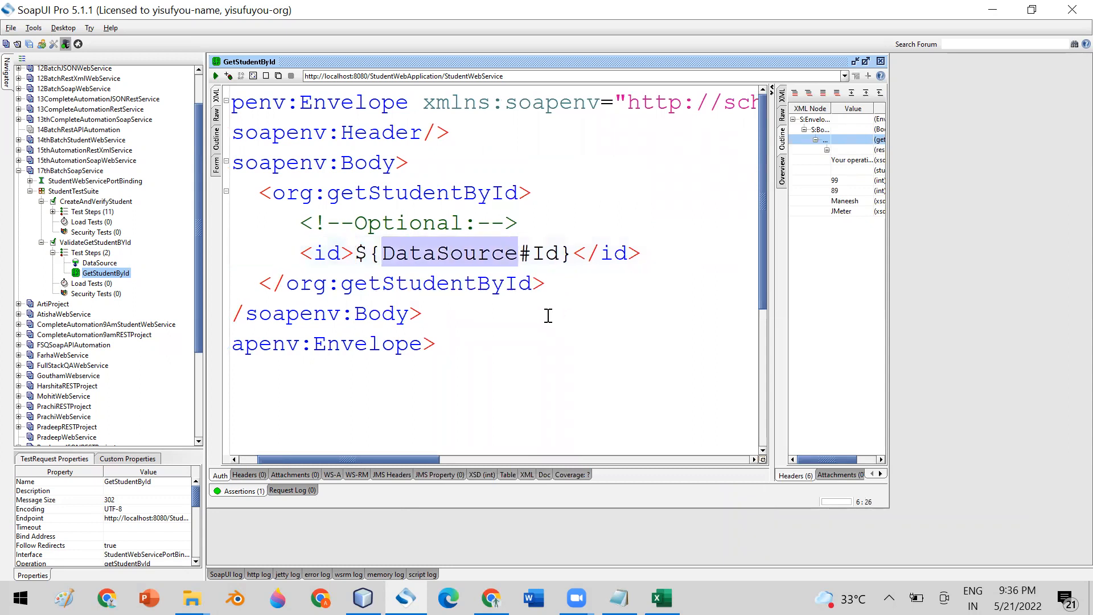
double_click(418, 255)
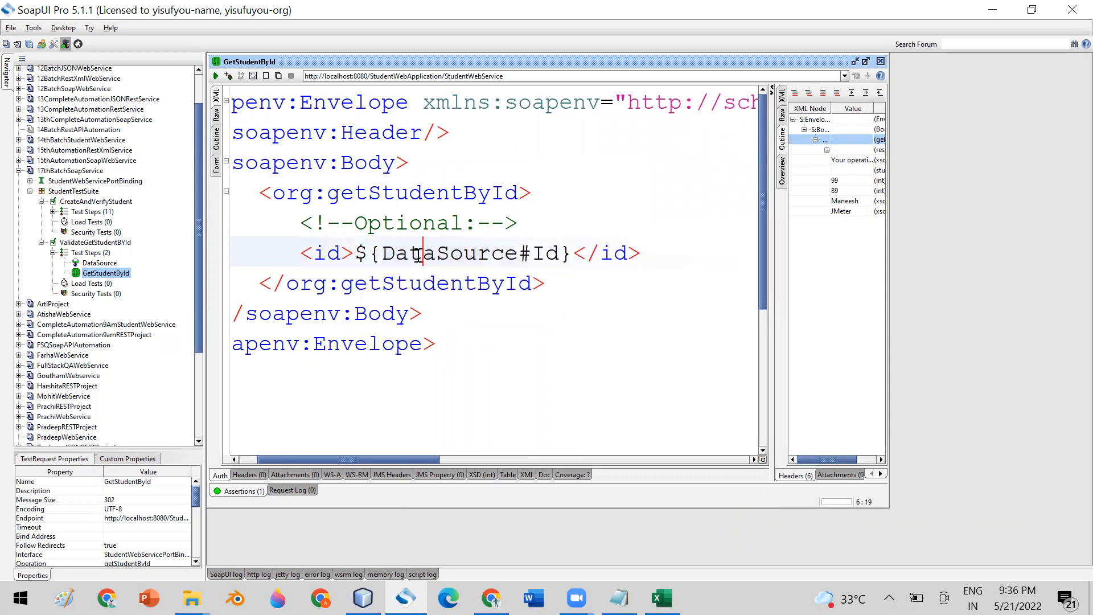
double_click(537, 253)
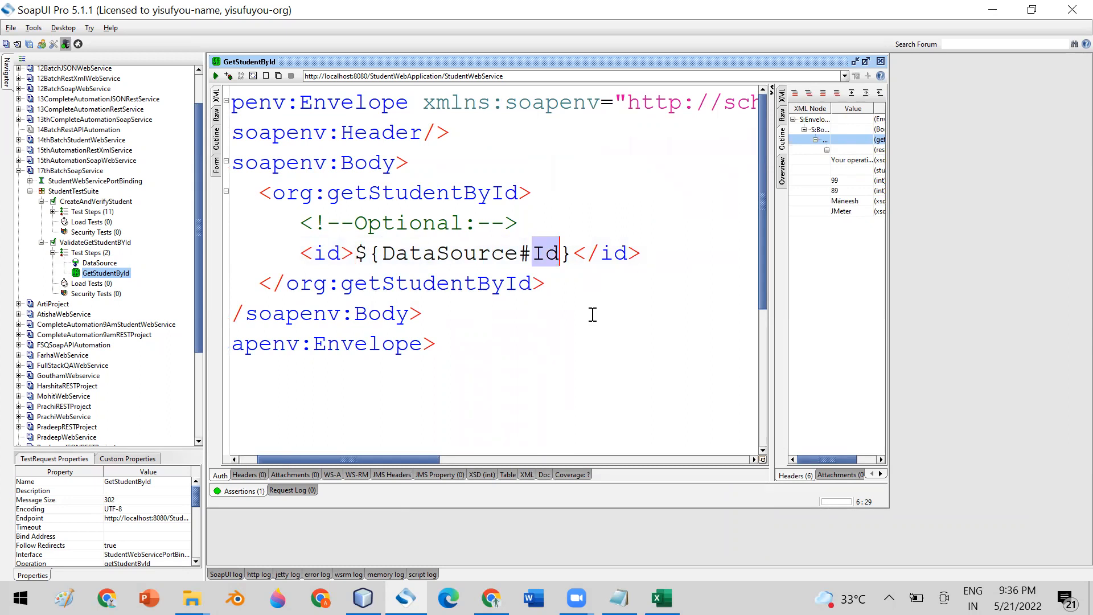
click(111, 266)
- Insert a Property Transfer step after DataSource and enlarge its editor
right_click(111, 265)
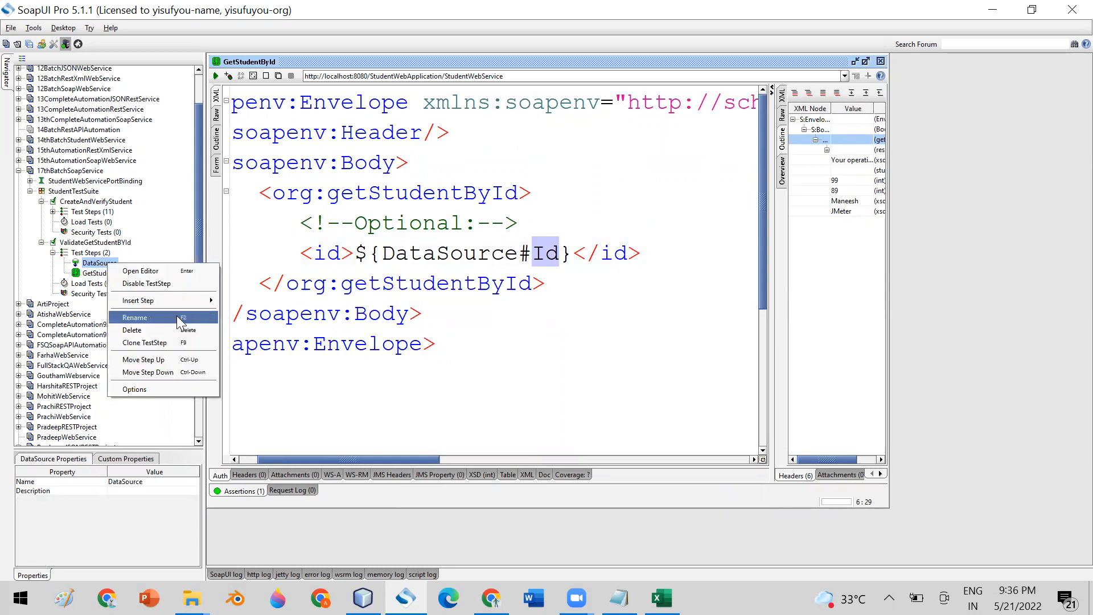
mouse_move(191, 301)
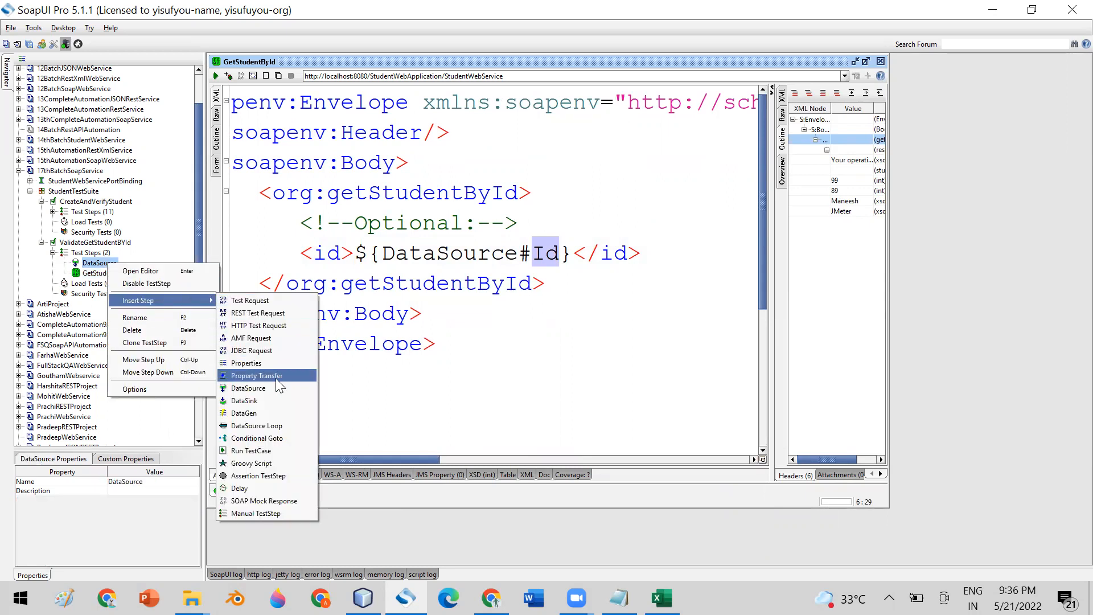
click(275, 377)
click(522, 315)
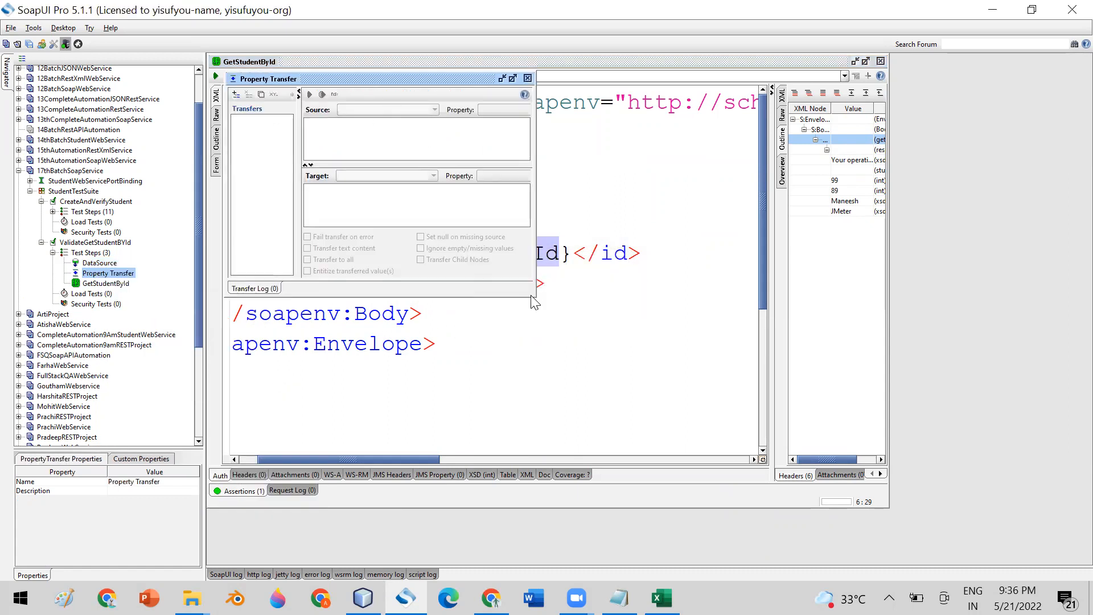
drag(535, 297, 773, 395)
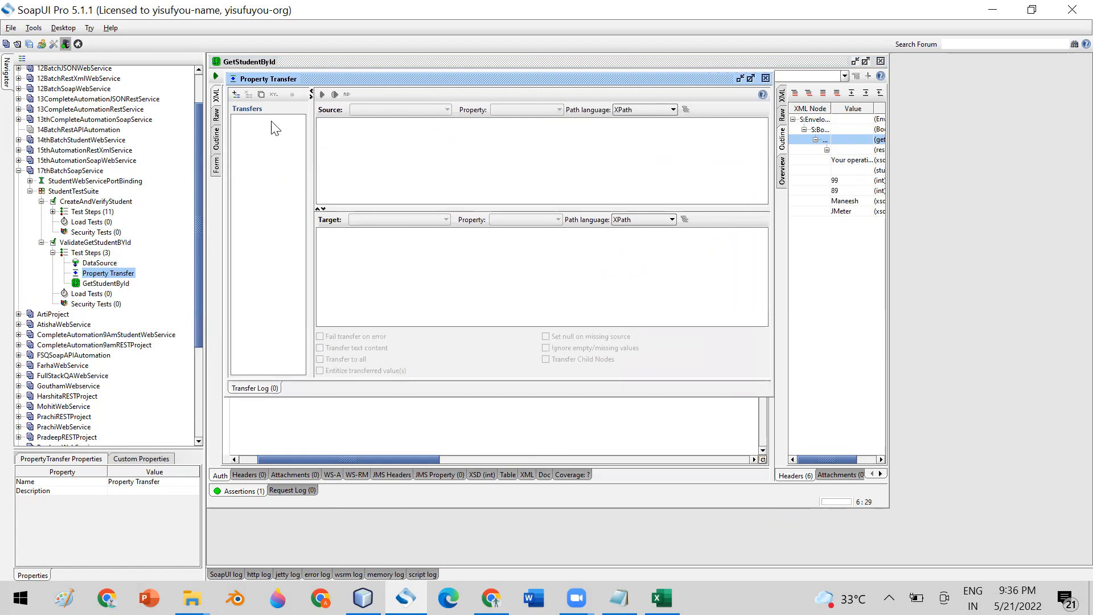
- Add transfer 'ID' copying DataSource Id into the GetStudentById request at XPath //id
click(236, 95)
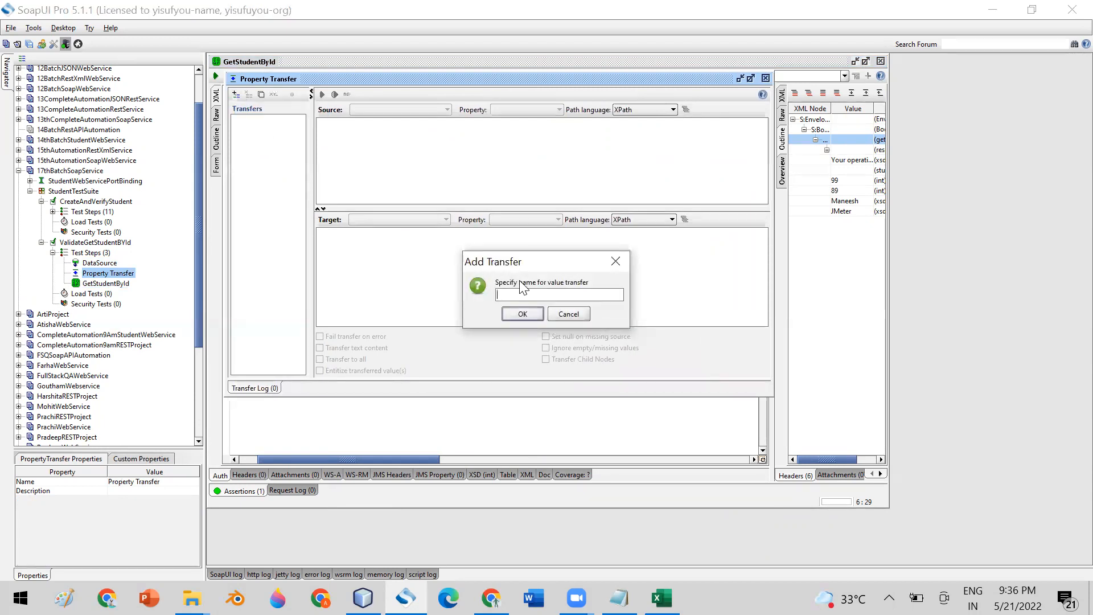
text(ID)
click(521, 312)
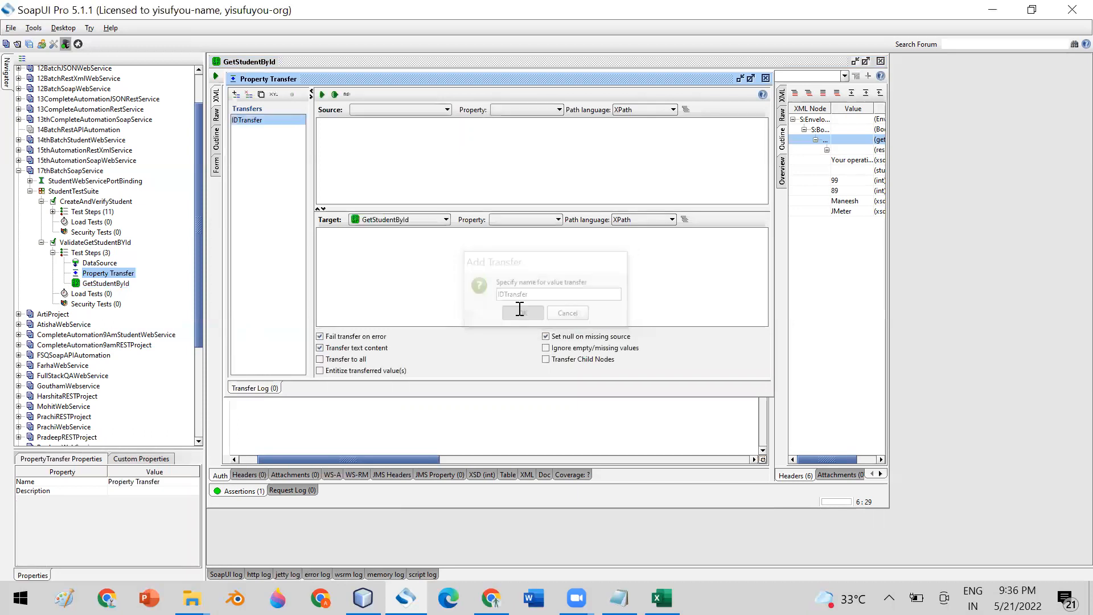
click(434, 112)
click(401, 161)
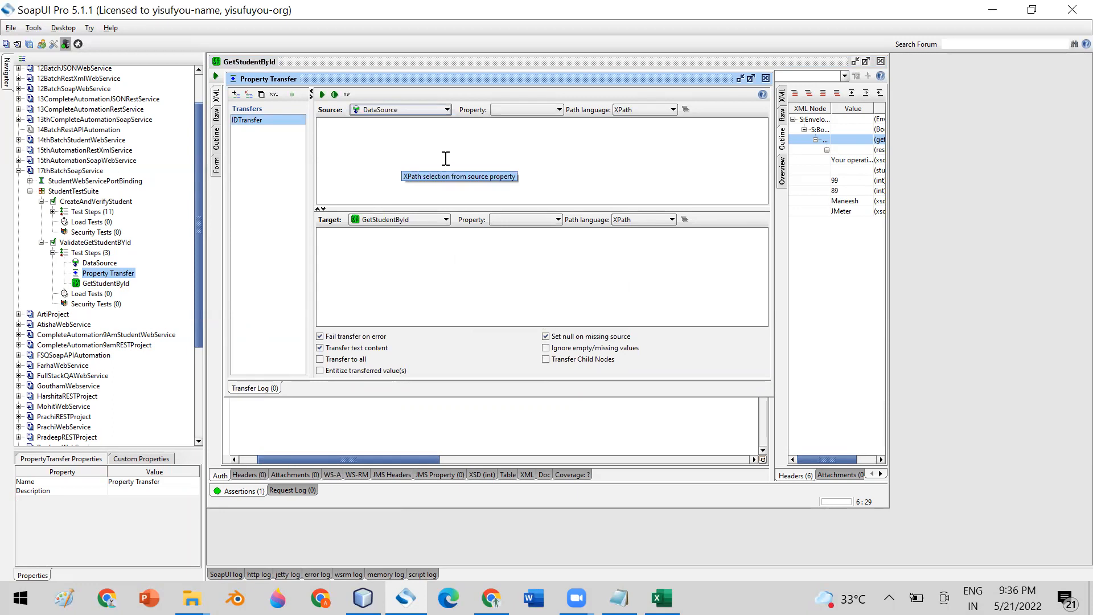
click(508, 109)
click(501, 121)
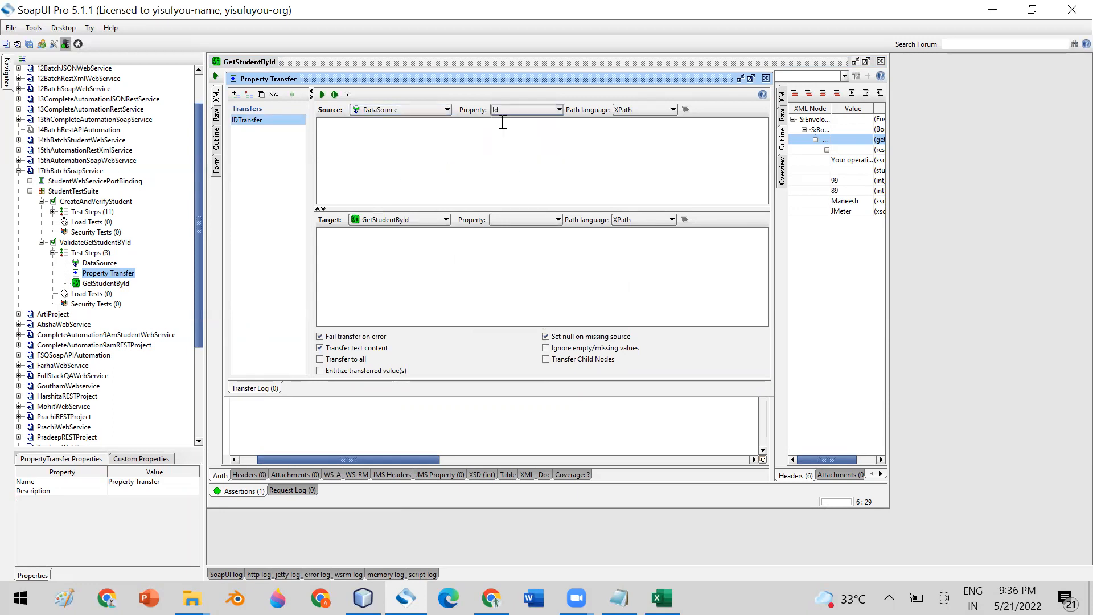
click(506, 219)
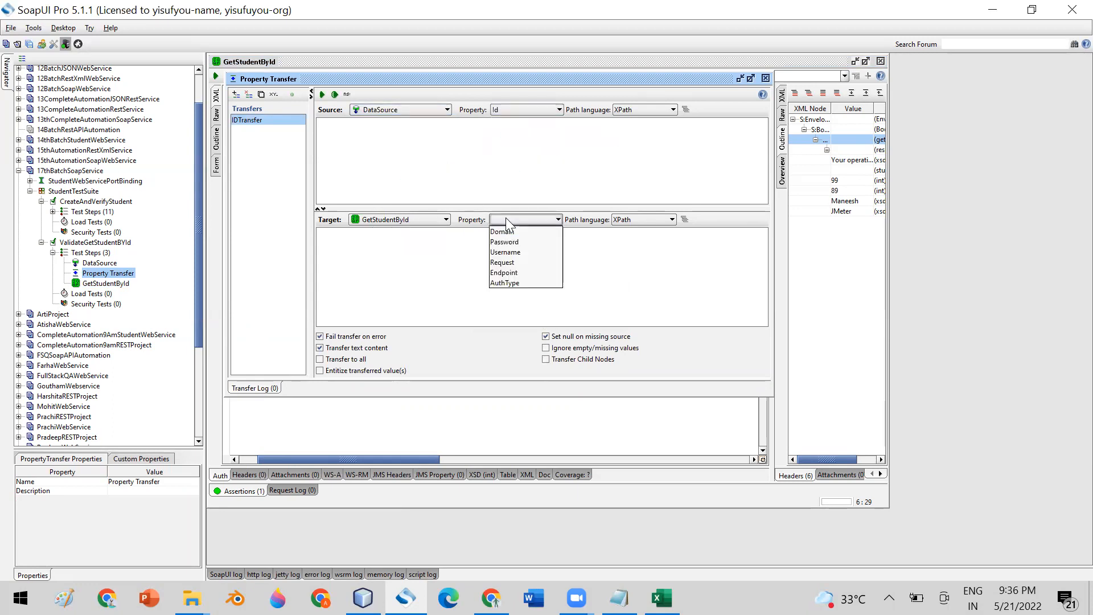
click(392, 240)
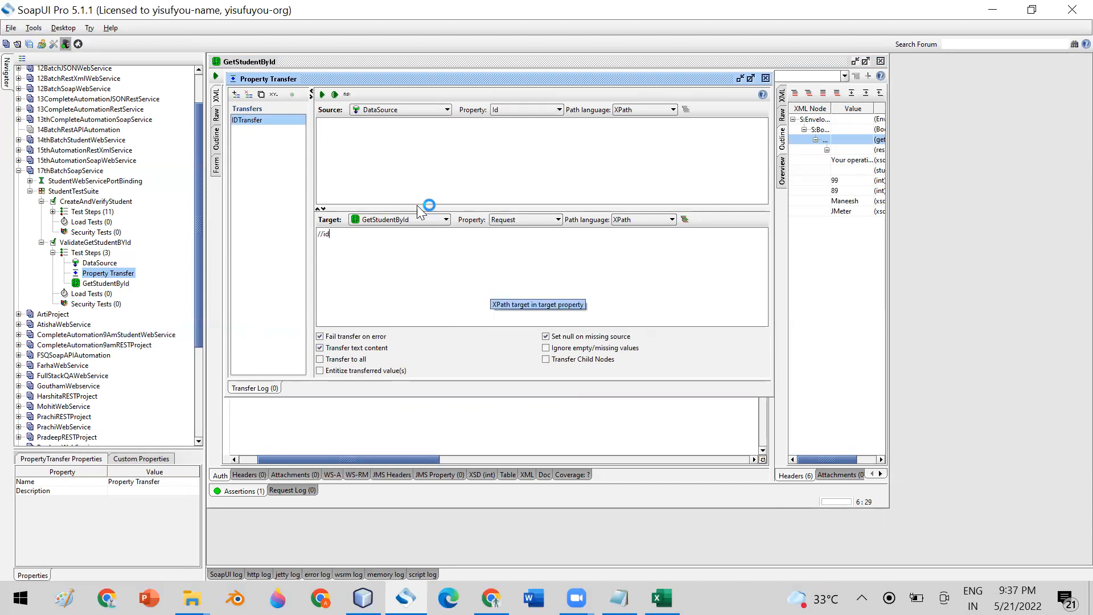
click(767, 77)
drag(356, 249, 572, 251)
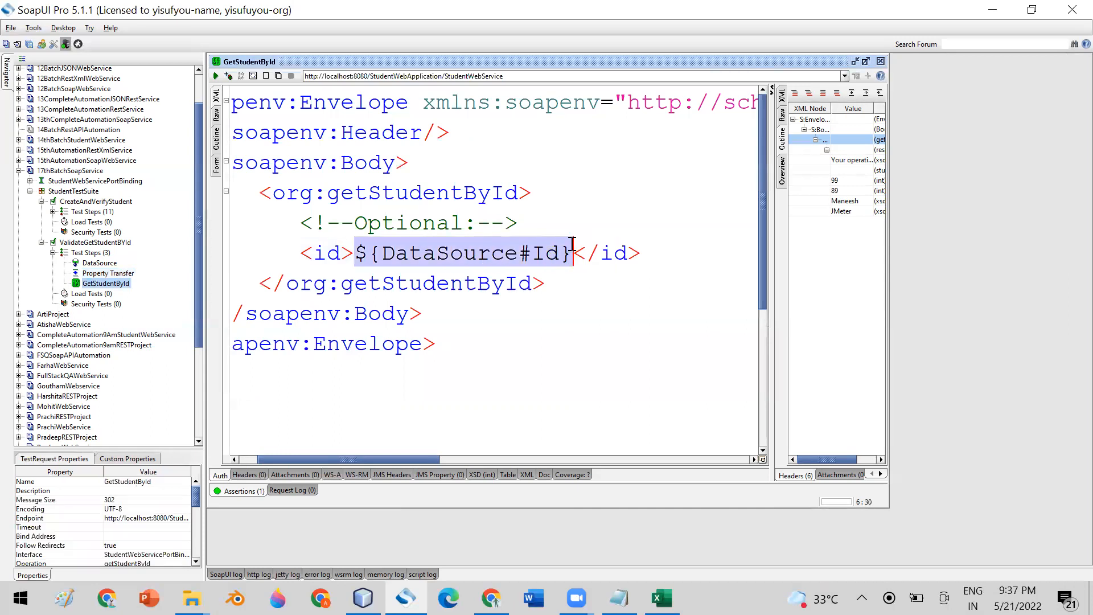
- Delete the Property Transfer step and open the ValidateGetStudentBYId test case editor
drag(766, 228, 626, 211)
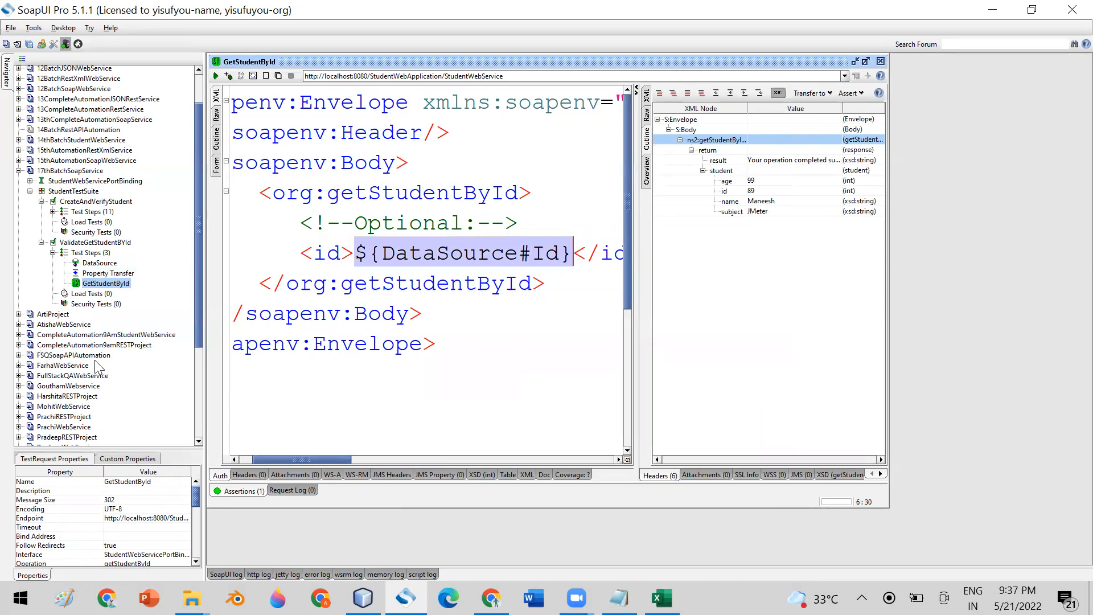
click(106, 273)
right_click(105, 275)
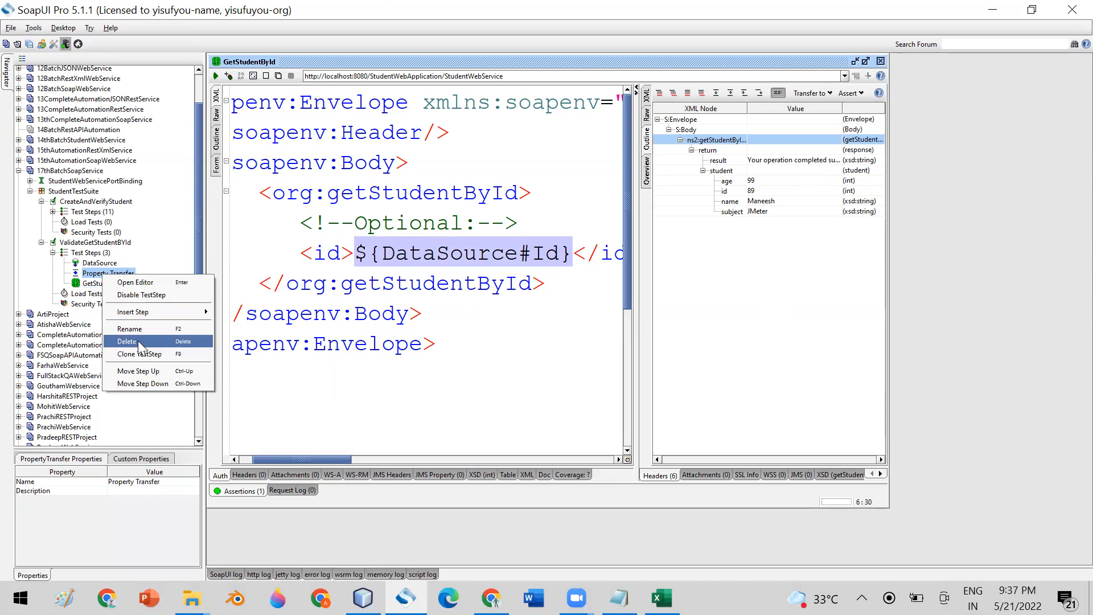
click(136, 341)
click(510, 317)
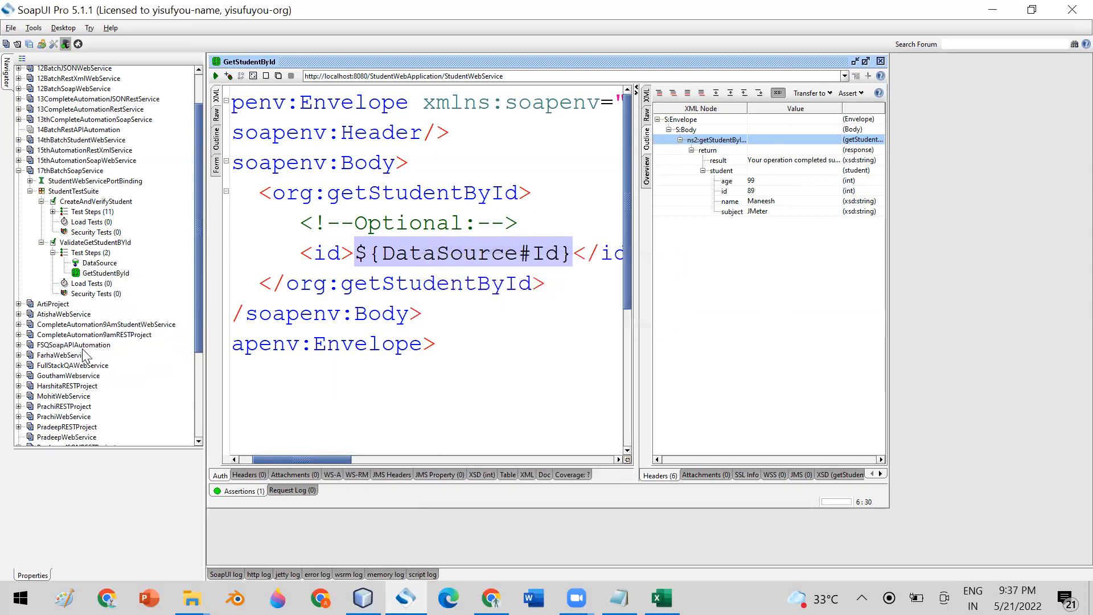
double_click(87, 245)
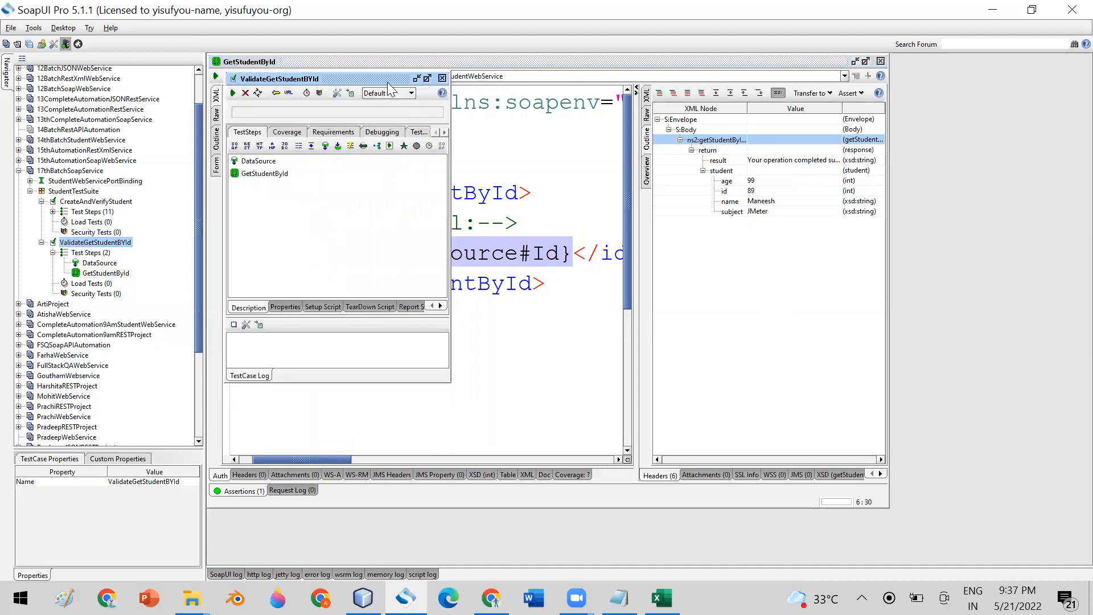
- Maximize and run the ValidateGetStudentBYId test case, then inspect the GetStudentById result in the log
double_click(365, 80)
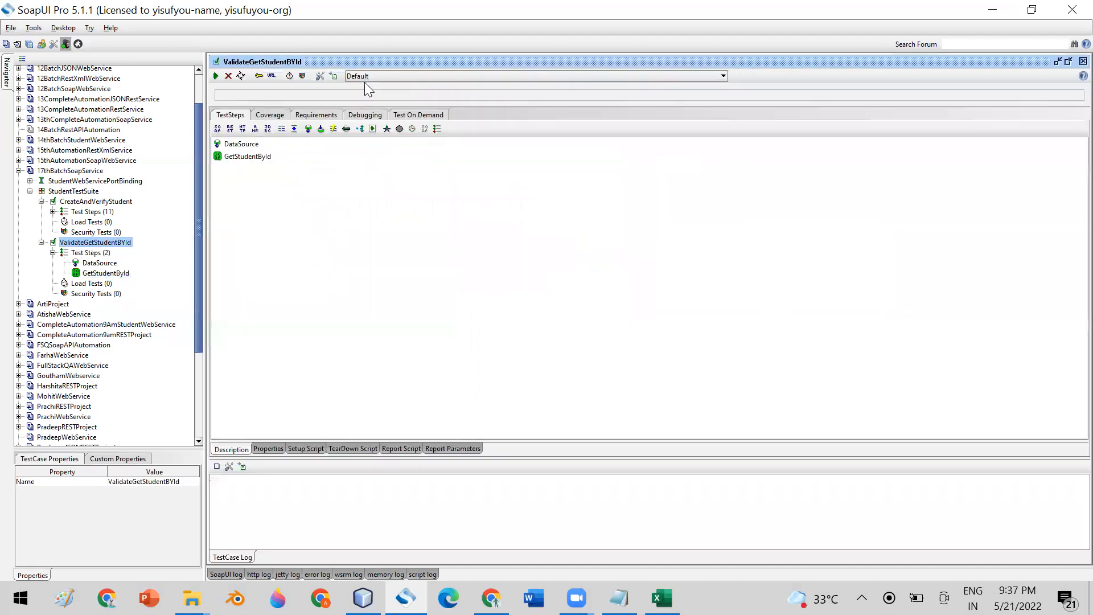
click(215, 75)
drag(377, 456, 344, 215)
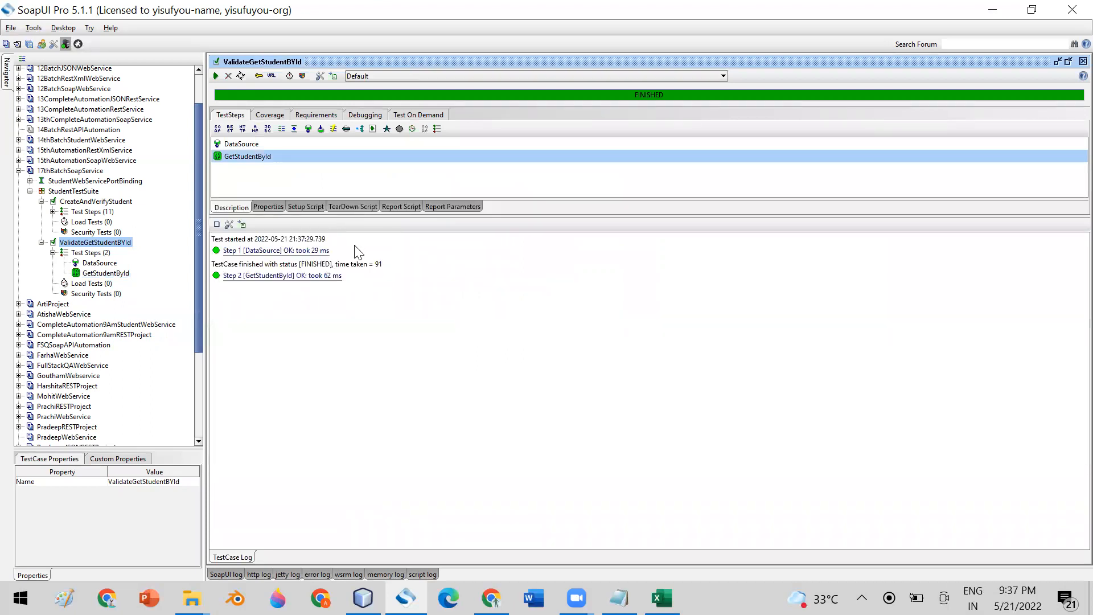
click(259, 276)
- In Excel's APITestData.xlsx, review the ID values in cells A2 through A10
click(661, 598)
click(44, 229)
click(42, 245)
click(42, 261)
click(44, 278)
click(46, 293)
click(49, 311)
click(51, 328)
click(53, 344)
click(49, 359)
drag(42, 229, 53, 360)
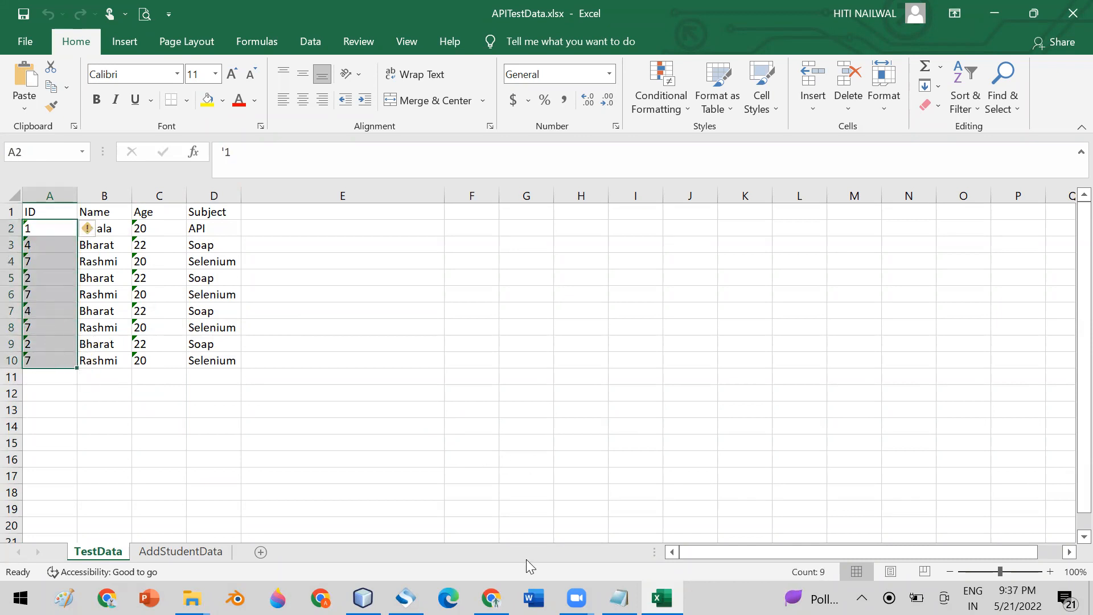
- Open step 2's request in Message Viewer and spot the id value 'ID' that was sent
click(405, 598)
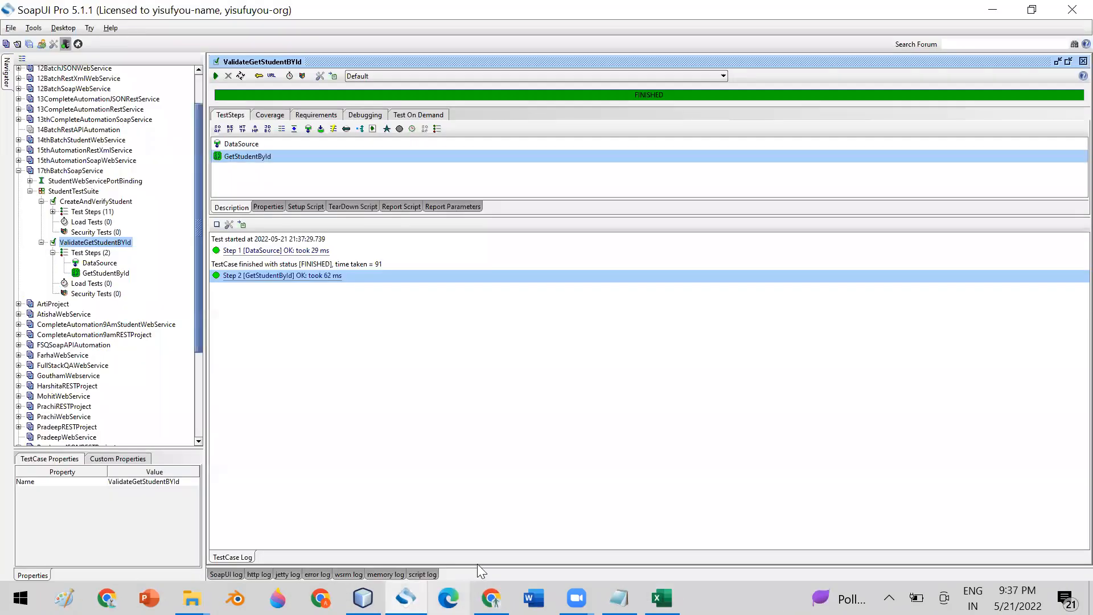
double_click(316, 276)
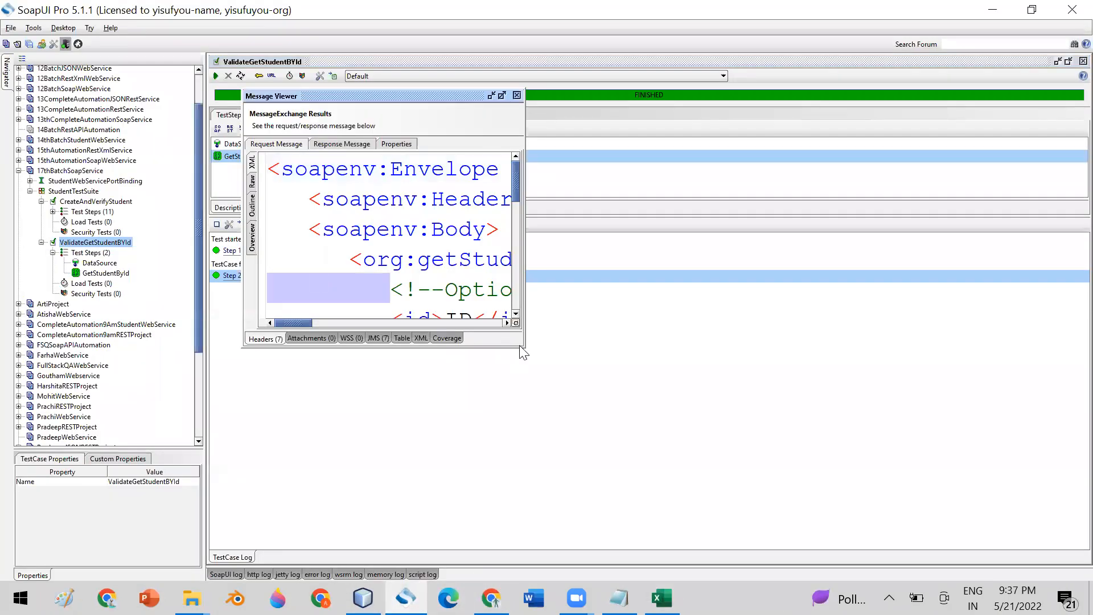
drag(524, 347, 868, 475)
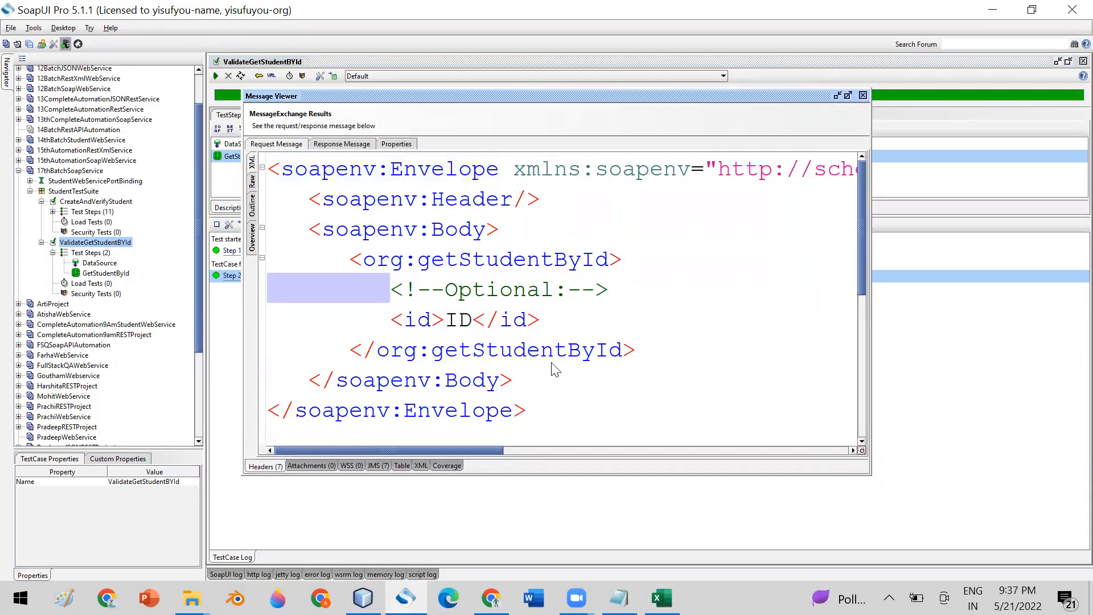
double_click(455, 320)
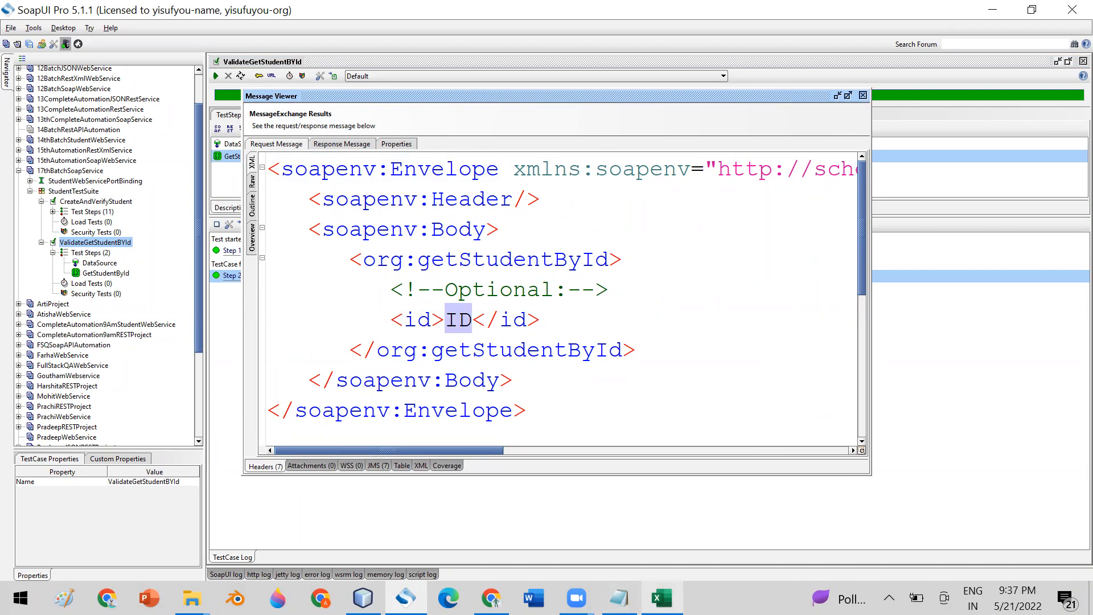
- Compare it with the ID header in Excel row 1, then close the Message Viewer
click(661, 598)
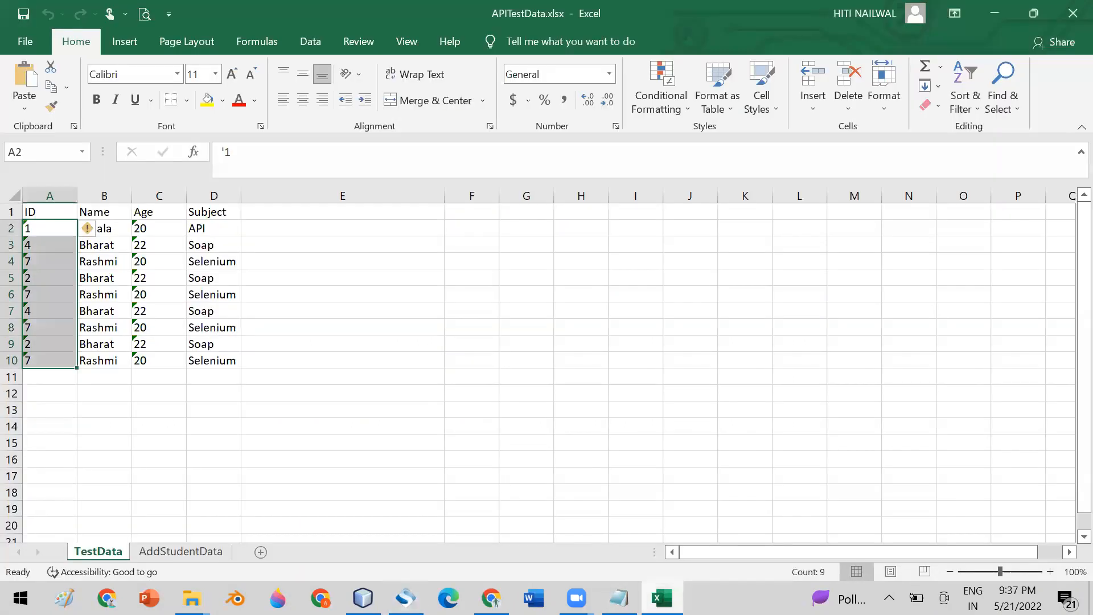
click(50, 211)
click(13, 211)
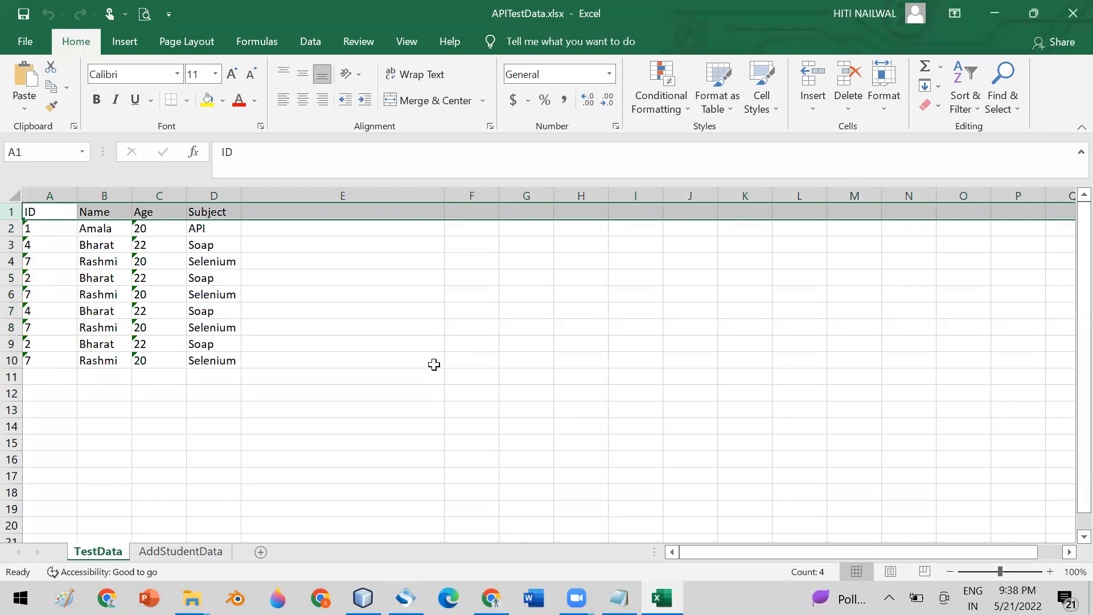
click(406, 598)
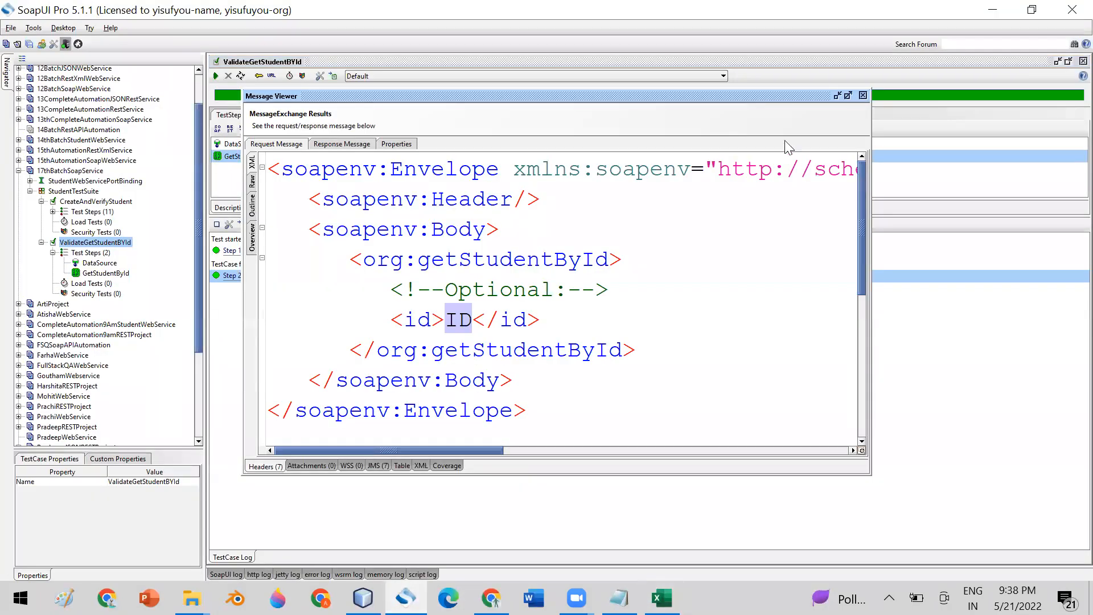
click(864, 96)
- Change the DataSource's Start at Cell from A1 to A2
click(101, 263)
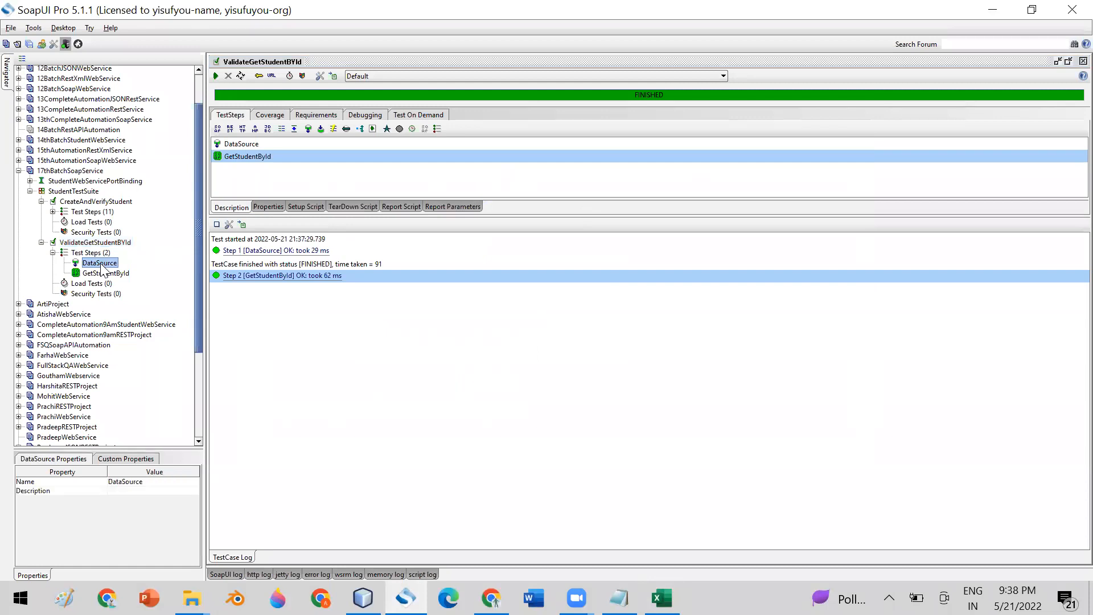
double_click(101, 265)
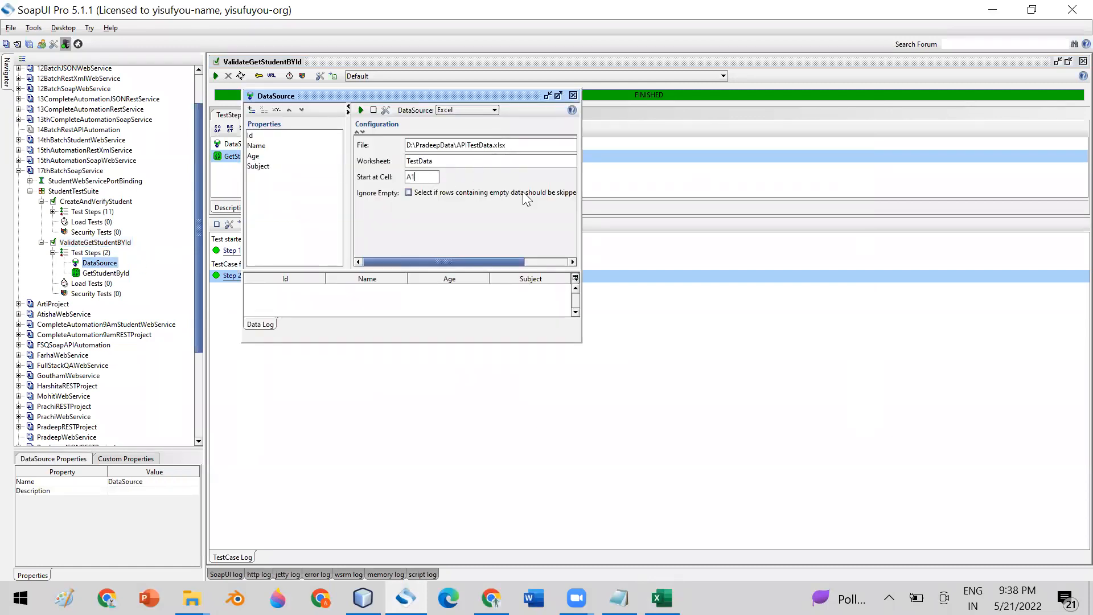
key(BackSpace)
drag(412, 177, 381, 178)
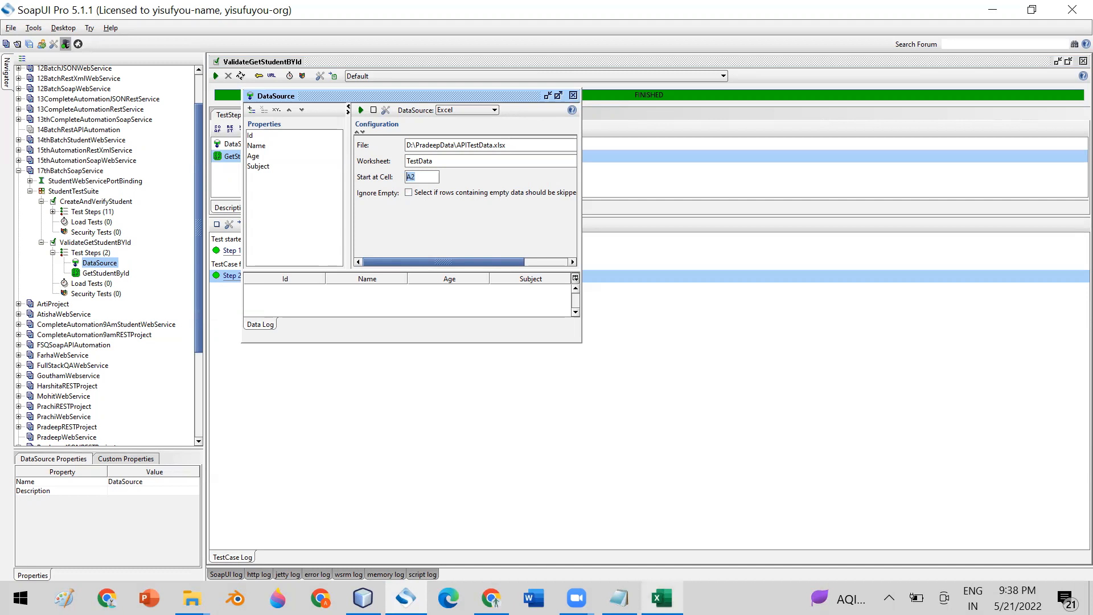
click(662, 598)
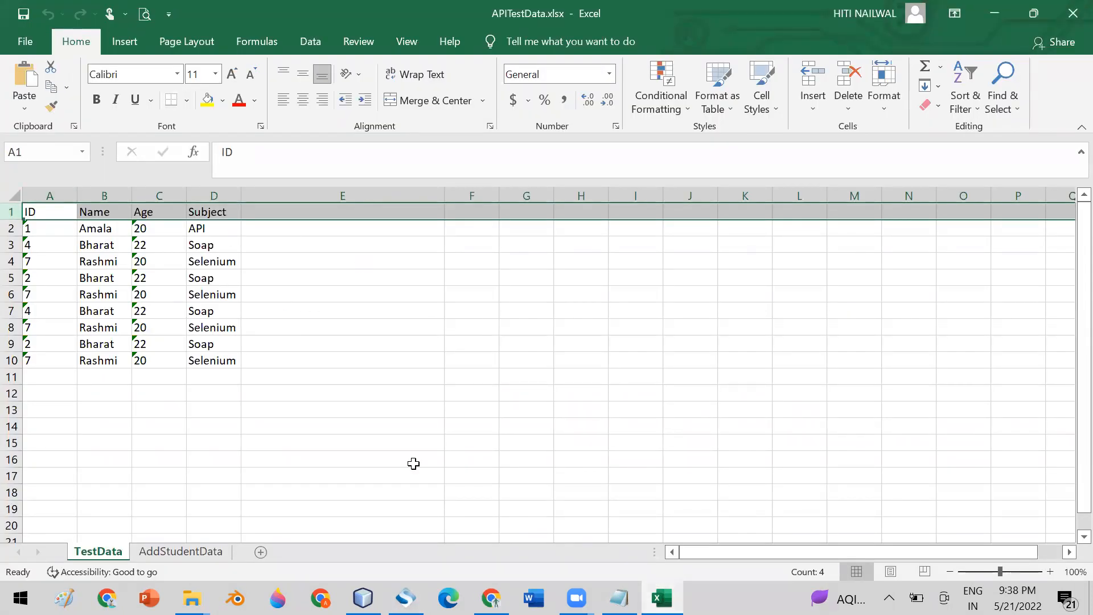
key(alt+Tab)
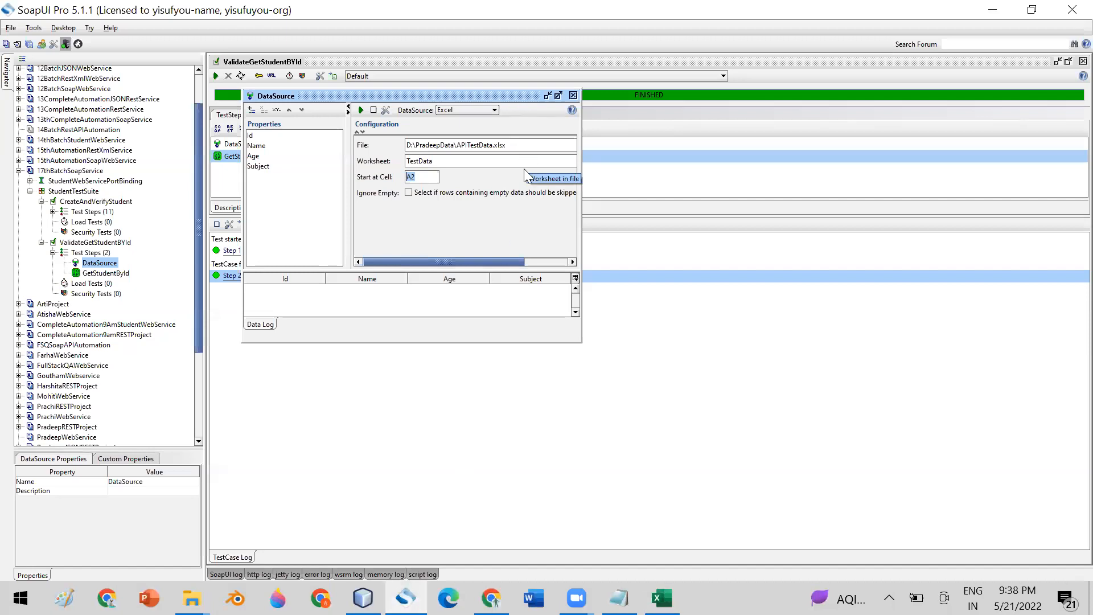
- Test-load the DataSource, confirm 9 student rows without the header, and close the editor
drag(581, 343, 857, 480)
drag(559, 361, 547, 235)
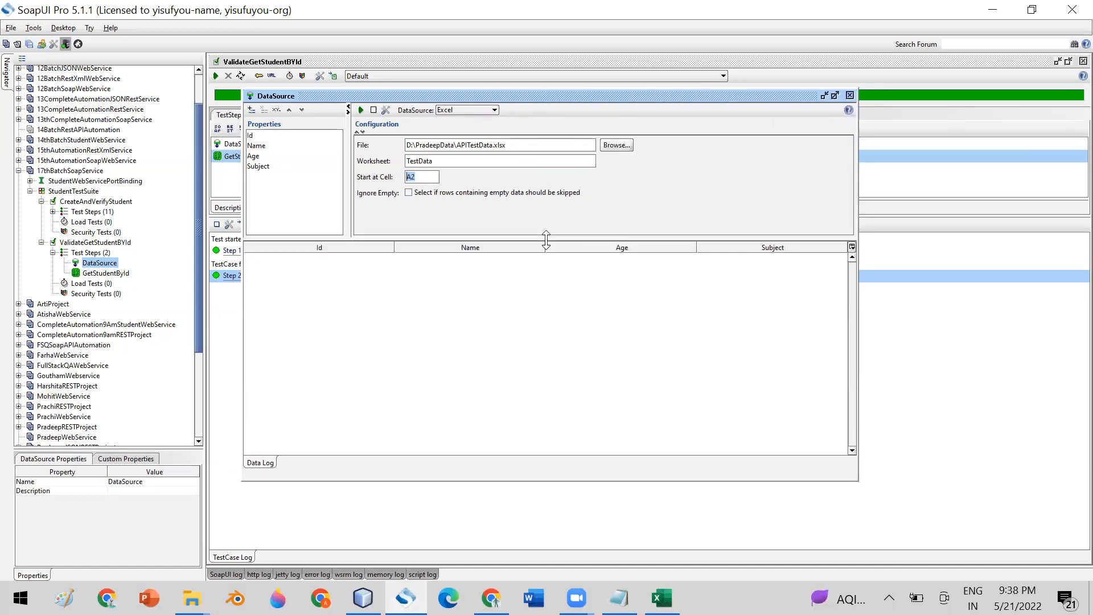
click(360, 109)
click(519, 314)
click(251, 257)
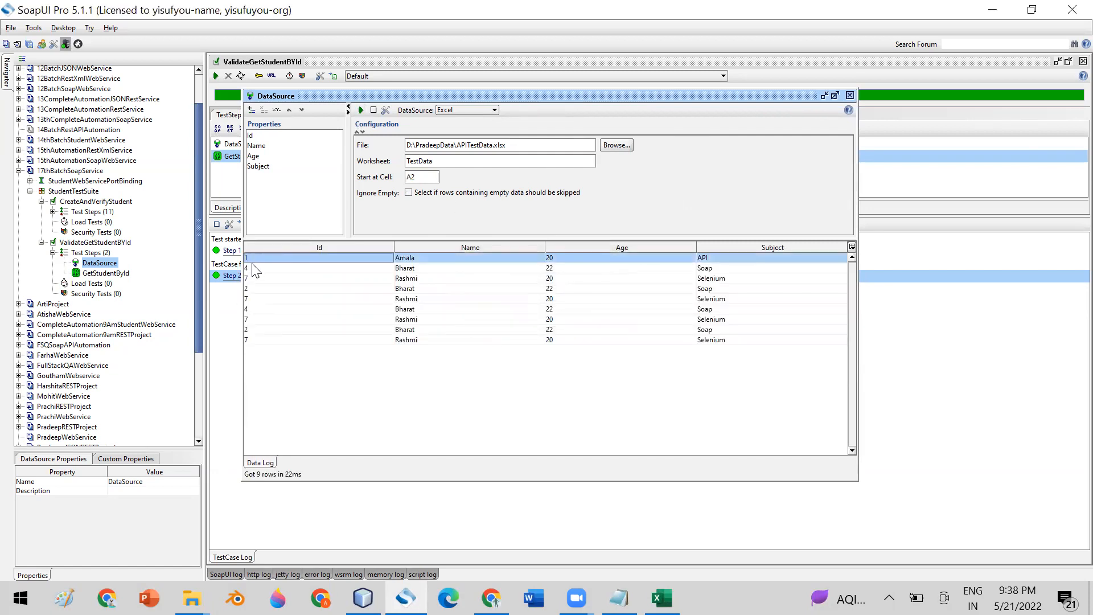
click(252, 278)
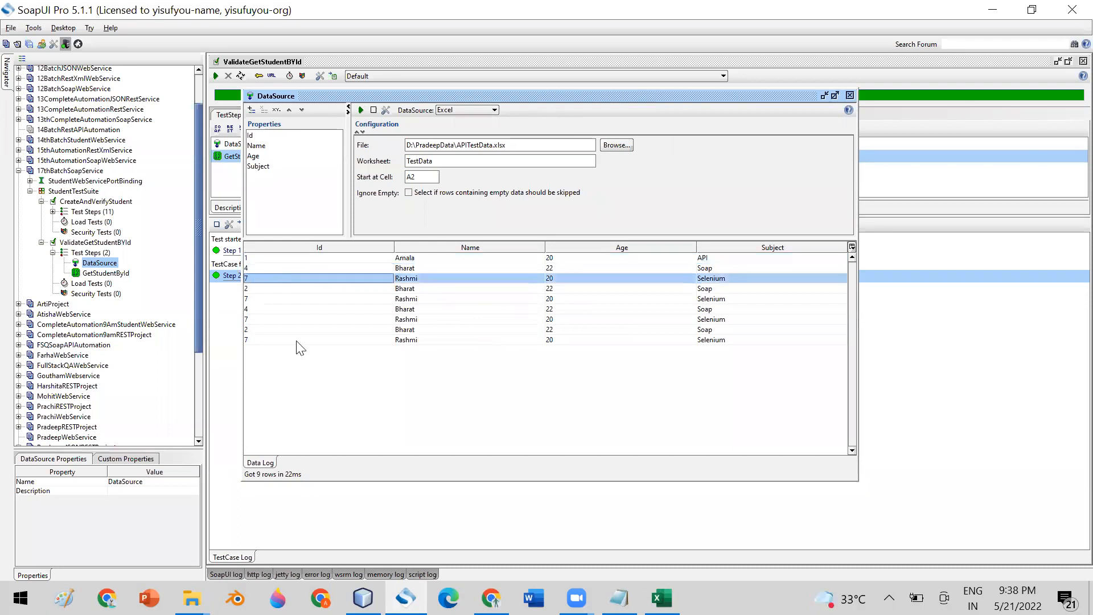
click(850, 96)
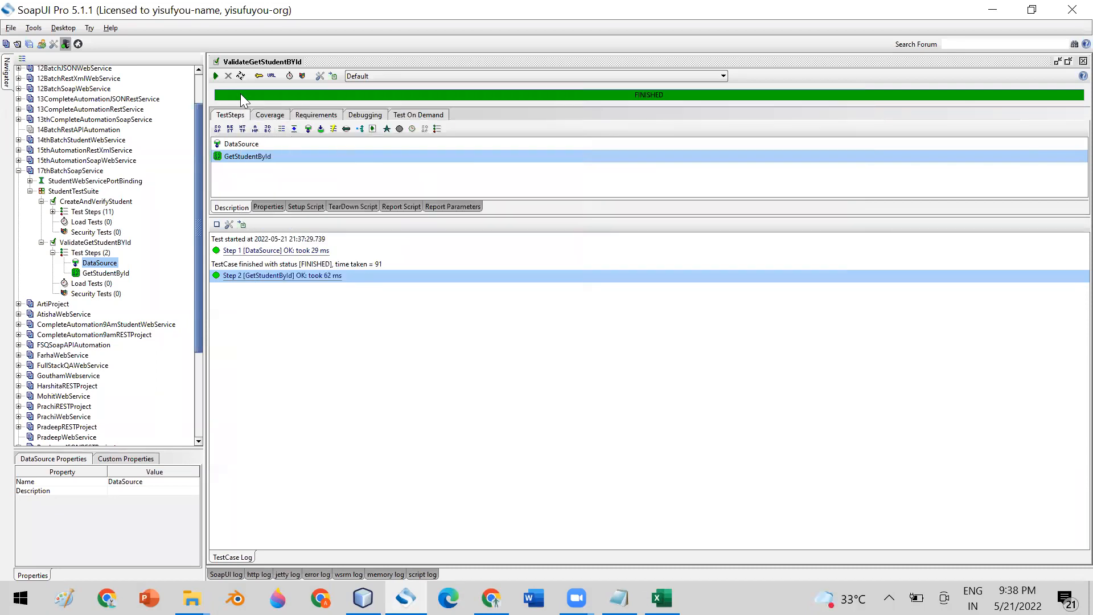
- Rerun the test case and check Message Viewer shows request id 1 and the student 1 response
click(215, 76)
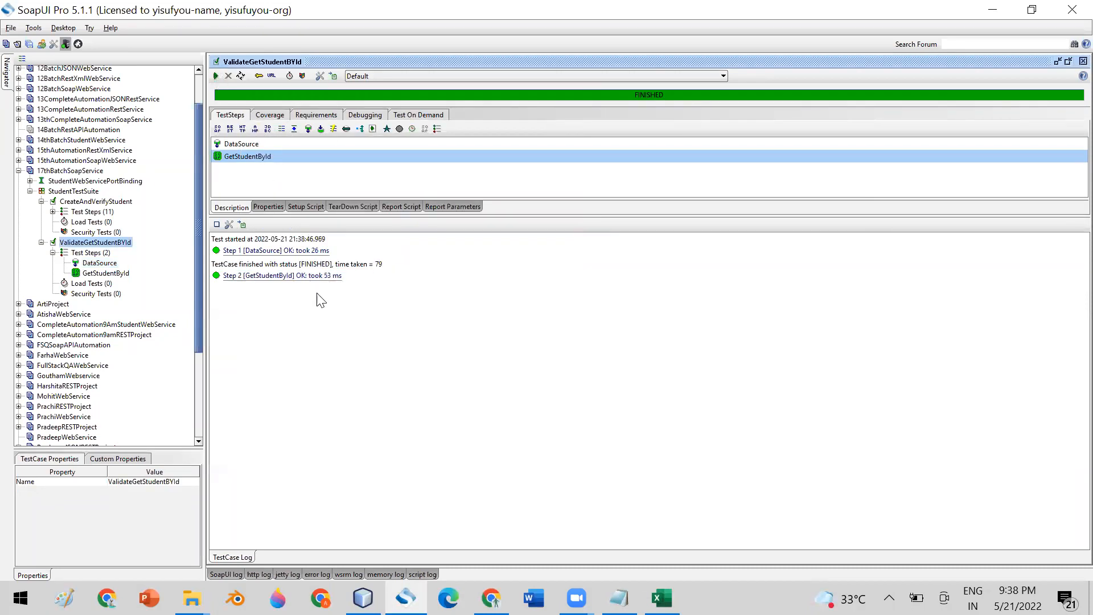
double_click(310, 275)
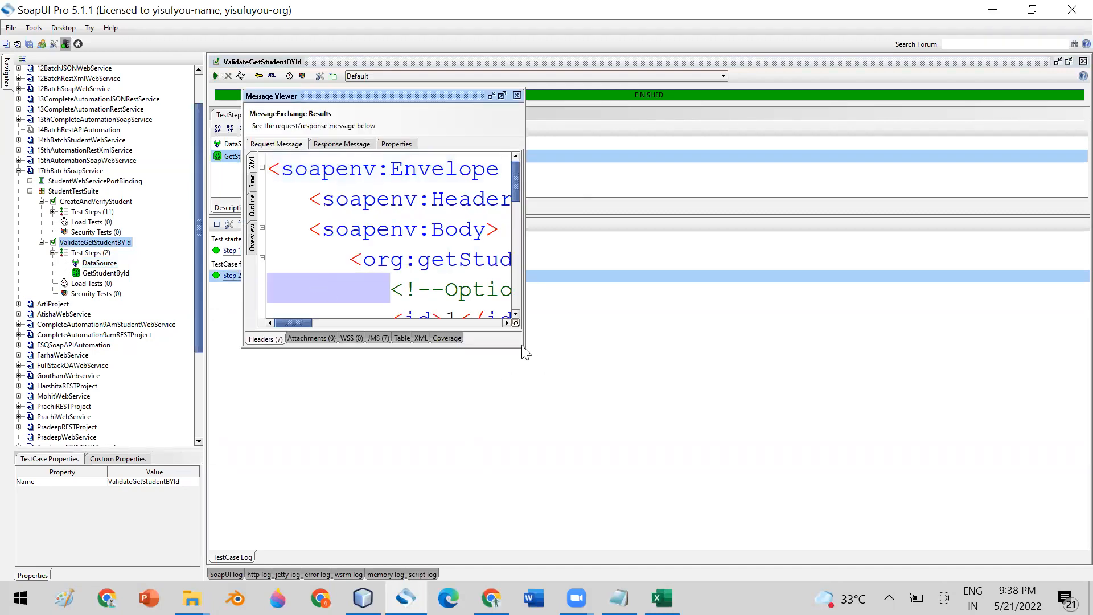
drag(522, 345, 683, 440)
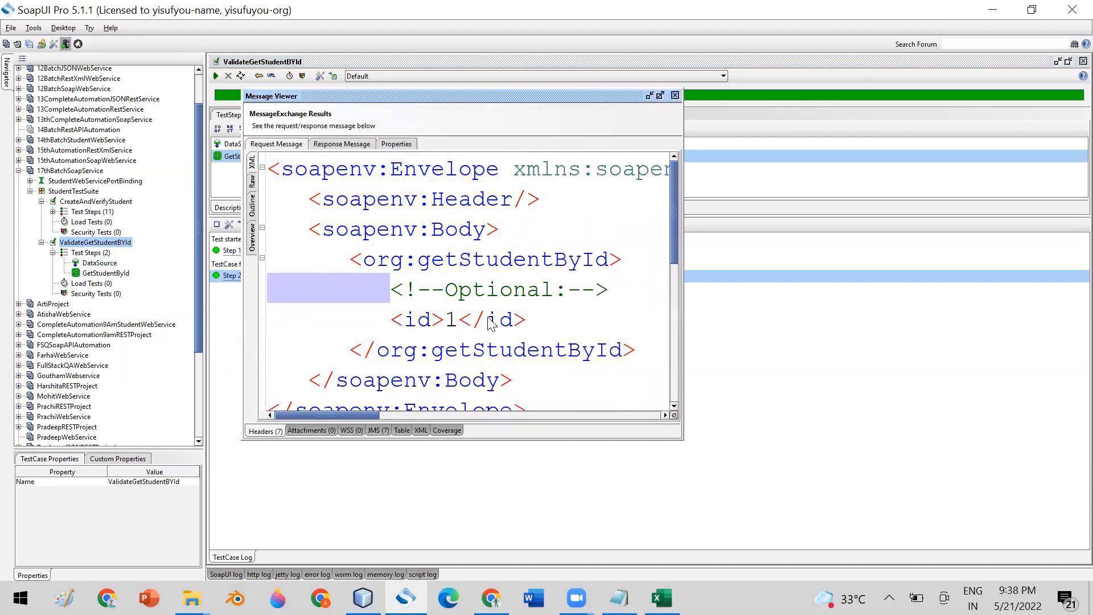
click(455, 329)
click(323, 144)
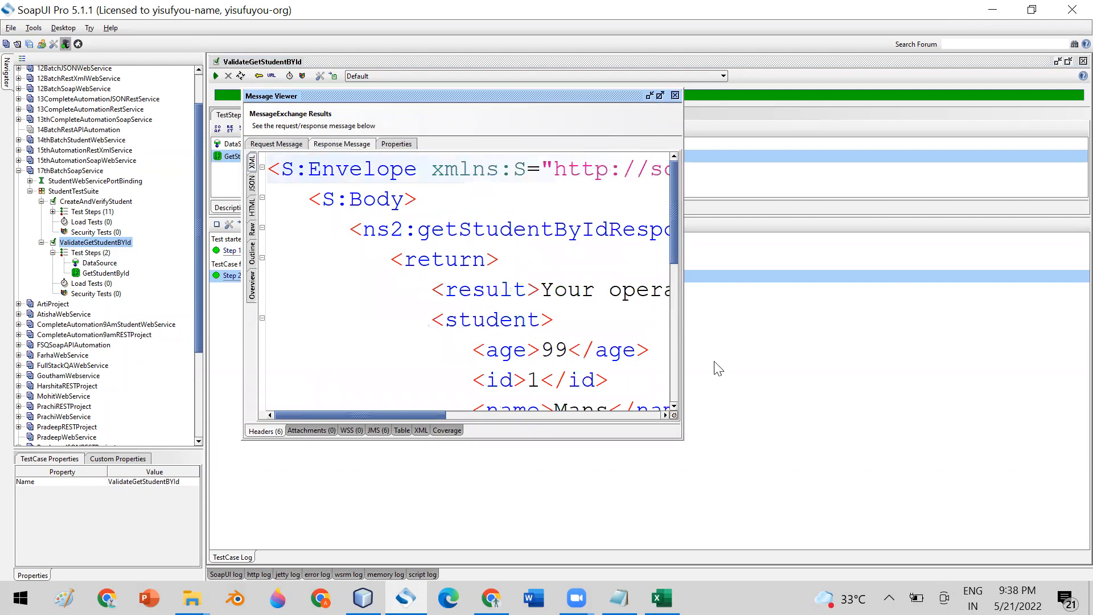
drag(683, 439, 806, 477)
scroll(821, 290, down, 2)
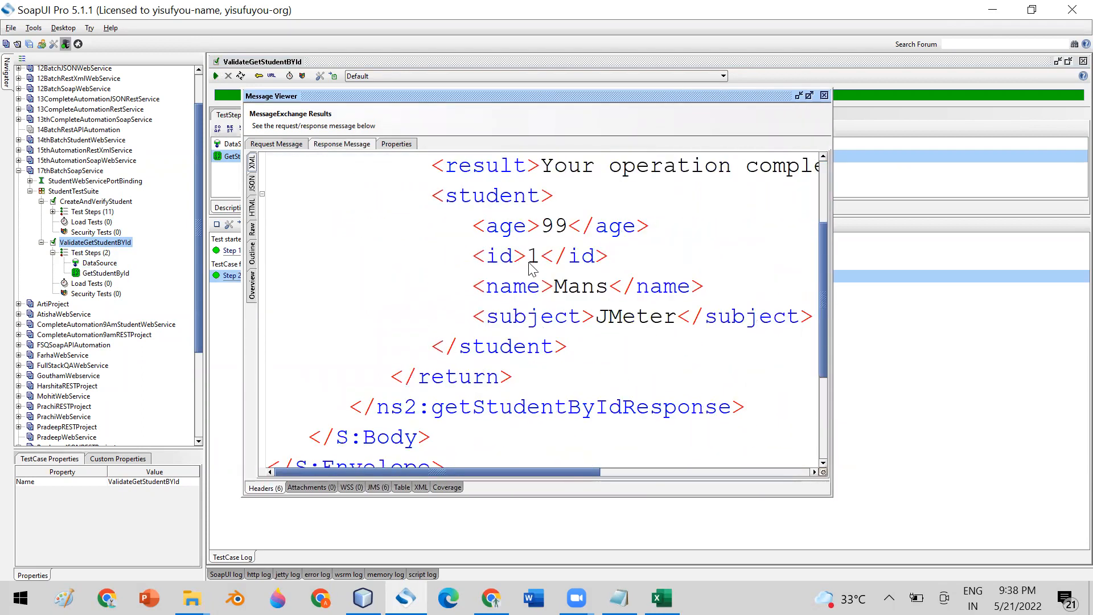
click(824, 96)
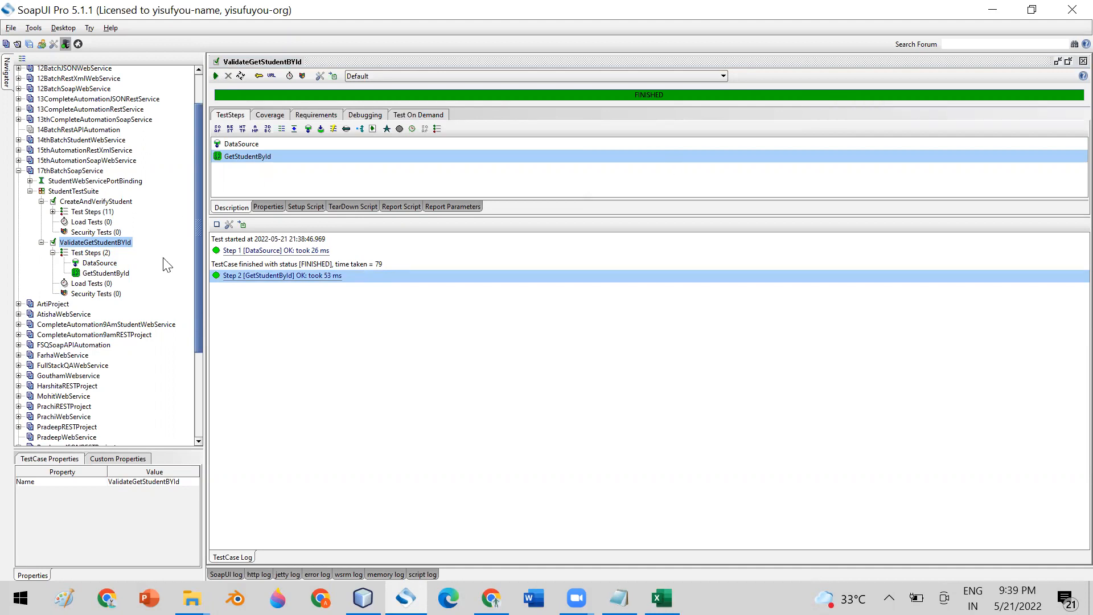
- Insert a DataSource Loop step after GetStudentById with its default name and open its configuration
click(102, 264)
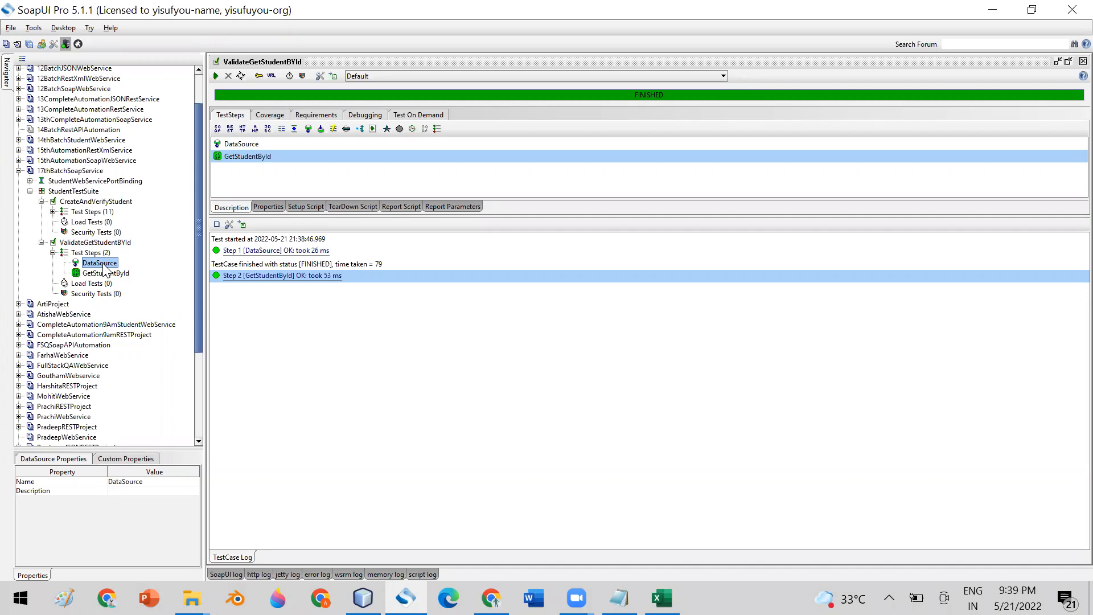
click(118, 273)
right_click(118, 274)
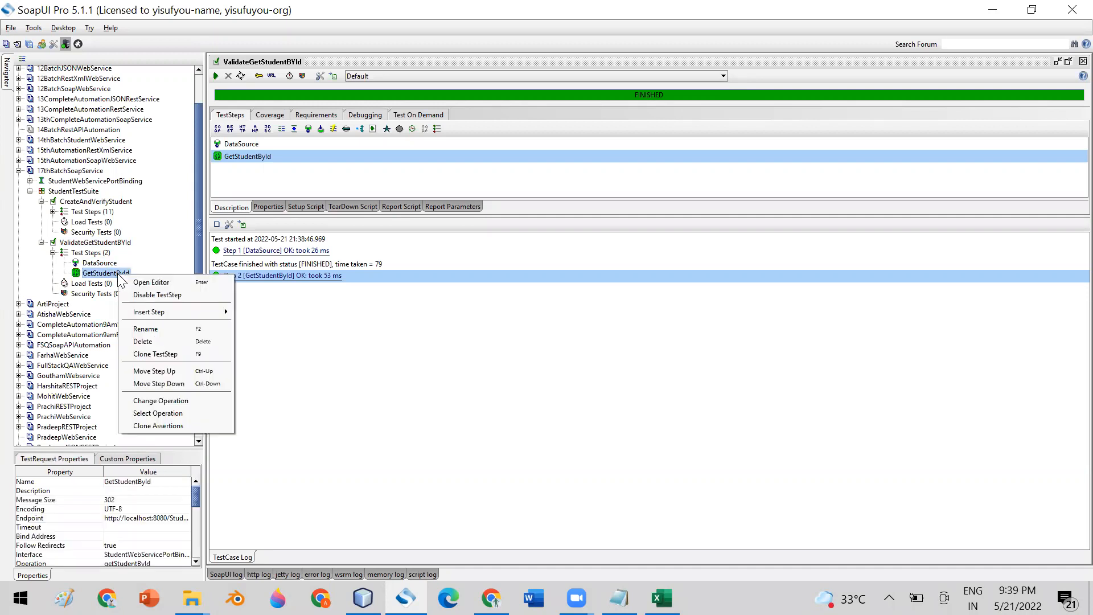
mouse_move(218, 311)
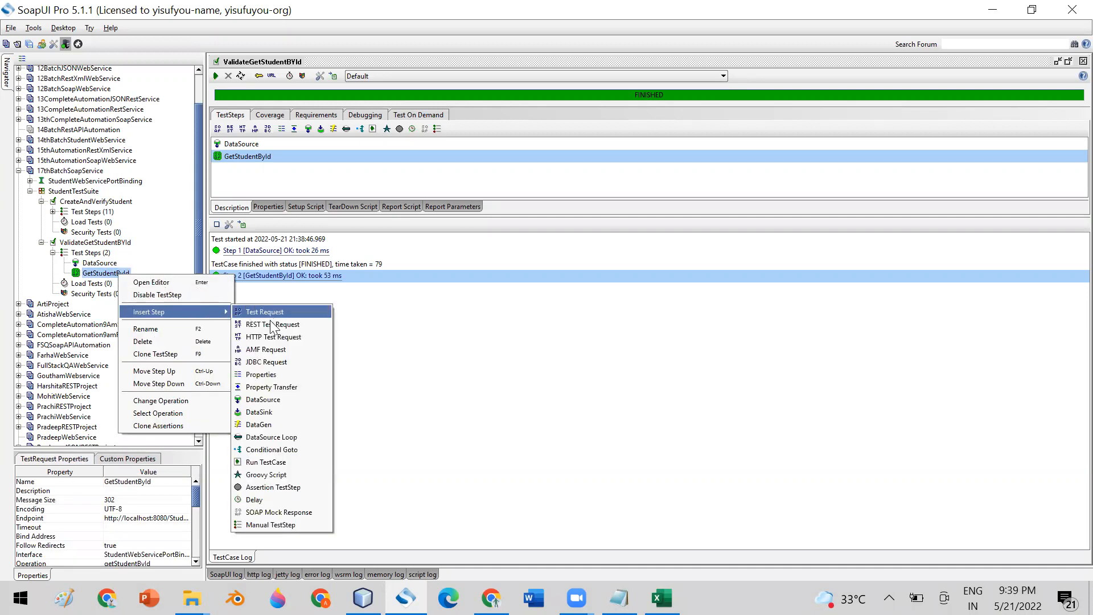
click(294, 436)
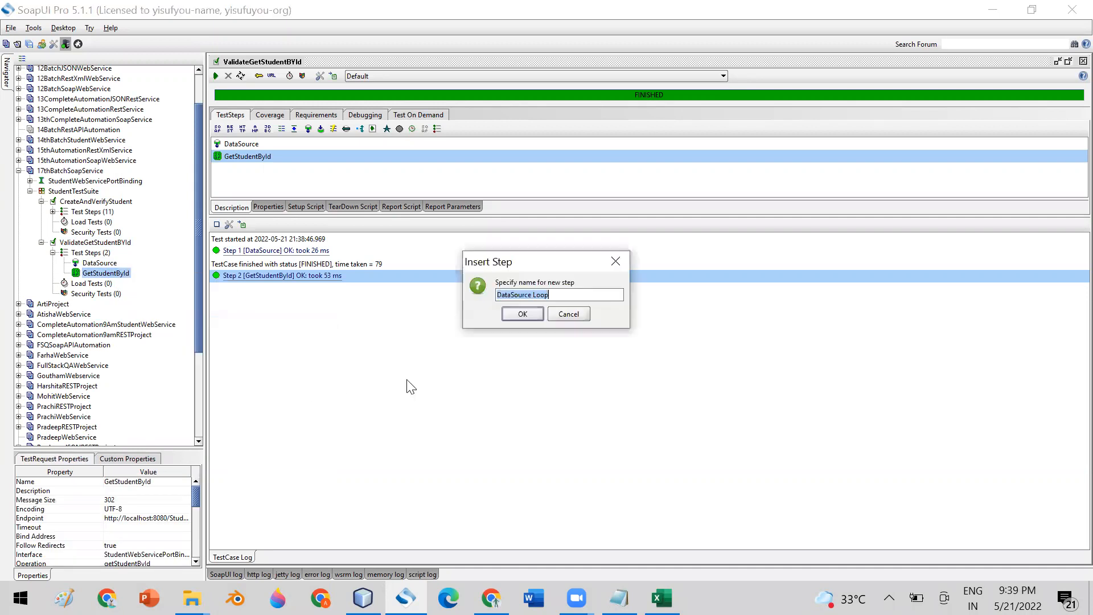
click(522, 313)
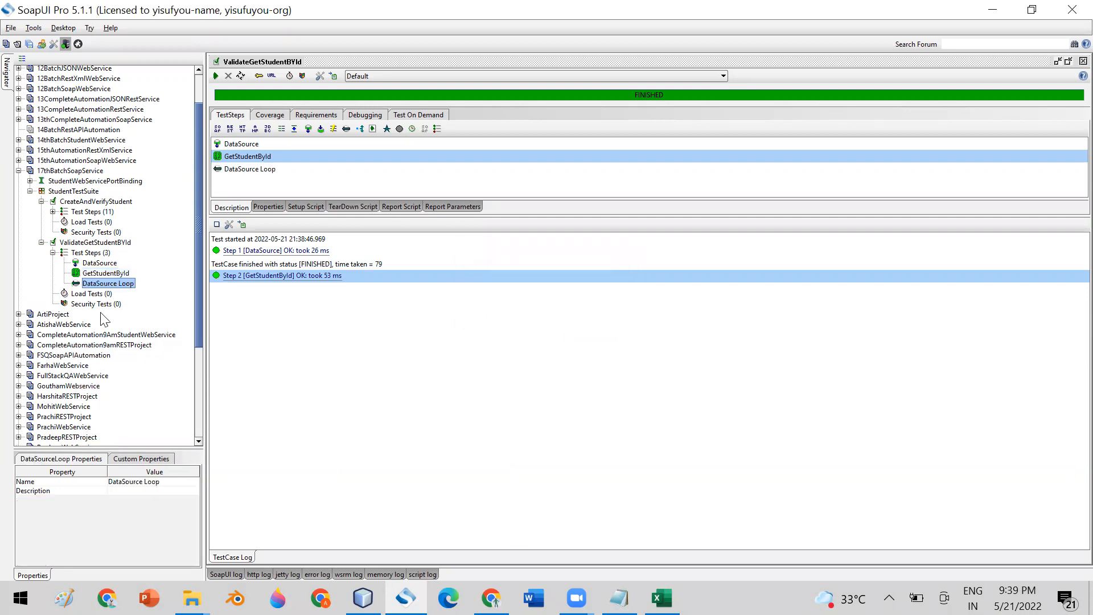
click(88, 275)
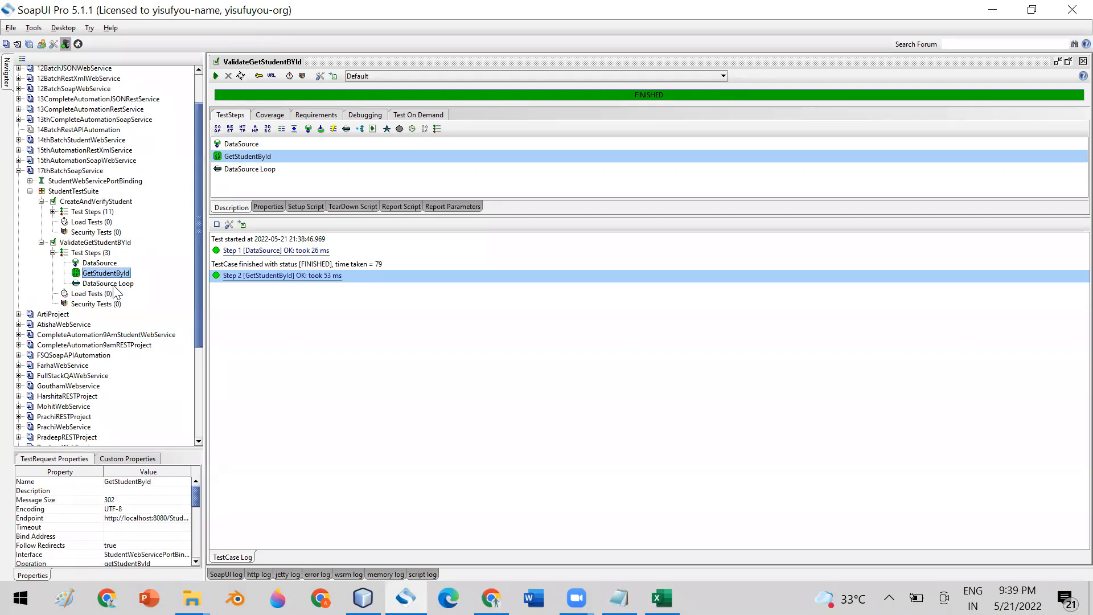
click(114, 285)
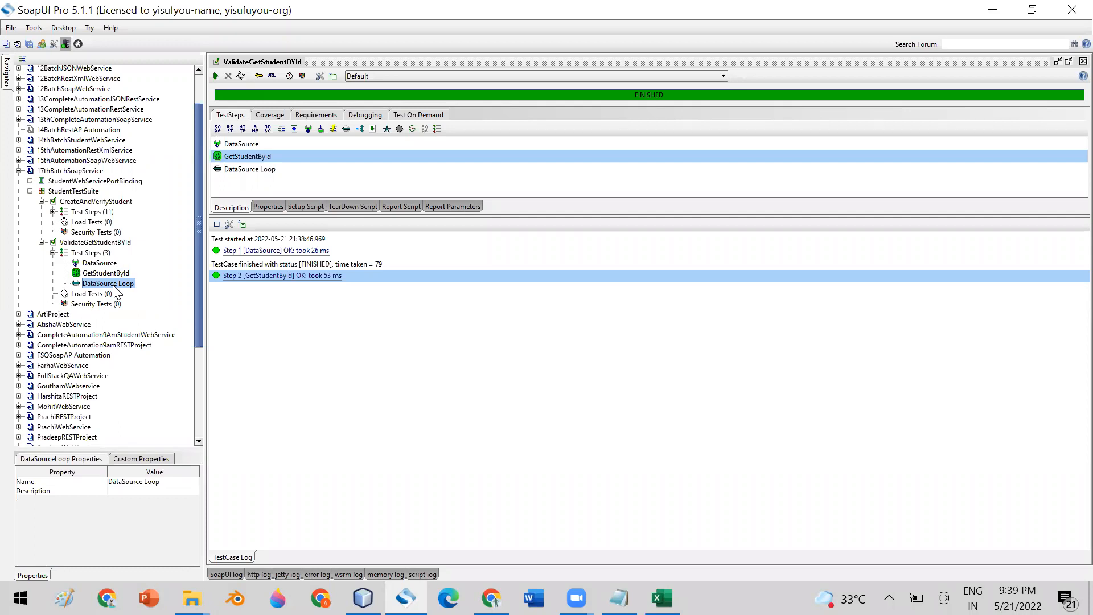
double_click(114, 285)
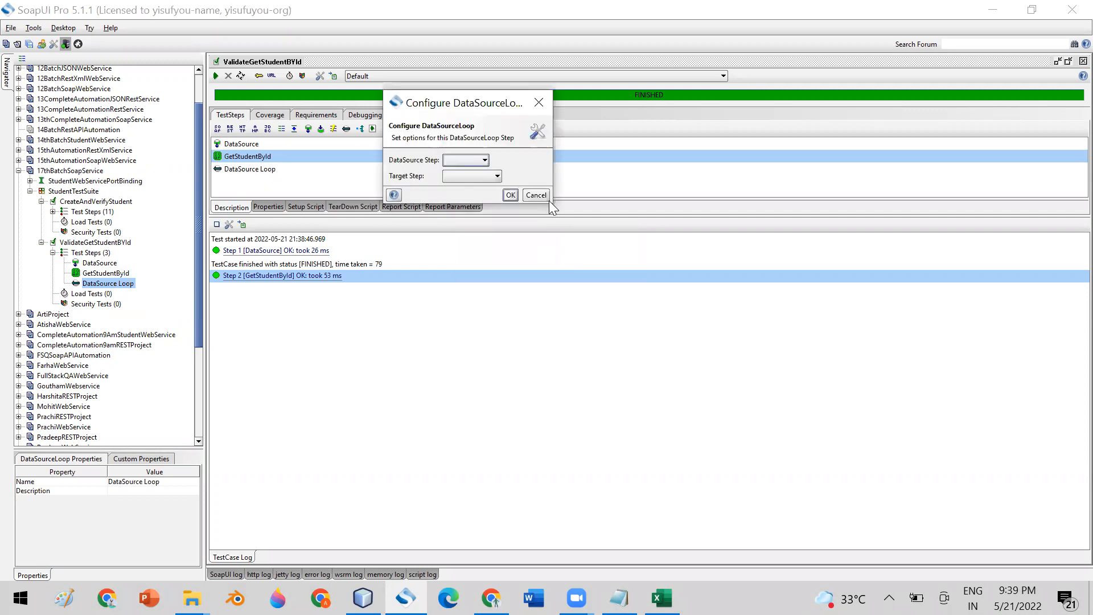
- Set DataSource Step to DataSource and Target Step to GetStudentById, then confirm with OK
drag(551, 203, 661, 313)
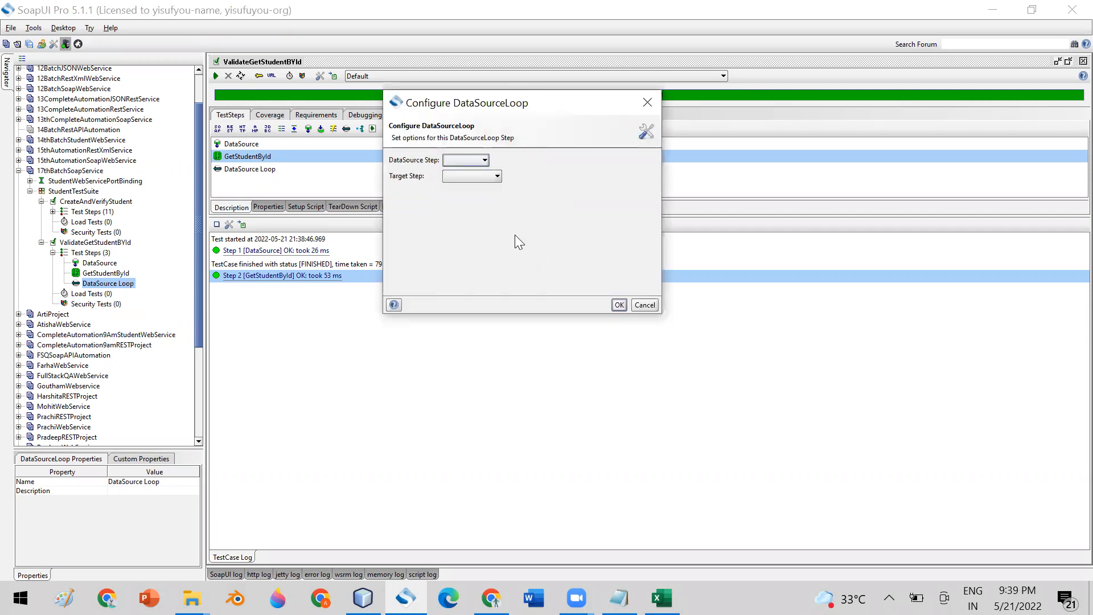
click(468, 160)
click(446, 172)
click(497, 177)
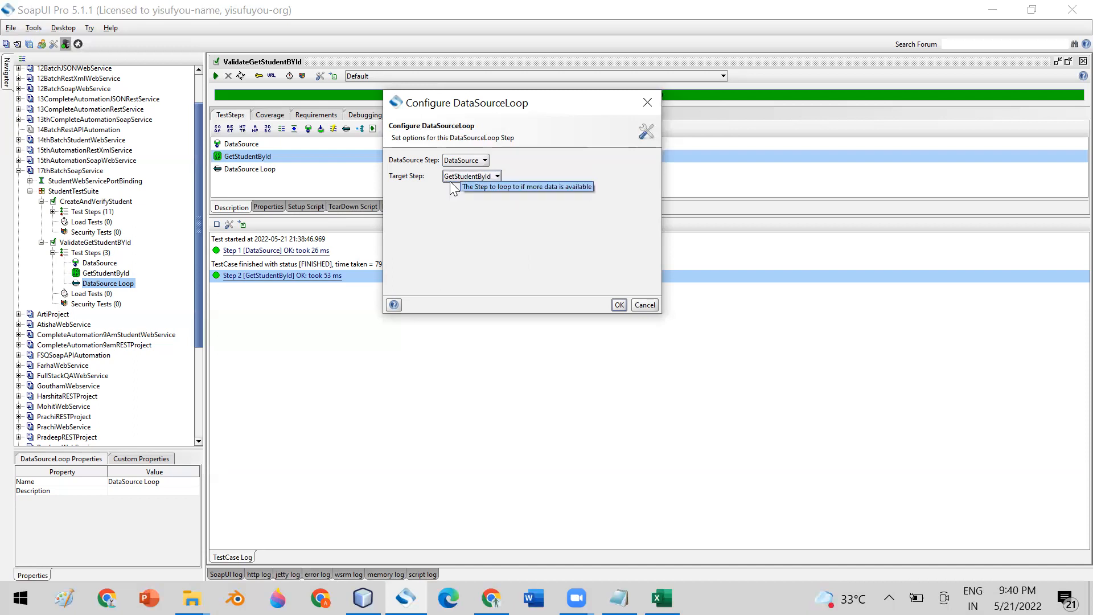
click(621, 305)
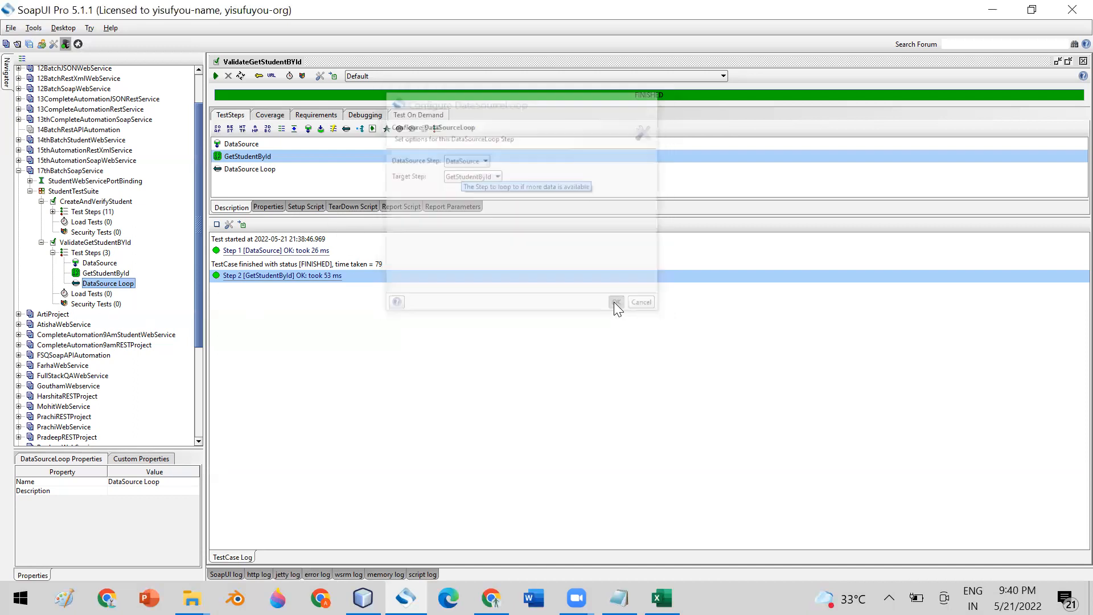
- Verify the GetStudentById request's id element holds ${DataSource#Id}
click(102, 275)
double_click(103, 274)
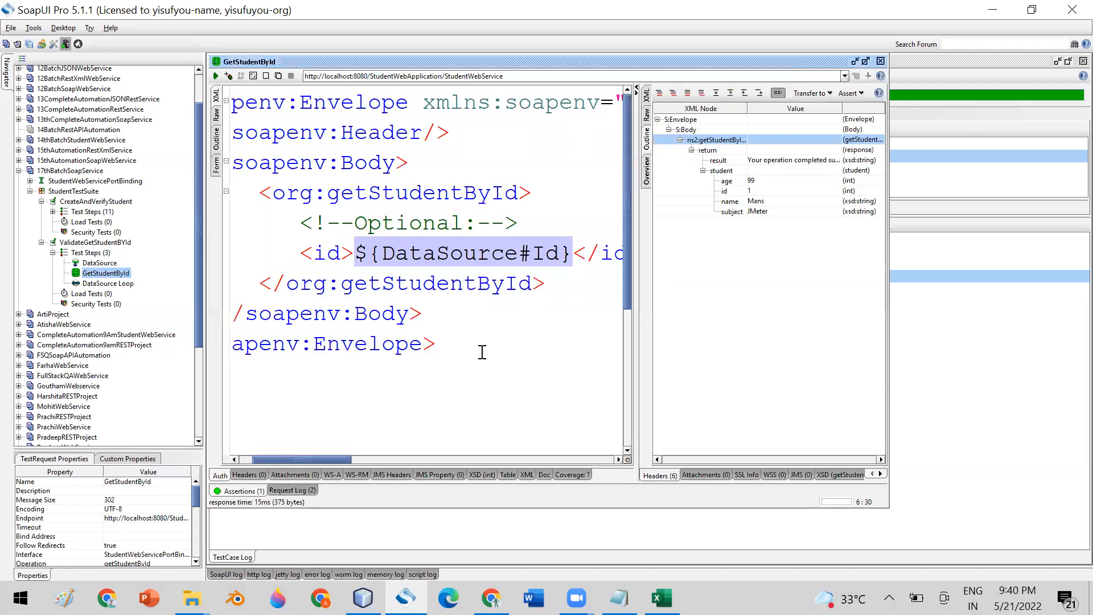
click(368, 253)
drag(387, 254, 571, 254)
click(880, 61)
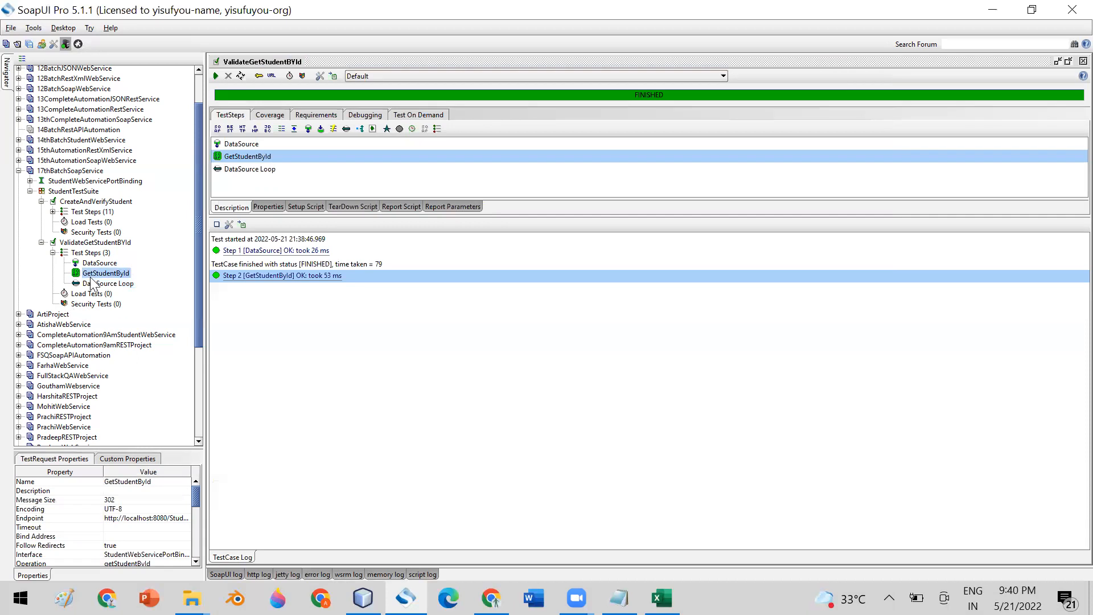
- Run ValidateGetStudentBYId through all data rows, enlarge the log, and bring up the APITestData workbook
click(107, 263)
click(110, 274)
click(112, 284)
click(98, 242)
click(217, 78)
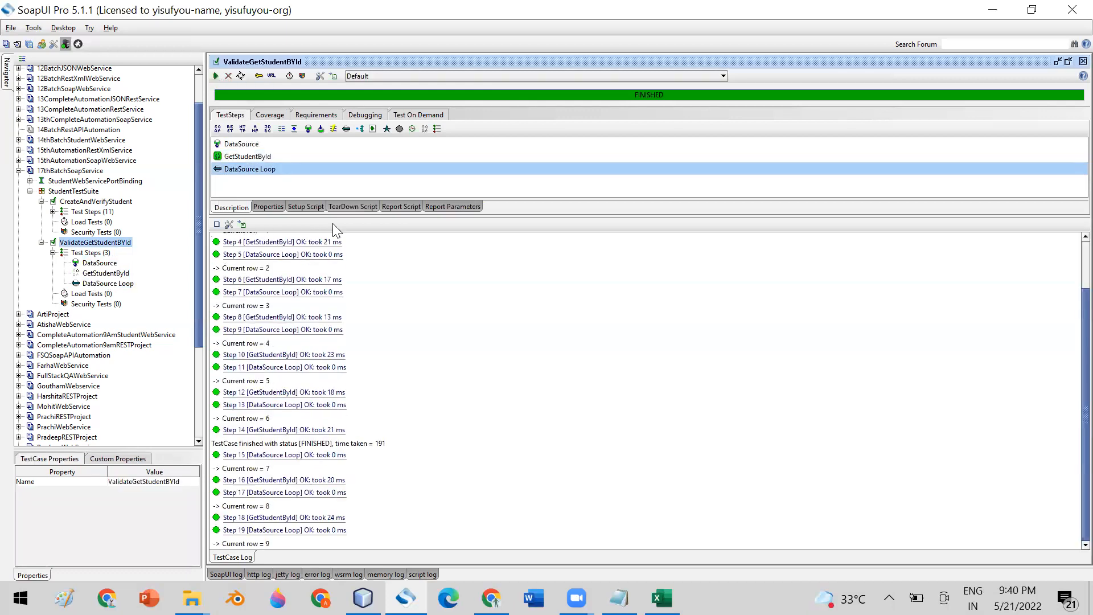
drag(539, 217, 544, 144)
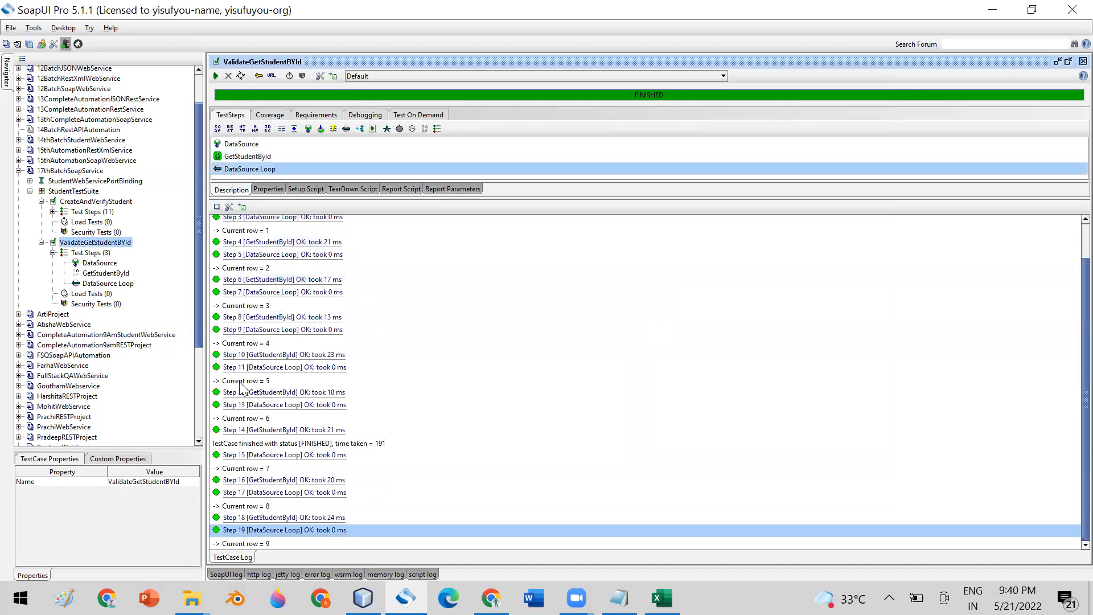
mouse_move(662, 598)
click(662, 598)
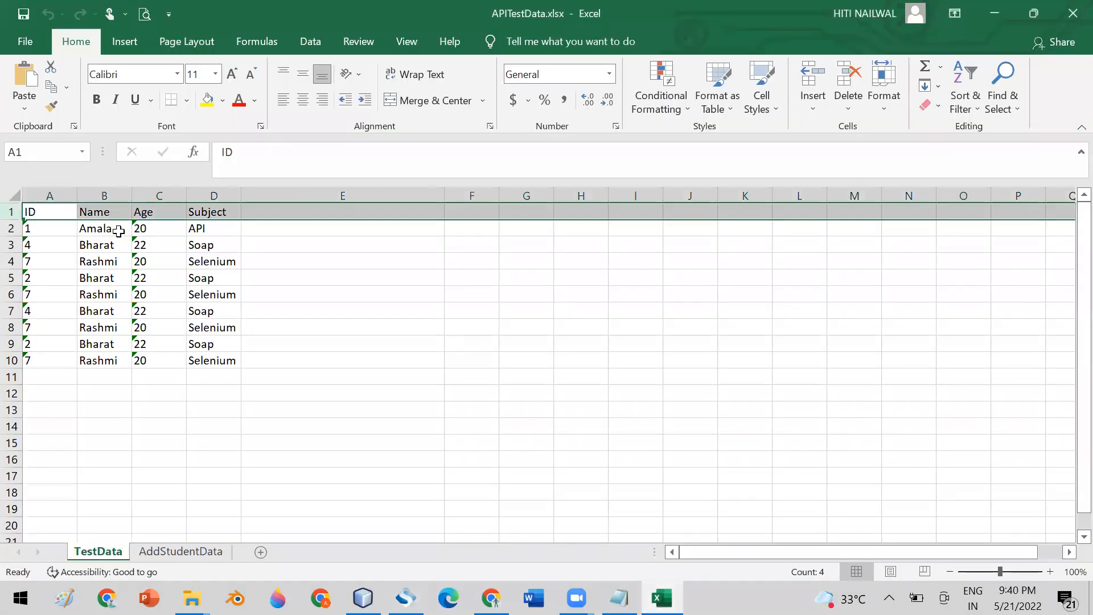
- Select the student data rows in the TestData sheet to review them, then go back to SoapUI Pro
click(35, 409)
drag(11, 228, 12, 359)
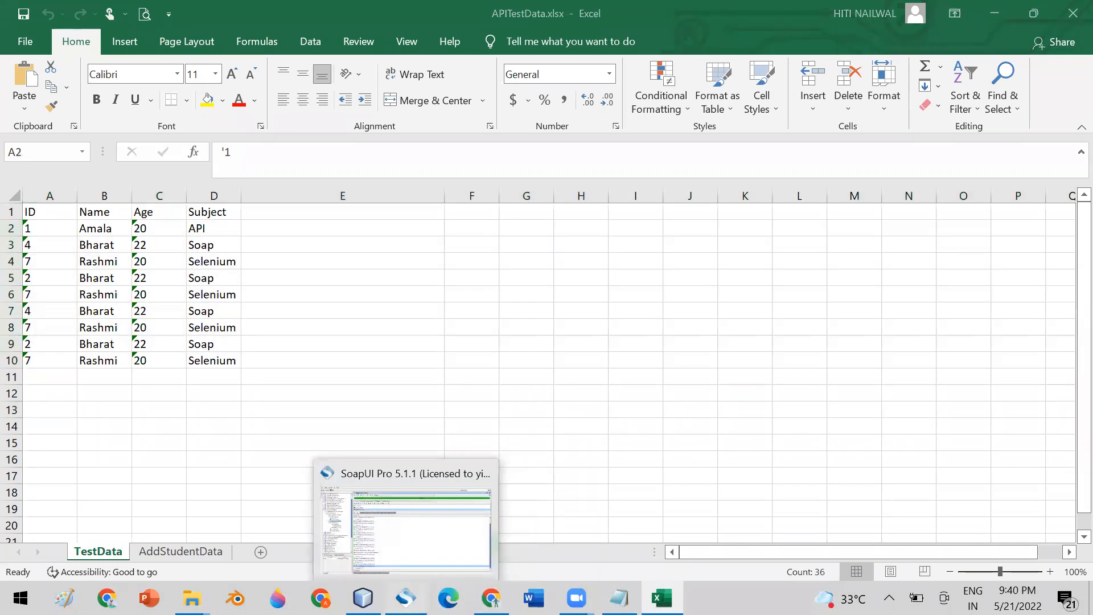
click(406, 597)
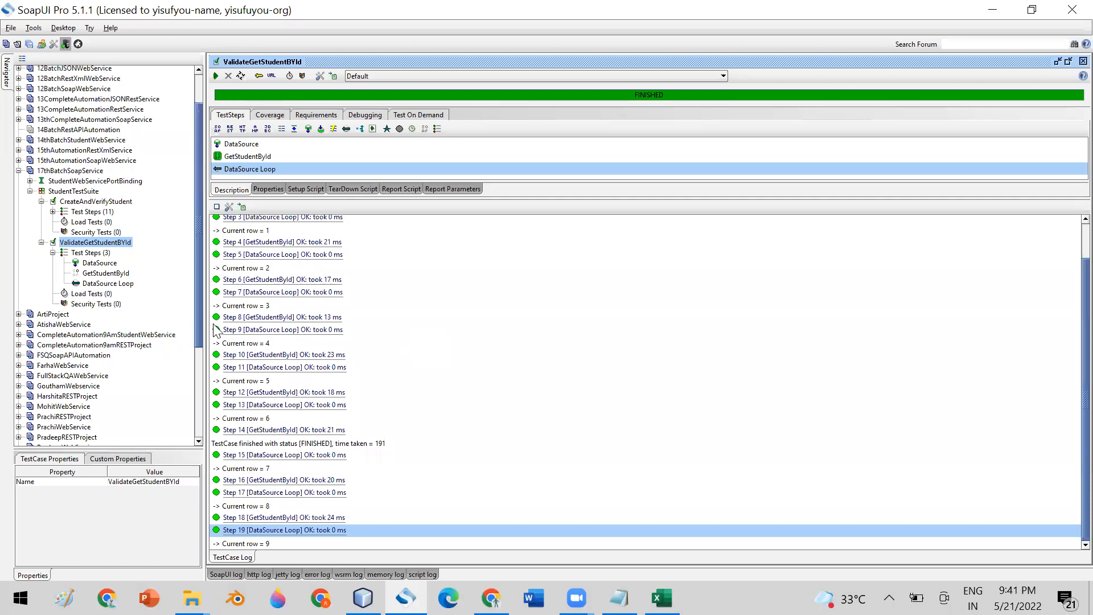
- Review the DataSource, GetStudentById and DataSource Loop steps, then return to the APITestData spreadsheet
click(120, 274)
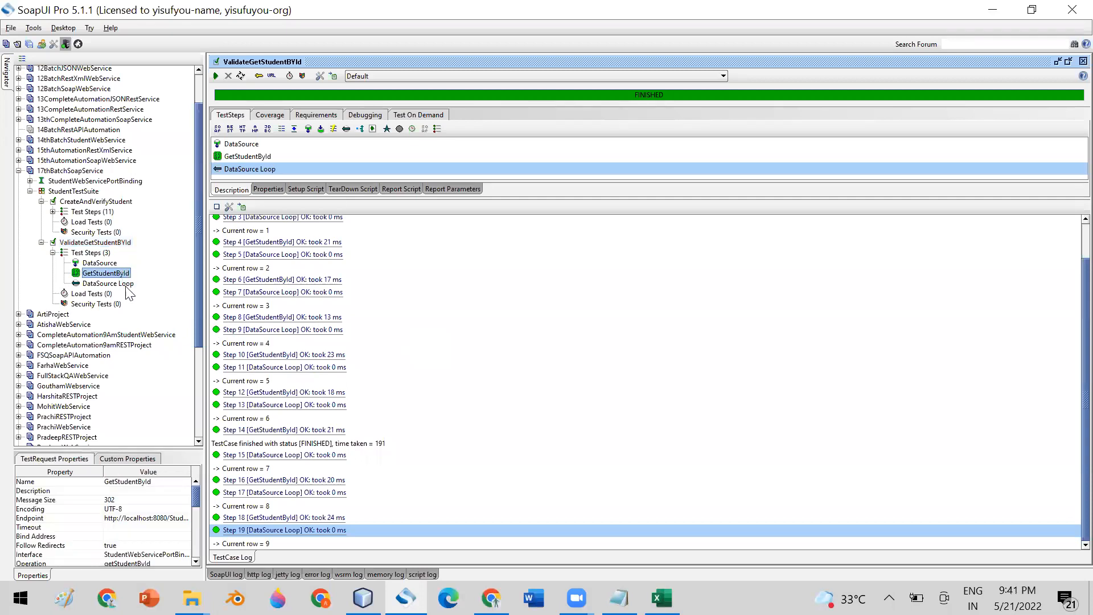
click(124, 285)
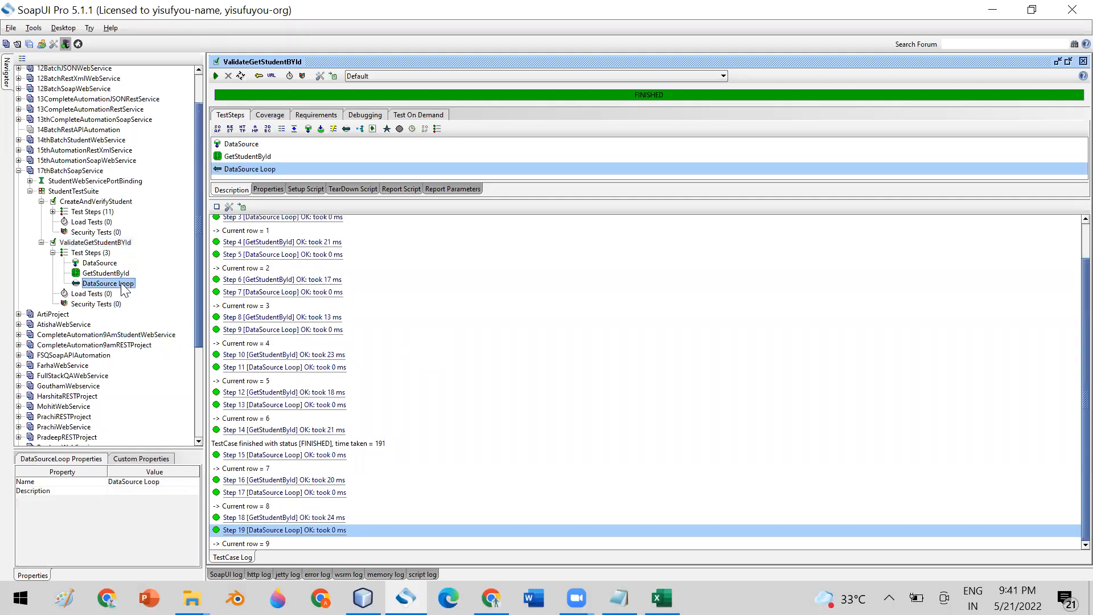
click(121, 274)
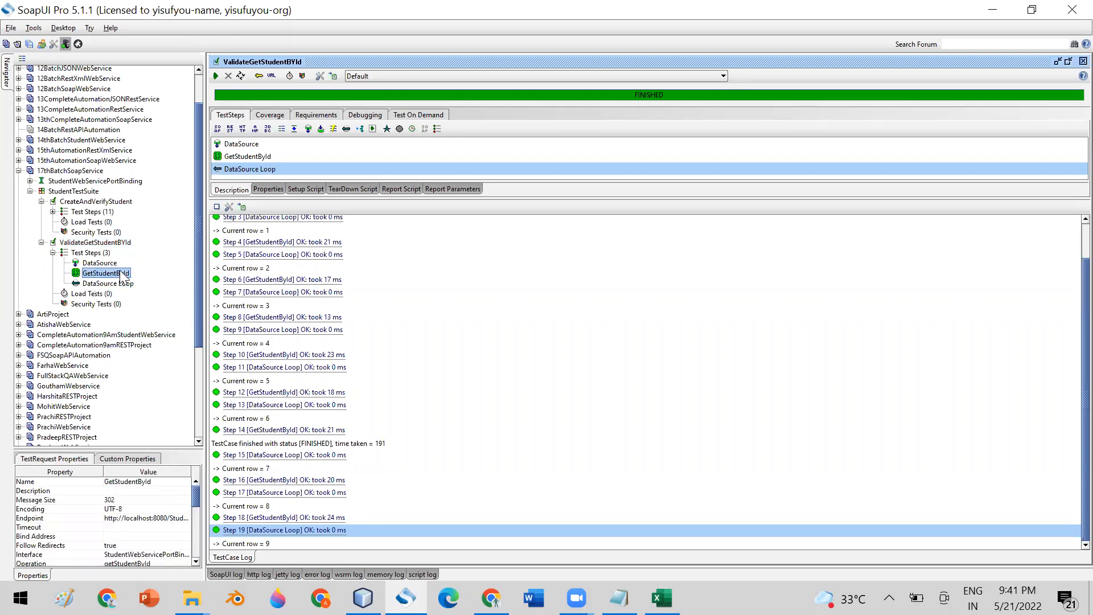
click(126, 284)
click(108, 265)
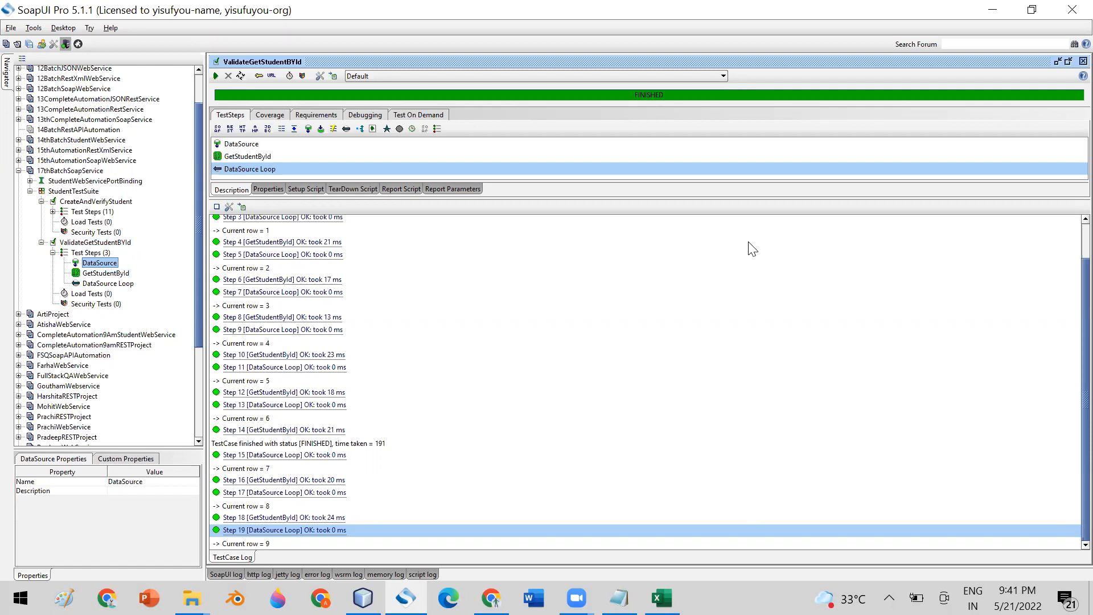
click(122, 274)
click(122, 283)
click(119, 275)
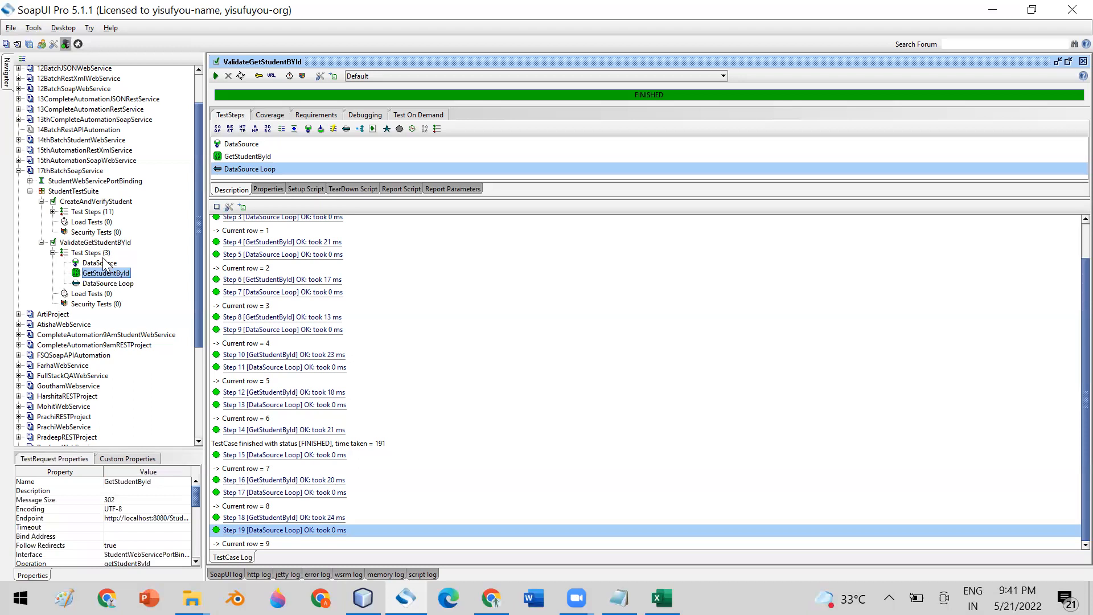
click(107, 264)
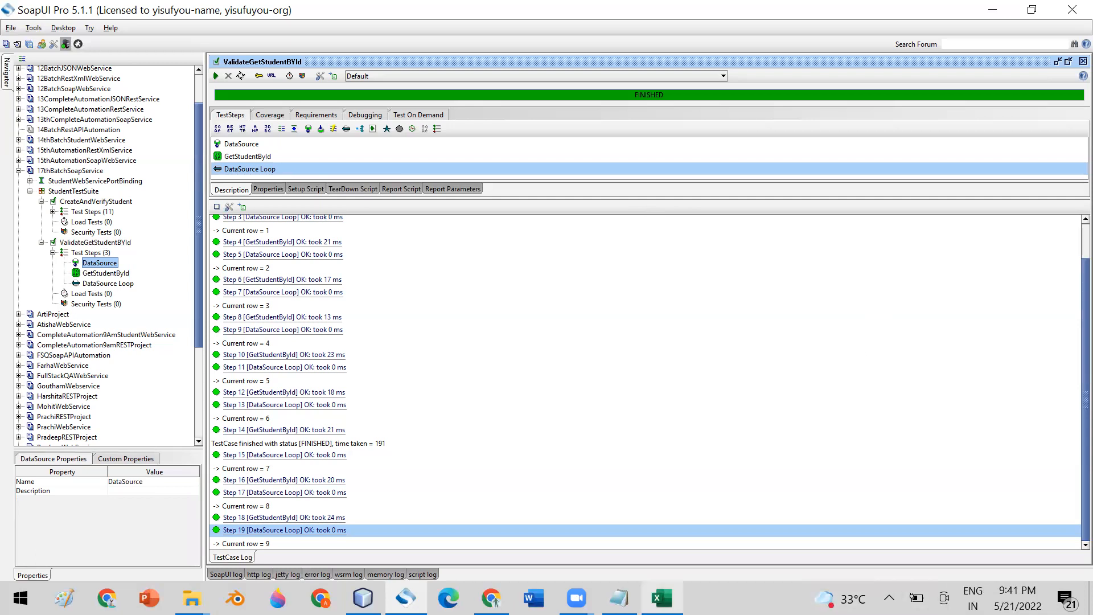
click(662, 598)
- Copy student row 10 of the TestData sheet into row 11
click(146, 342)
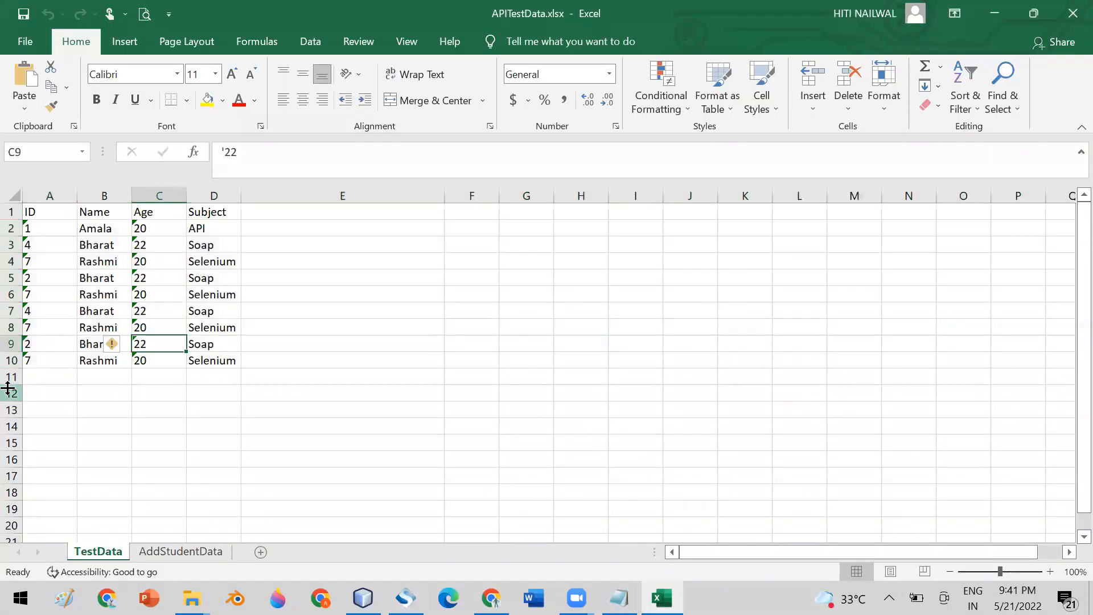
click(11, 359)
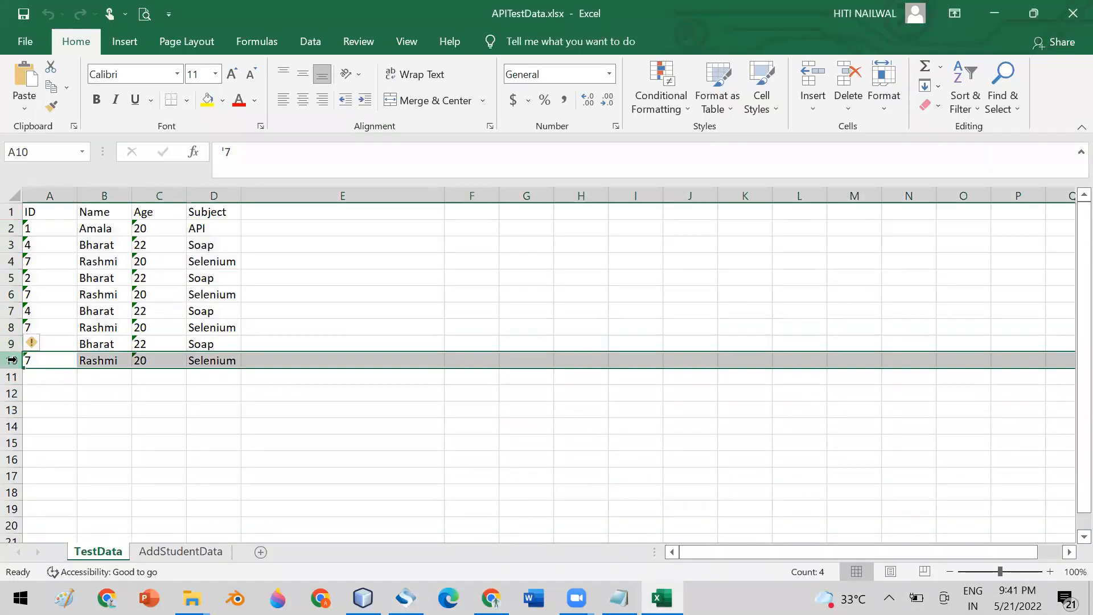
key(ctrl+c)
click(12, 376)
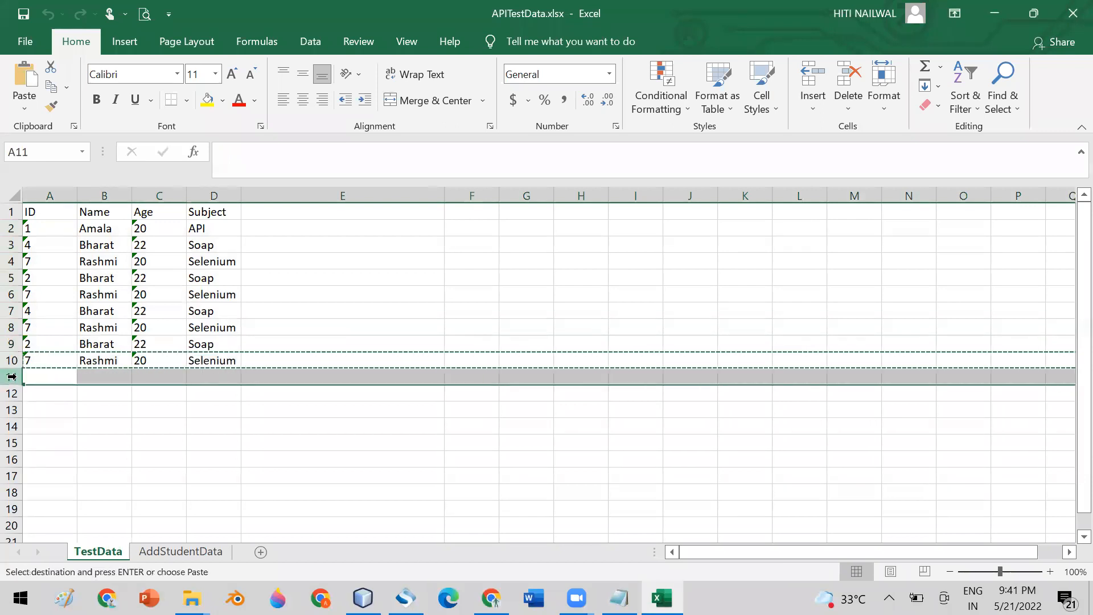
key(ctrl+v)
key(Escape)
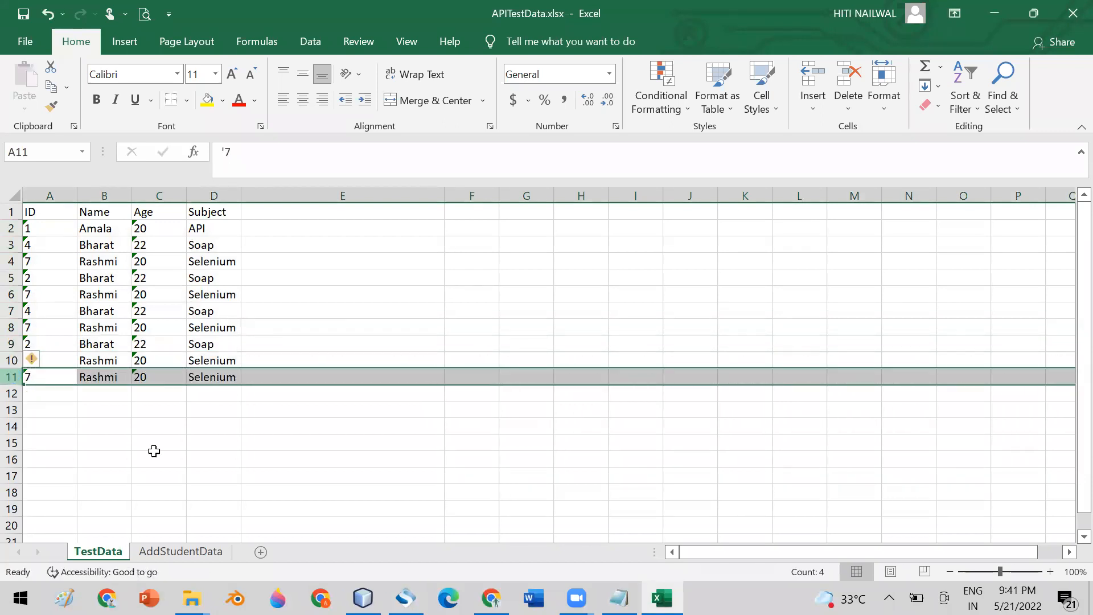
click(229, 438)
click(405, 598)
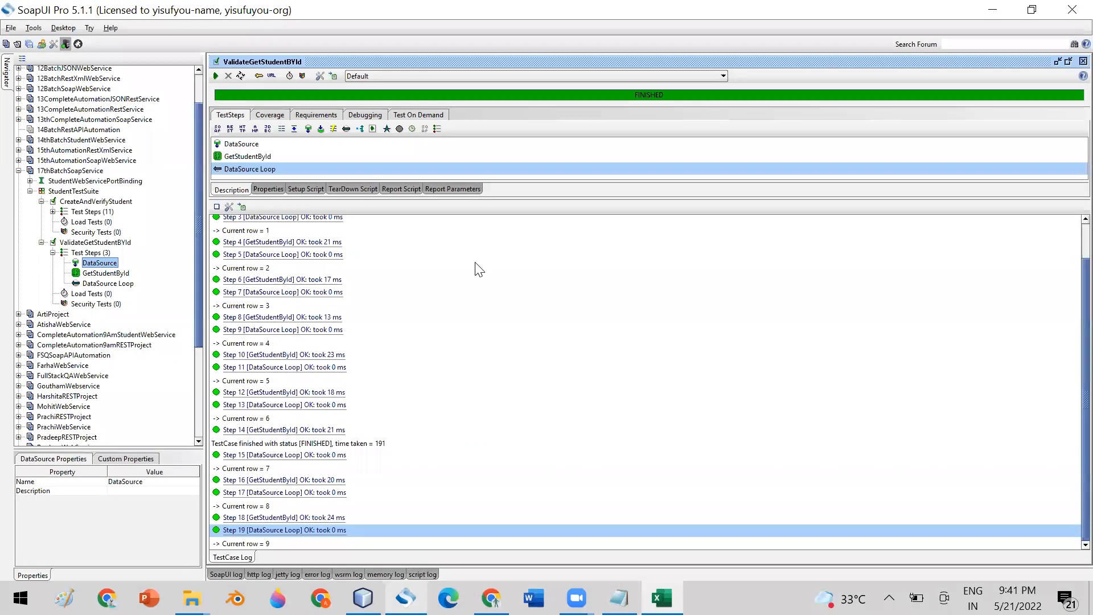
click(214, 77)
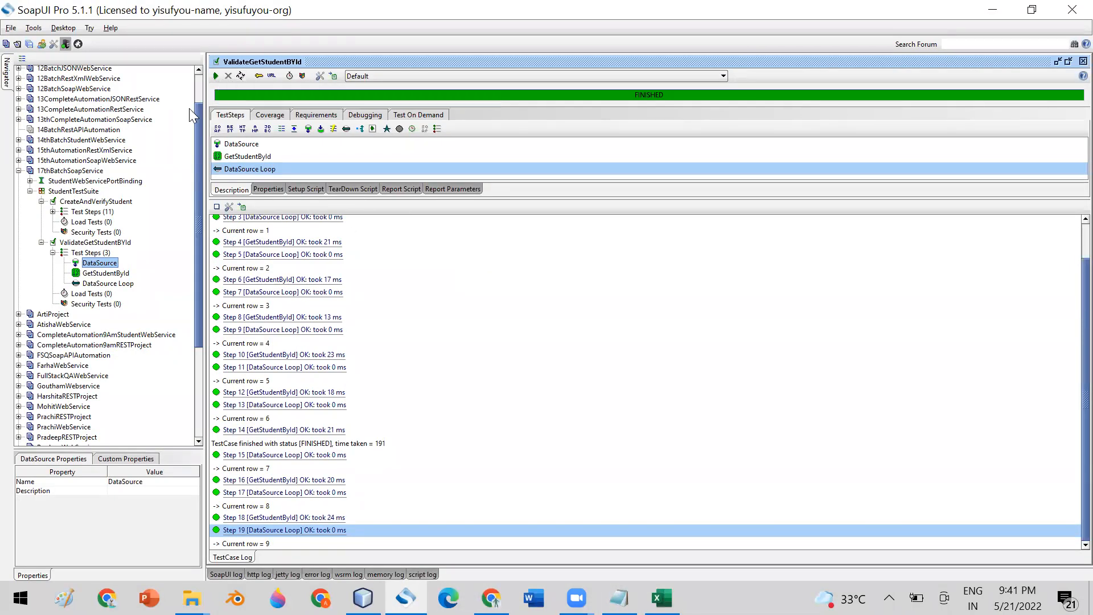
click(215, 77)
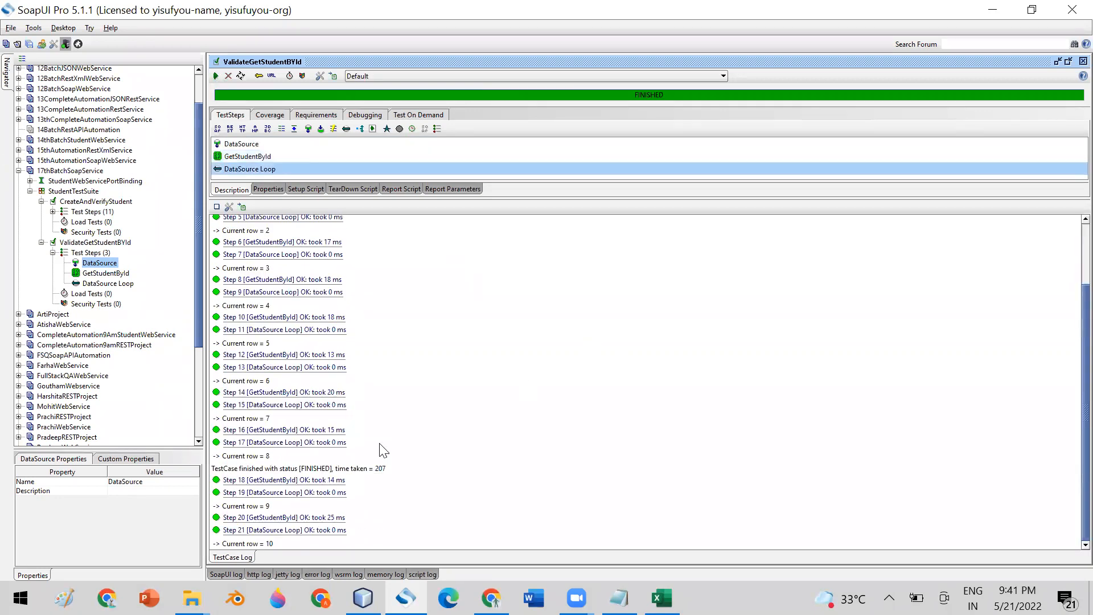
click(455, 530)
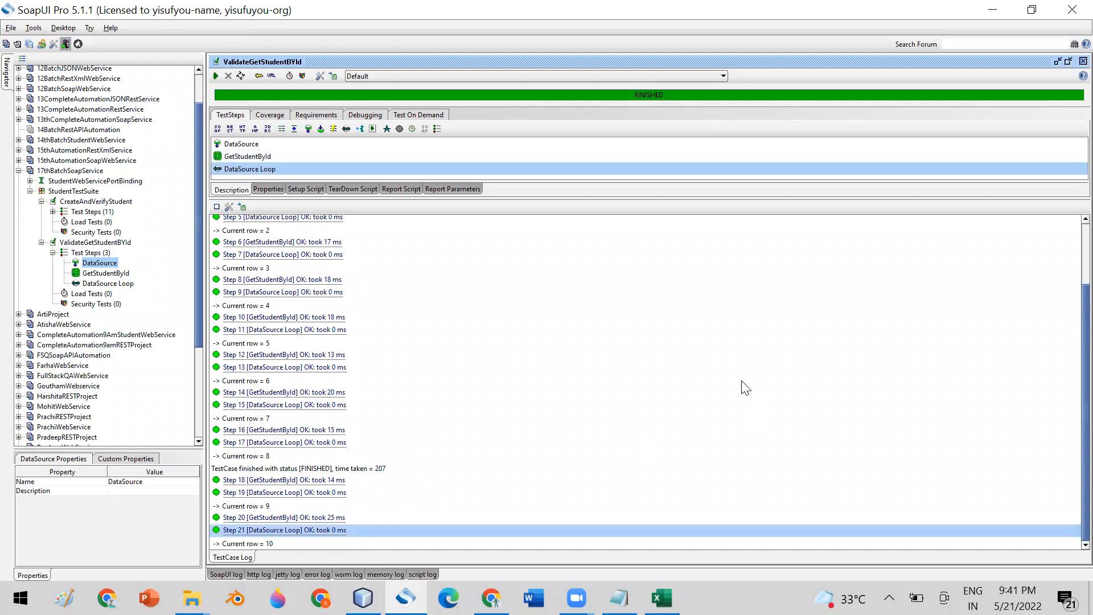
scroll(1067, 387, up, 3)
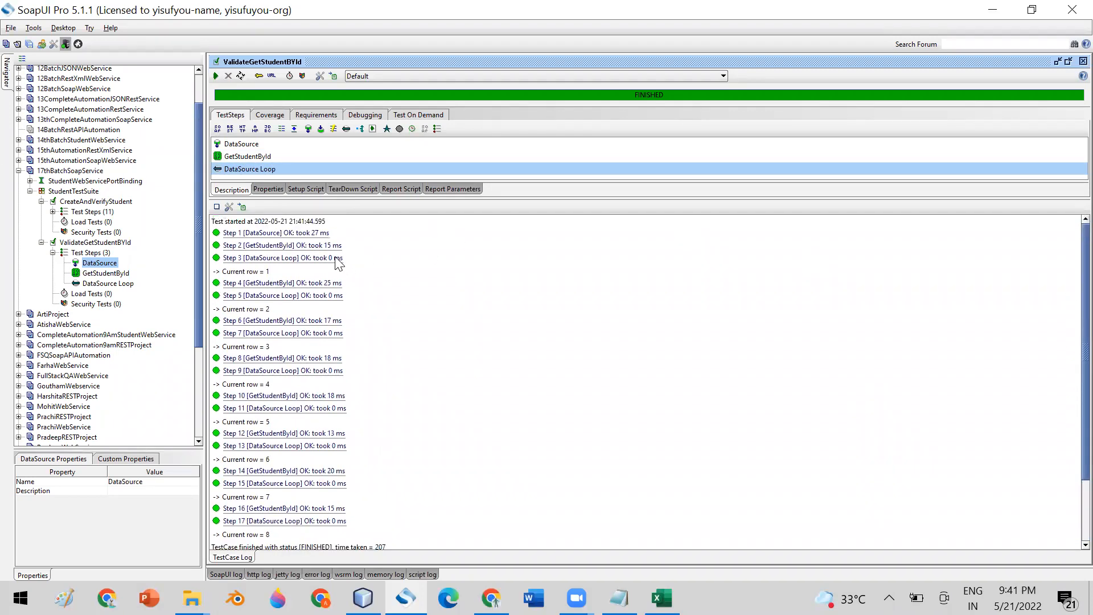
click(264, 235)
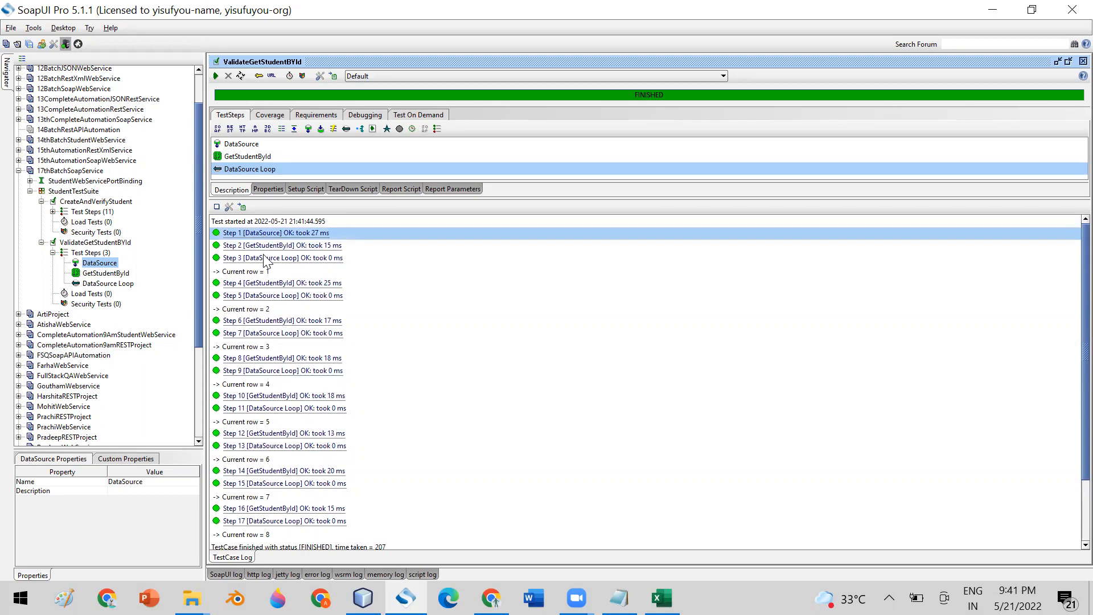
click(265, 246)
click(266, 259)
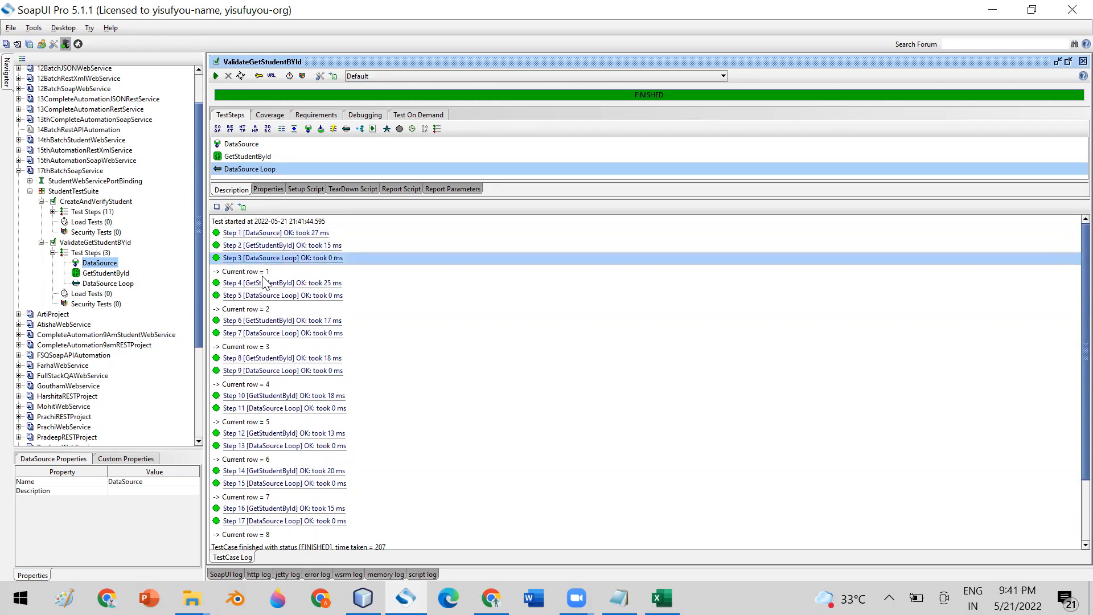
click(265, 283)
click(263, 296)
click(265, 320)
click(265, 333)
click(278, 233)
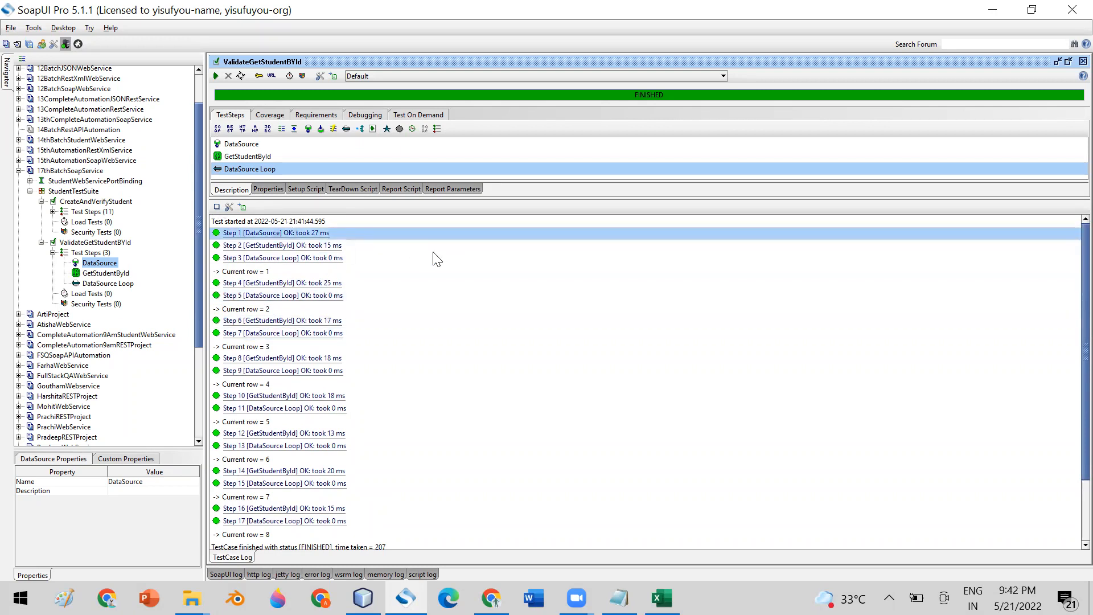
click(272, 253)
click(273, 271)
click(95, 274)
click(96, 284)
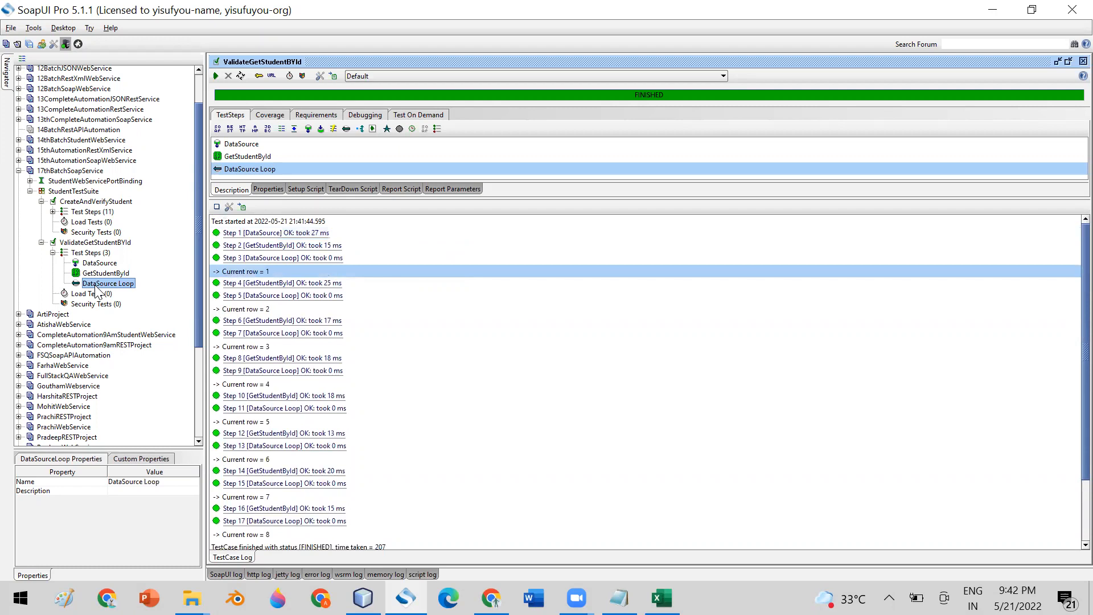
click(110, 274)
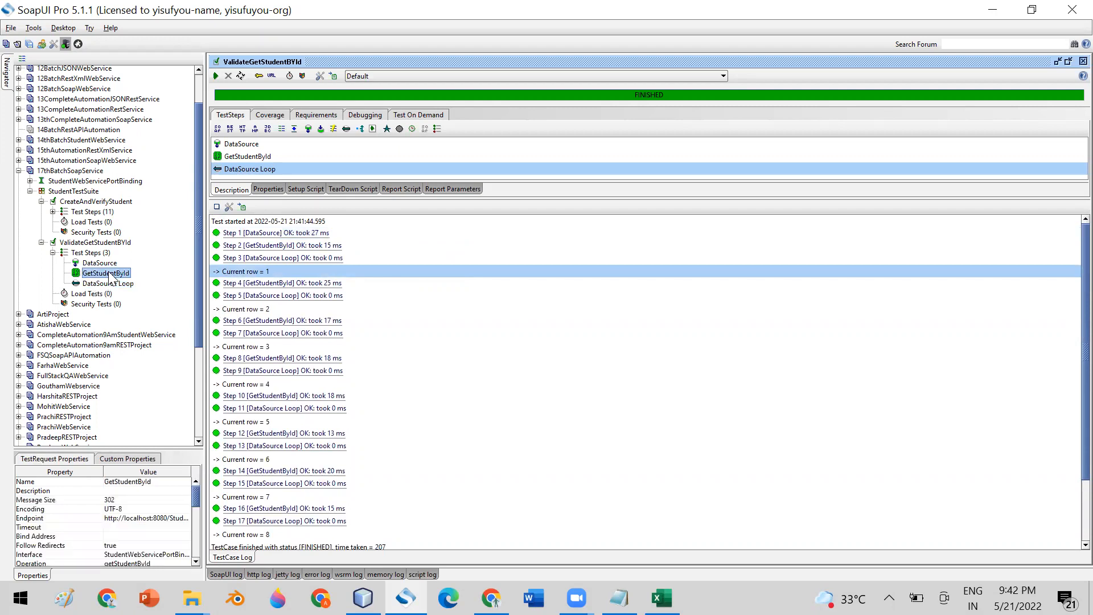
click(101, 263)
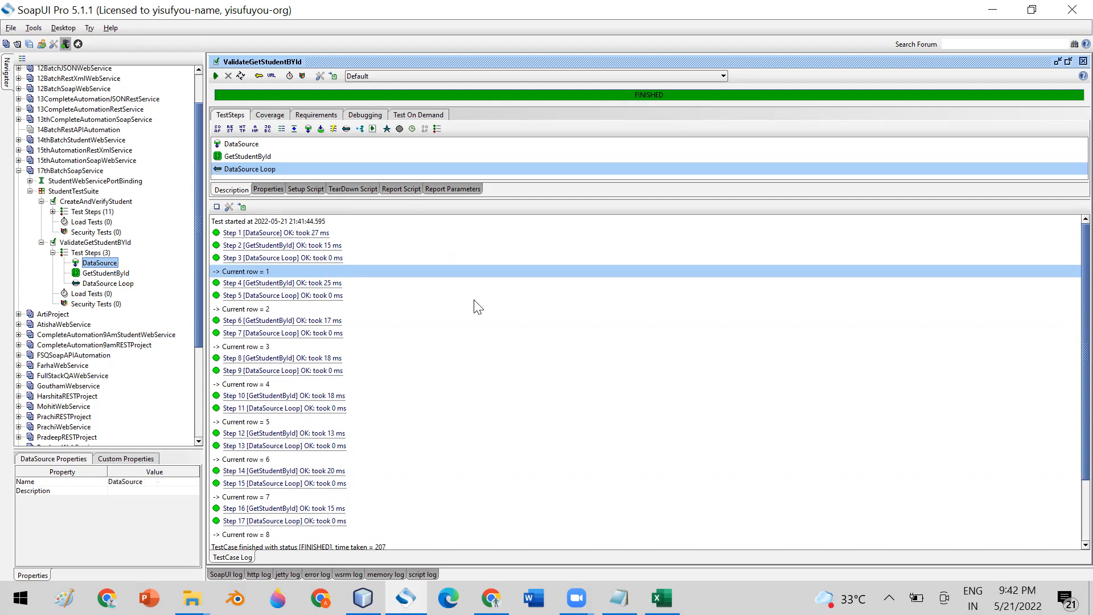
scroll(478, 308, down, 2)
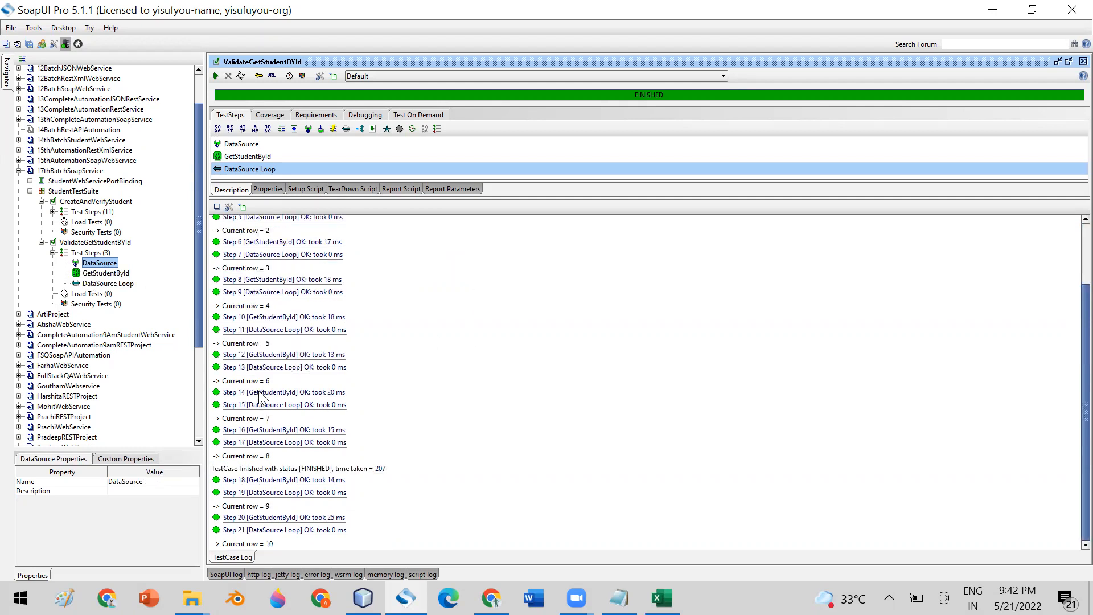
double_click(261, 354)
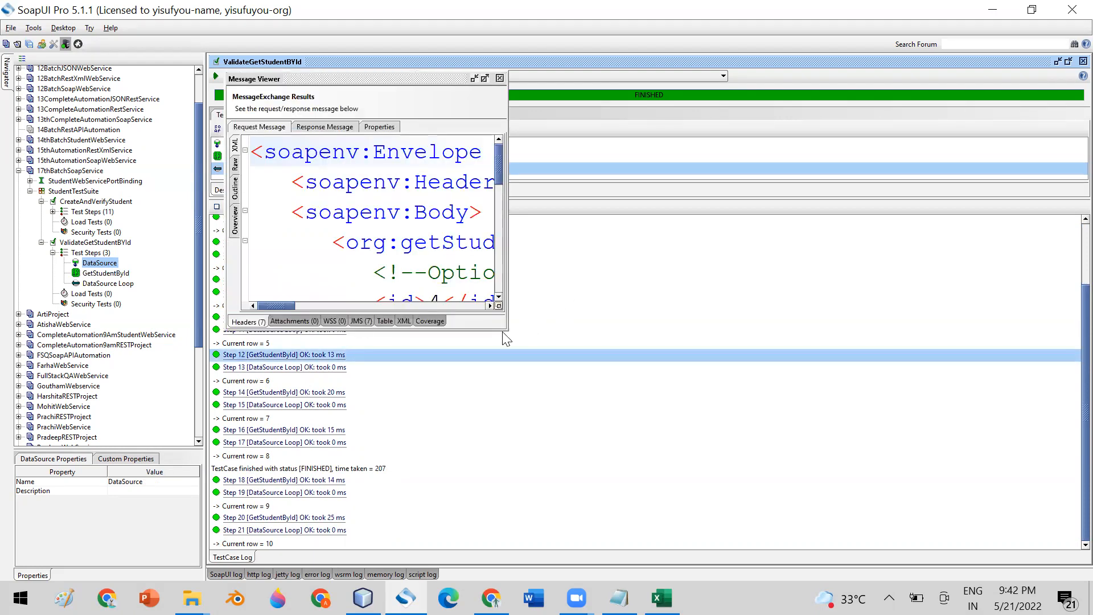
drag(506, 329, 653, 418)
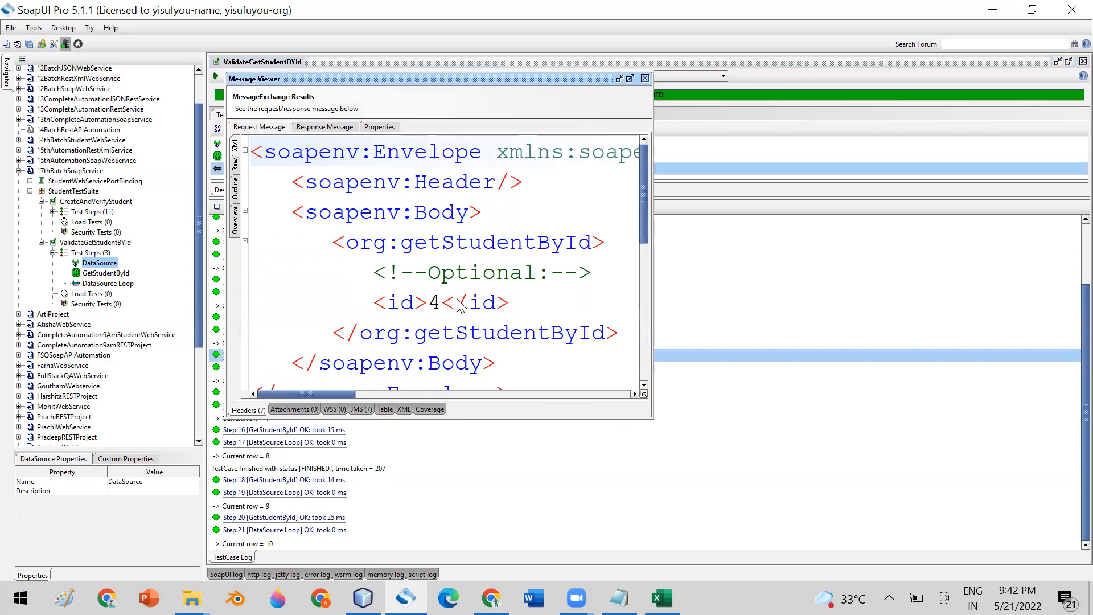
click(327, 129)
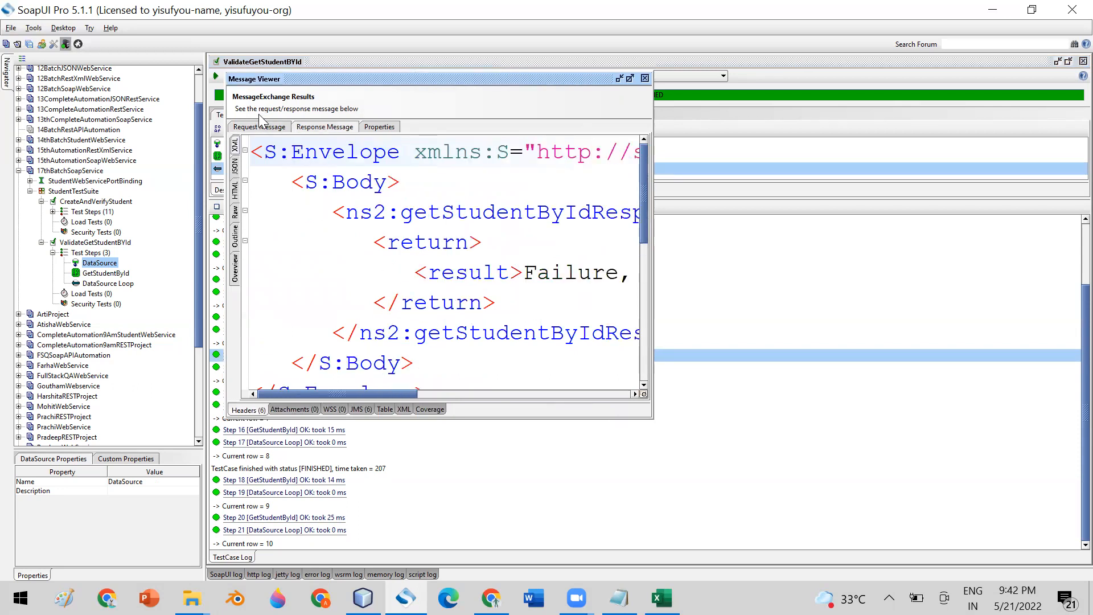
click(644, 78)
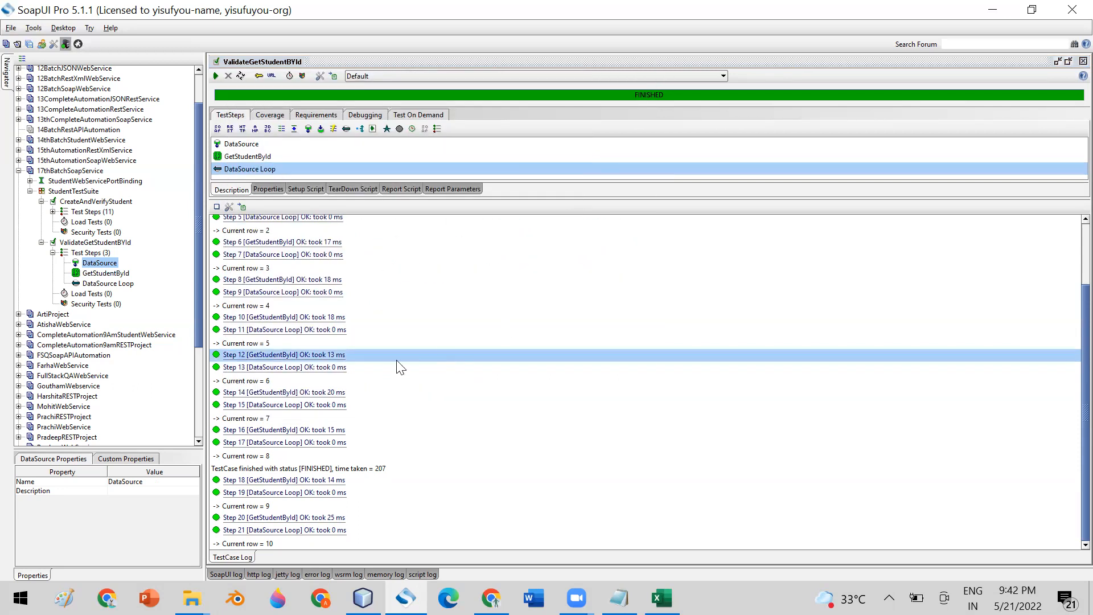
double_click(284, 391)
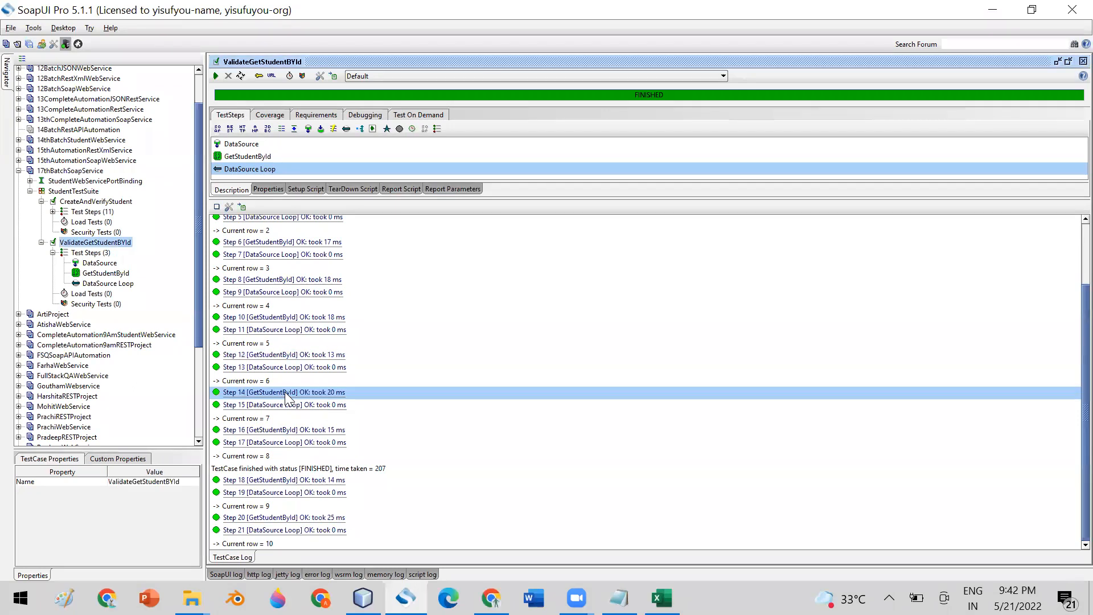
click(506, 327)
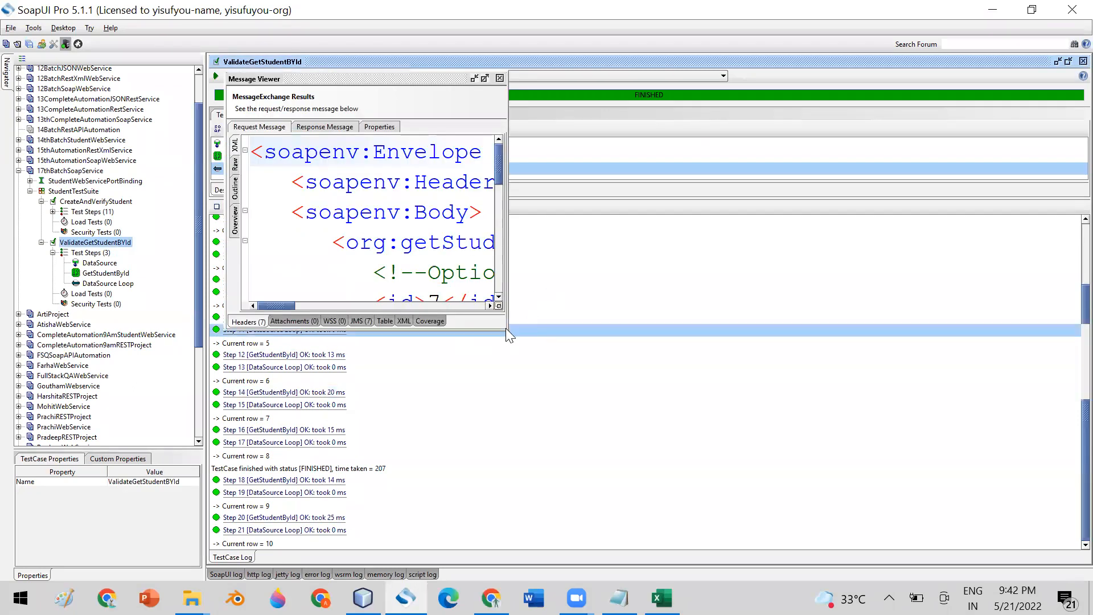
drag(508, 330, 811, 431)
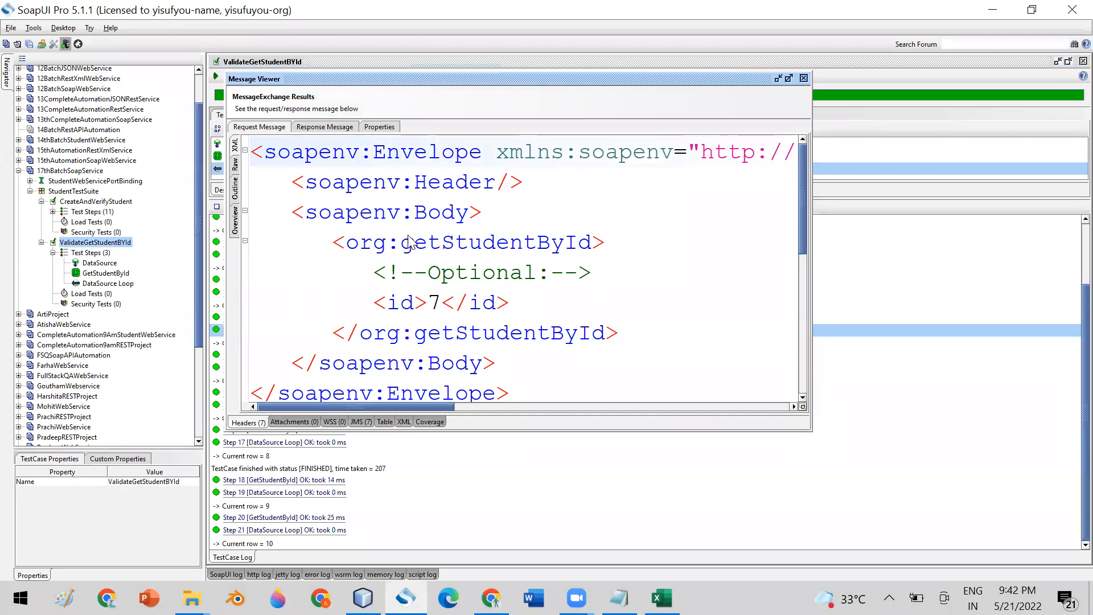
click(803, 78)
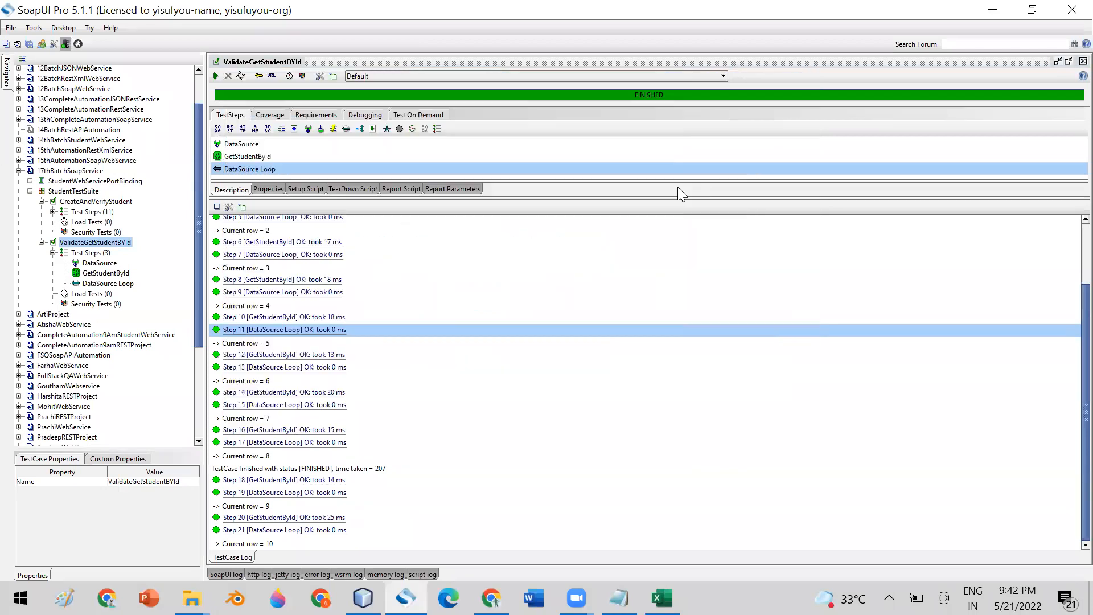
click(109, 263)
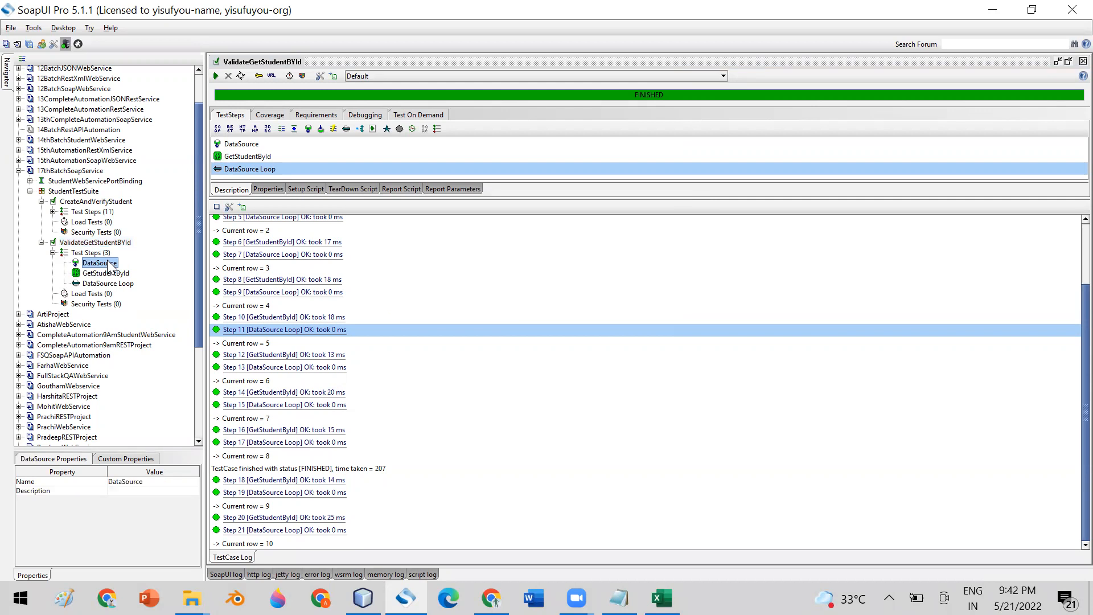
click(107, 284)
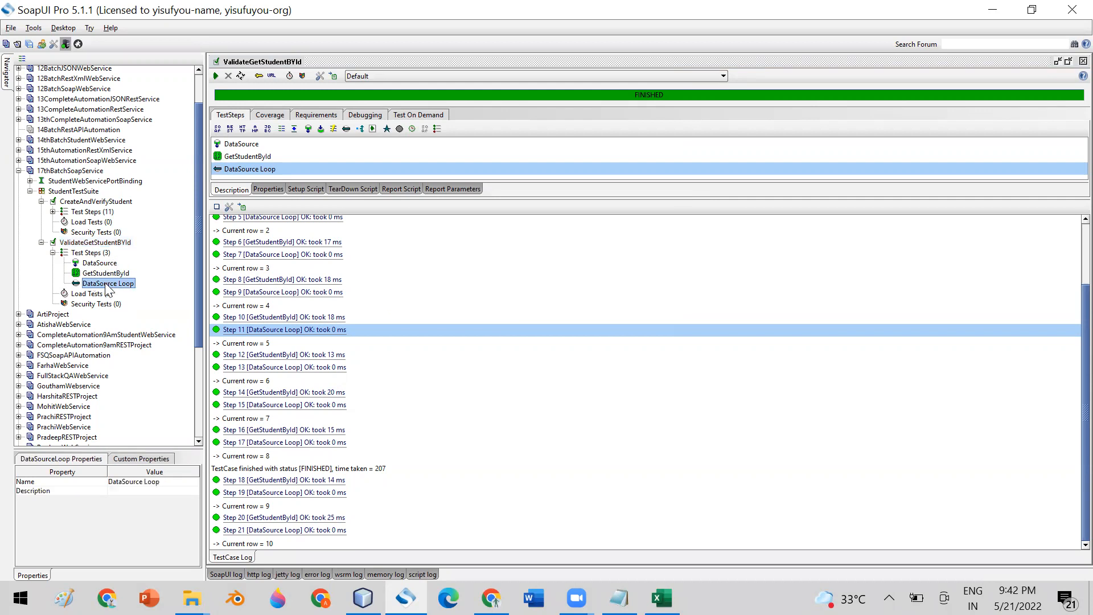
click(107, 276)
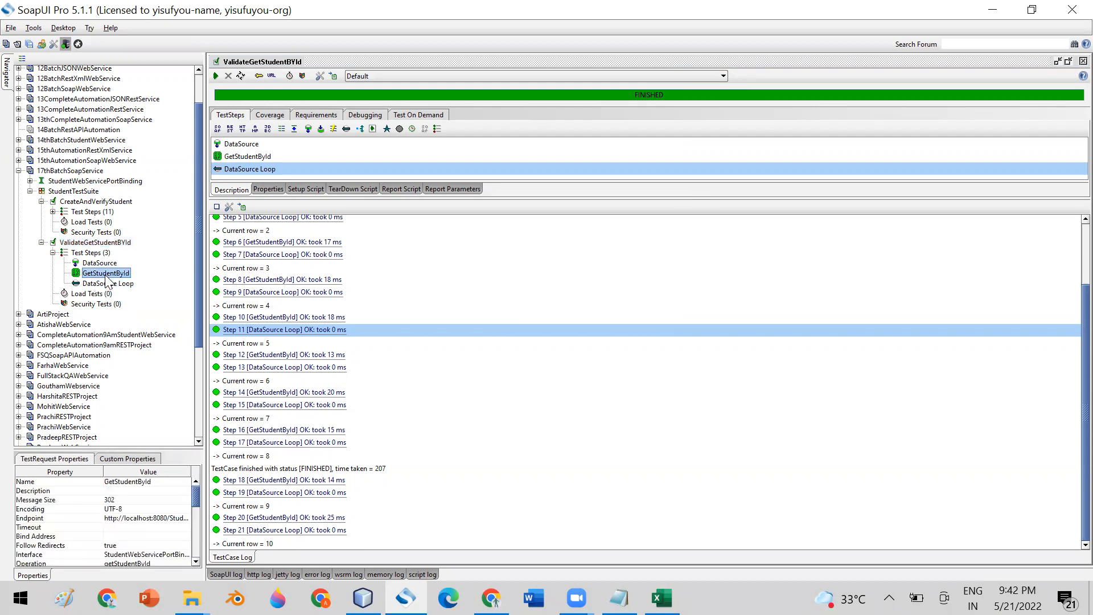
- Inspect the GetStudentById request as raw XML, then close its editor
double_click(106, 274)
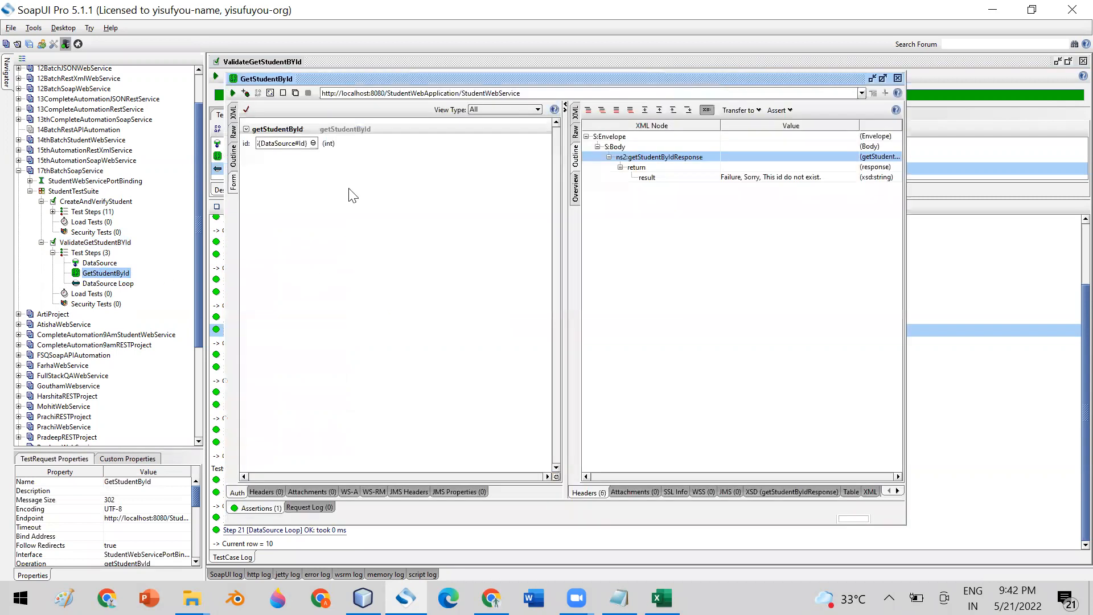
click(232, 117)
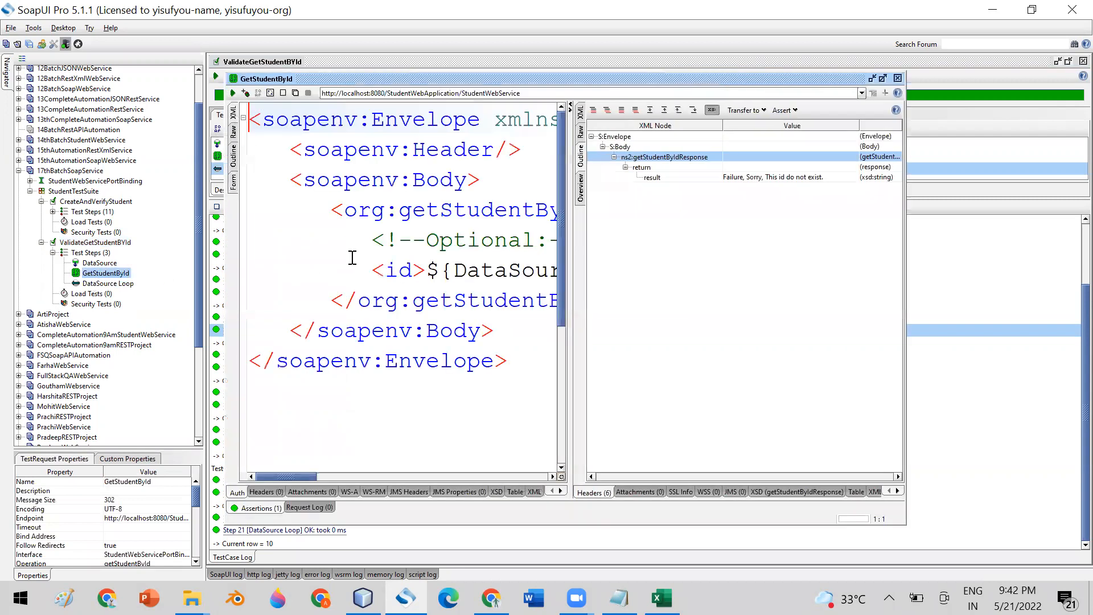
drag(571, 281, 732, 280)
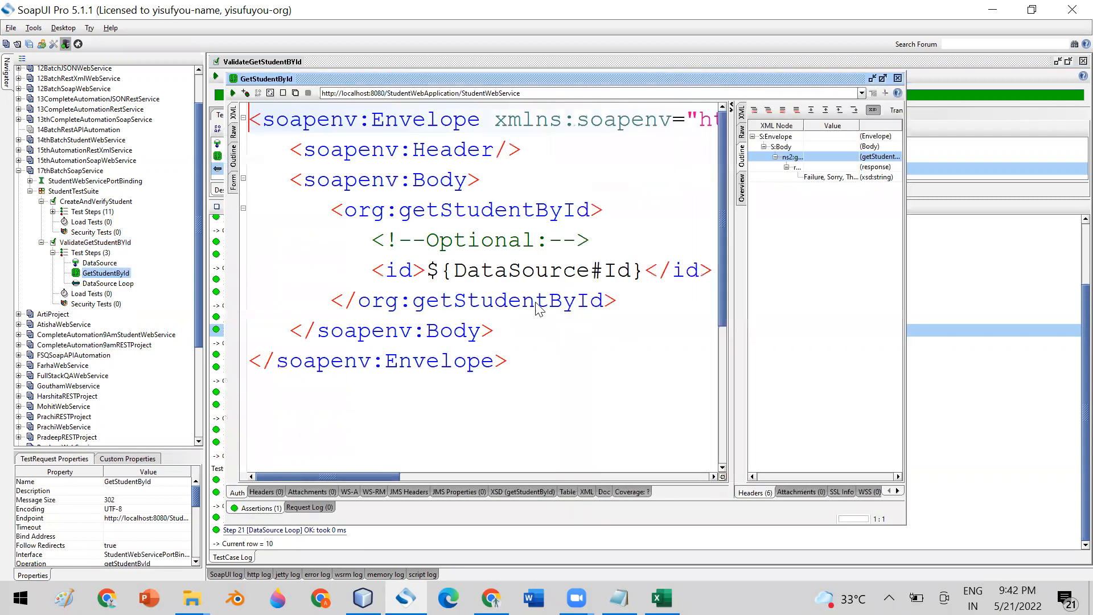
click(898, 78)
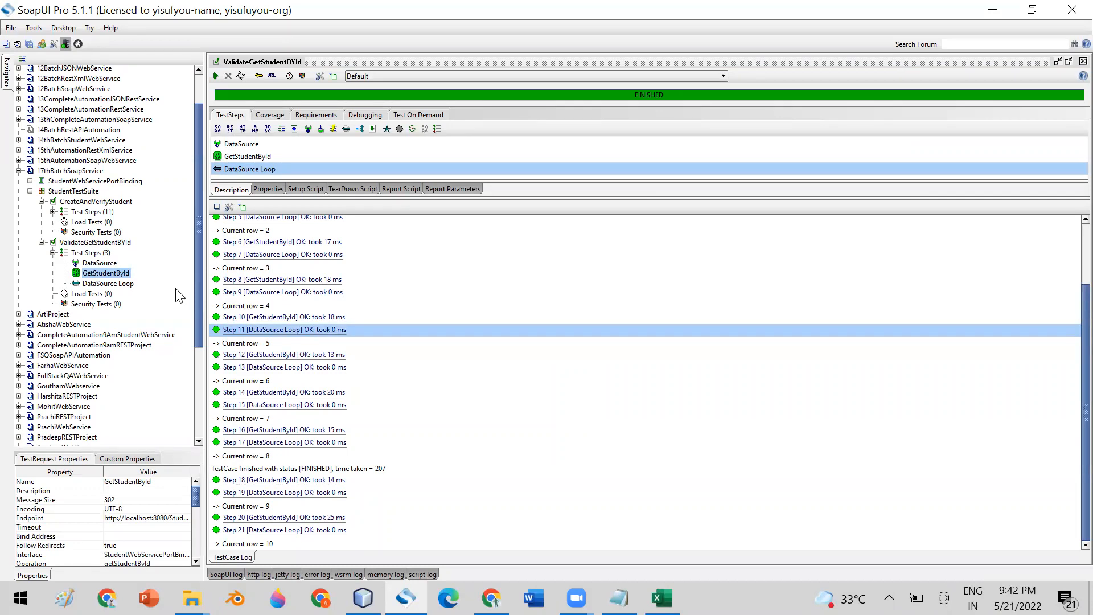
- Collapse ValidateGetStudentBYId and expand CreateAndVerifyStudent to its test steps entry
click(42, 202)
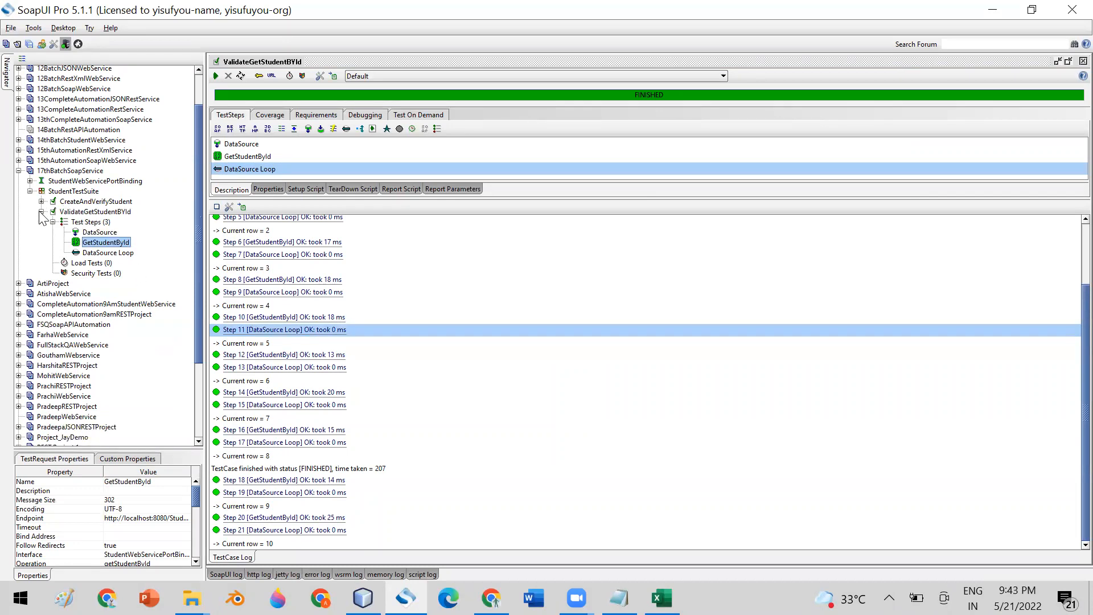
click(41, 211)
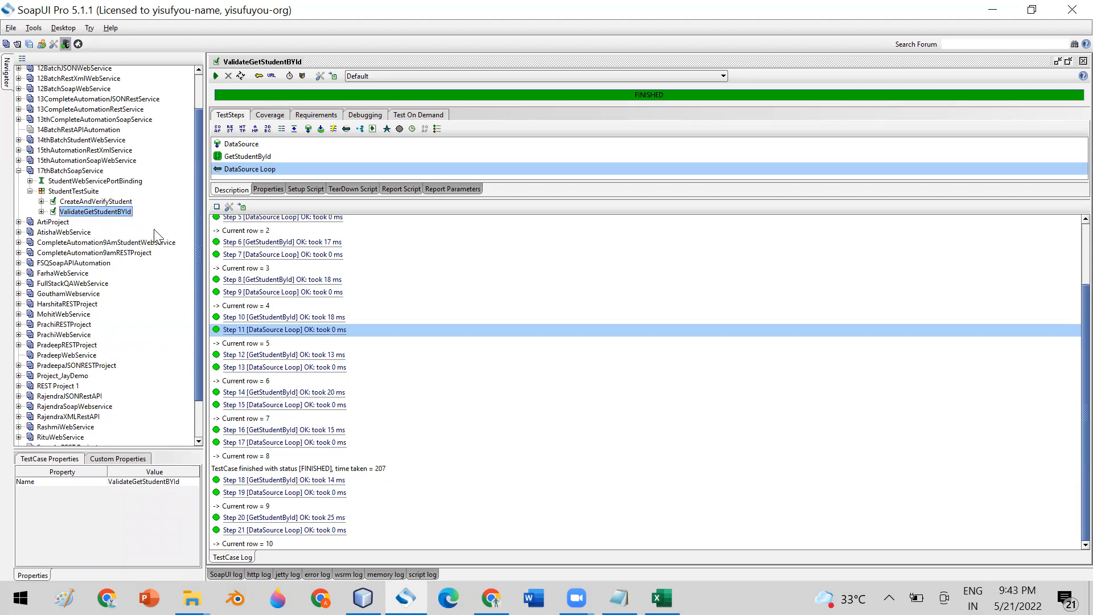
click(42, 202)
click(84, 203)
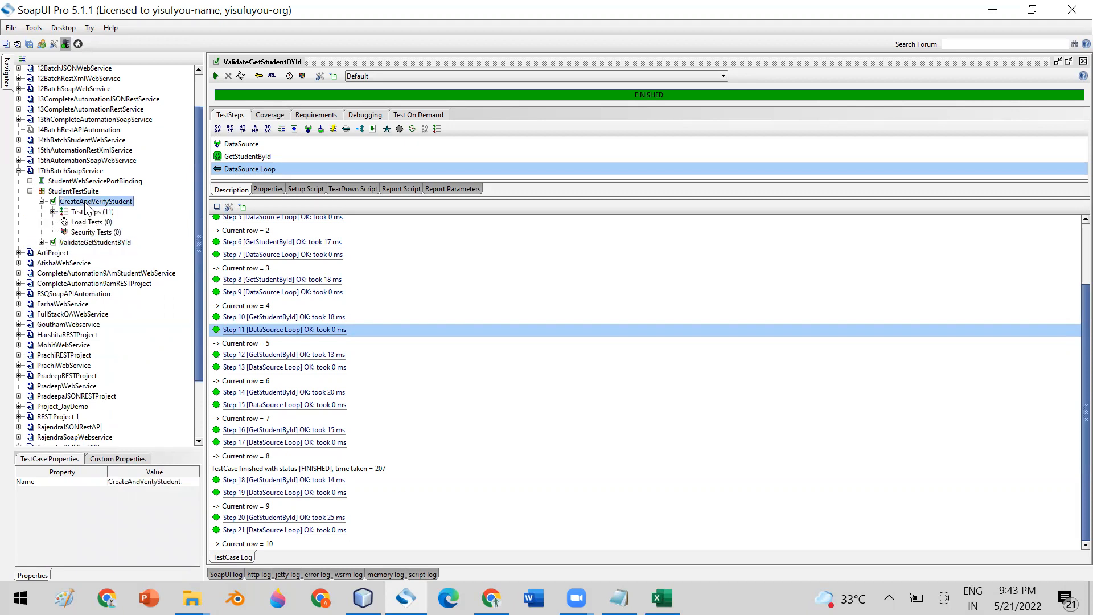
- Expand CreateAndVerifyStudent's 11 test steps and open the CreateStudentProperties property editor
right_click(86, 212)
mouse_move(170, 233)
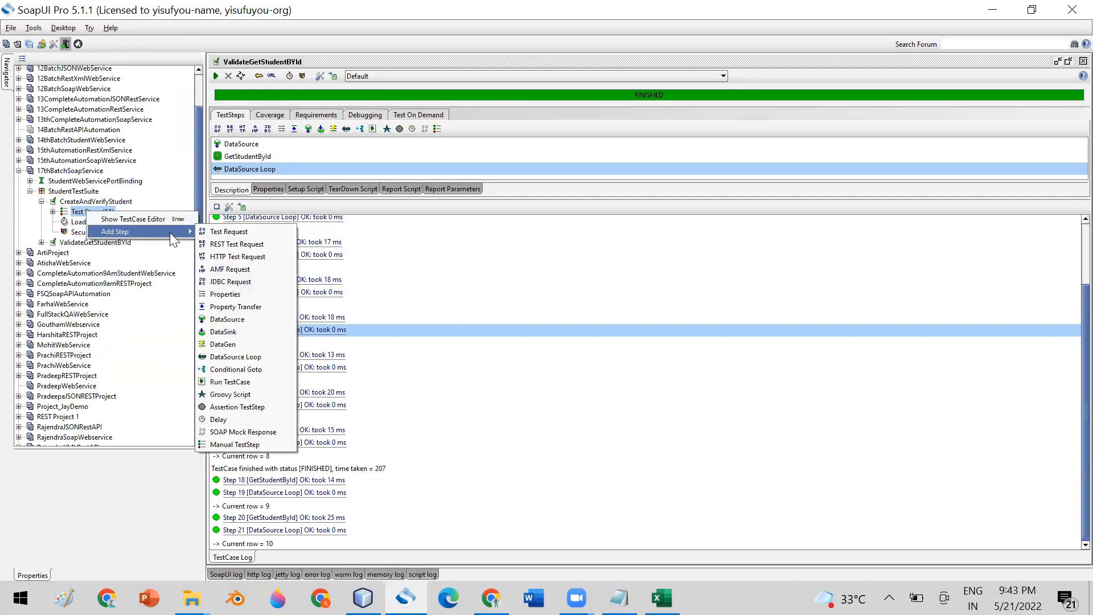
click(52, 212)
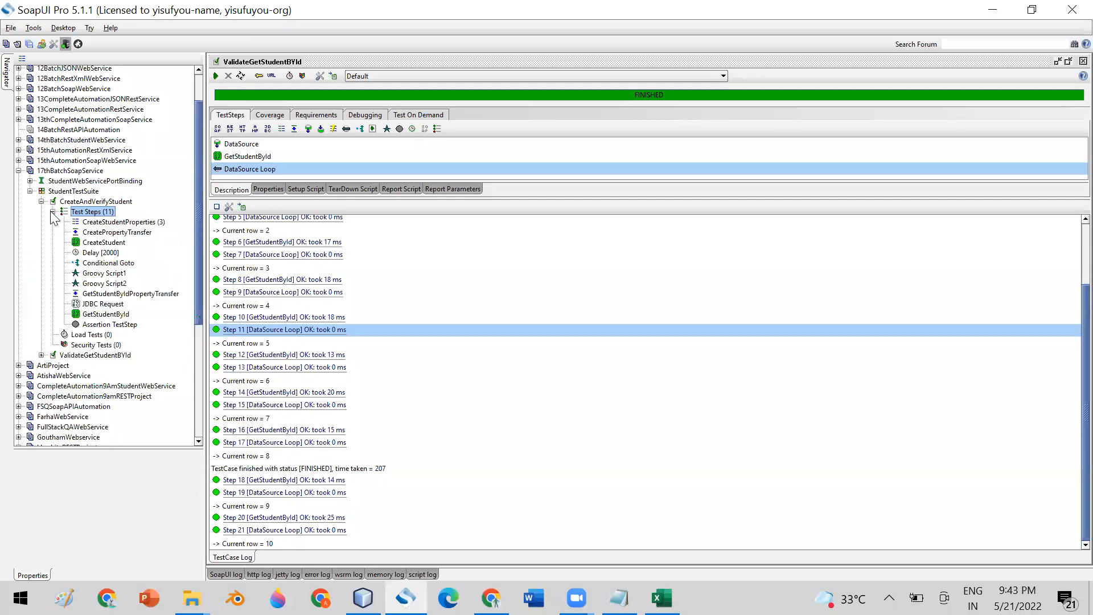
click(110, 224)
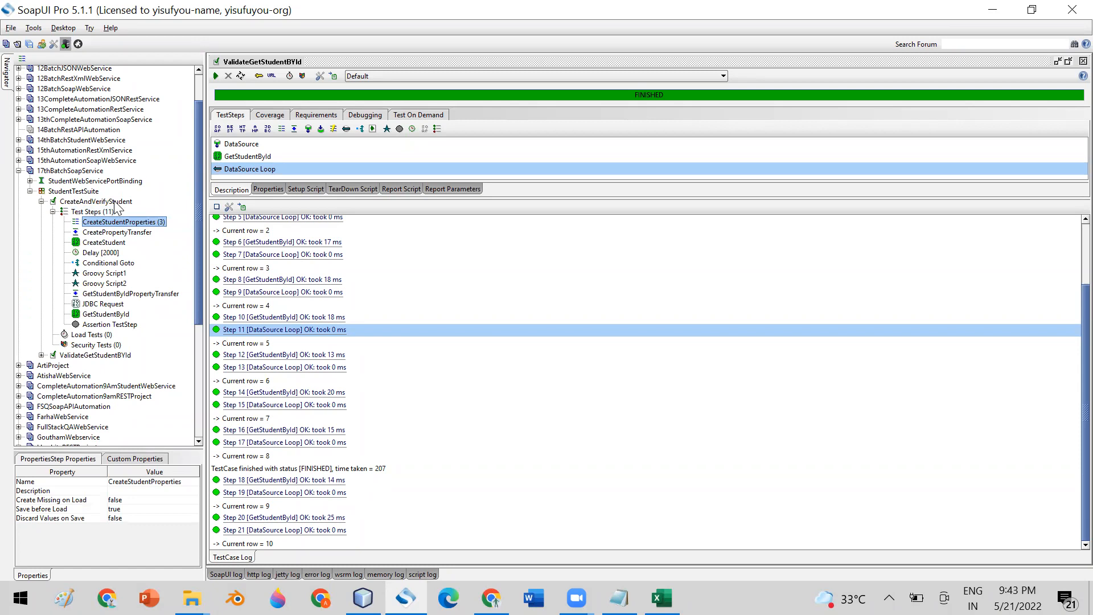
click(113, 202)
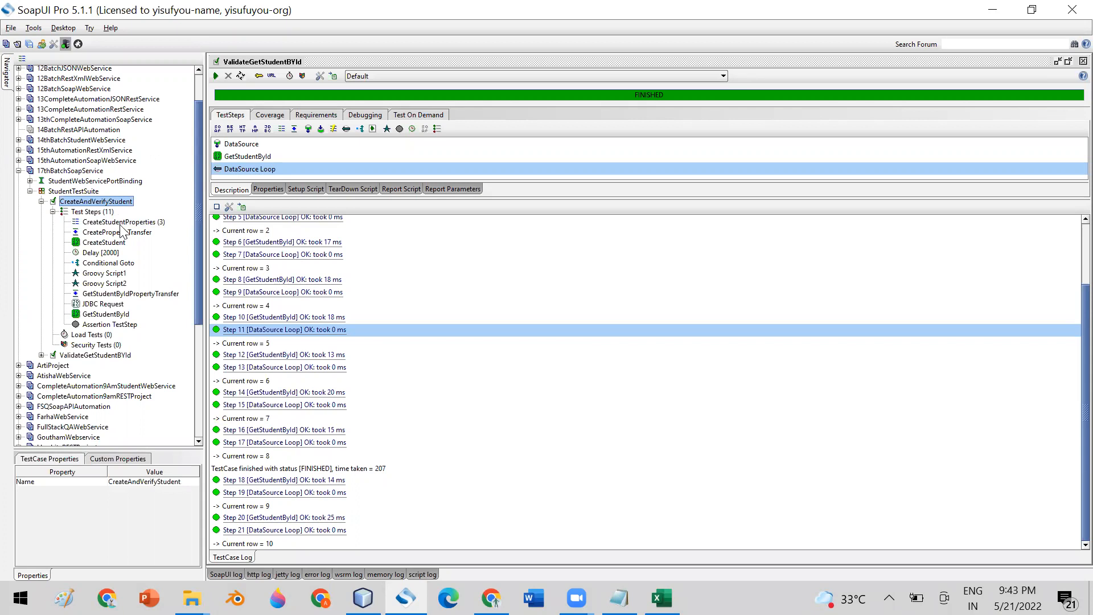
double_click(120, 224)
click(252, 117)
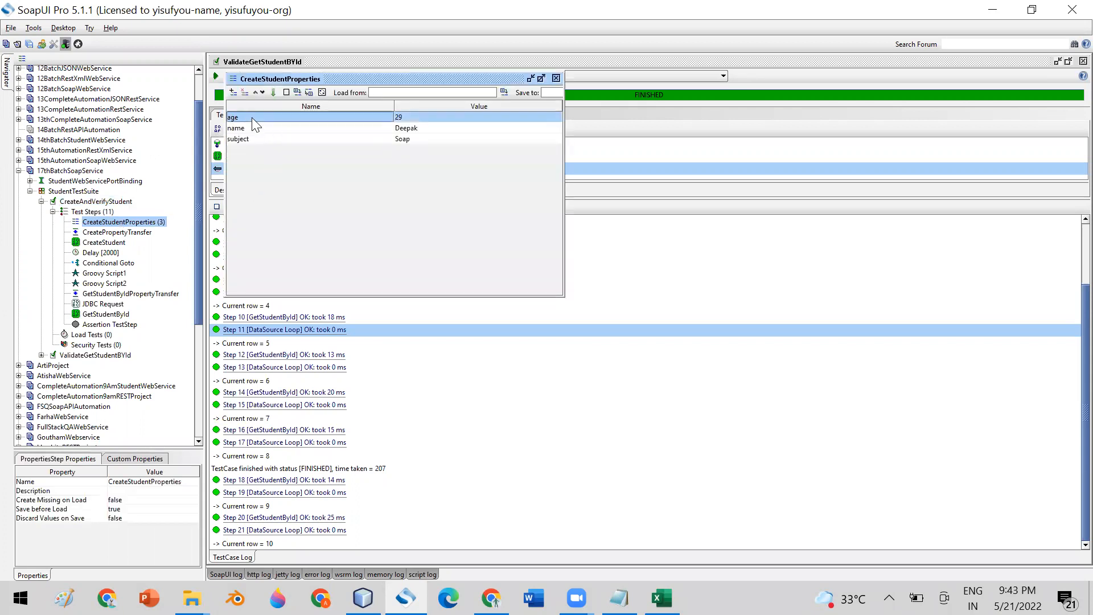
click(66, 355)
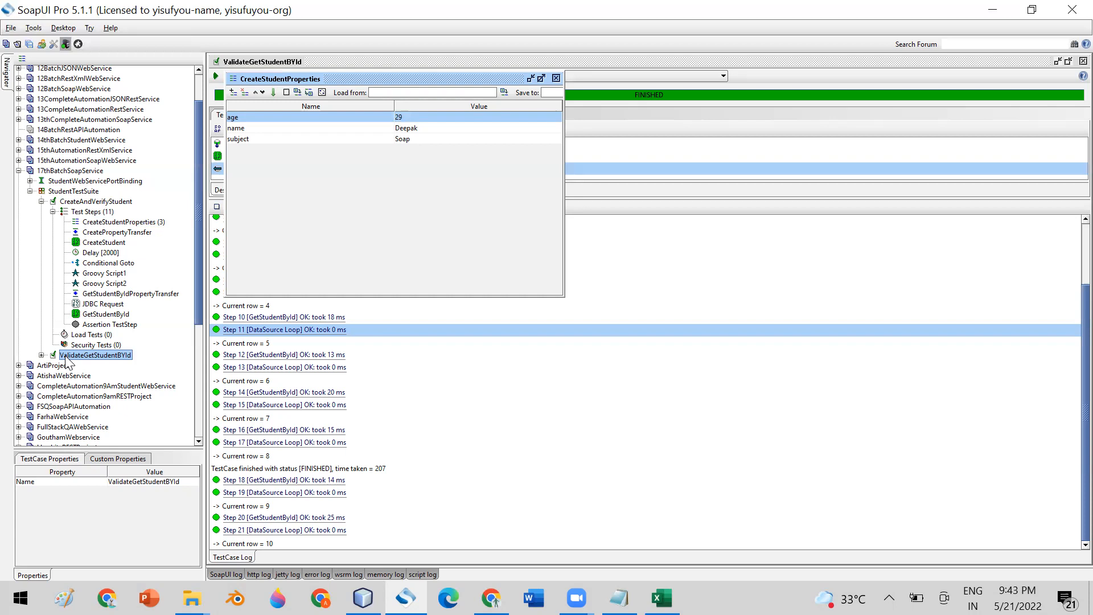
- Close the CreateStudentProperties window, collapse CreateAndVerifyStudent, and select StudentTestSuite
click(556, 79)
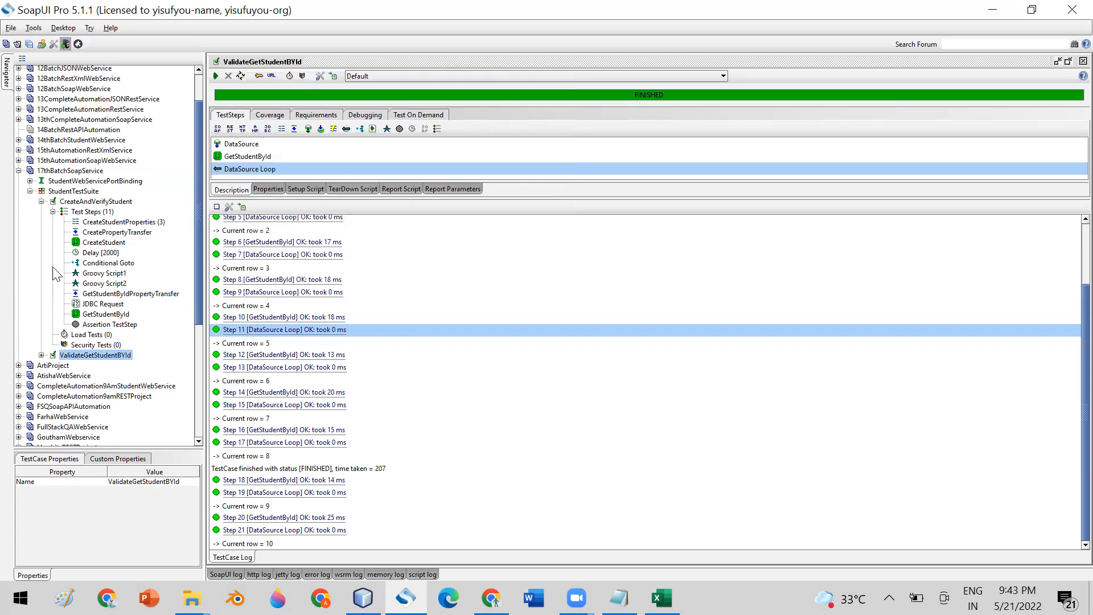
click(40, 201)
click(42, 202)
click(94, 212)
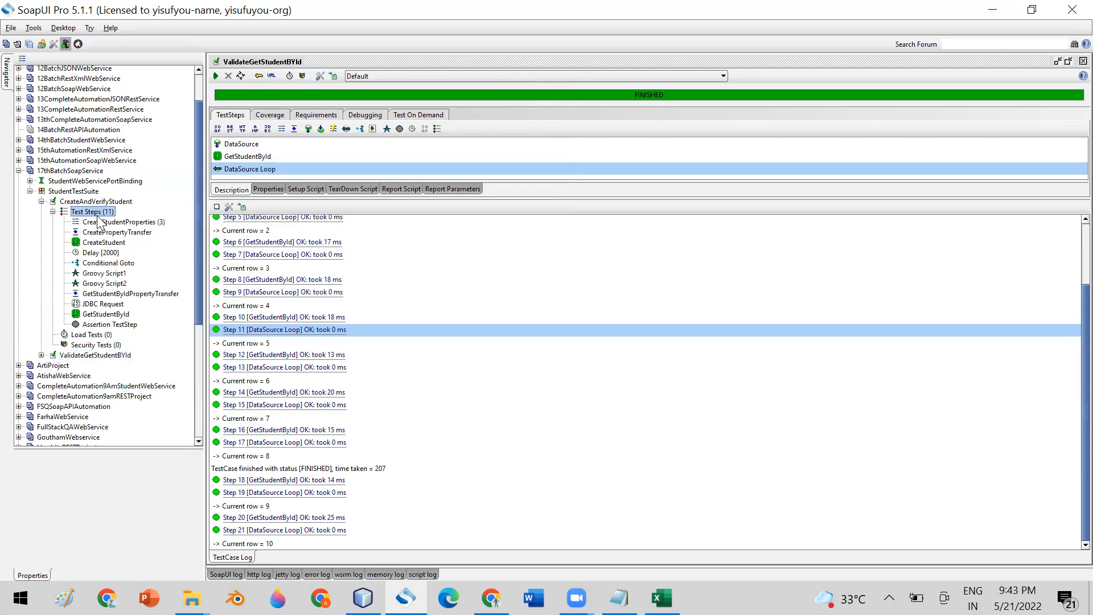
click(41, 202)
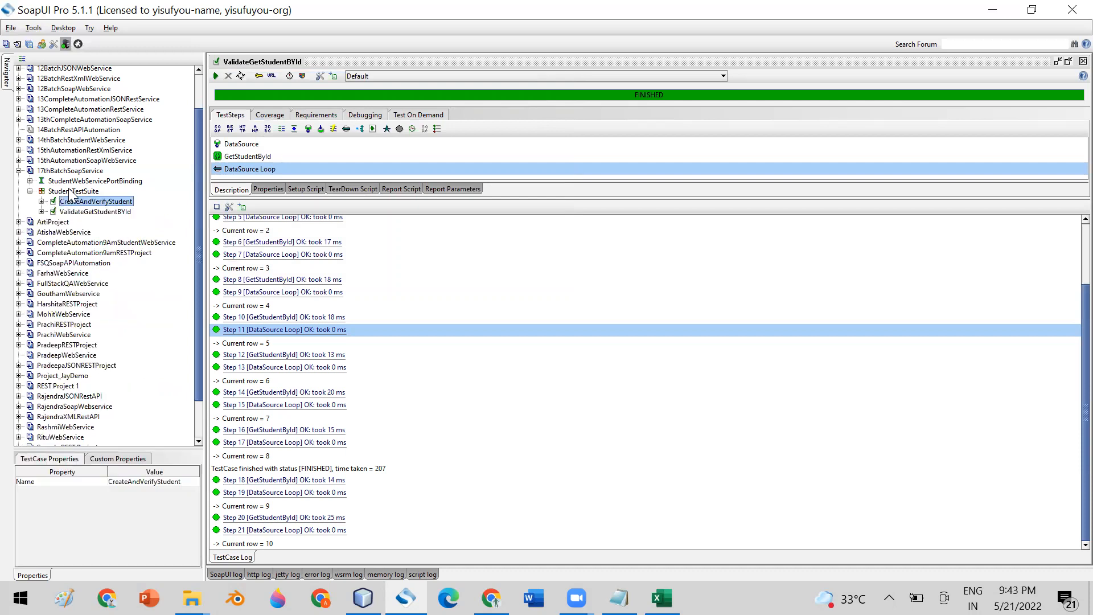
click(71, 193)
- In the maximized StudentTestSuite editor, add property Tester with the tester's full name as its value
double_click(69, 191)
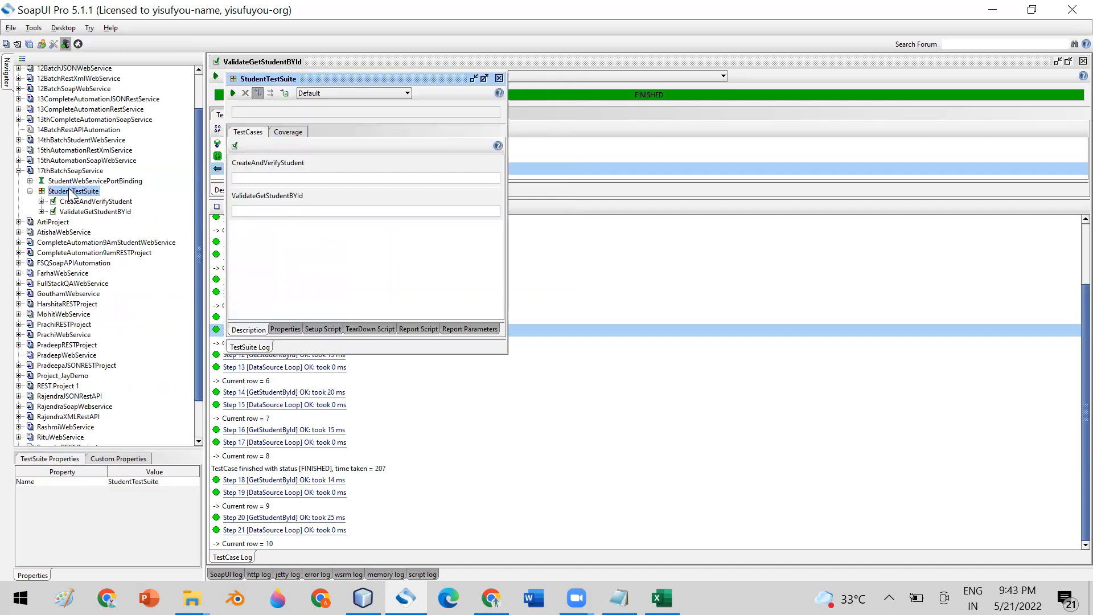
click(483, 78)
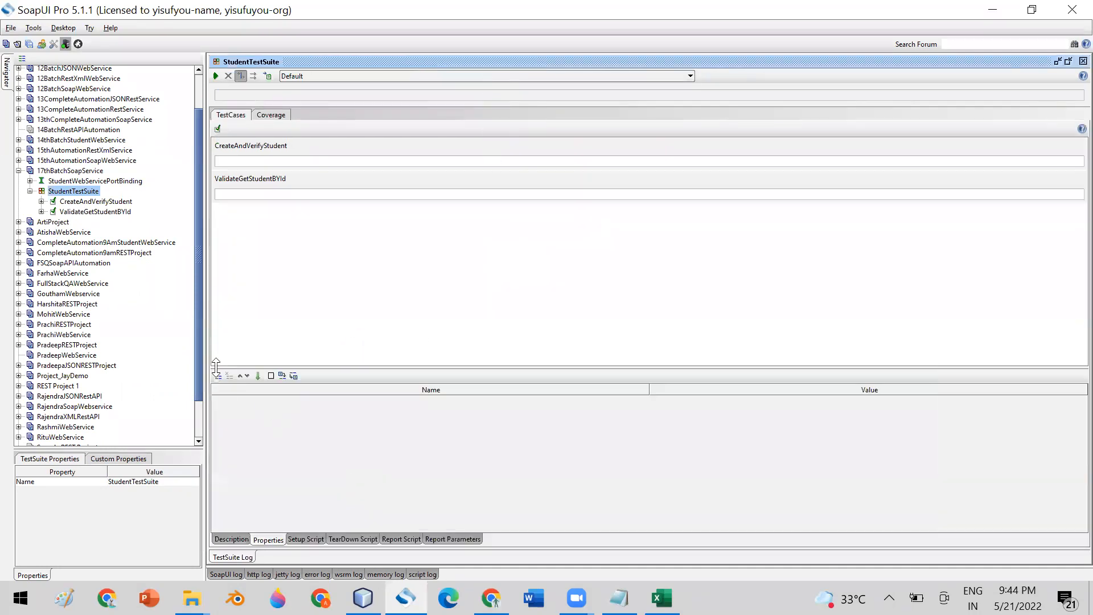
click(217, 377)
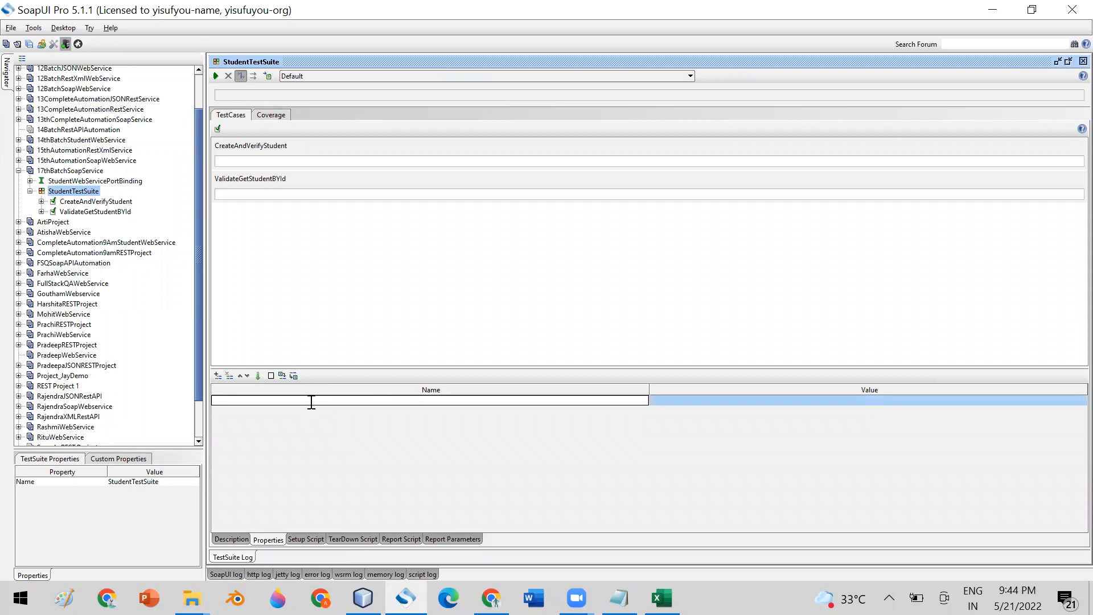
text(Tester)
click(690, 399)
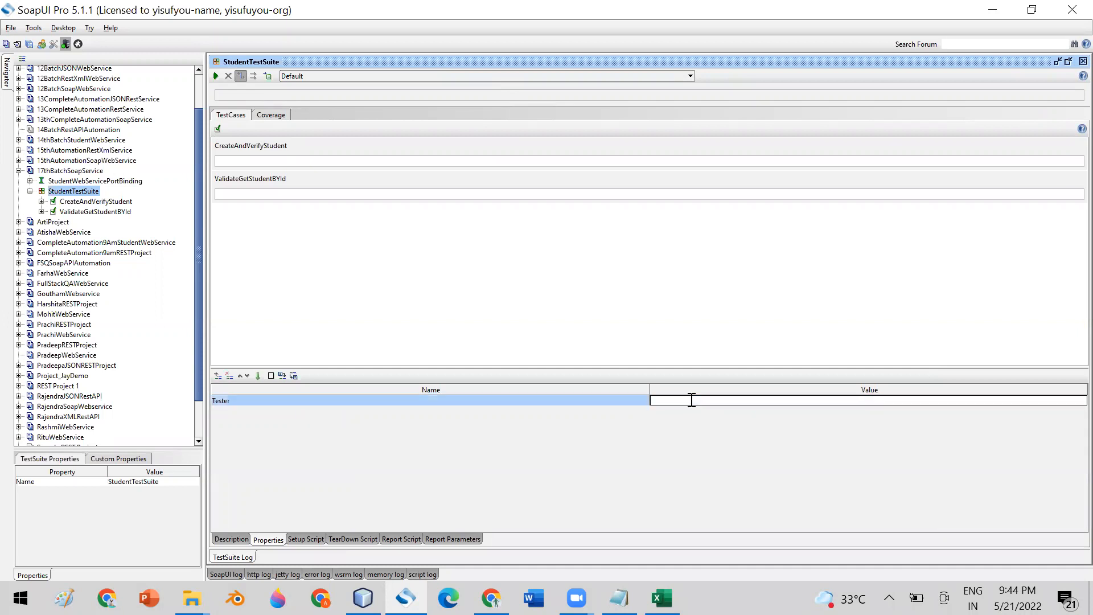
click(545, 400)
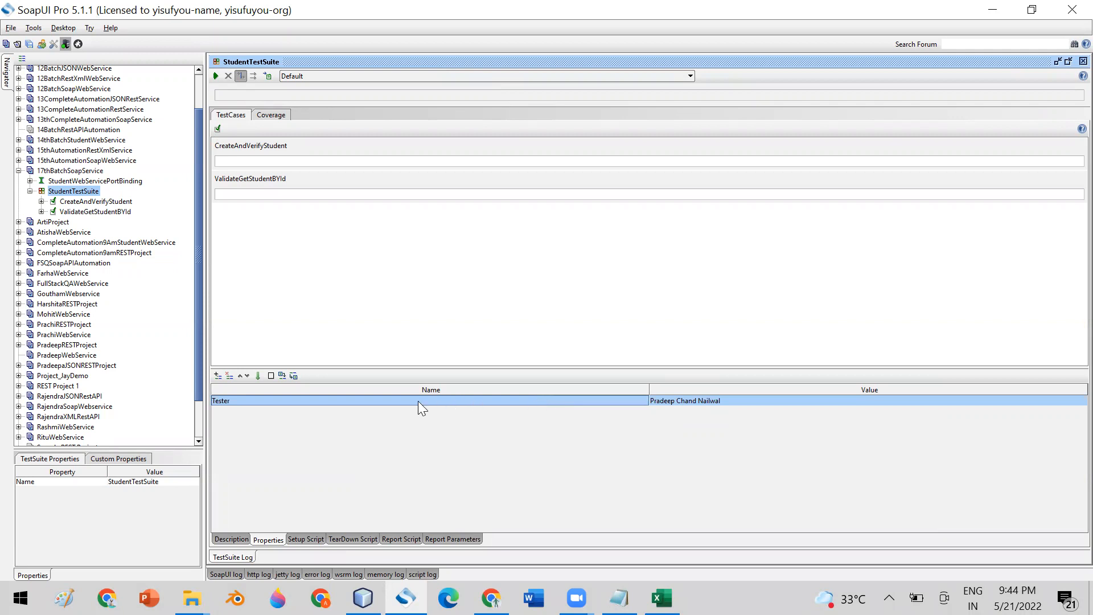
click(86, 202)
click(91, 213)
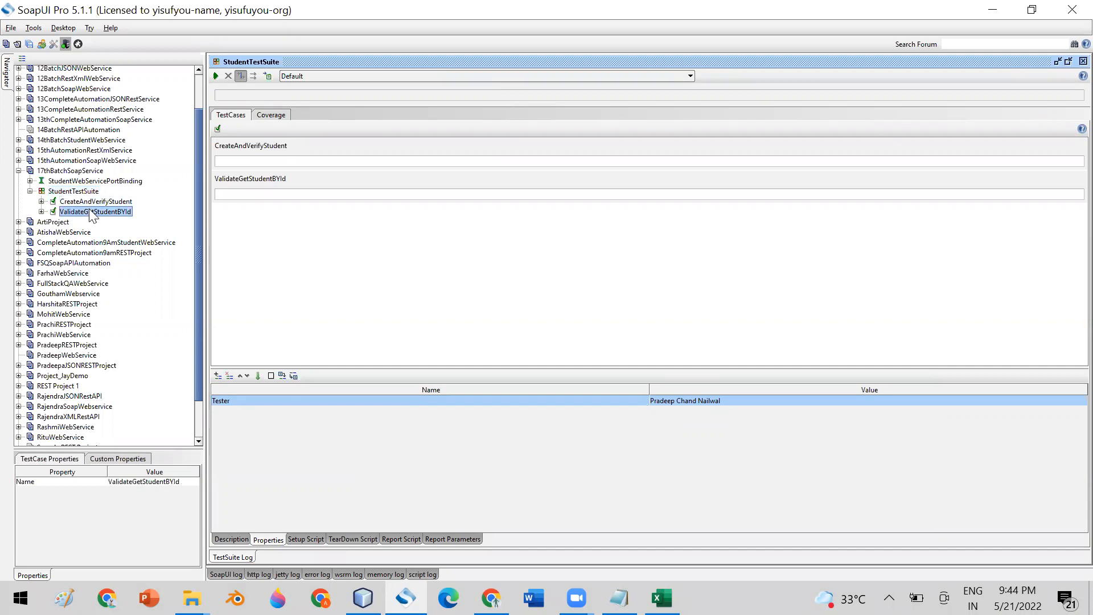
- In Groovy Script1, insert the TestSuite Tester property via Get Data as variable tester
click(41, 202)
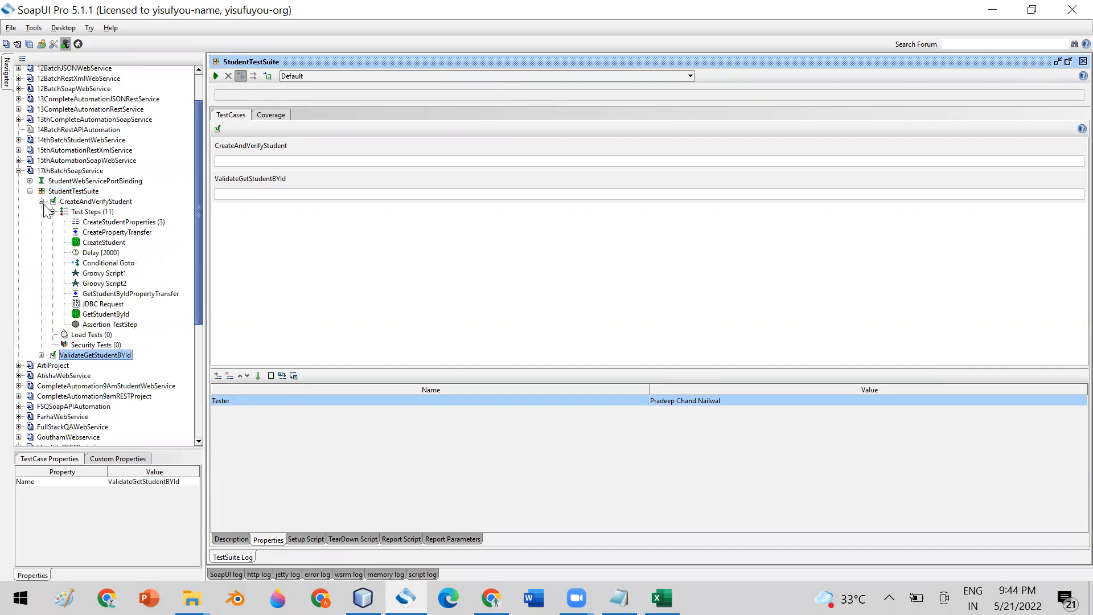
double_click(109, 274)
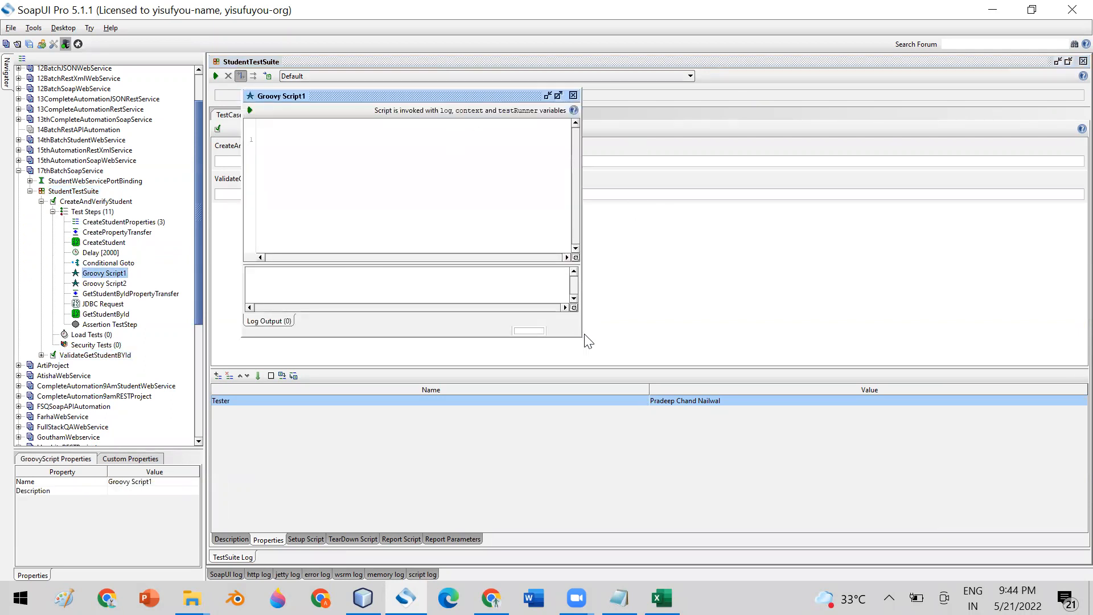
drag(581, 332, 796, 349)
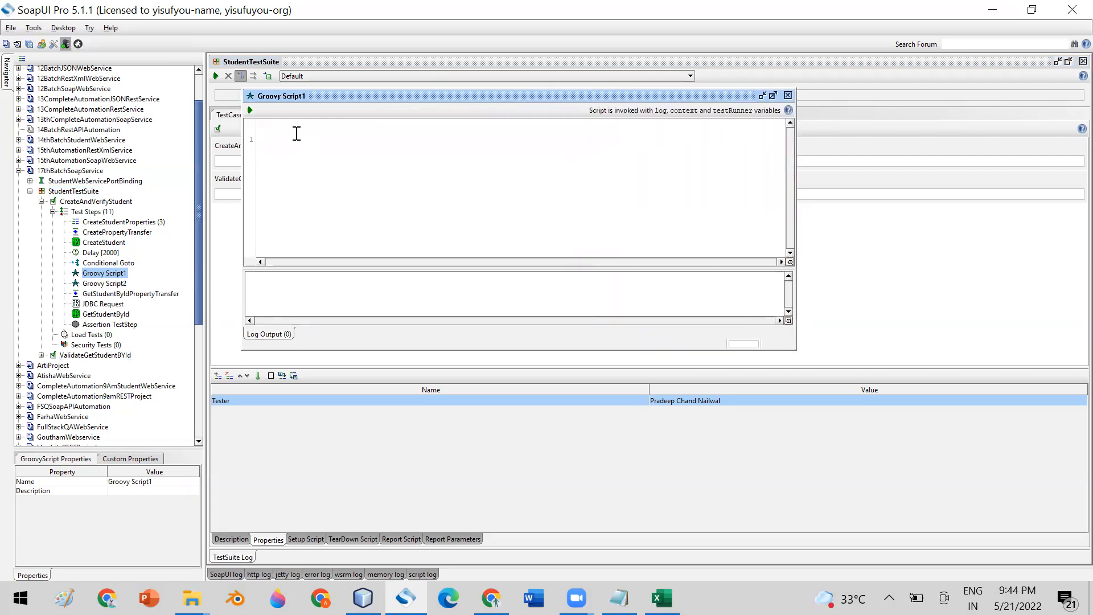
right_click(295, 133)
mouse_move(332, 140)
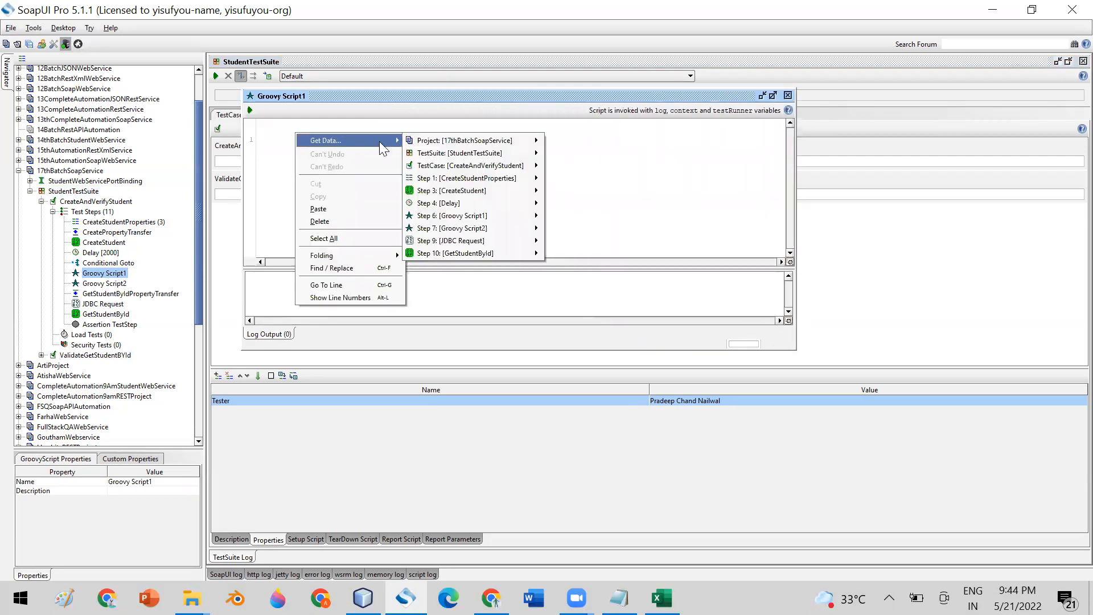
mouse_move(443, 153)
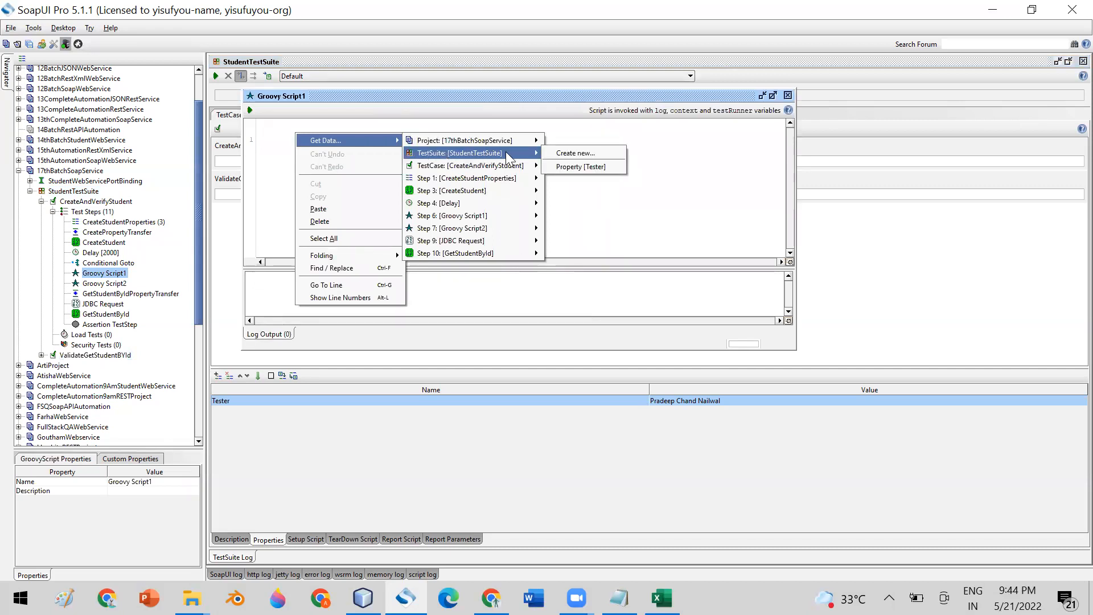
click(573, 167)
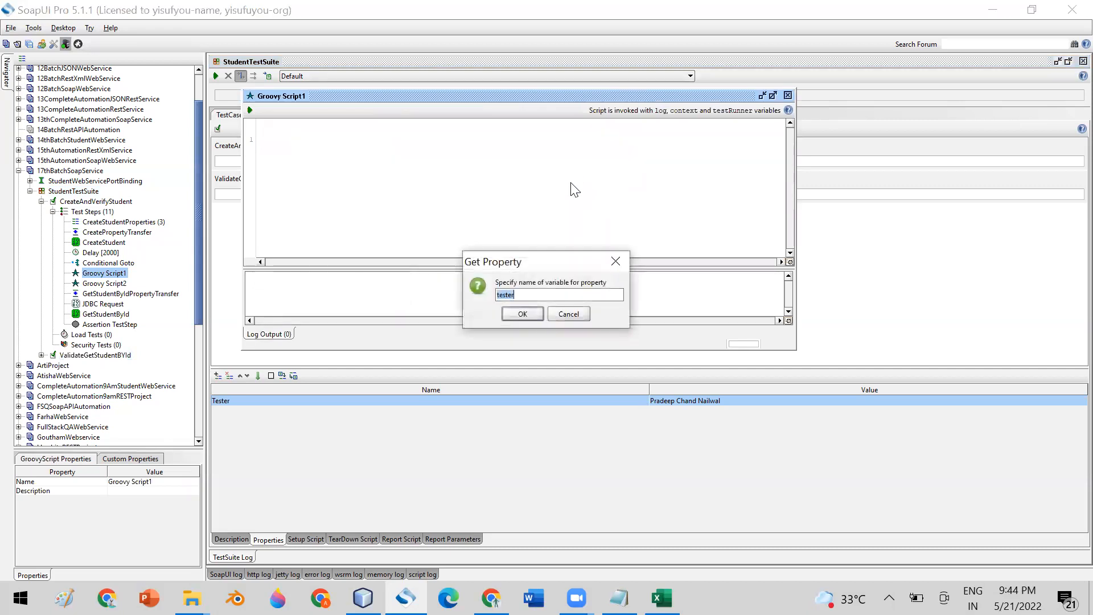
click(523, 313)
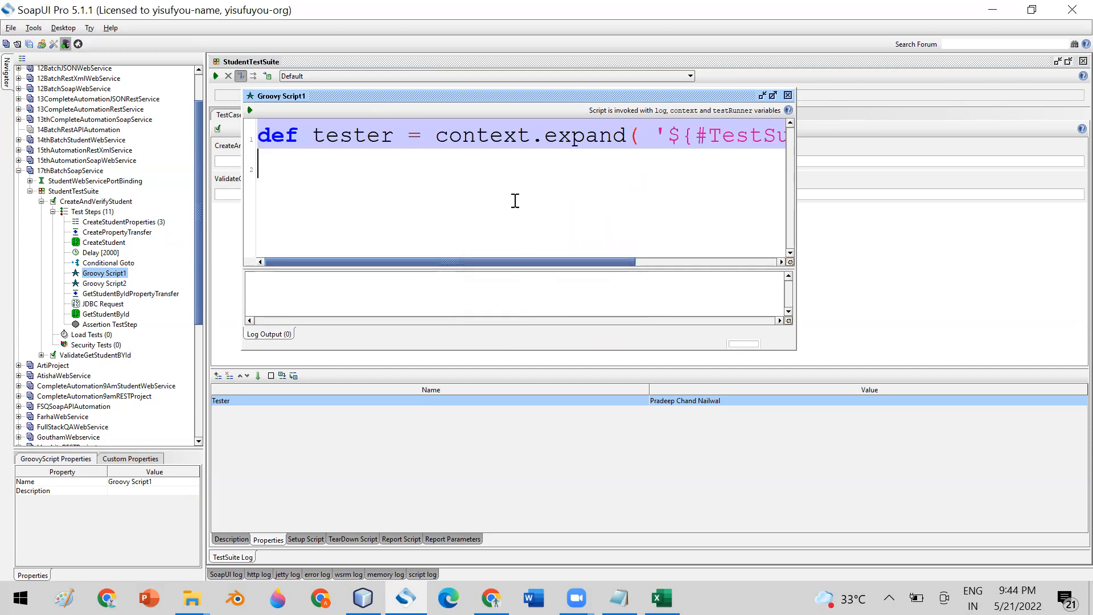
- Add the line 'log.info tester;' and run the script to log the Tester value
drag(480, 262, 322, 251)
text(l)
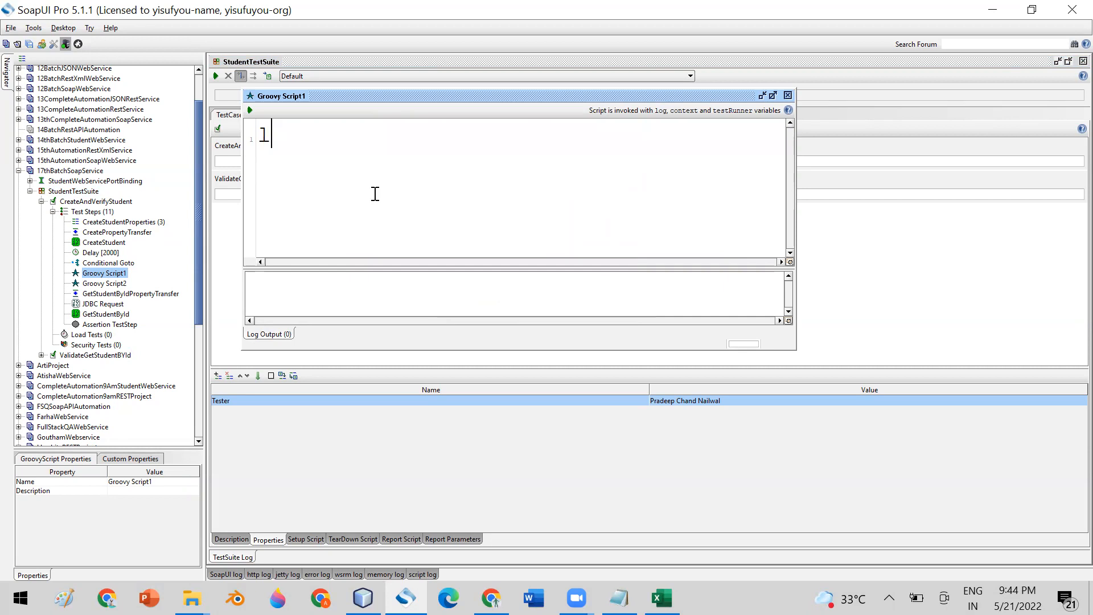
text(og.info)
key(ctrl+a)
key(ctrl+v)
text(log.info)
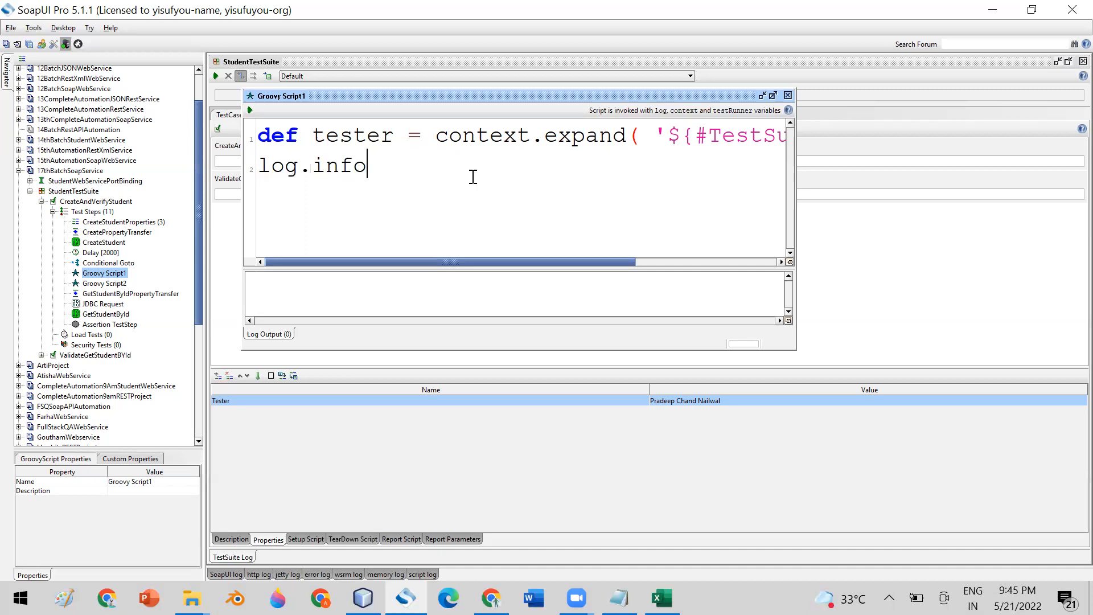
double_click(353, 135)
key(ctrl+c)
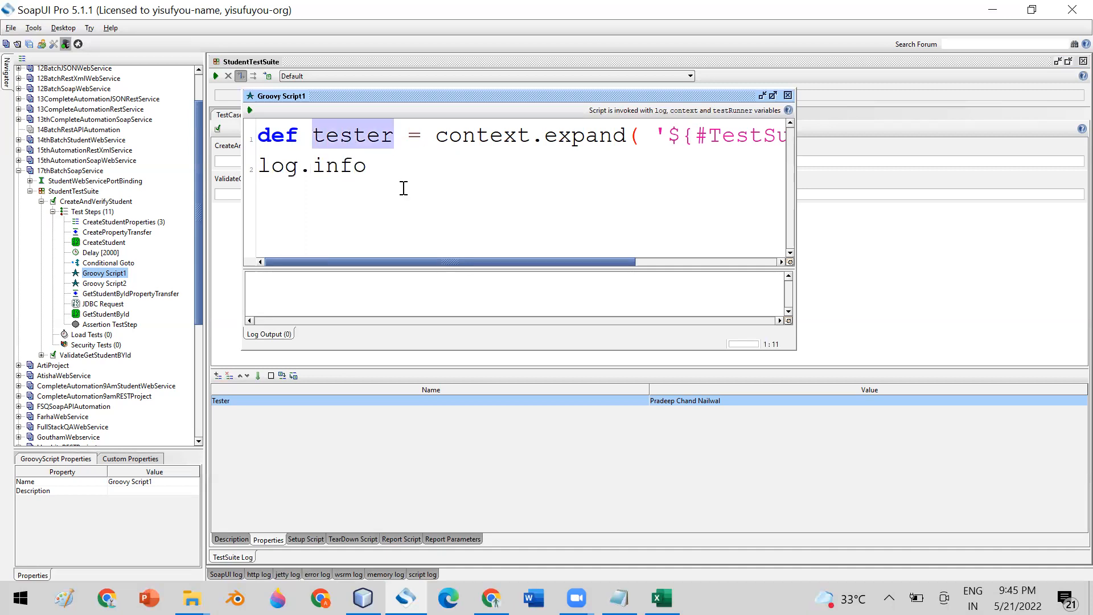
click(393, 169)
key(ctrl+v)
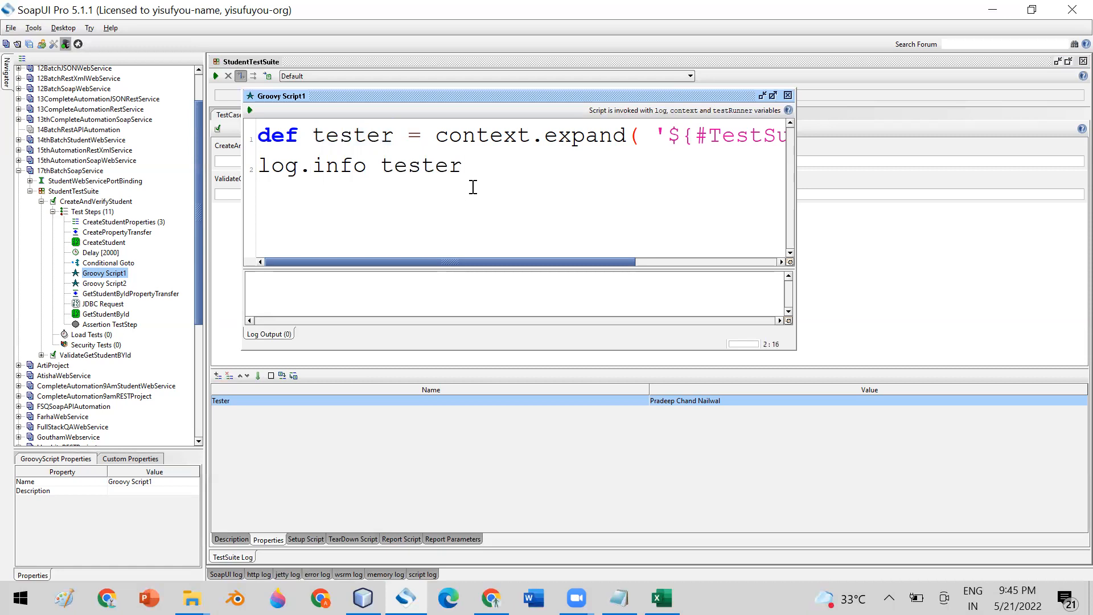
text(;)
click(249, 109)
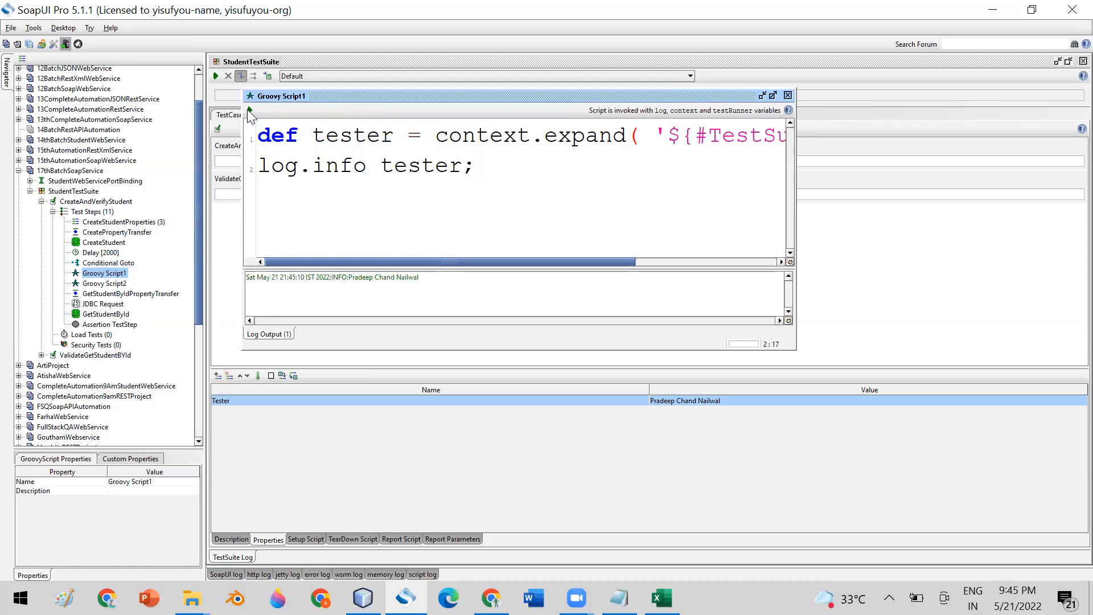
click(355, 283)
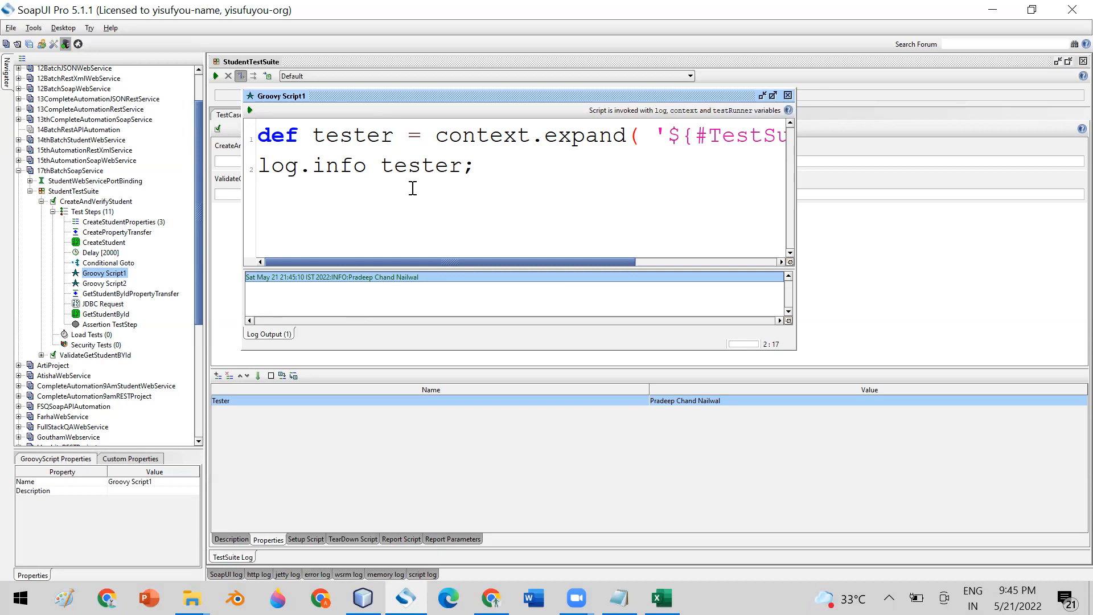
- Highlight the #TestSuite#Tester expression, then close Groovy Script1 and collapse StudentTestSuite
drag(495, 169, 268, 137)
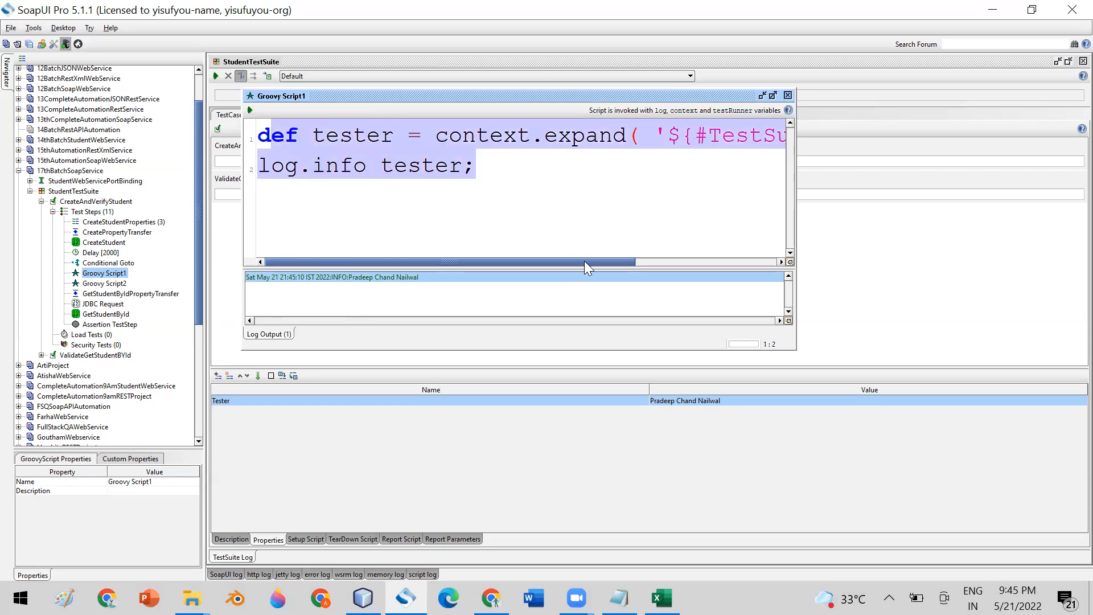
drag(576, 262, 745, 262)
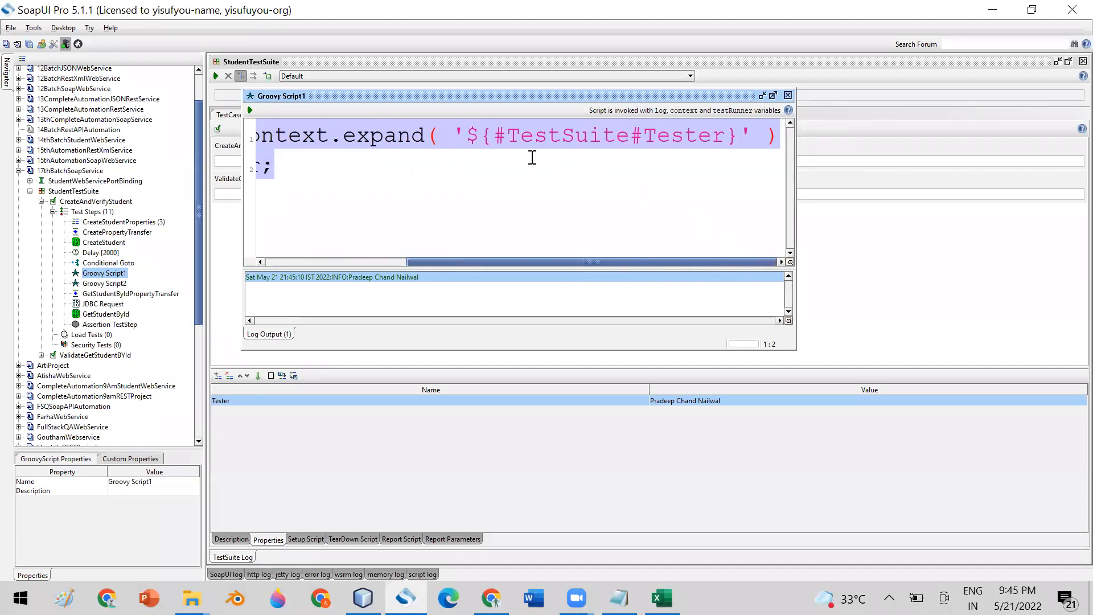
click(521, 138)
drag(493, 137, 725, 135)
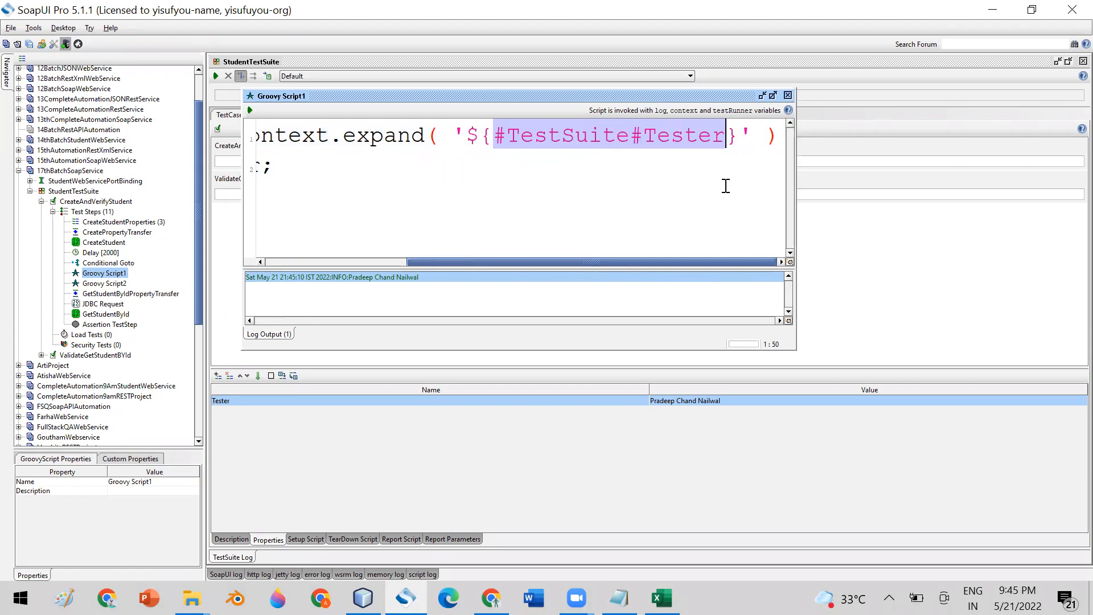
click(647, 158)
drag(507, 135, 725, 135)
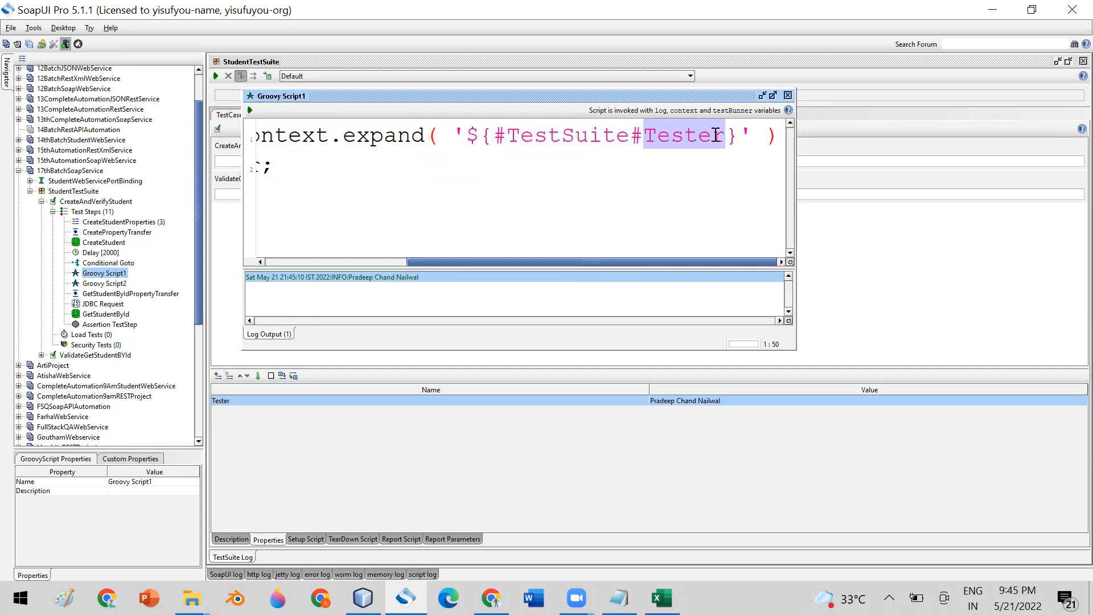
click(788, 96)
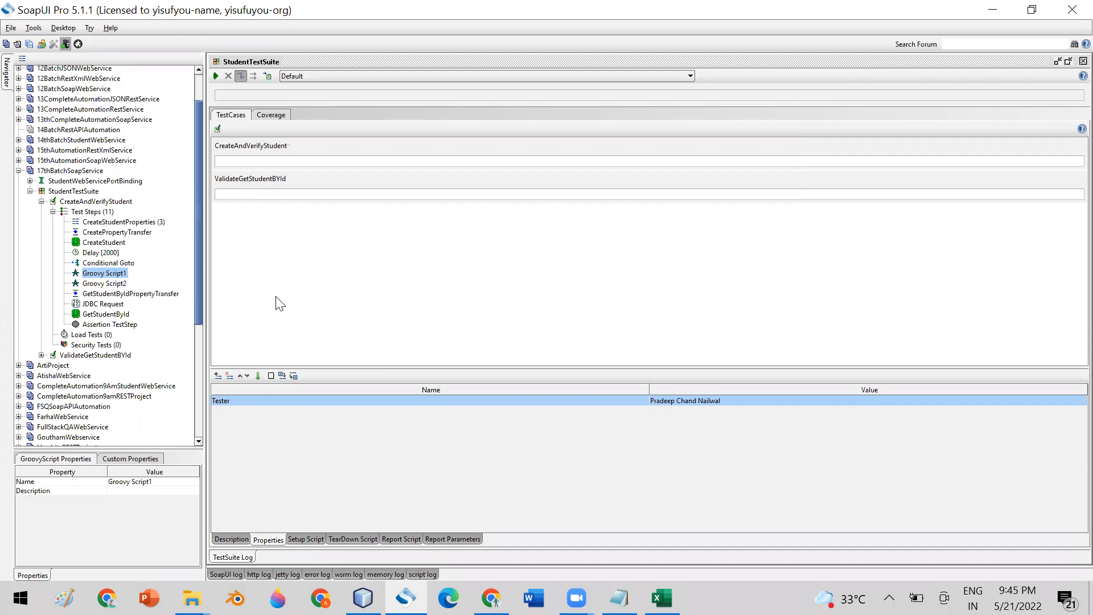
click(30, 192)
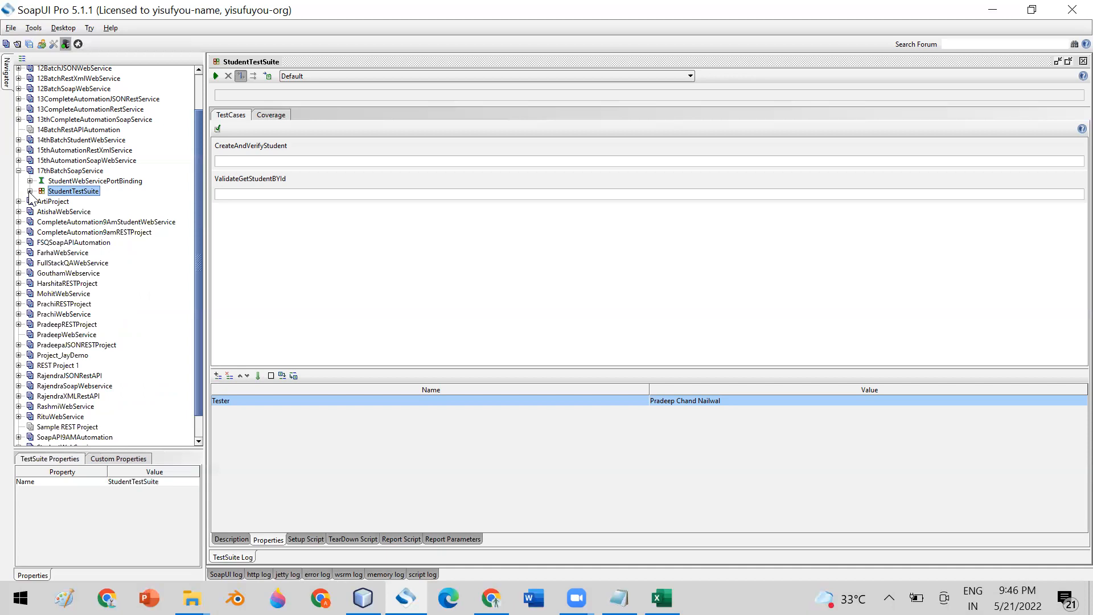
- With 17thBatchSoapService selected, cancel a new SOAP project and reopen the File menu
click(75, 172)
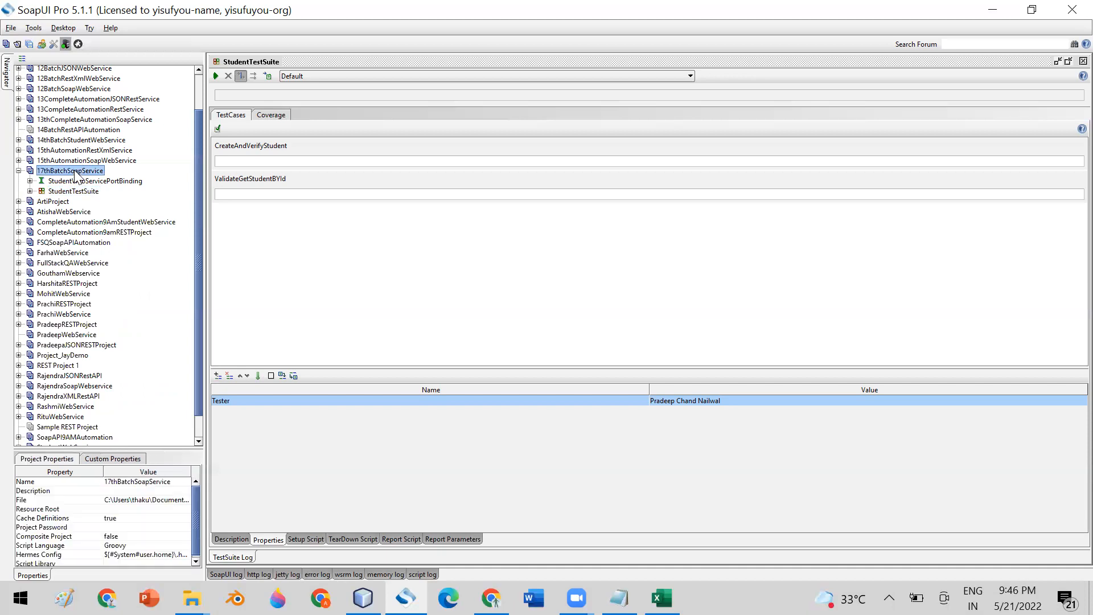
click(10, 29)
click(50, 56)
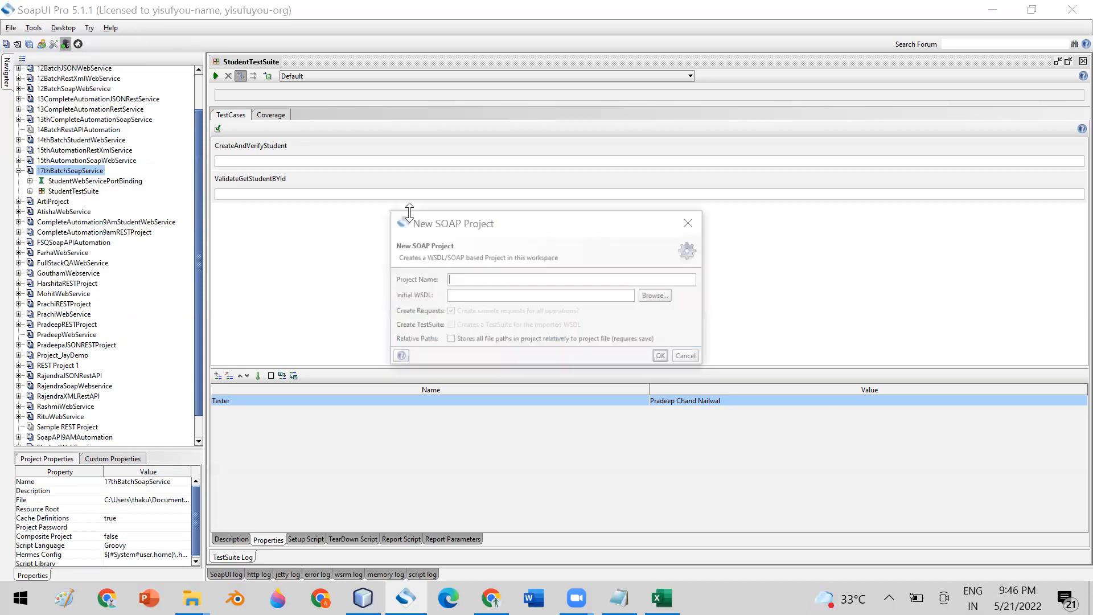
click(468, 300)
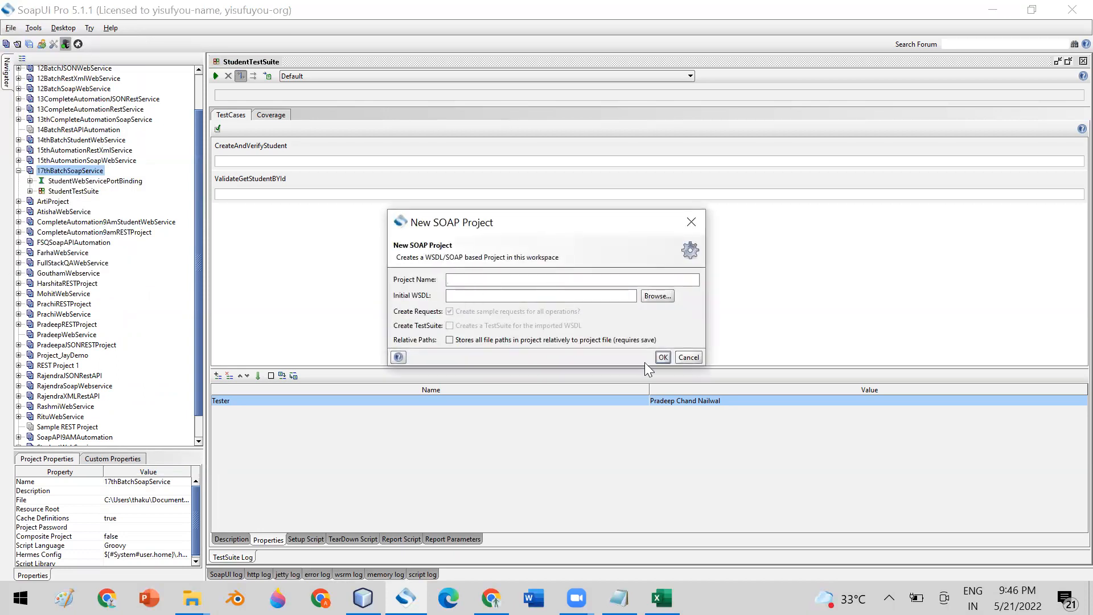
click(689, 359)
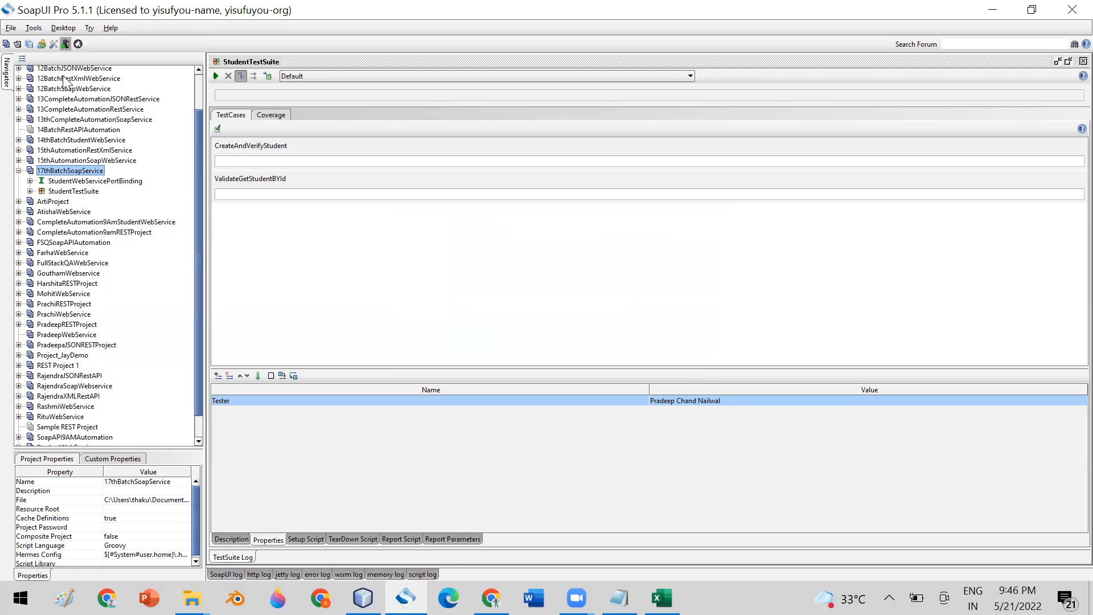
click(11, 28)
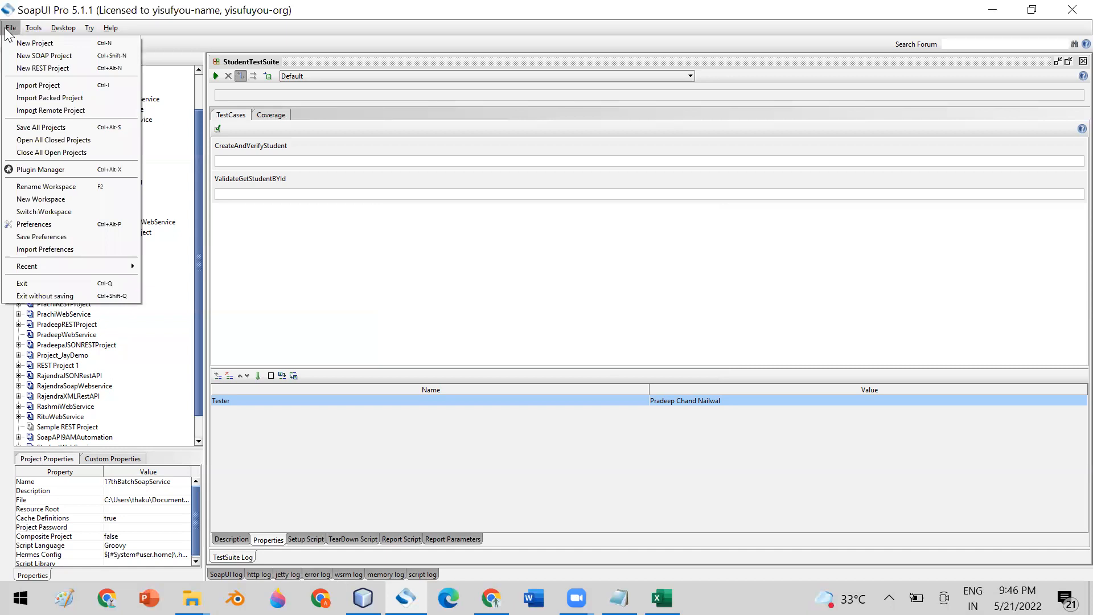
- Start a new REST project, then find RestURI.txt in the desktop's Webservices Docs folder
click(36, 69)
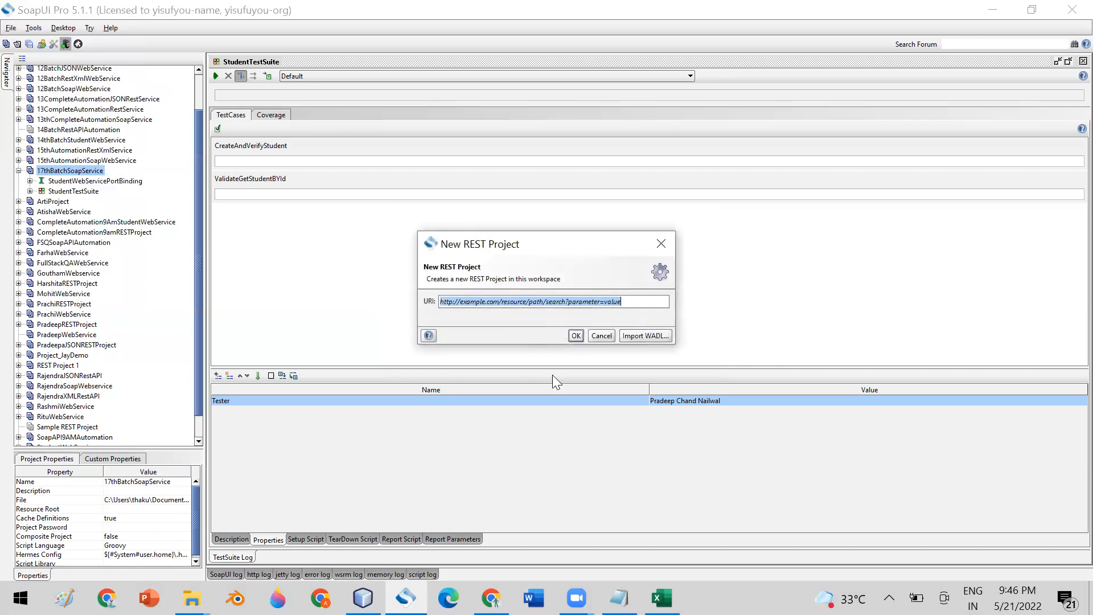
right_click(740, 598)
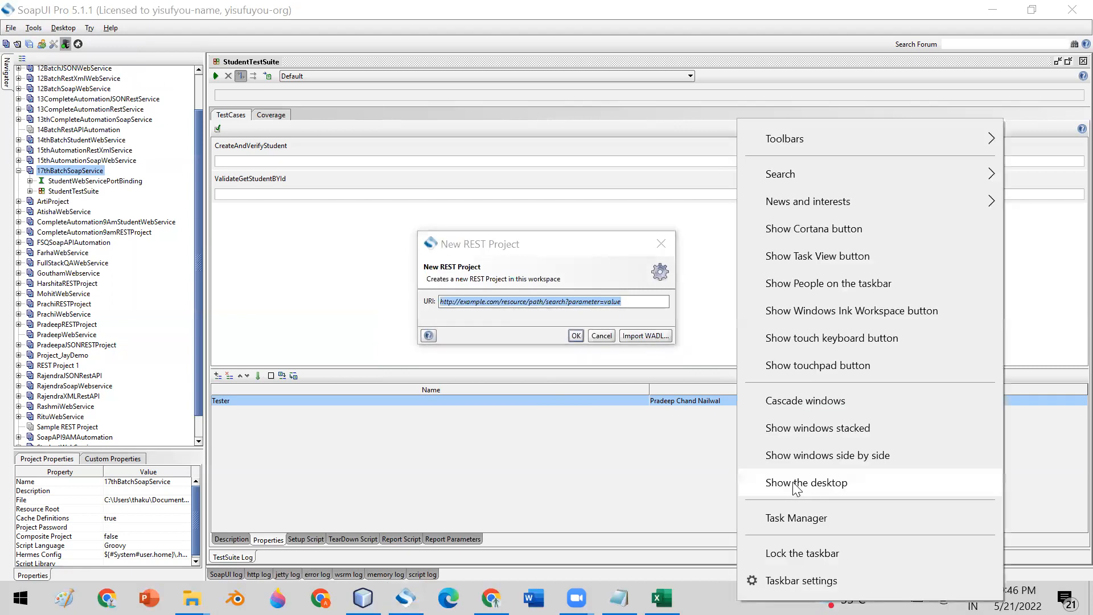
click(796, 485)
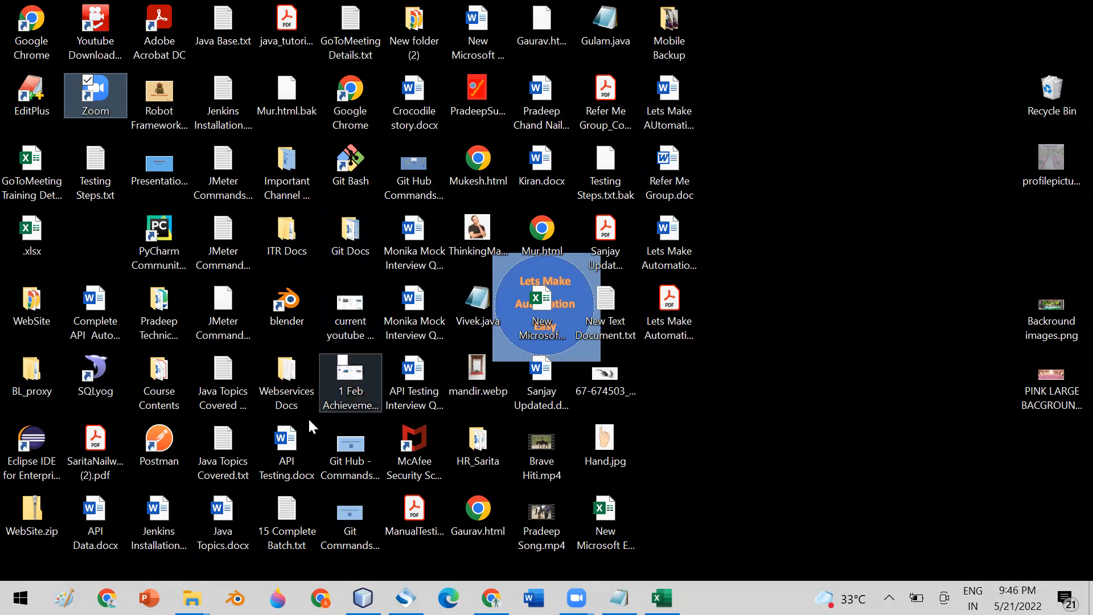
double_click(291, 391)
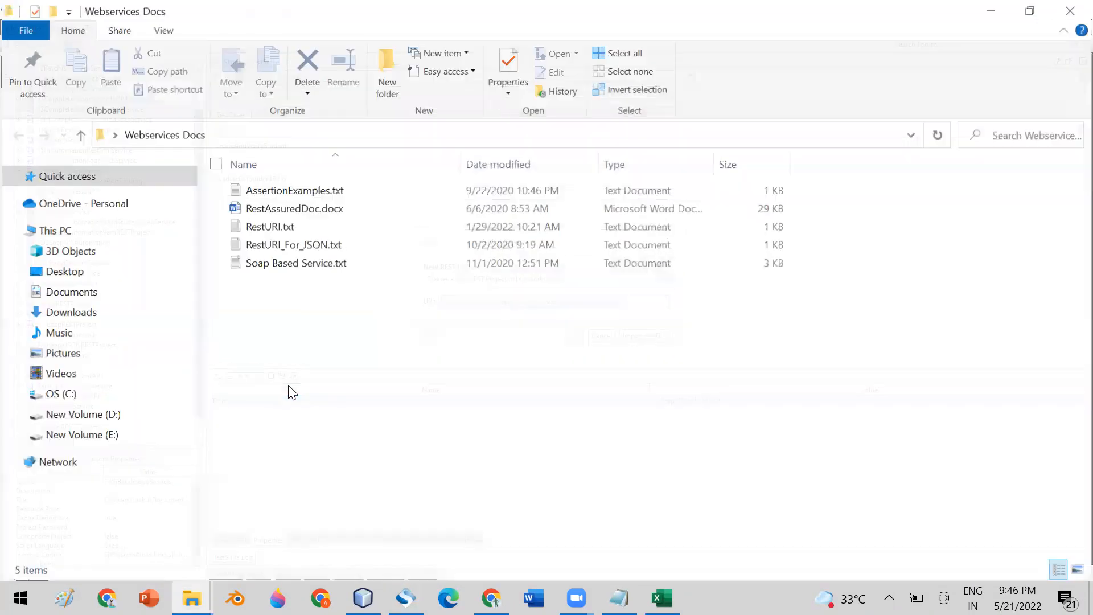
click(283, 231)
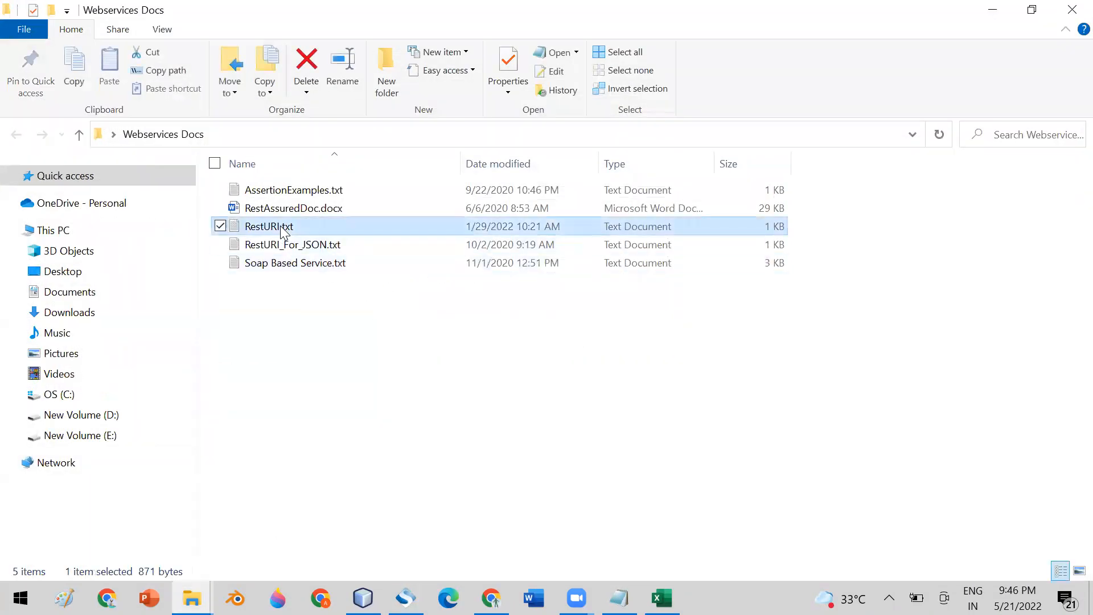
right_click(283, 231)
- Open RestURI.txt in EditPlus and paste its line-5 get-all-students URL into the URI field
click(137, 310)
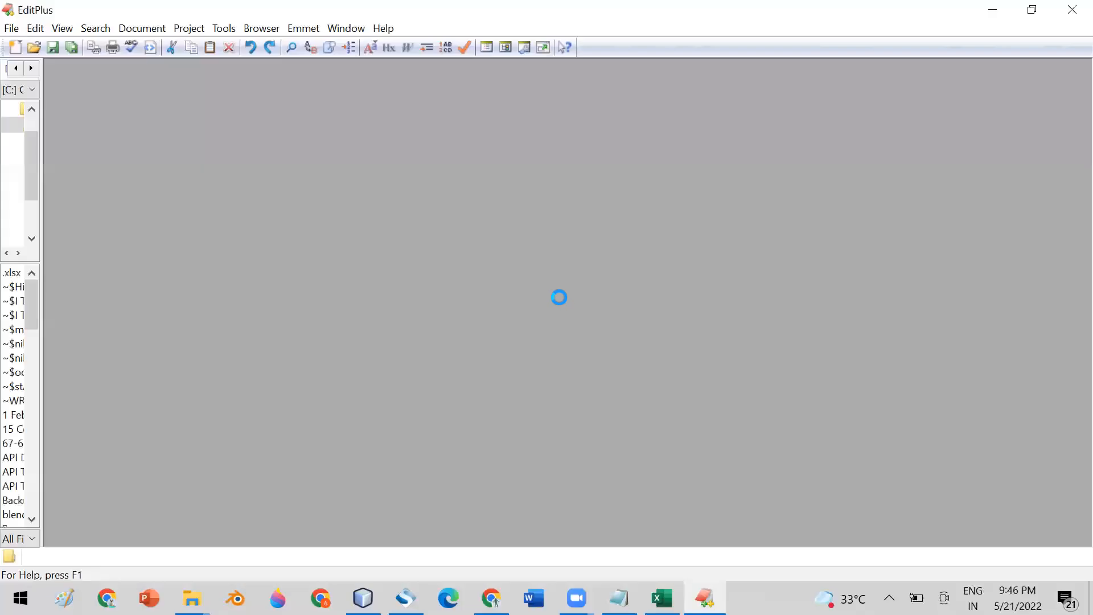
drag(140, 176, 889, 177)
key(ctrl+c)
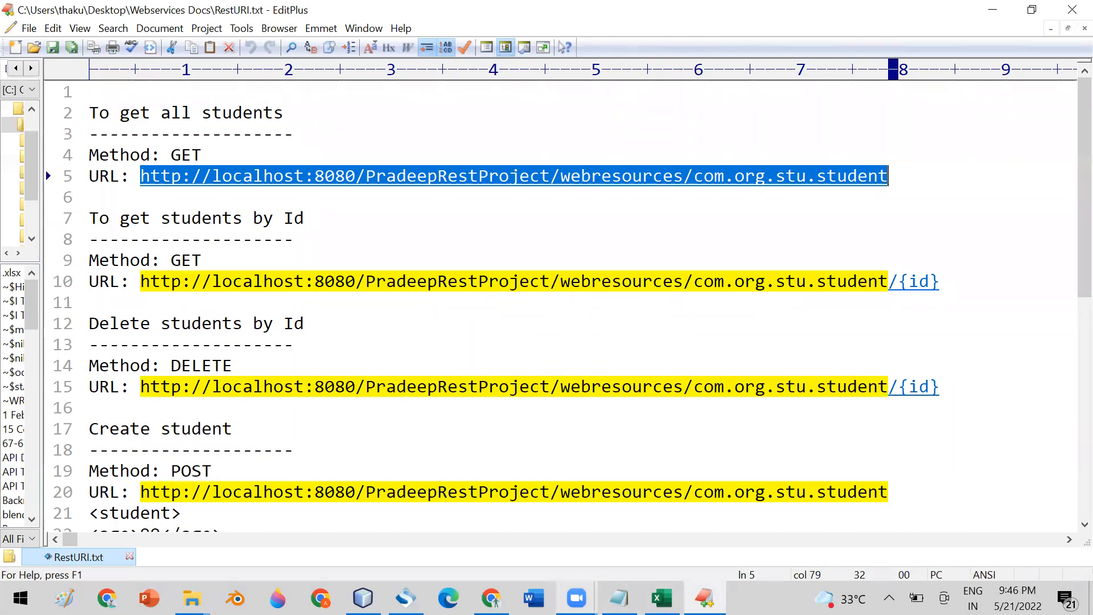
mouse_move(576, 598)
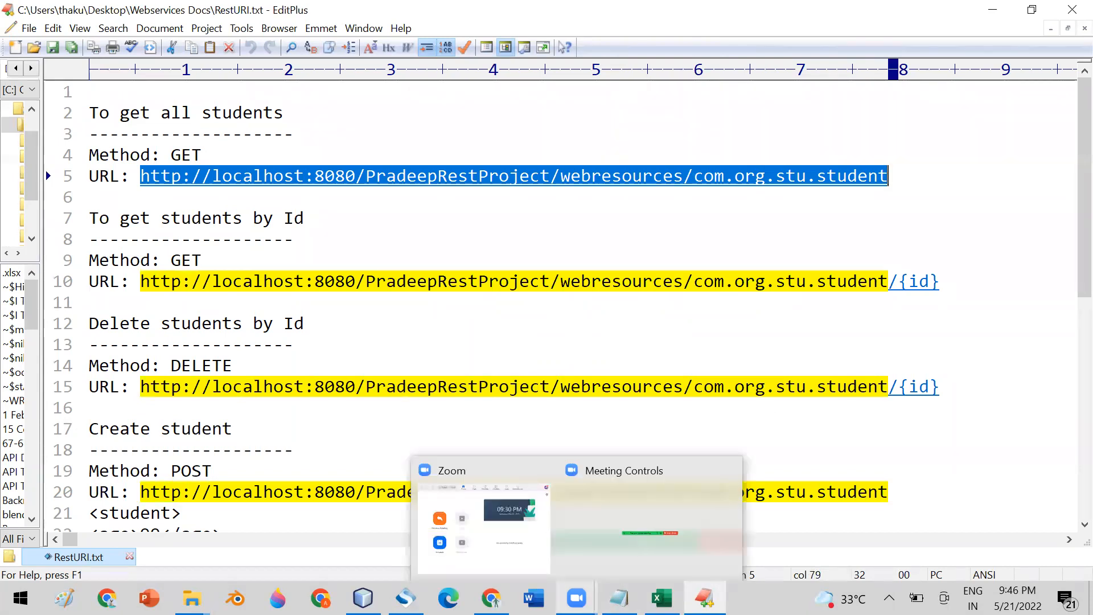
click(405, 598)
click(557, 301)
key(ctrl+v)
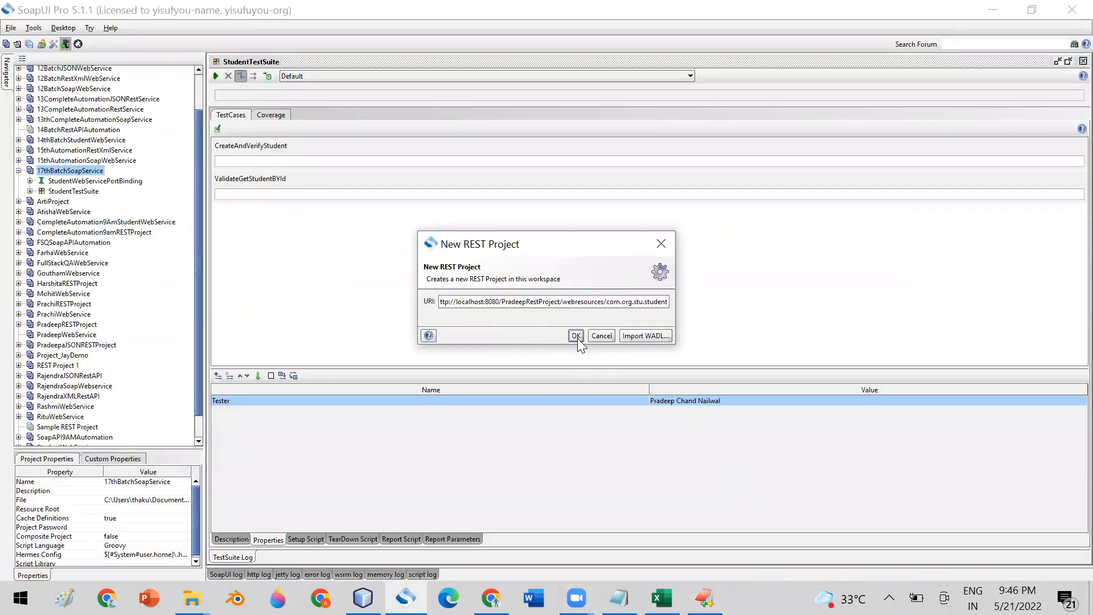
- Create REST Project 2 and close the ValidateGetStudentBYId test case window
click(575, 334)
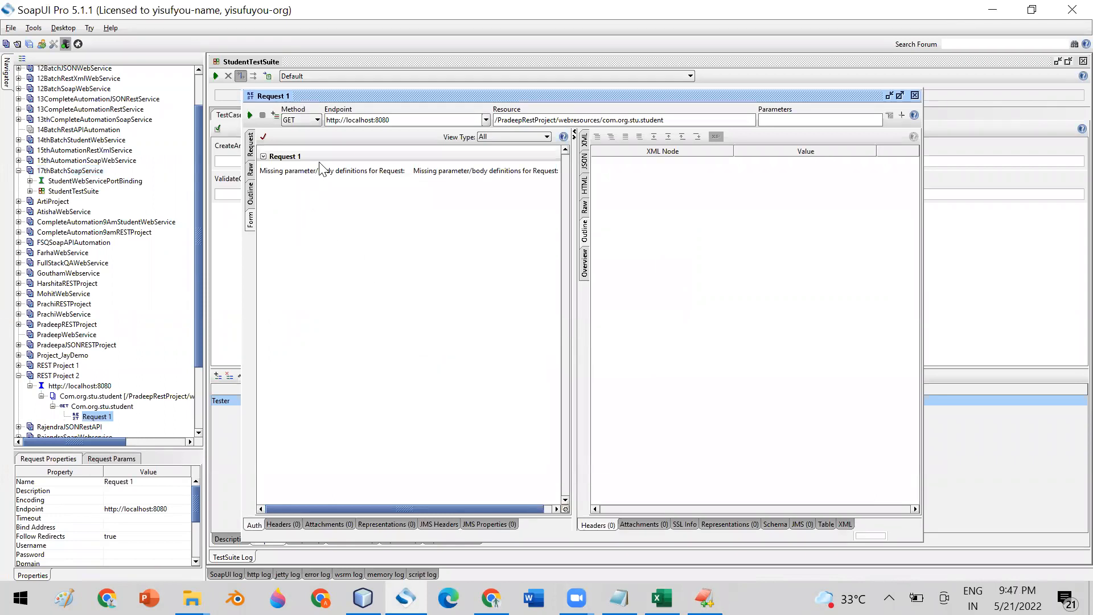
click(1068, 62)
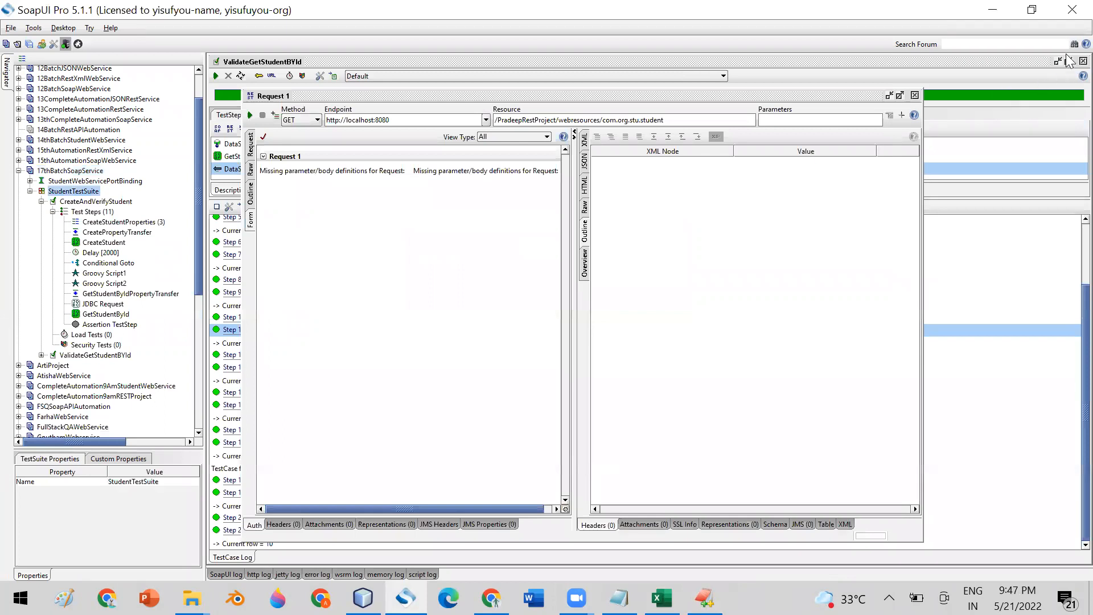
click(1070, 72)
click(1083, 61)
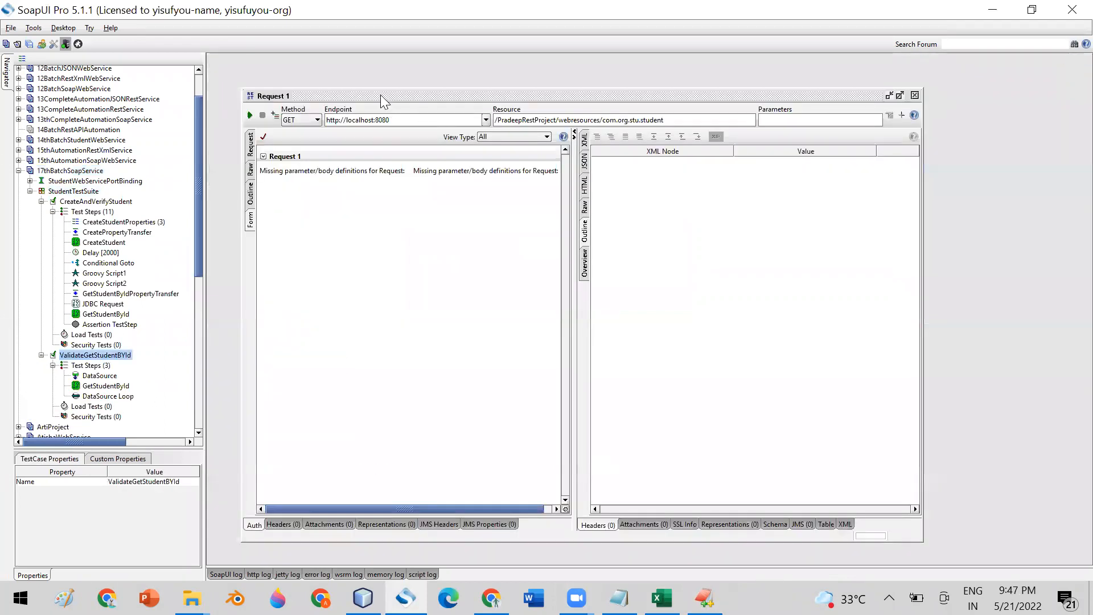
- Adjust the panels, close the Request 1 editor and select REST Project 2
drag(380, 95, 371, 61)
drag(200, 267, 210, 342)
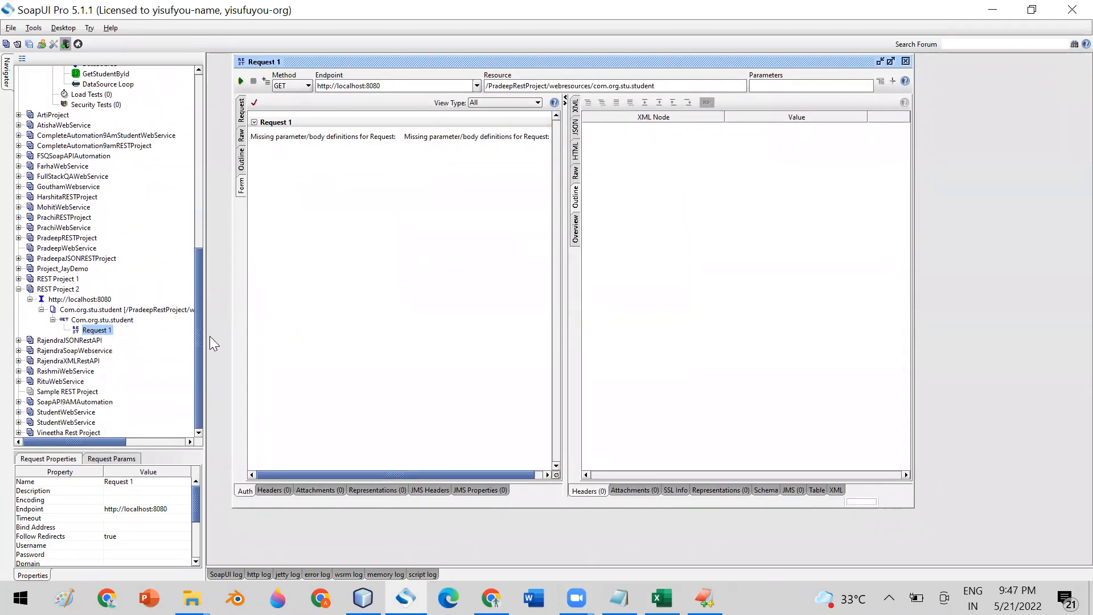
click(905, 61)
click(61, 289)
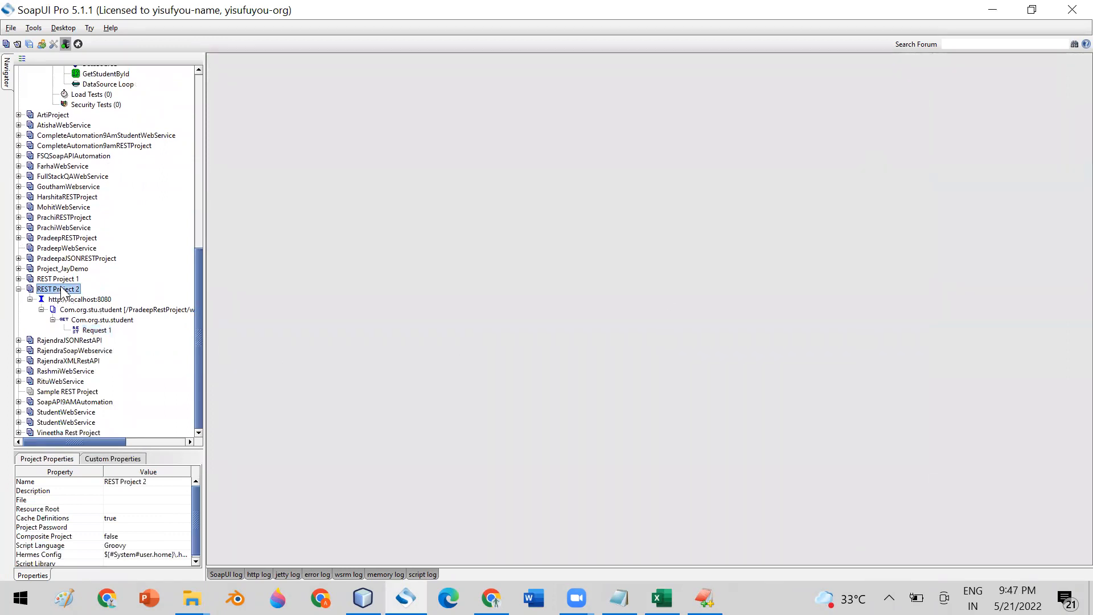
- Prefix REST Project 2 with '17th Batch' and drop the spaces so it reads 17thBatchRESTProject
right_click(62, 289)
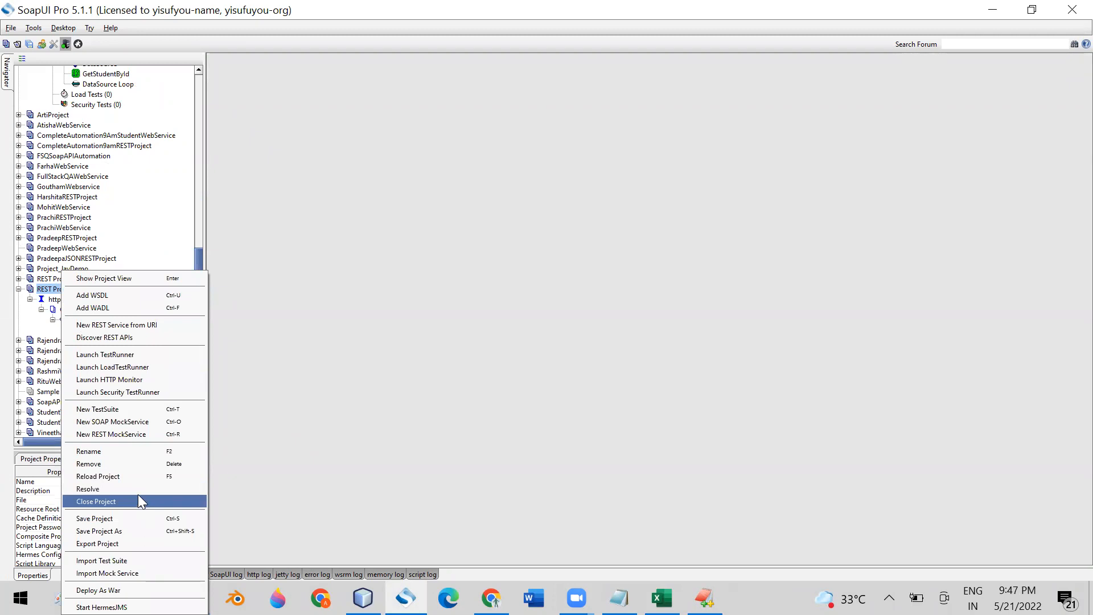
click(127, 451)
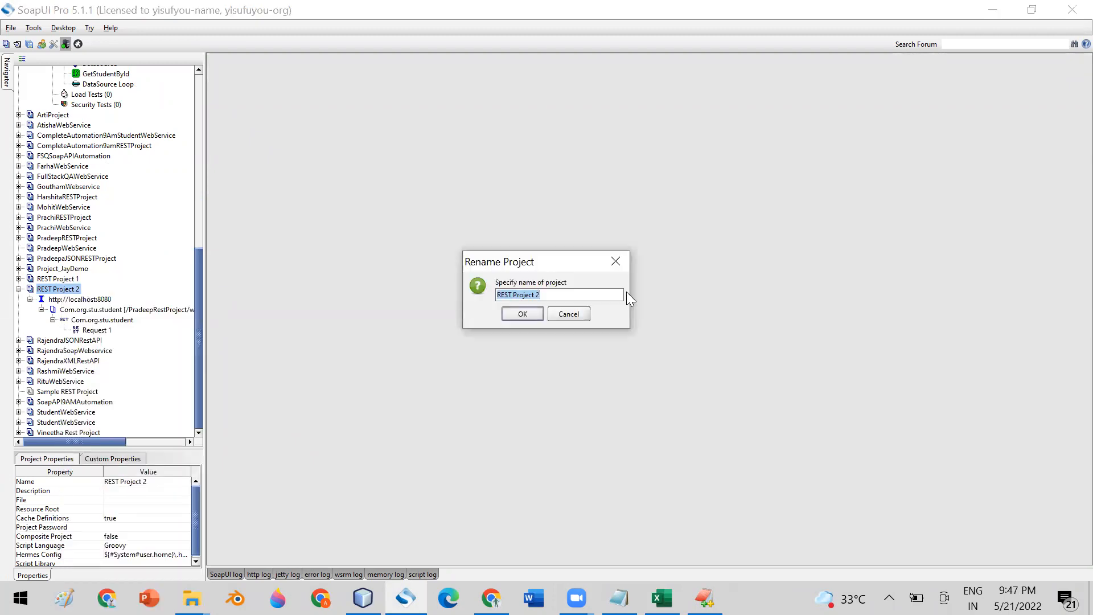
key(Right)
key(Left)
key(Left)
key(Left)
key(Left)
key(Left)
key(Left)
key(Left)
key(Left)
key(Left)
key(Left)
key(Left)
key(Left)
text(17th )
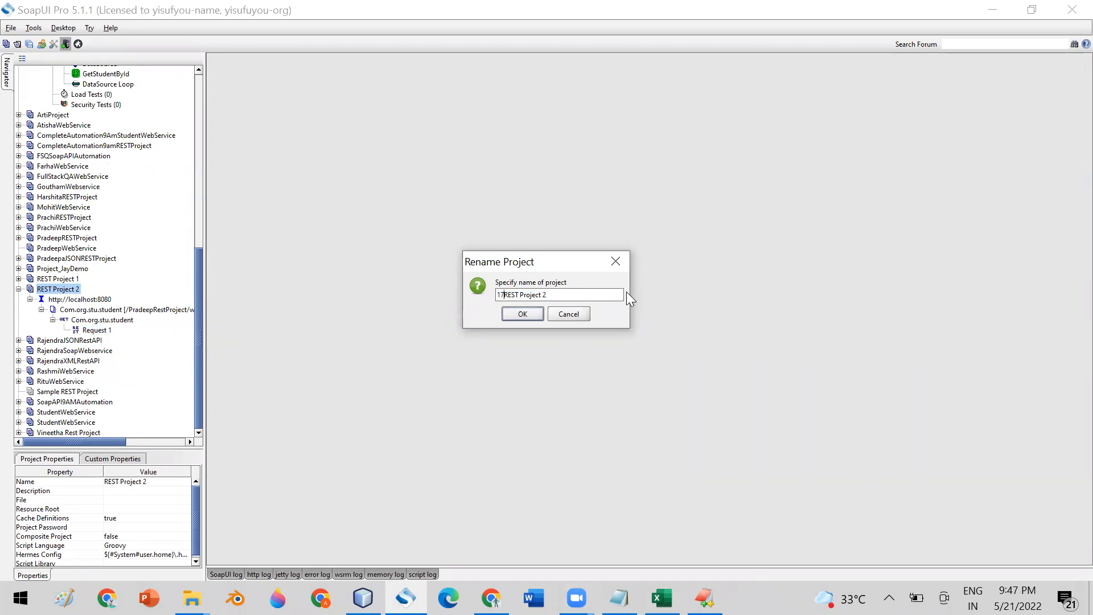
text(Batch)
click(546, 294)
key(BackSpace)
key(Left)
key(Left)
key(Left)
key(Left)
key(Left)
key(BackSpace)
click(521, 313)
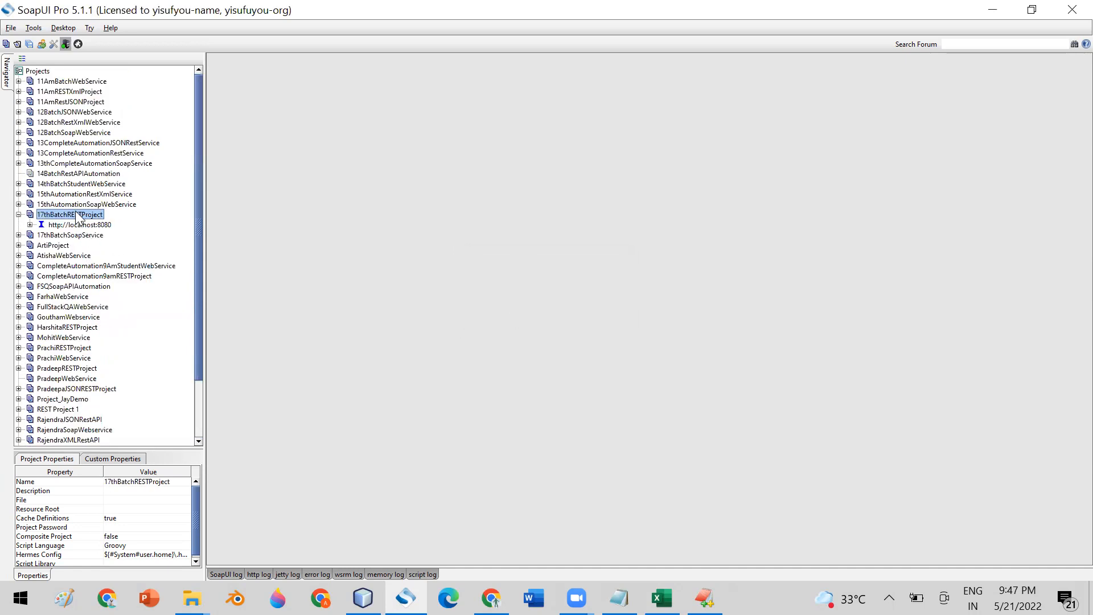
- Expand localhost:8080 down to GET Com.org.stu.student and open its Request 1
click(30, 225)
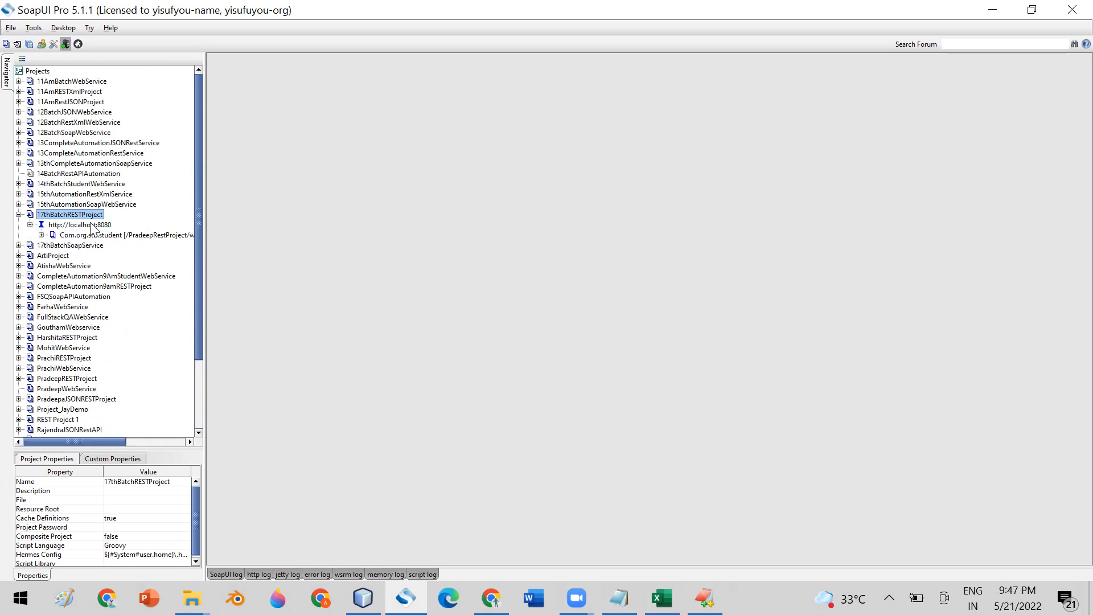
click(92, 225)
click(41, 234)
click(52, 245)
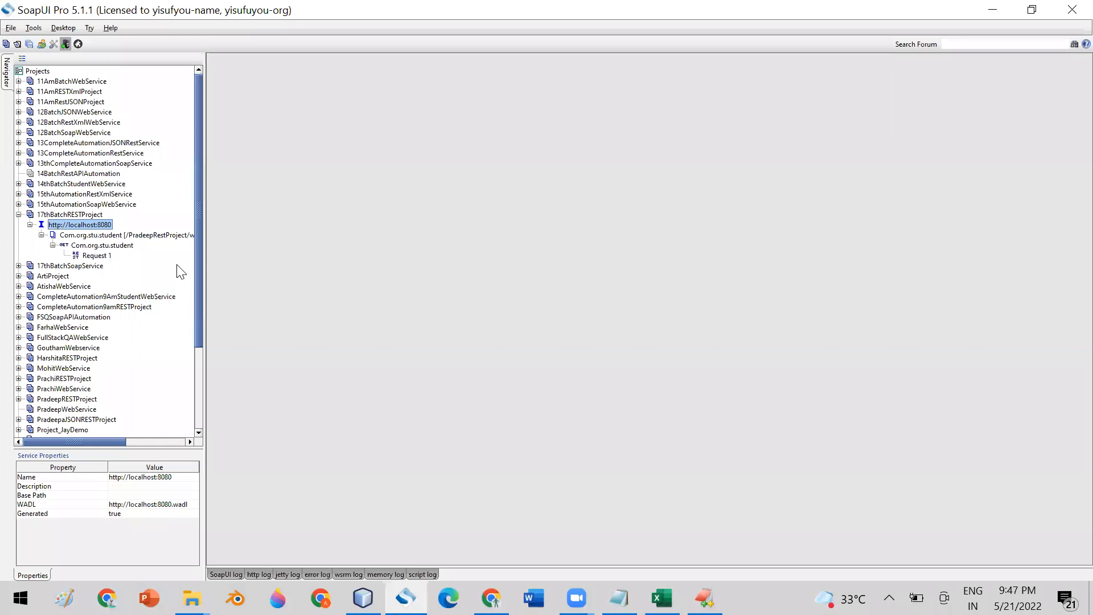
drag(202, 266, 322, 270)
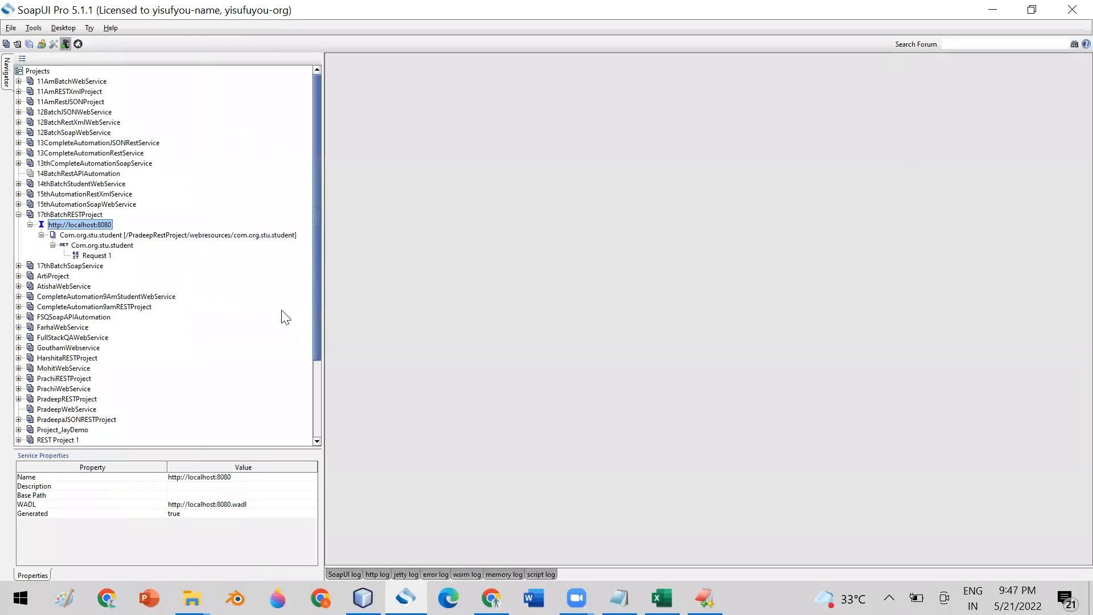
click(106, 245)
click(100, 257)
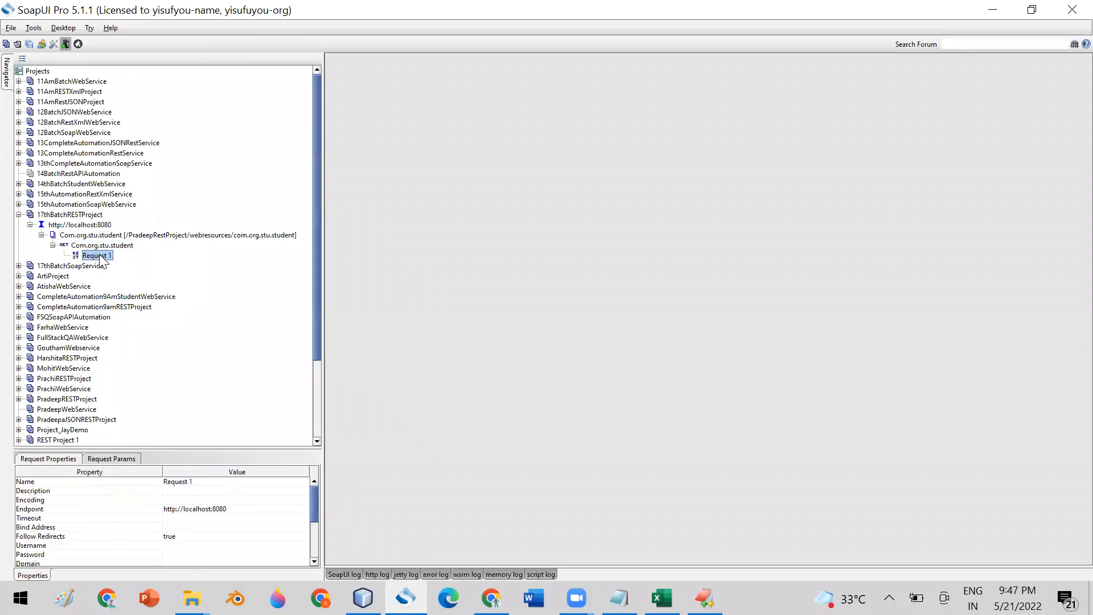
double_click(98, 256)
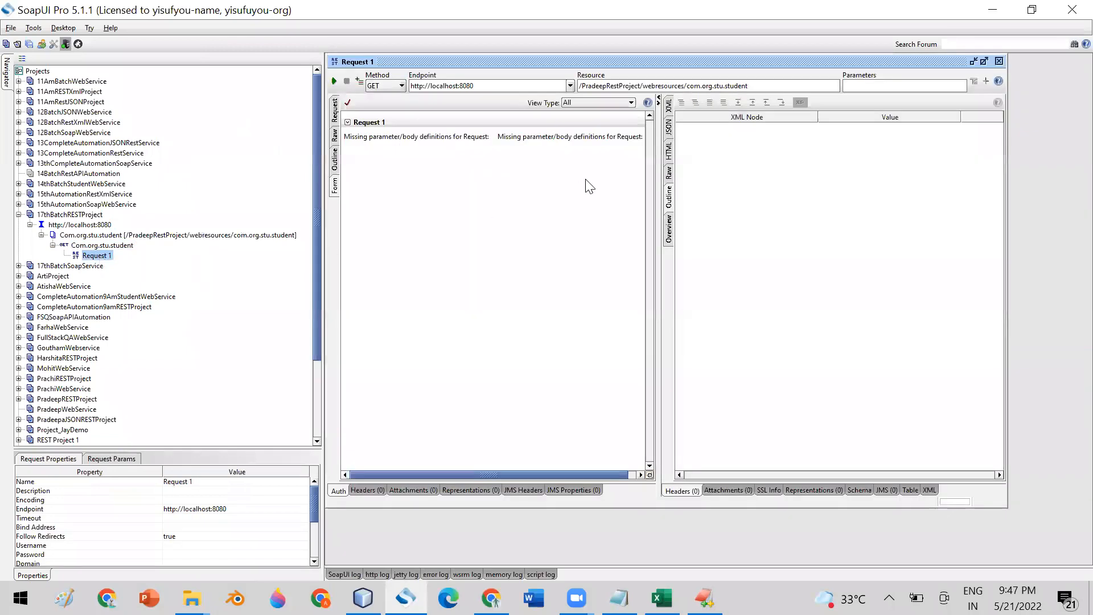
- Send the get-all-students request, review the XML student list, then close the editor
click(334, 82)
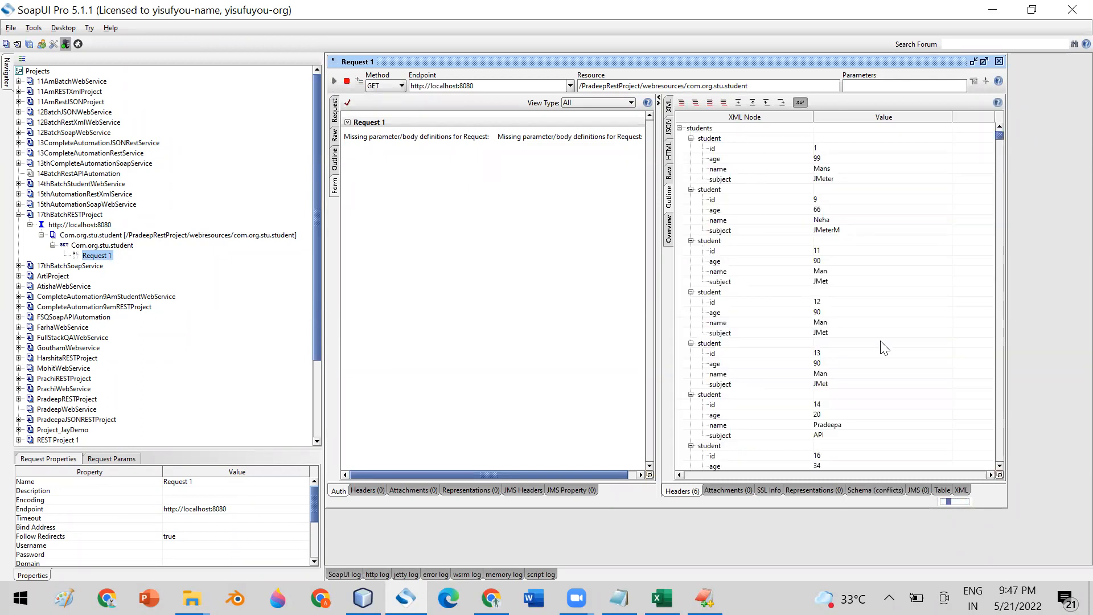
click(669, 107)
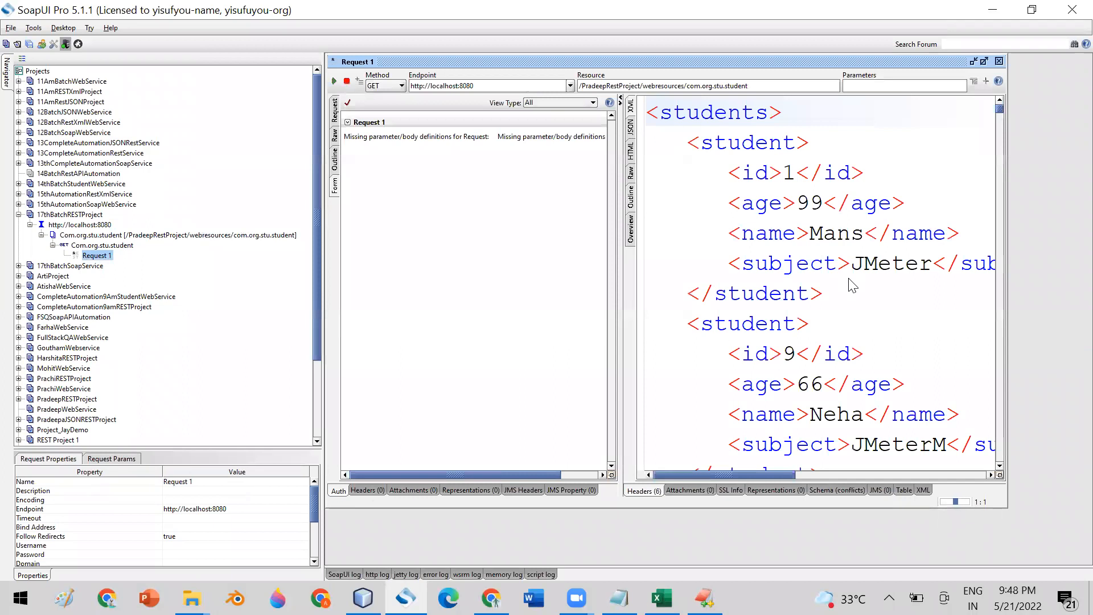
scroll(789, 196, down, 1)
scroll(784, 197, down, 15)
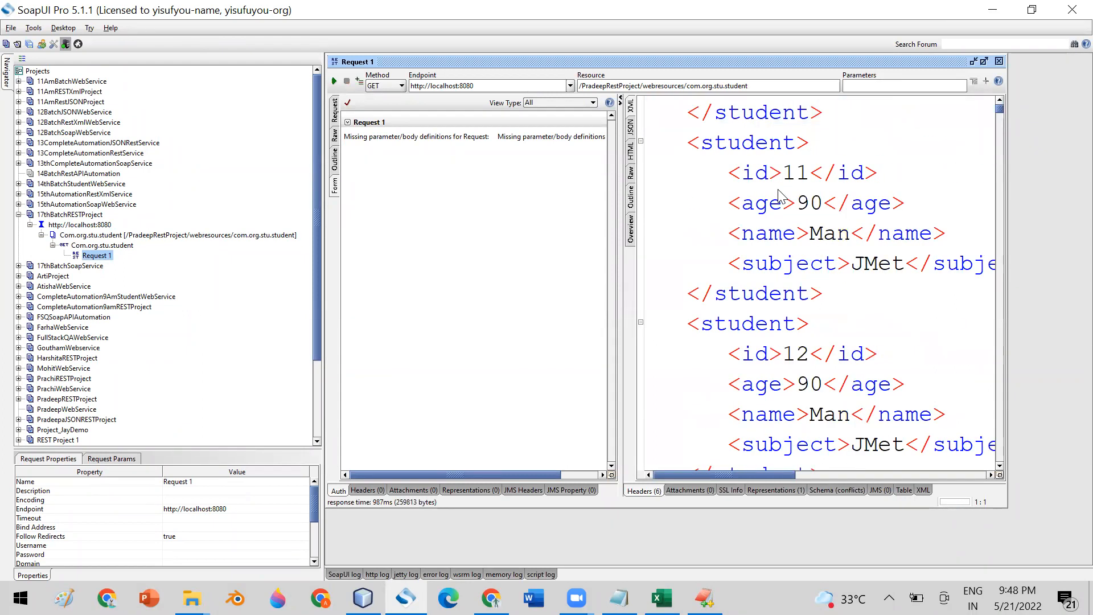
scroll(747, 238, down, 4)
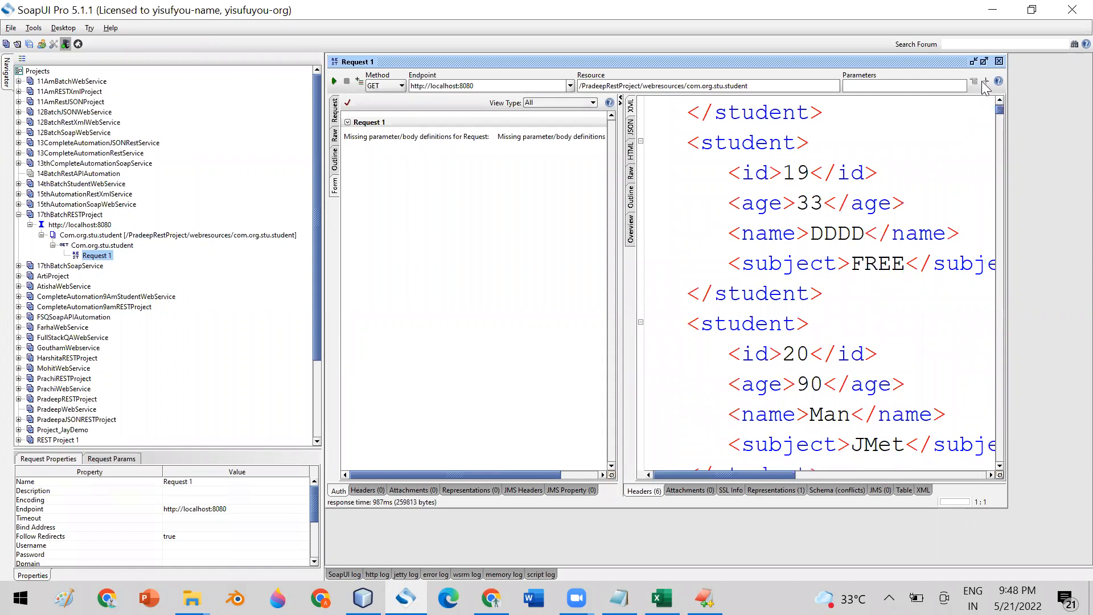
click(999, 61)
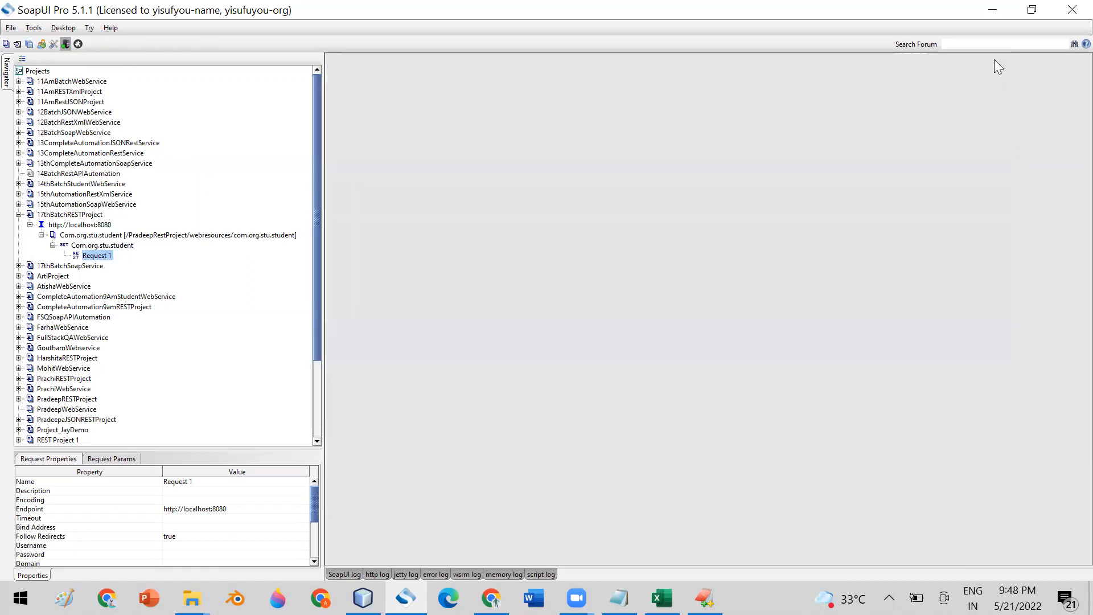
- Begin renaming the GET Com.org.stu.student method to 'GET', then cancel
click(91, 246)
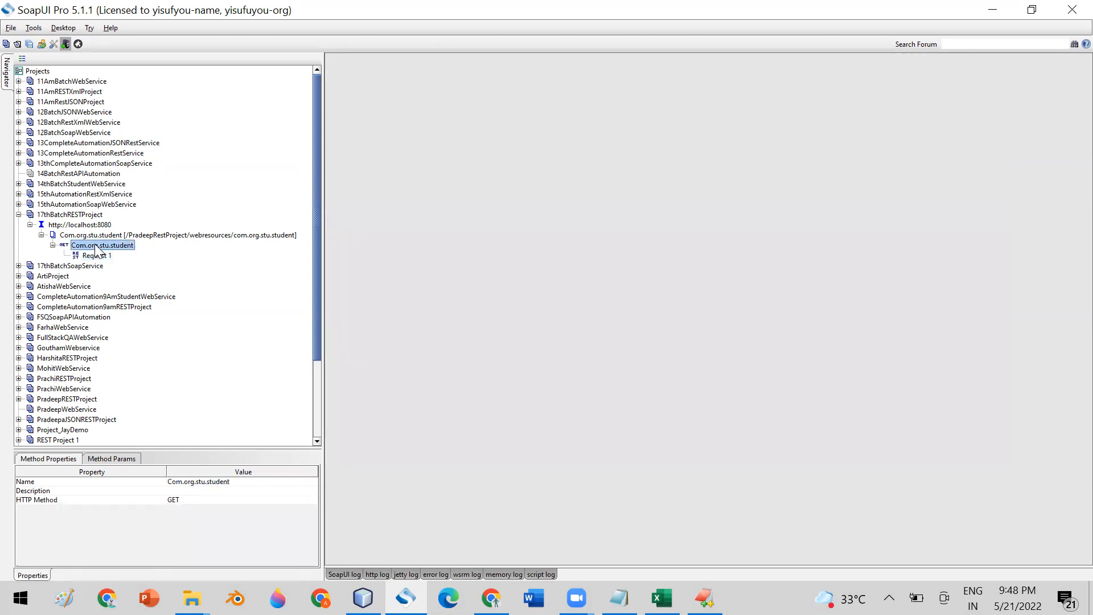
right_click(92, 246)
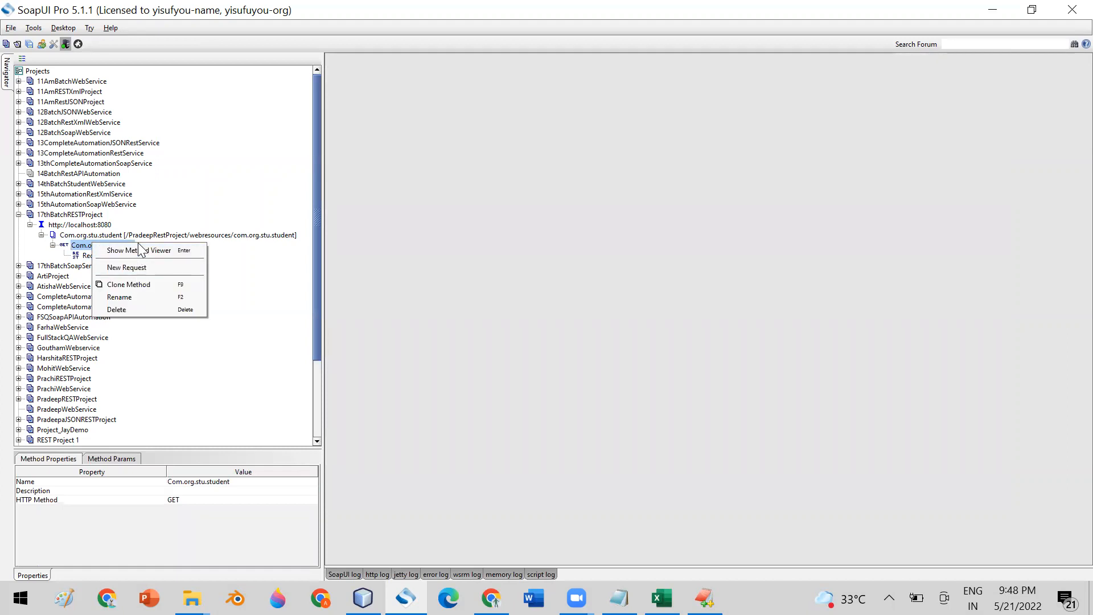
click(138, 297)
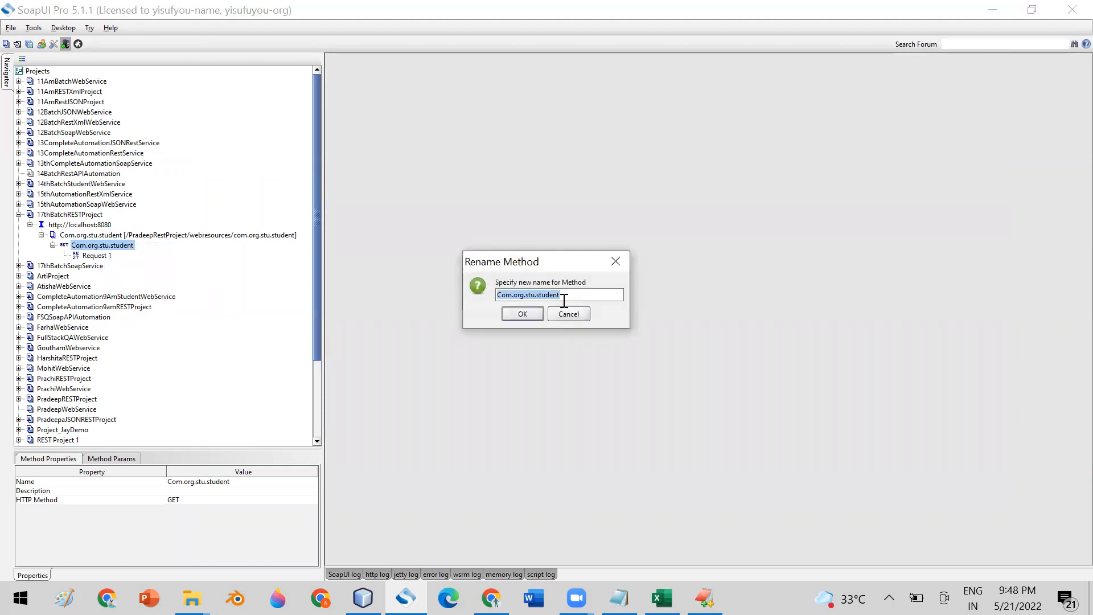
text(GET)
drag(511, 295, 495, 297)
click(560, 314)
- Rename Request 1 to GetAllStudentsRequest
click(94, 255)
right_click(85, 258)
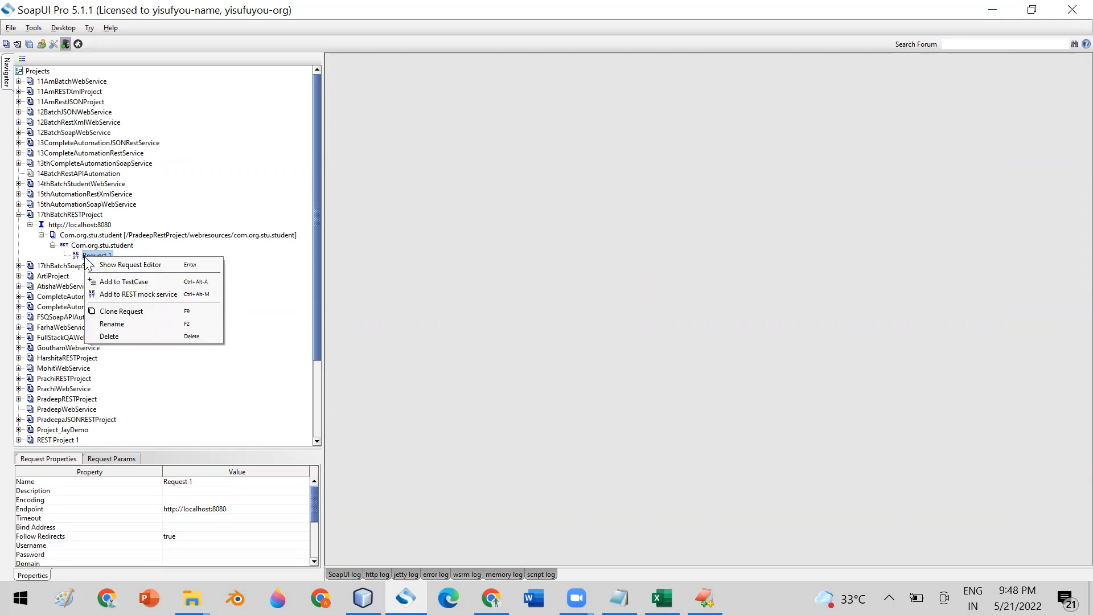
click(126, 323)
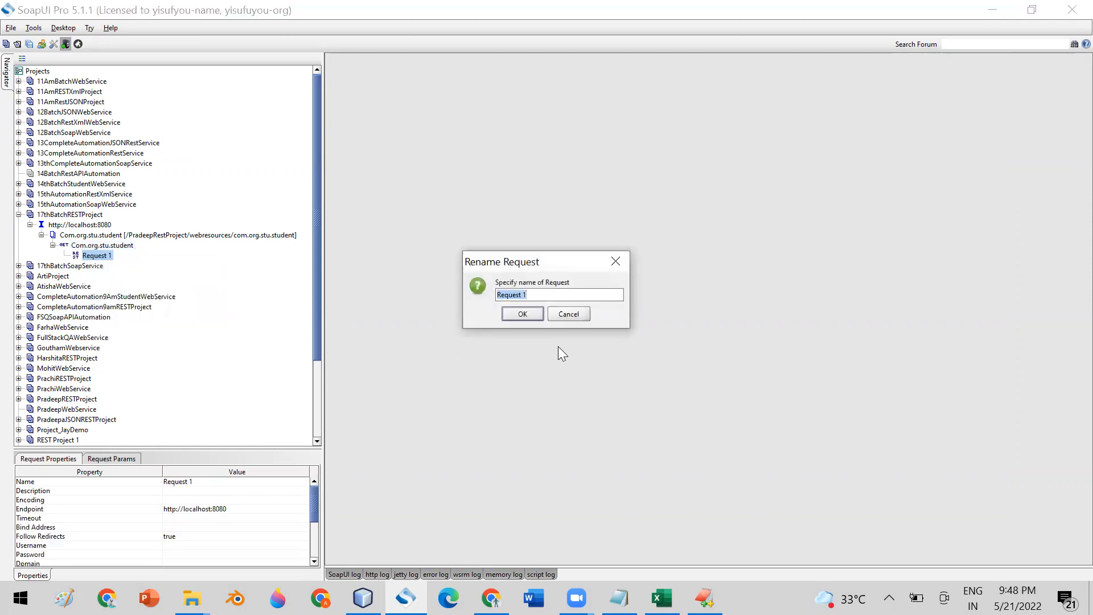
text(GetAllStudentsRequest)
click(515, 314)
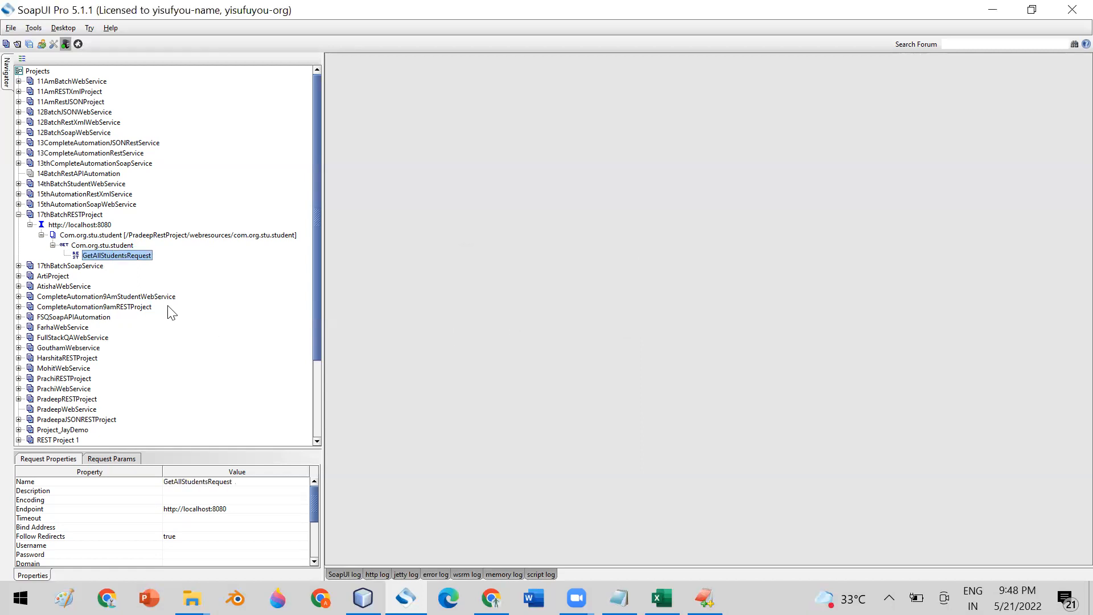
- In EditPlus, select the get-by-id URL ending in {id} on line 10 of RestURI.txt
click(704, 598)
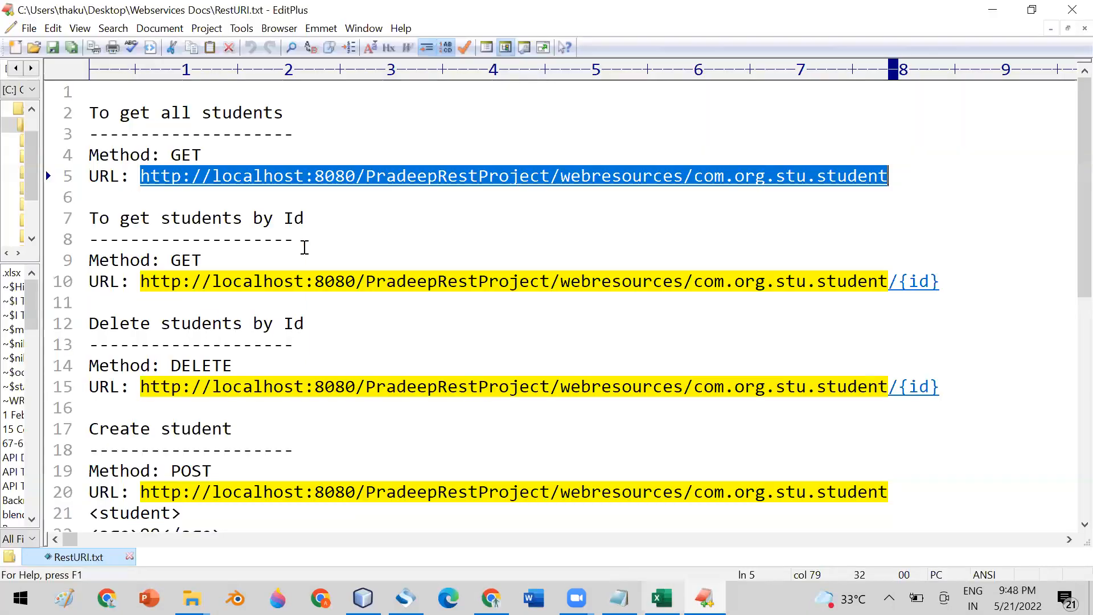
drag(141, 281, 561, 281)
drag(635, 278, 941, 280)
key(ctrl+c)
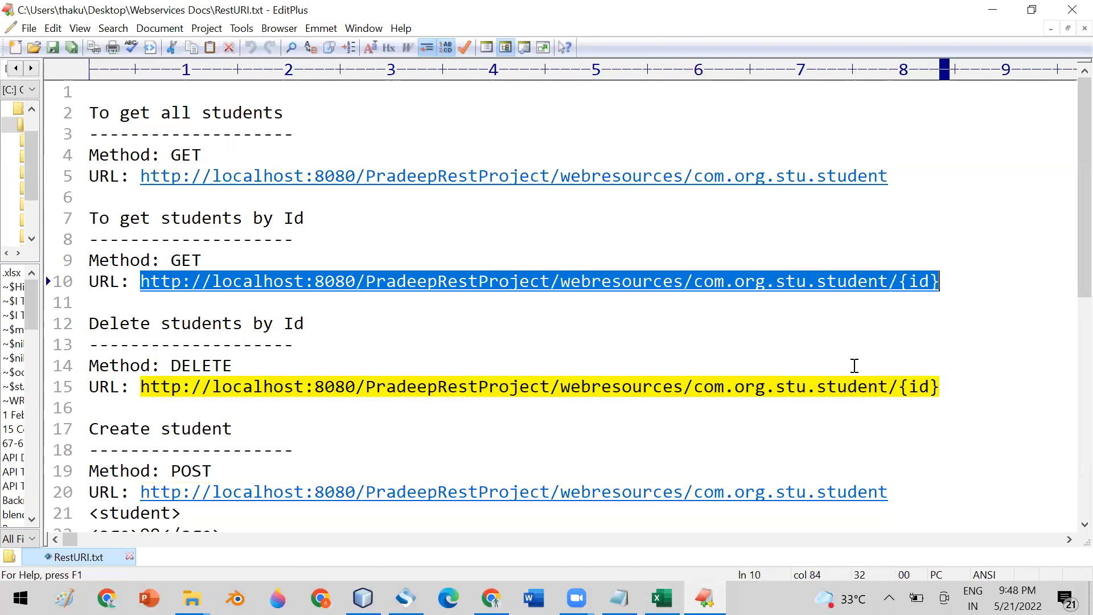
- Add the pasted .../com.org.stu.student/{id} URL as a child resource under Com.org.stu.student
click(406, 598)
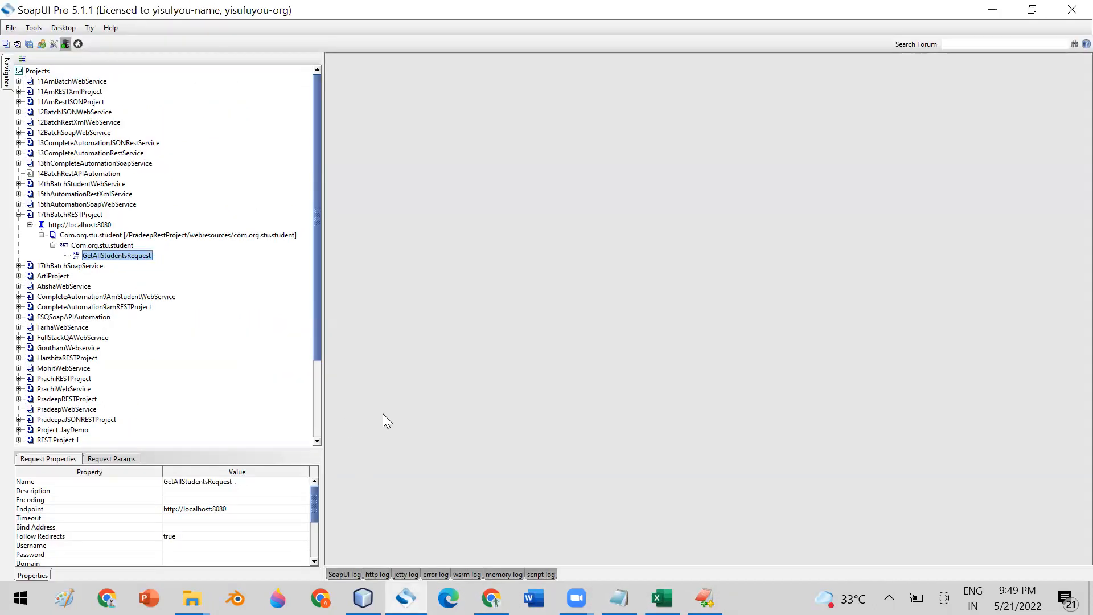
click(69, 227)
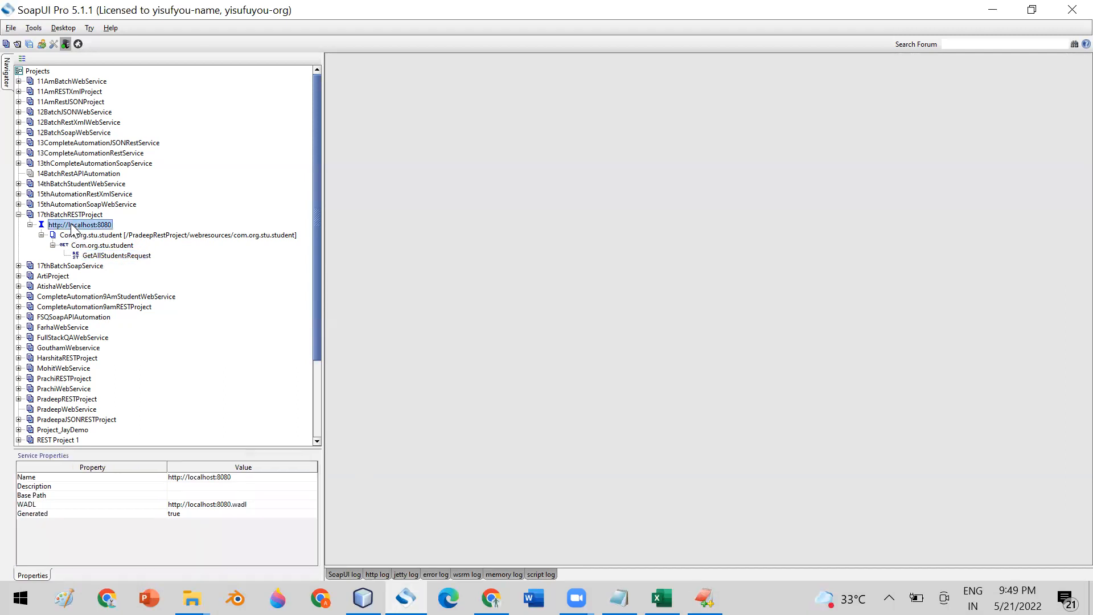
right_click(61, 226)
click(62, 226)
right_click(60, 224)
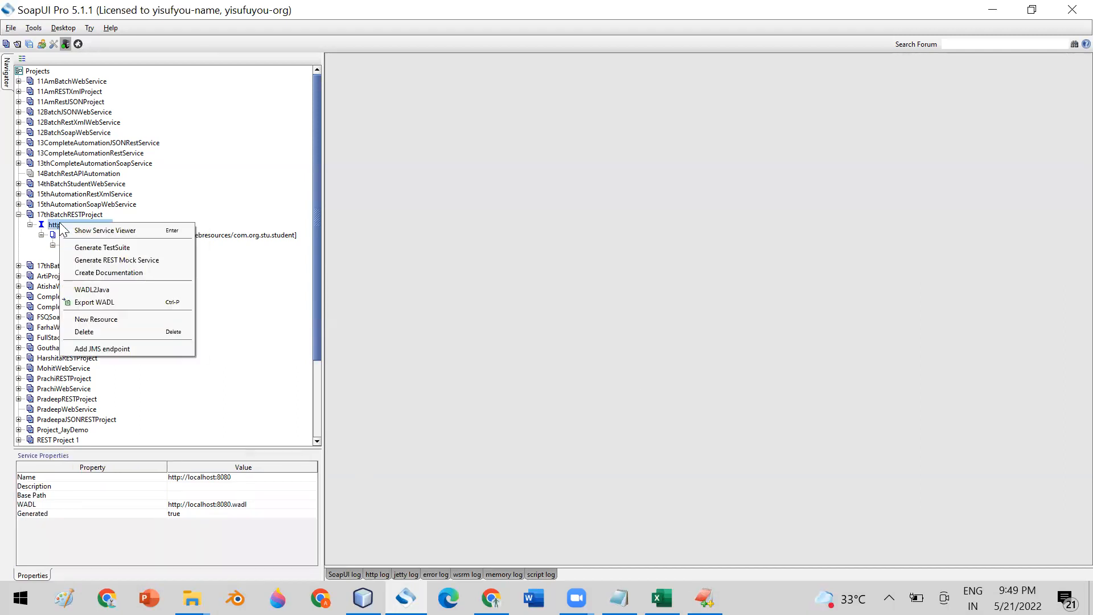
click(131, 318)
key(BackSpace)
key(ctrl+v)
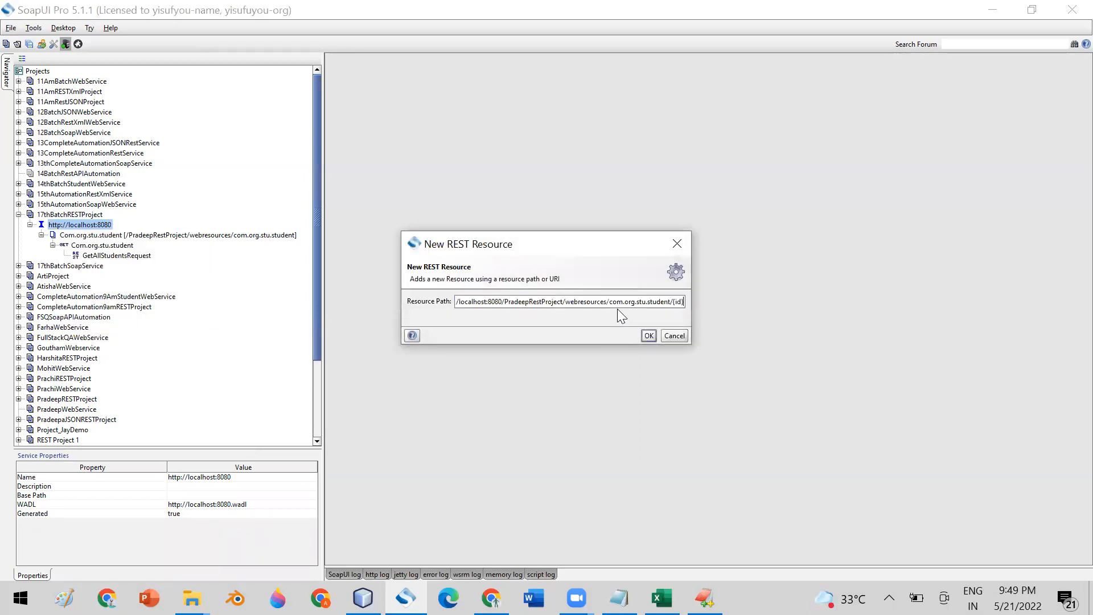
click(649, 335)
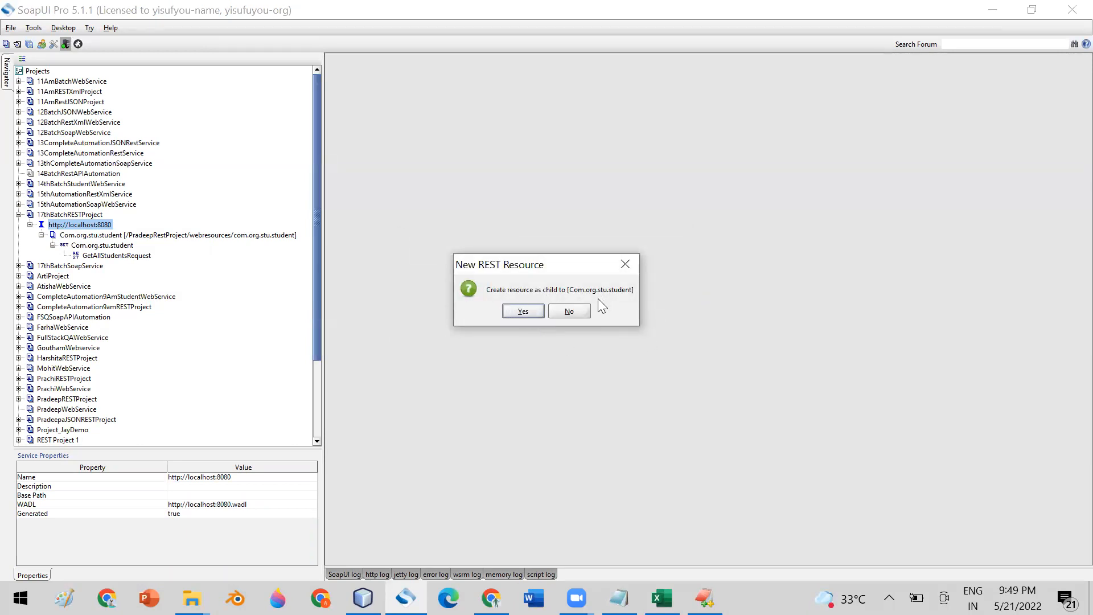
click(523, 311)
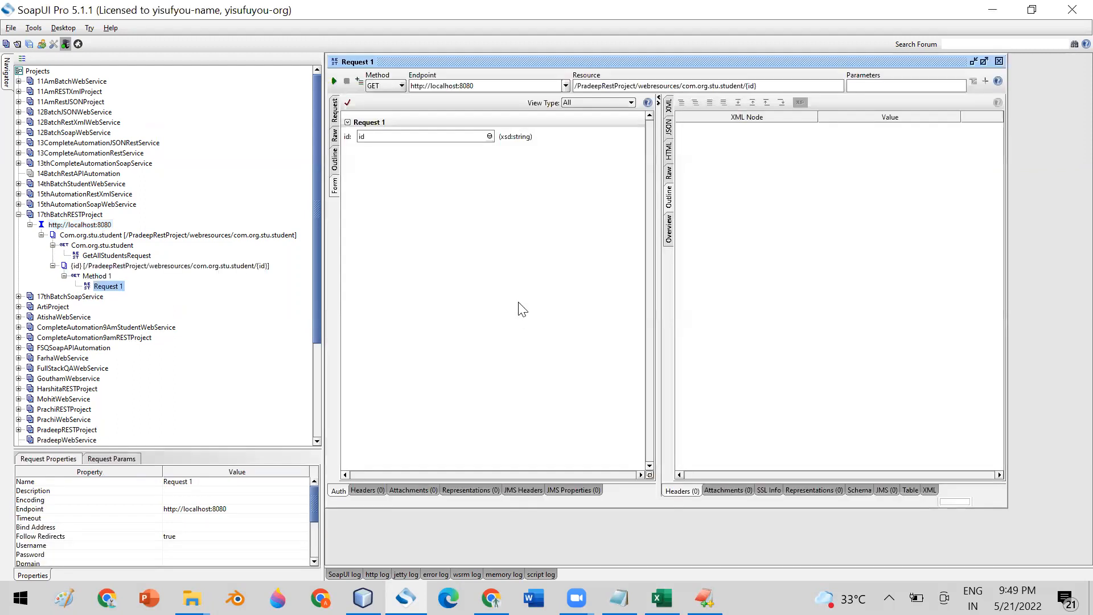
click(92, 276)
click(107, 286)
- Prefix the {id} resource's Request 1 with GetStudentById to make GetStudentByIdRequest
right_click(106, 288)
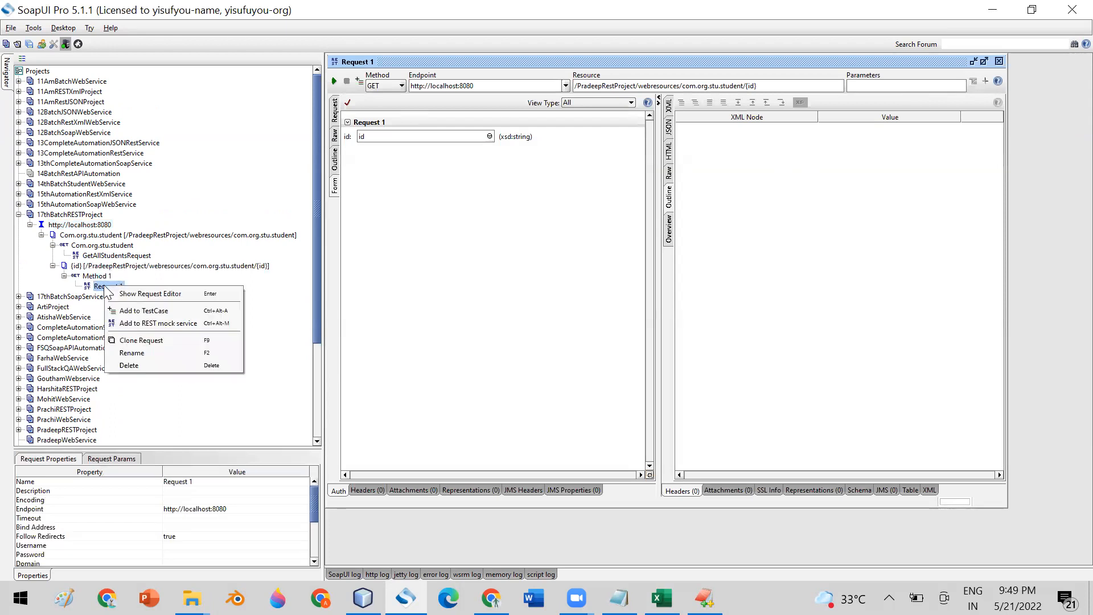
click(152, 354)
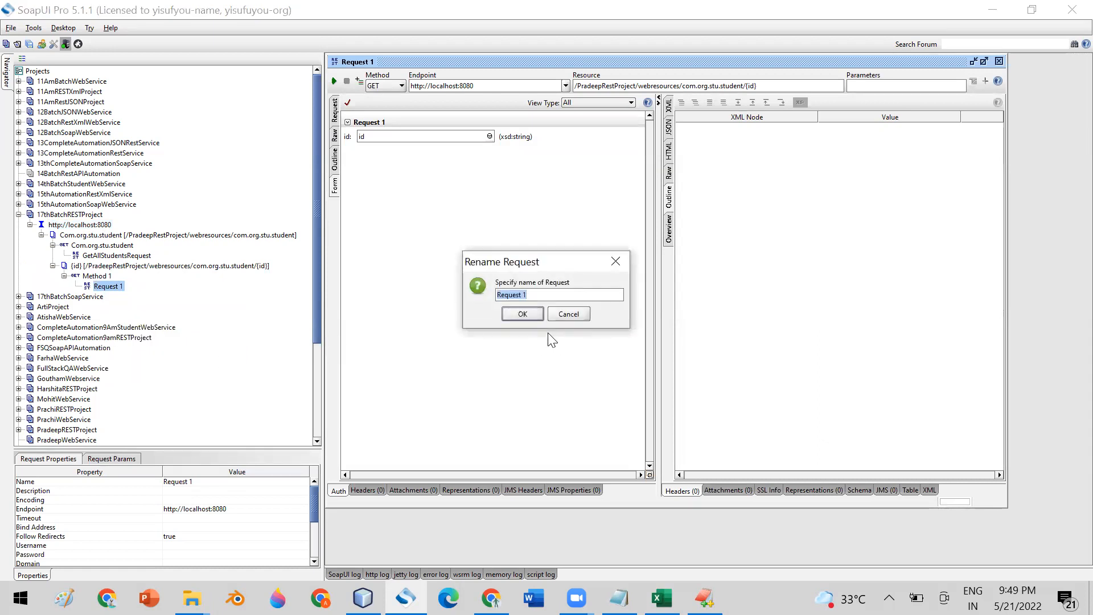
click(555, 294)
text(GetStudentById)
drag(579, 295, 442, 286)
click(519, 314)
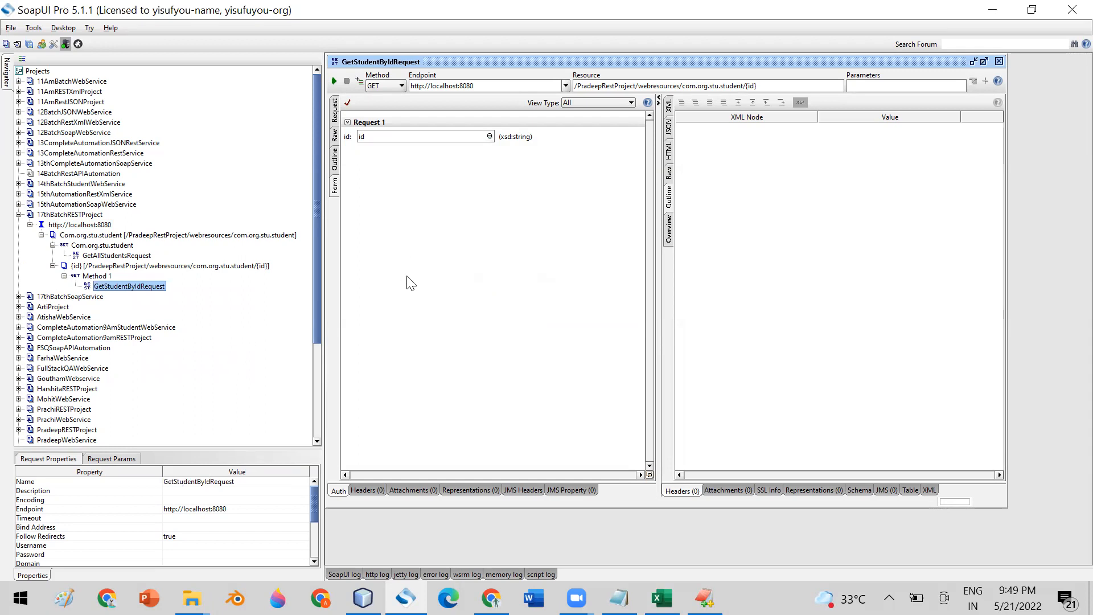
- Keep GET as the request method and close the Resource editor unchanged
click(385, 83)
click(385, 83)
click(760, 85)
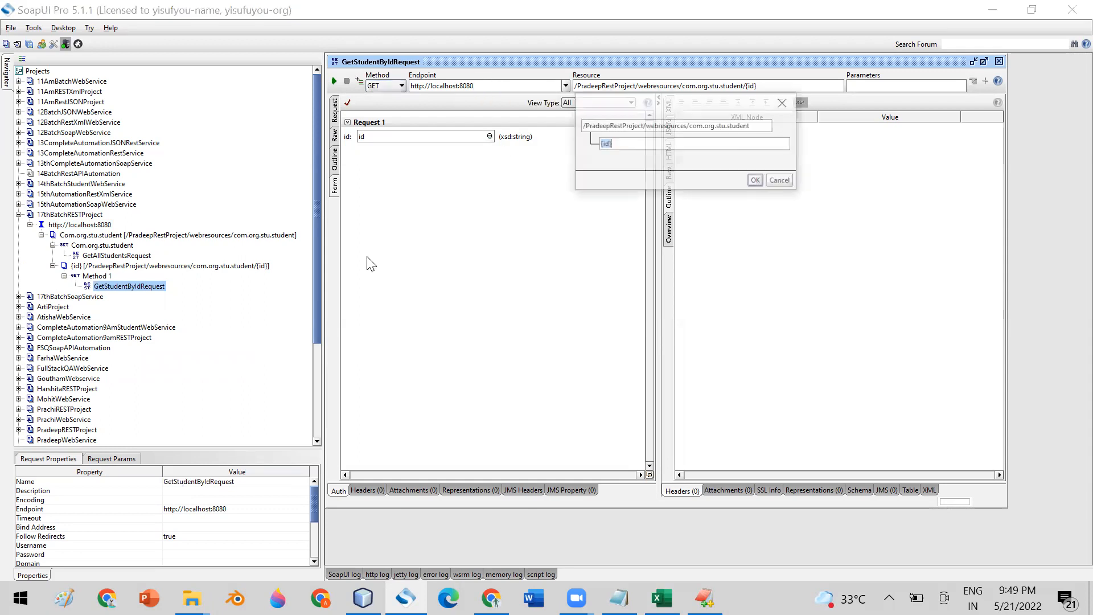
click(776, 179)
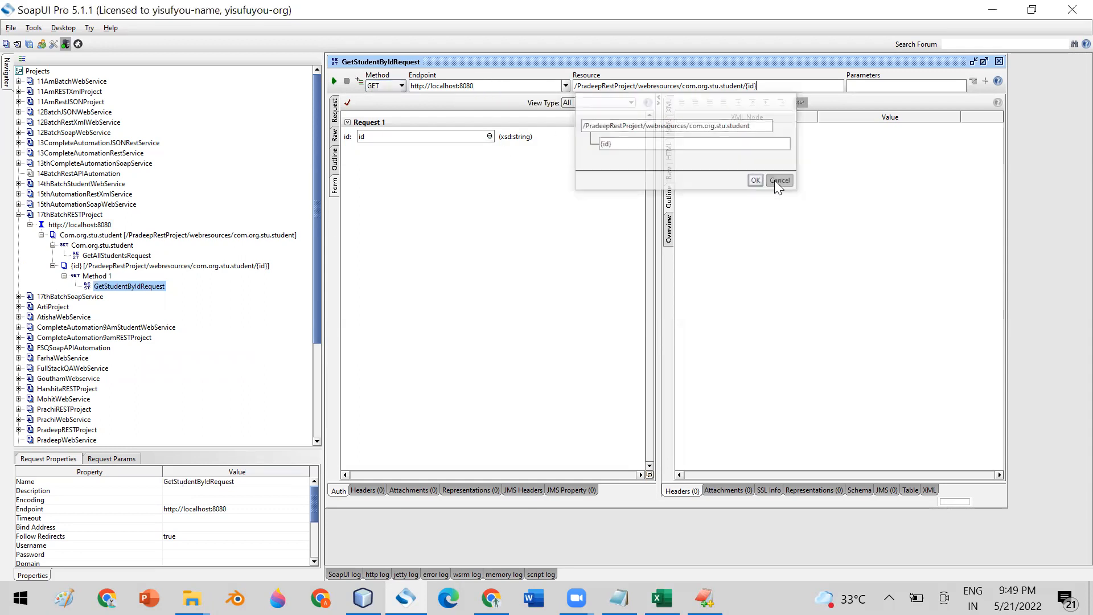
- View the id template parameter in the table, then select {id} on RestURI.txt line 10
click(335, 111)
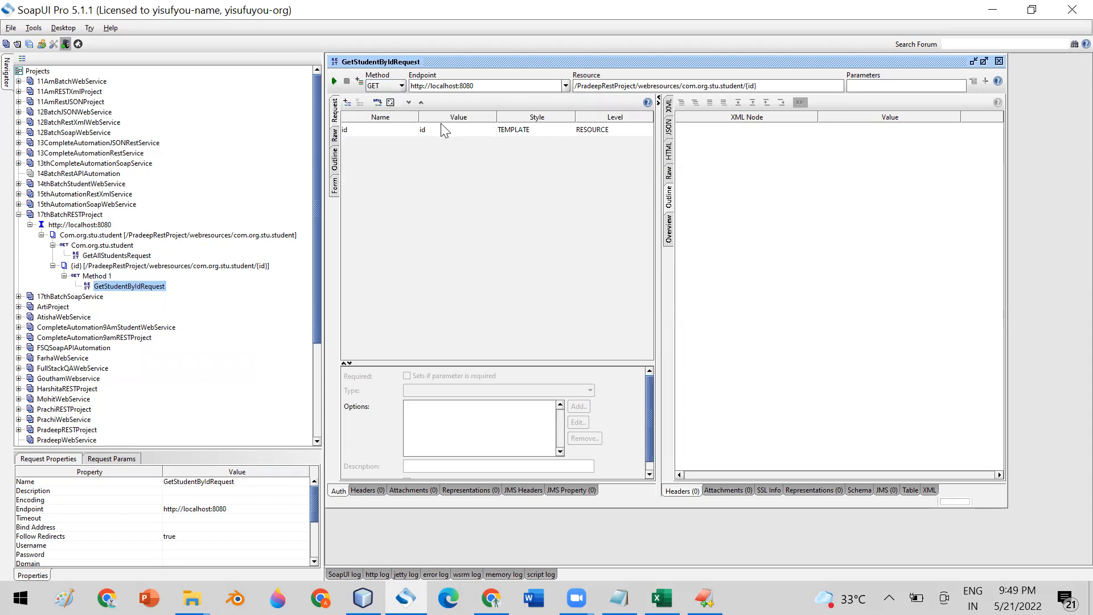
click(443, 129)
click(705, 598)
drag(898, 281, 958, 281)
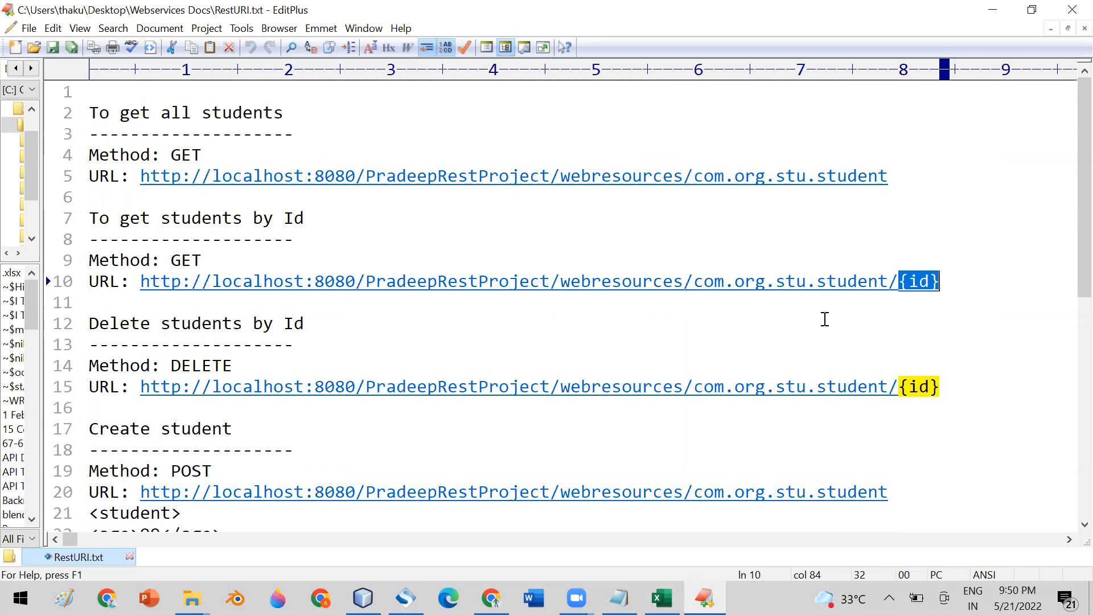
- Delete the stray '?use=oo' text after {id} on line 10 of RestURI.txt
click(840, 281)
drag(959, 281, 900, 281)
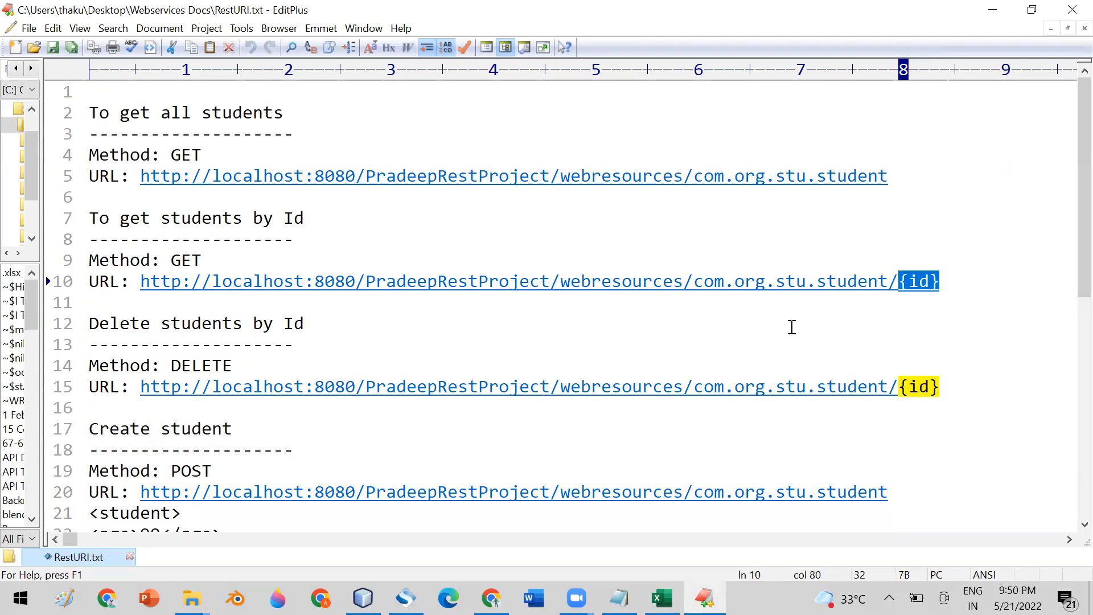
click(958, 282)
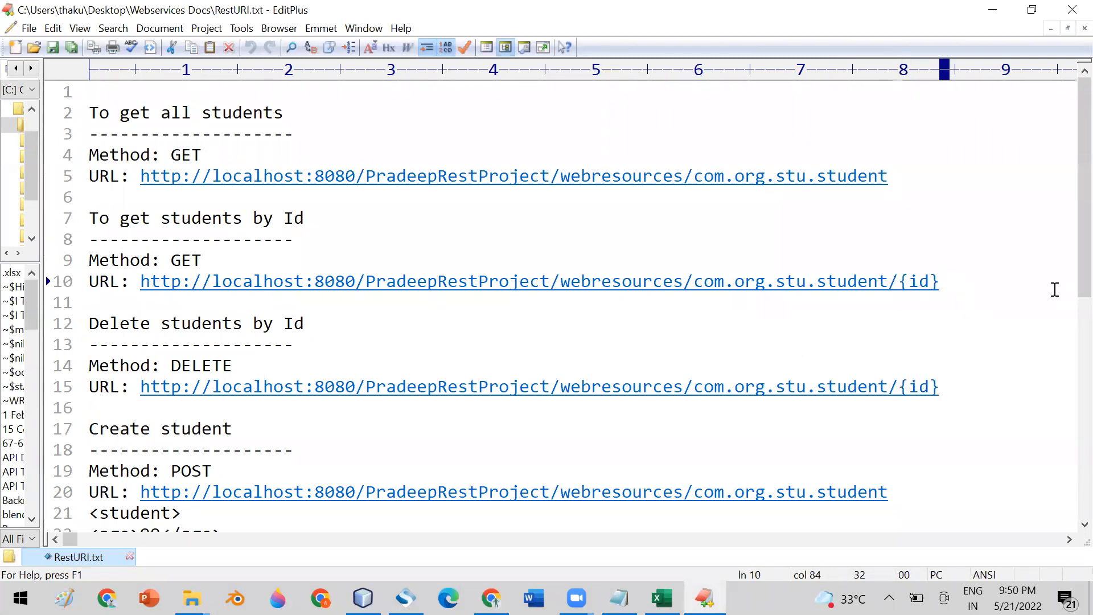
text(?)
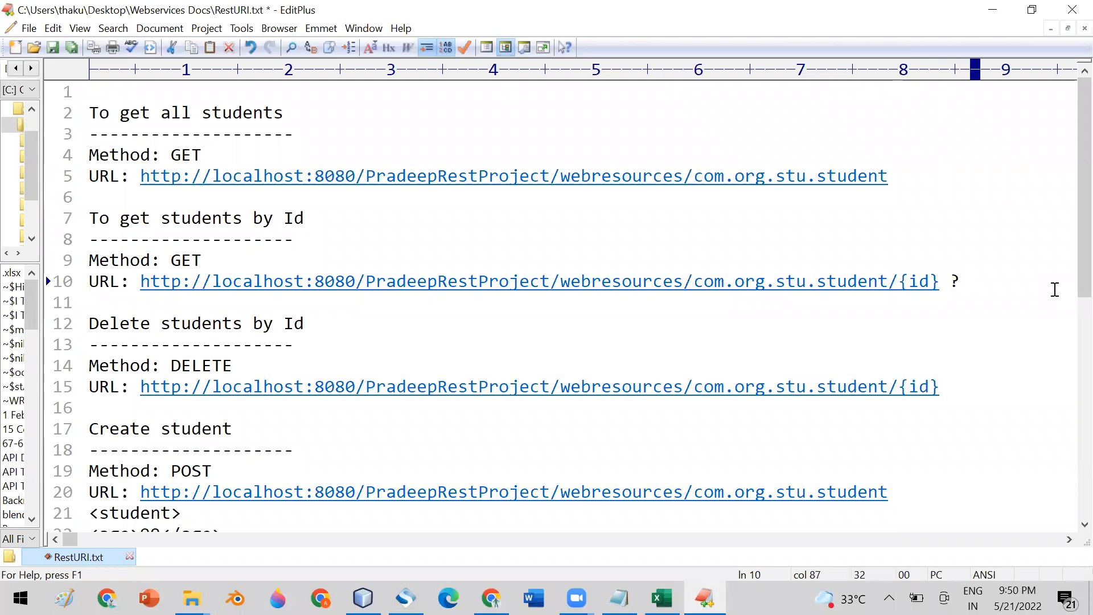
text(use)
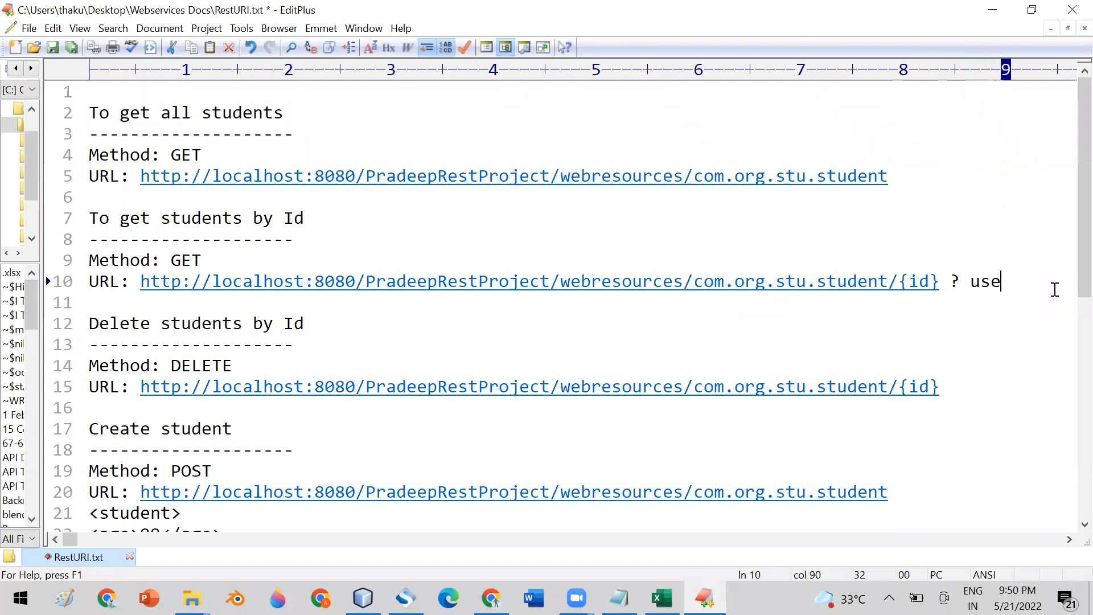
text(=oo)
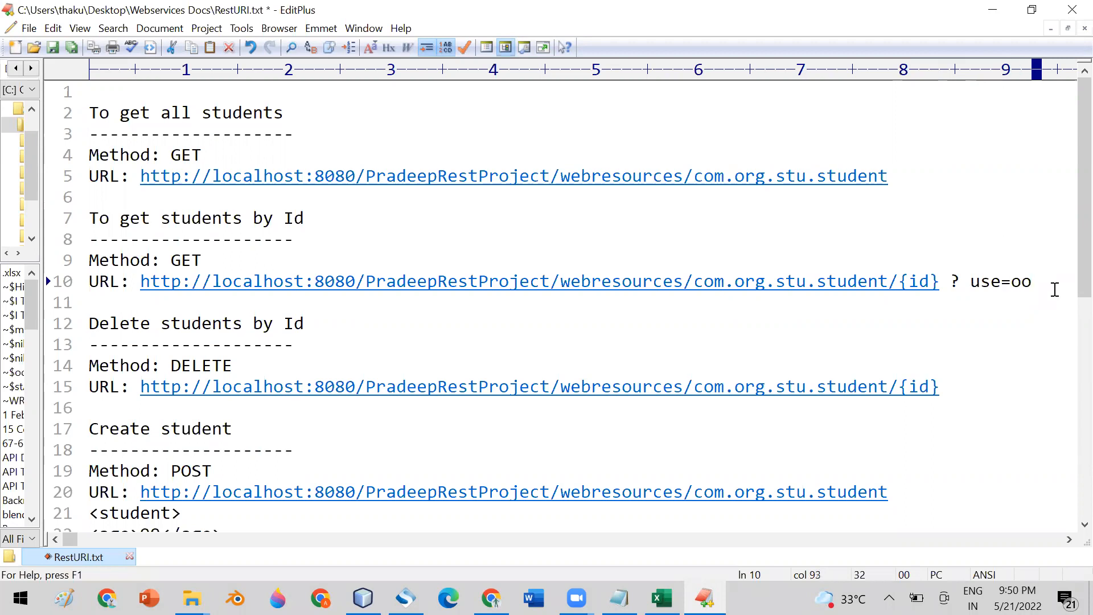
click(953, 281)
mouse_move(963, 282)
mouse_down()
mouse_move(1039, 284)
mouse_move(974, 283)
mouse_up()
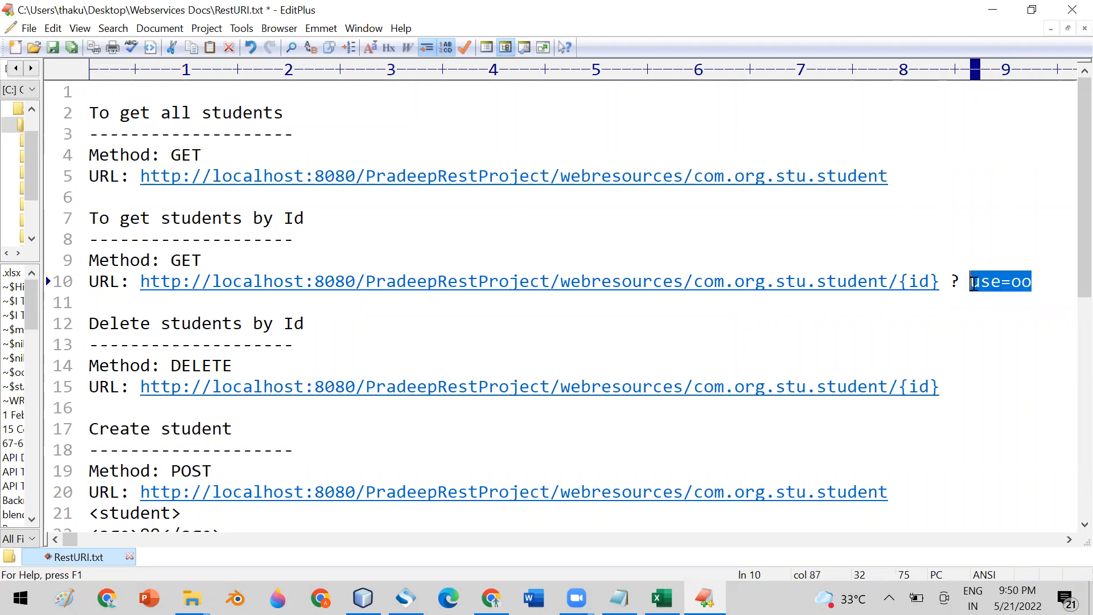
key(BackSpace)
key(BackSpace)
key(BackSpace)
key(BackSpace)
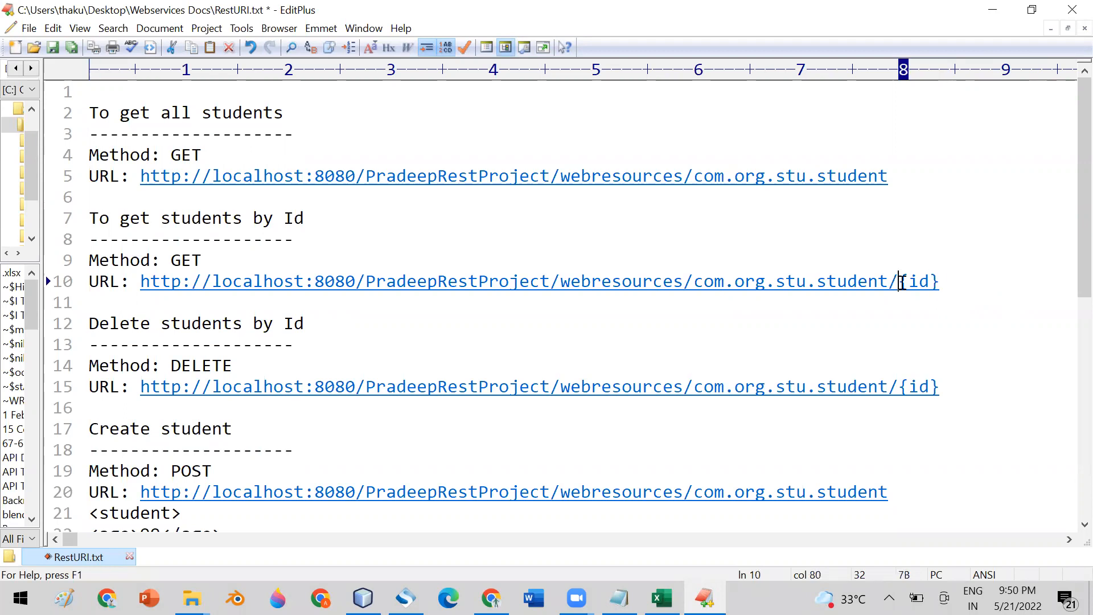
- Confirm line 10's URL now ends in /{id} and go back to SoapUI Pro
drag(900, 282, 941, 282)
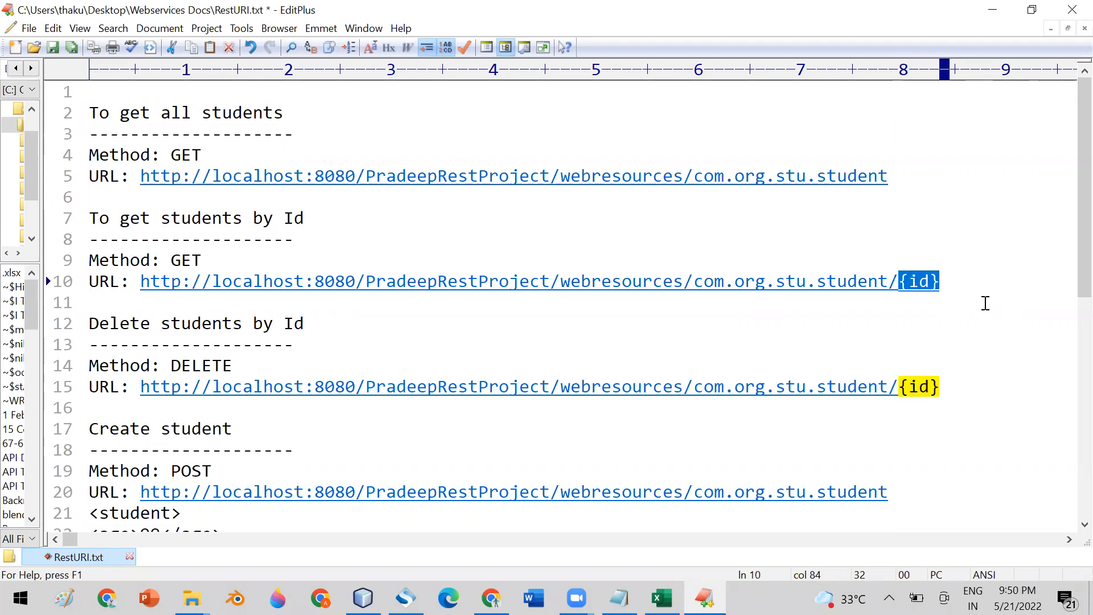
drag(891, 281, 941, 281)
click(924, 307)
drag(892, 280, 940, 280)
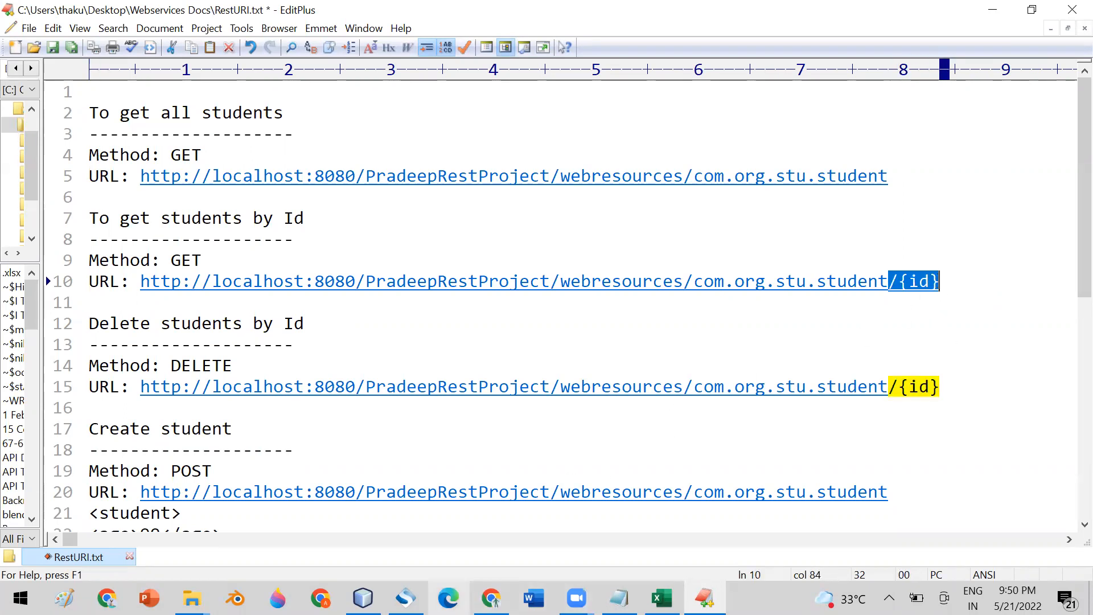
click(406, 598)
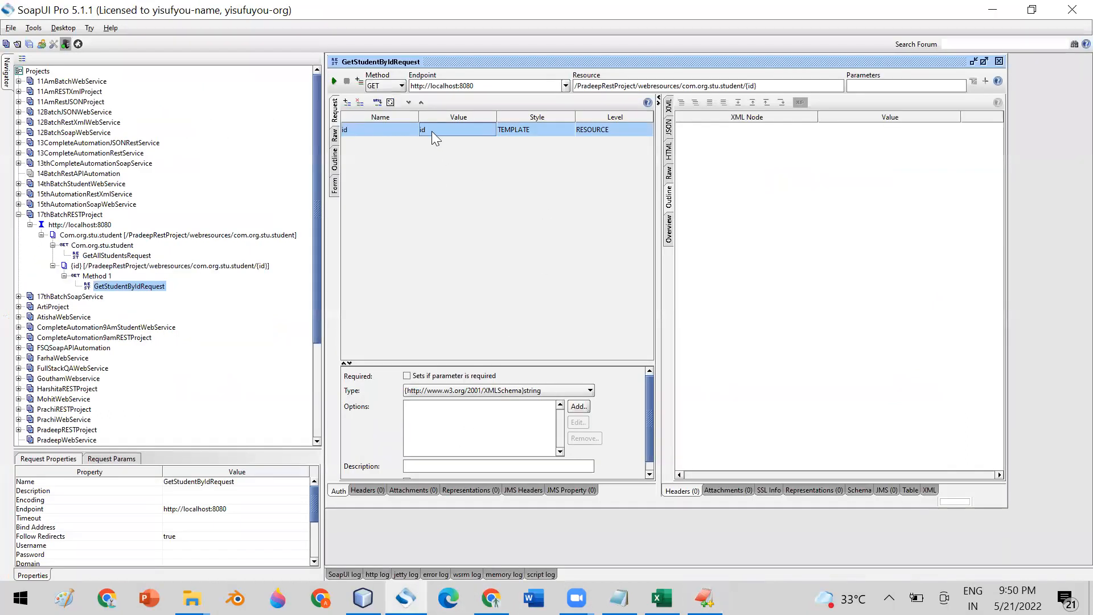
- Set the id parameter to 2933, run GetStudentByIdRequest, and close its editor
drag(758, 85, 744, 85)
click(334, 116)
double_click(441, 132)
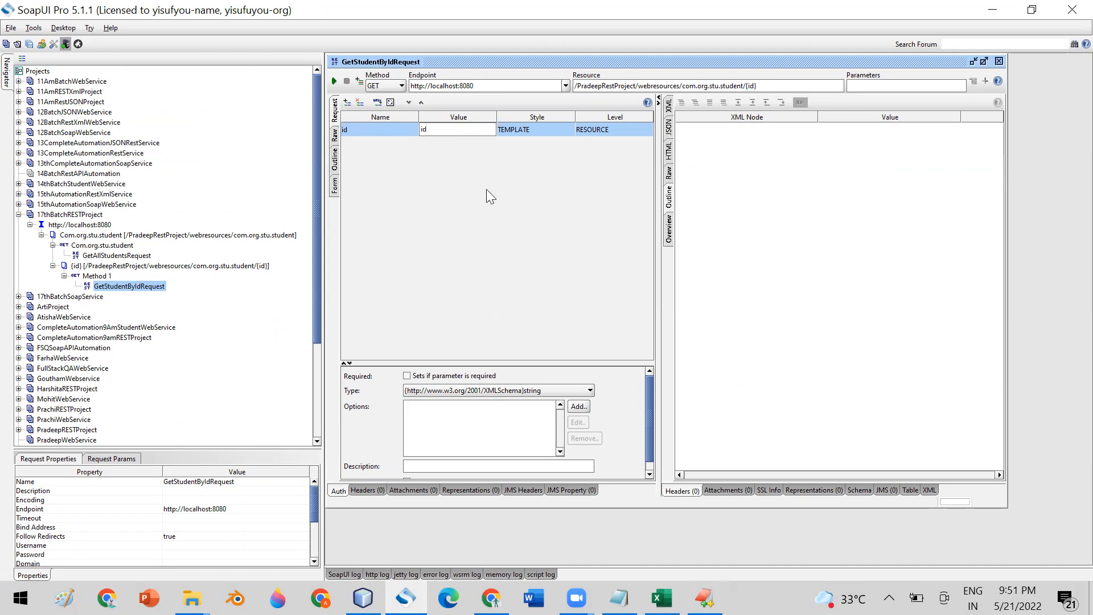
key(BackSpace)
key(BackSpace)
text(29)
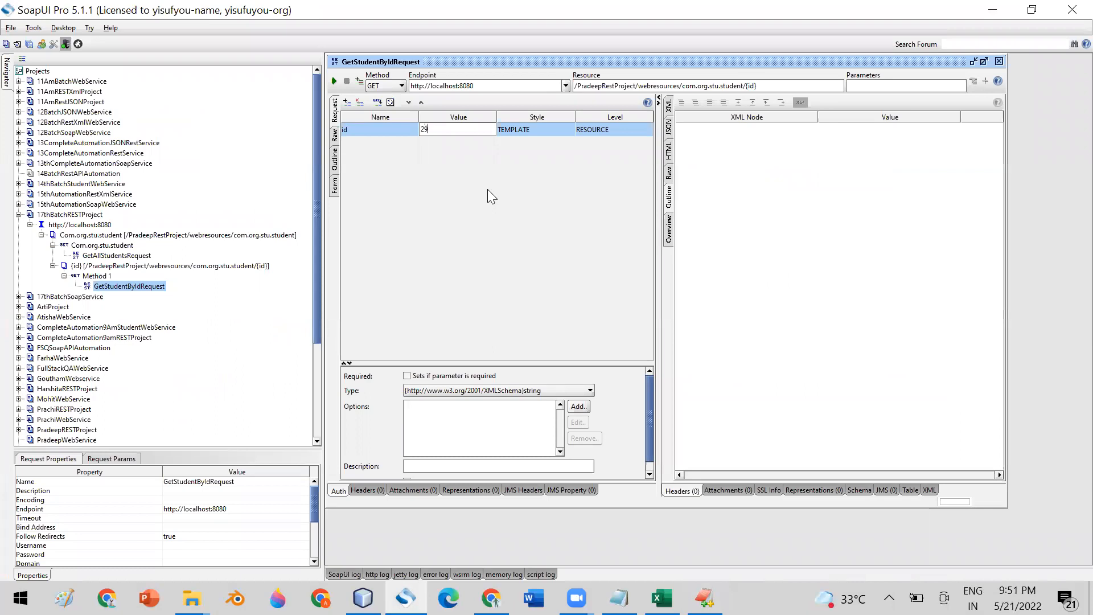
text(33)
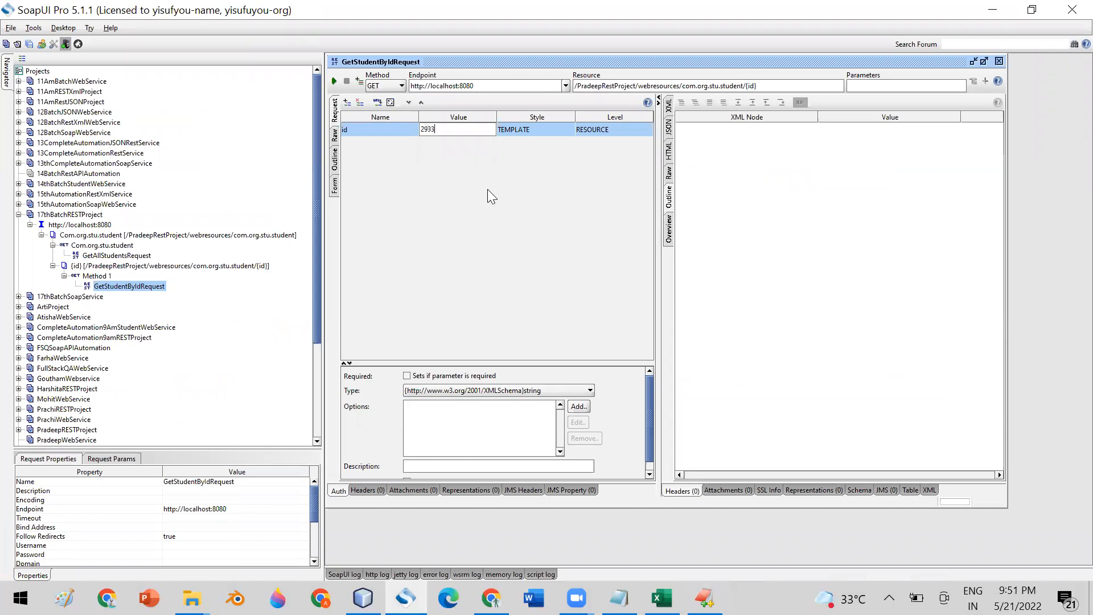
click(334, 81)
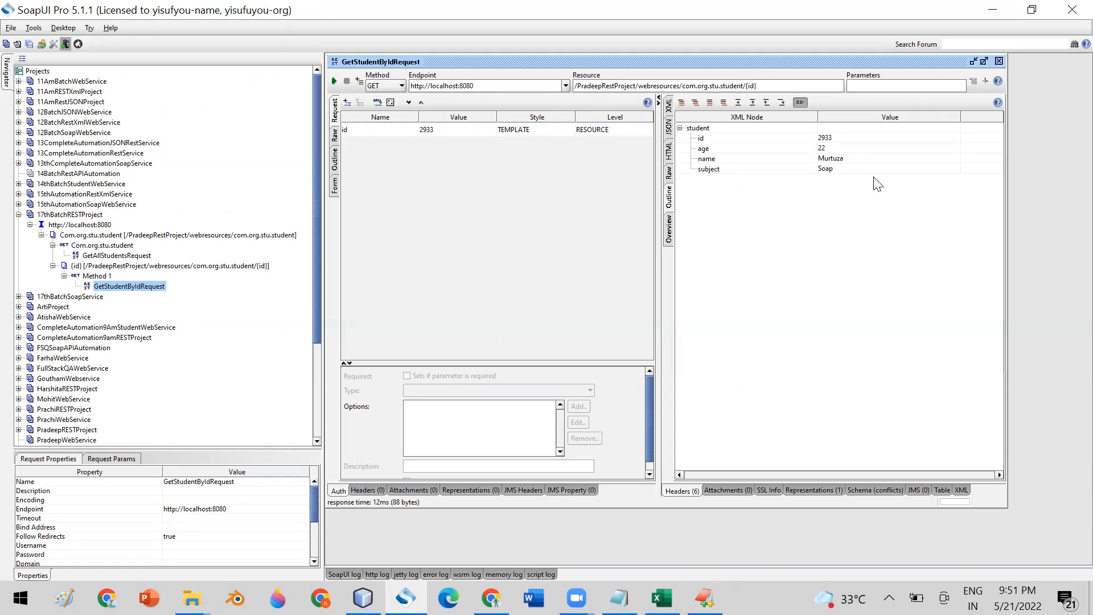
click(998, 60)
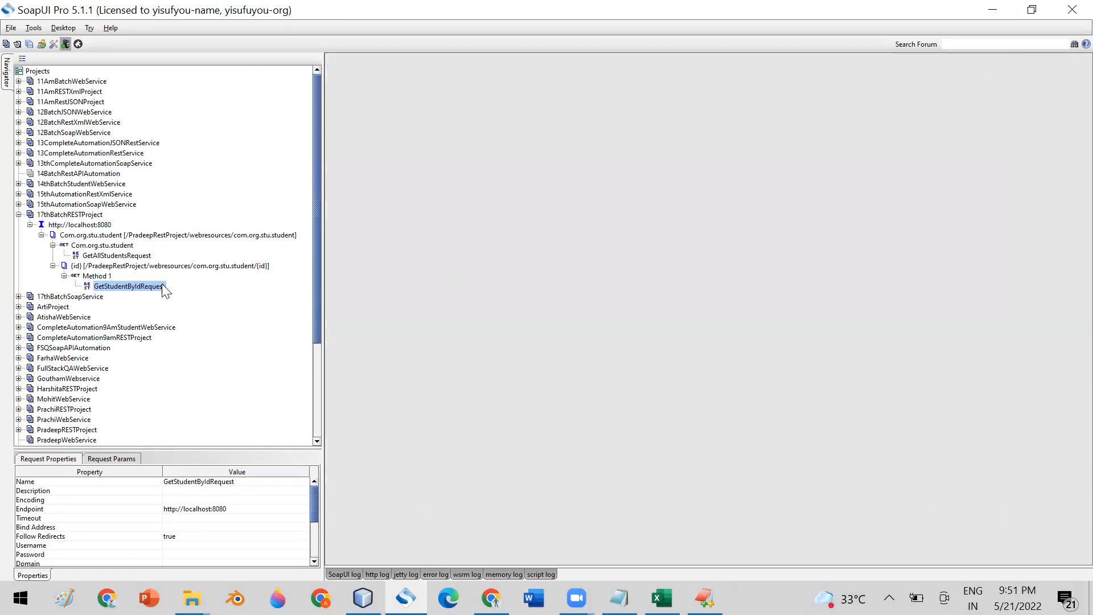
- Collapse the request nodes and start a New Resource on the localhost:8080 service
click(52, 245)
click(52, 255)
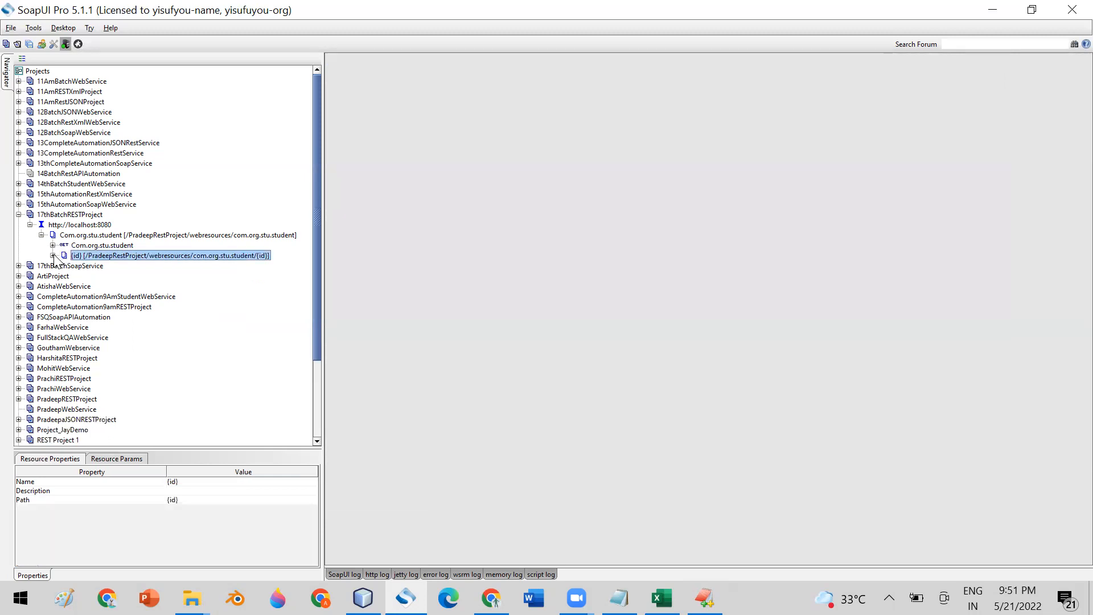
click(70, 225)
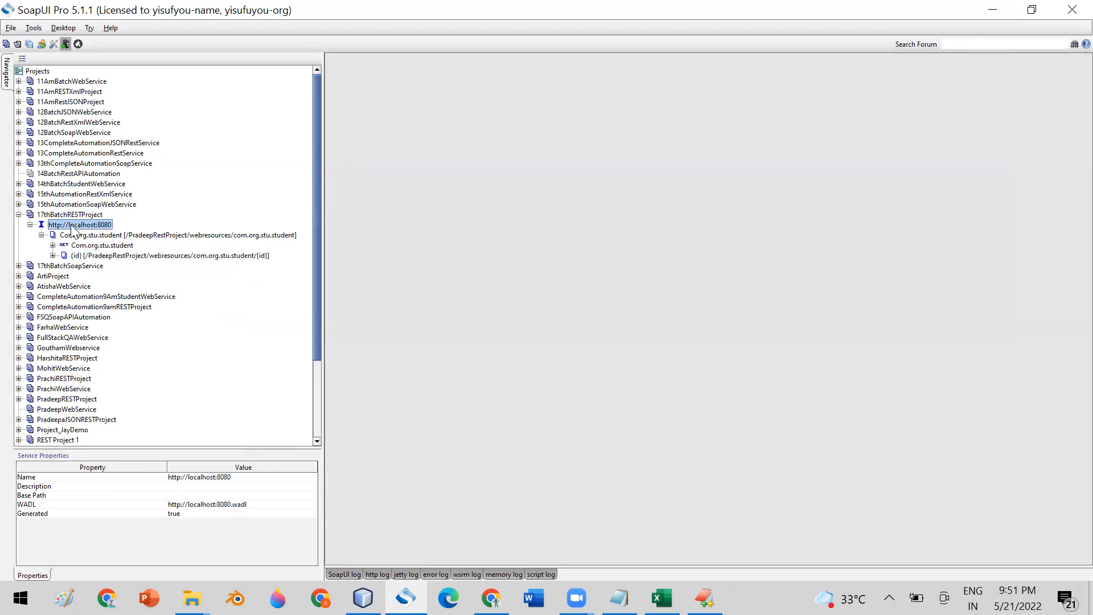
right_click(70, 225)
click(121, 321)
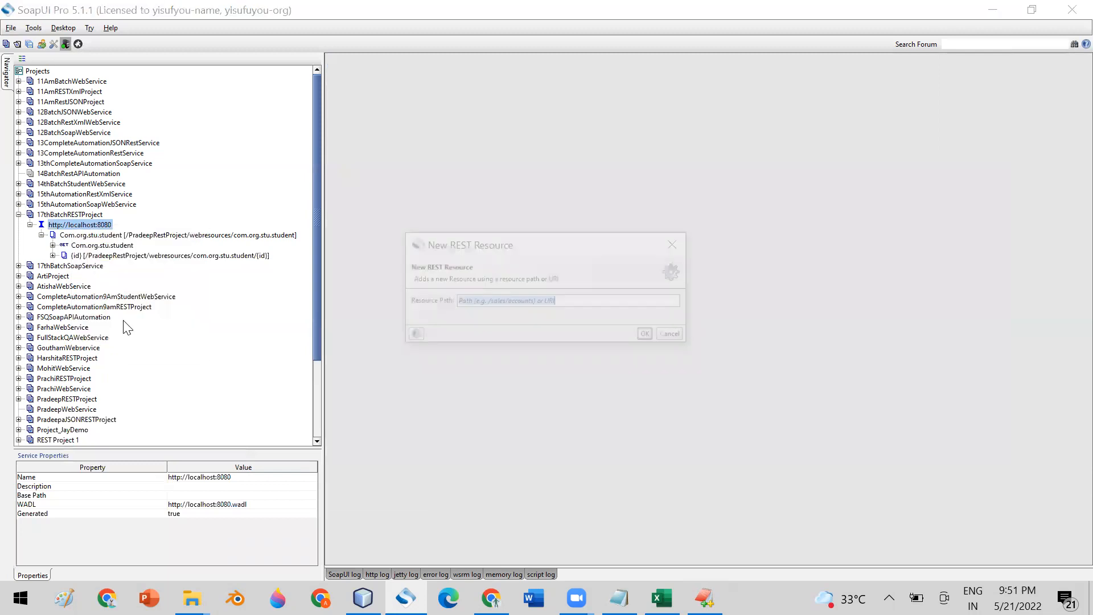
click(704, 598)
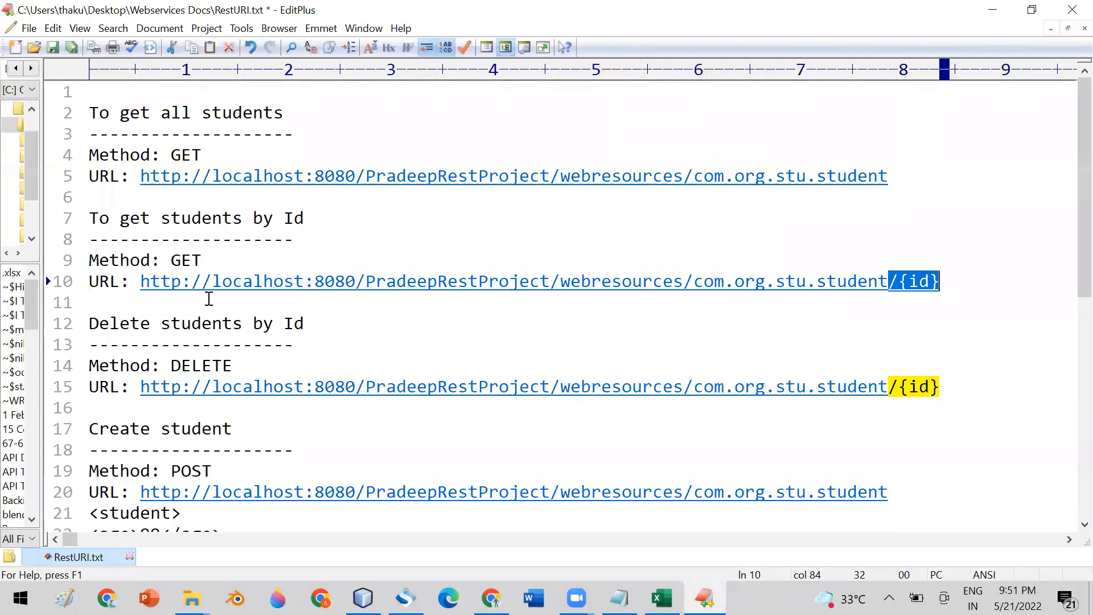
- Scroll RestURI.txt down to line 20 and copy the Create student URL
scroll(196, 307, down, 2)
drag(140, 259, 941, 257)
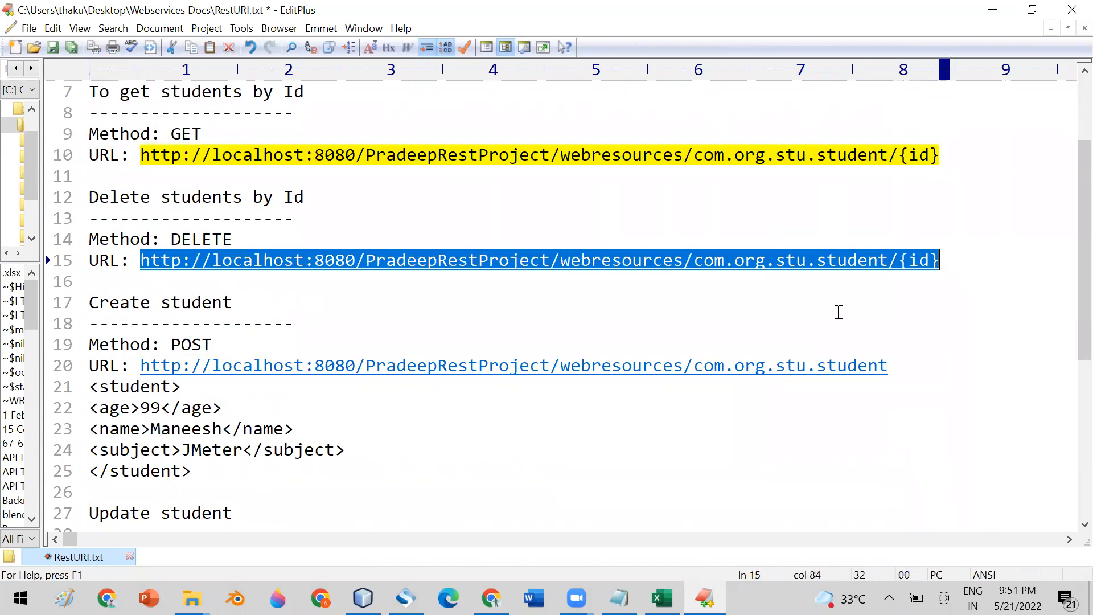
scroll(808, 320, down, 1)
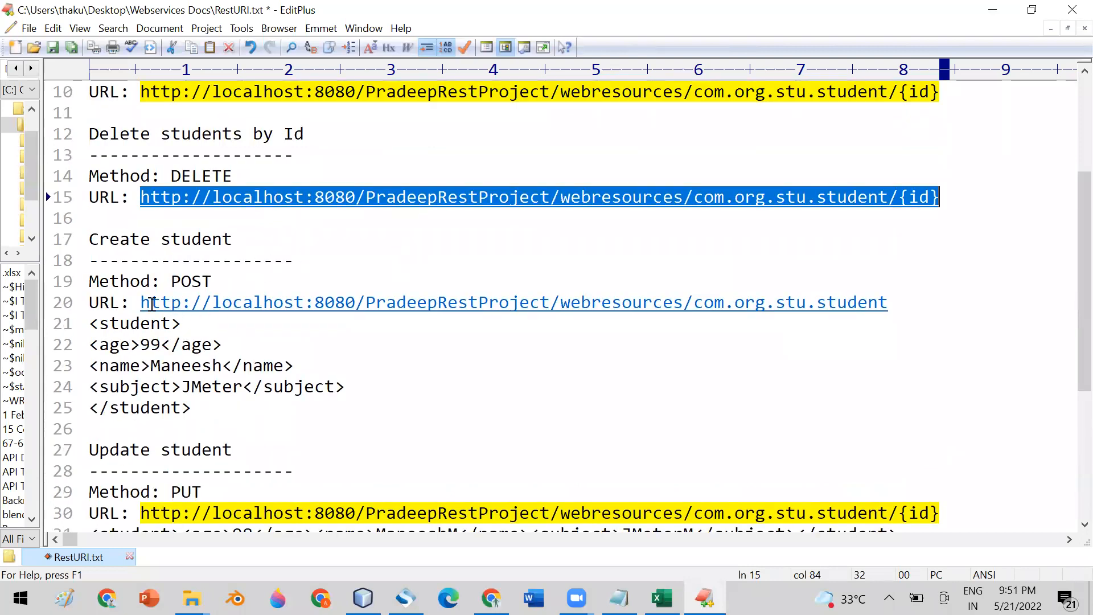
drag(141, 303, 939, 296)
key(ctrl+c)
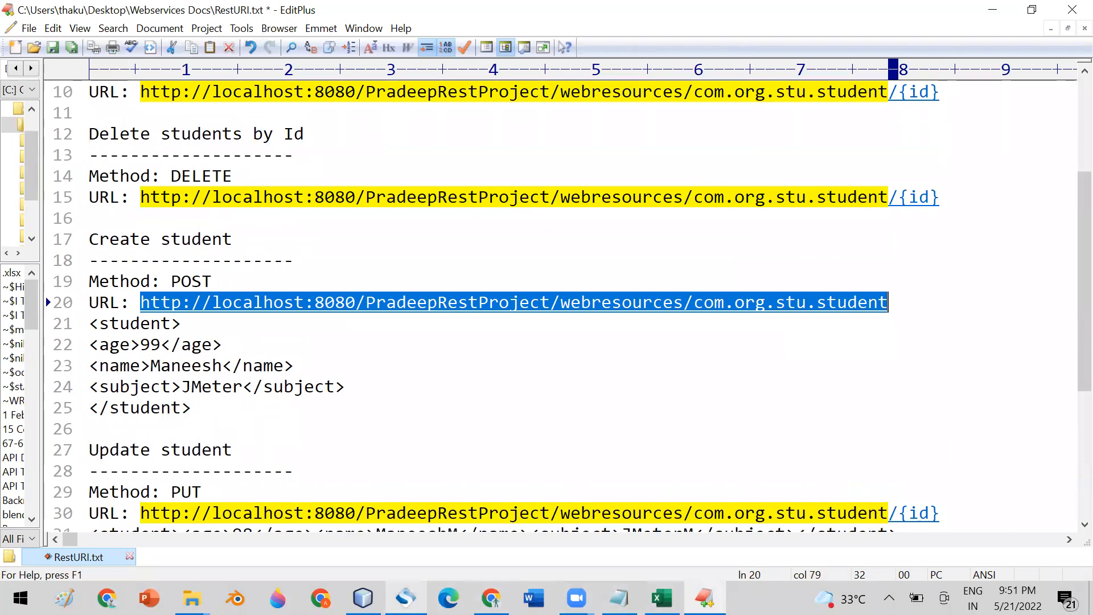
click(405, 597)
- Paste the Create student URL as the resource path and rename Request 1 to CreateStudentRequest
key(ctrl+v)
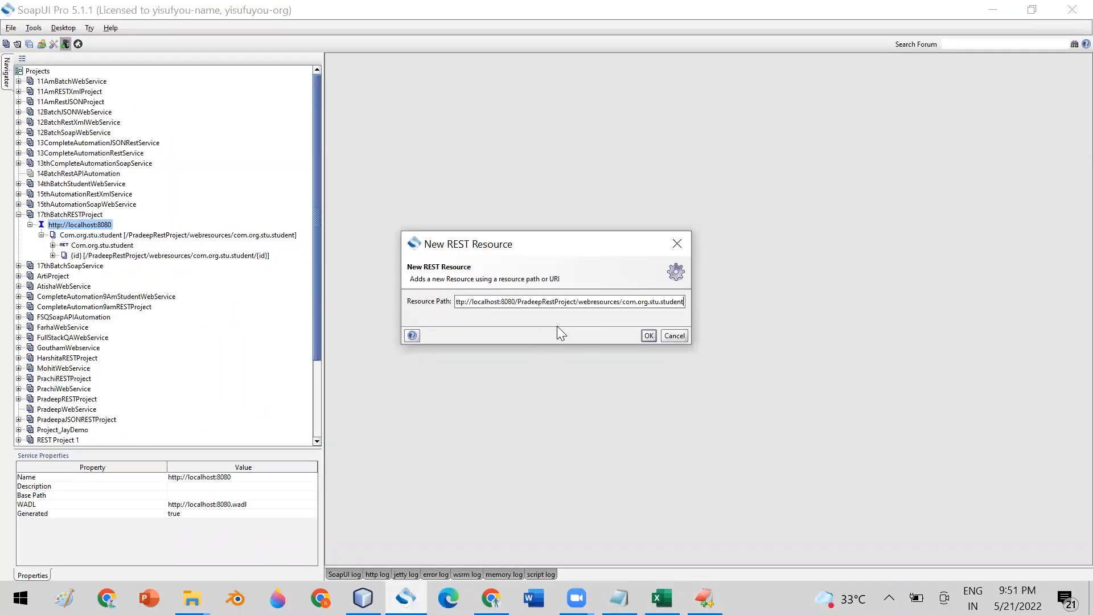
click(649, 335)
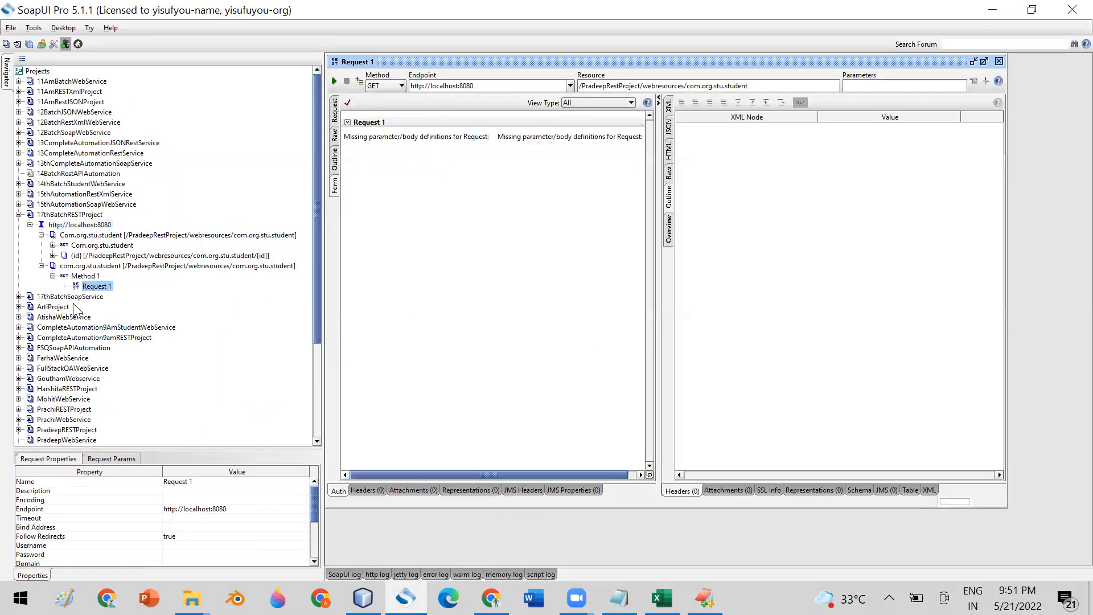
right_click(88, 288)
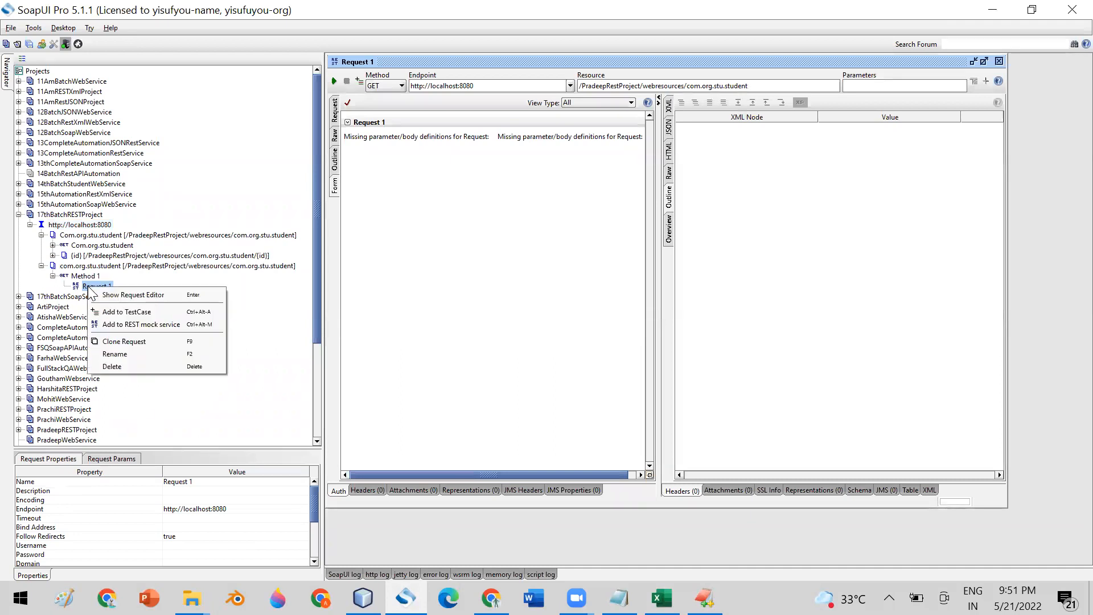
click(139, 354)
click(538, 295)
key(BackSpace)
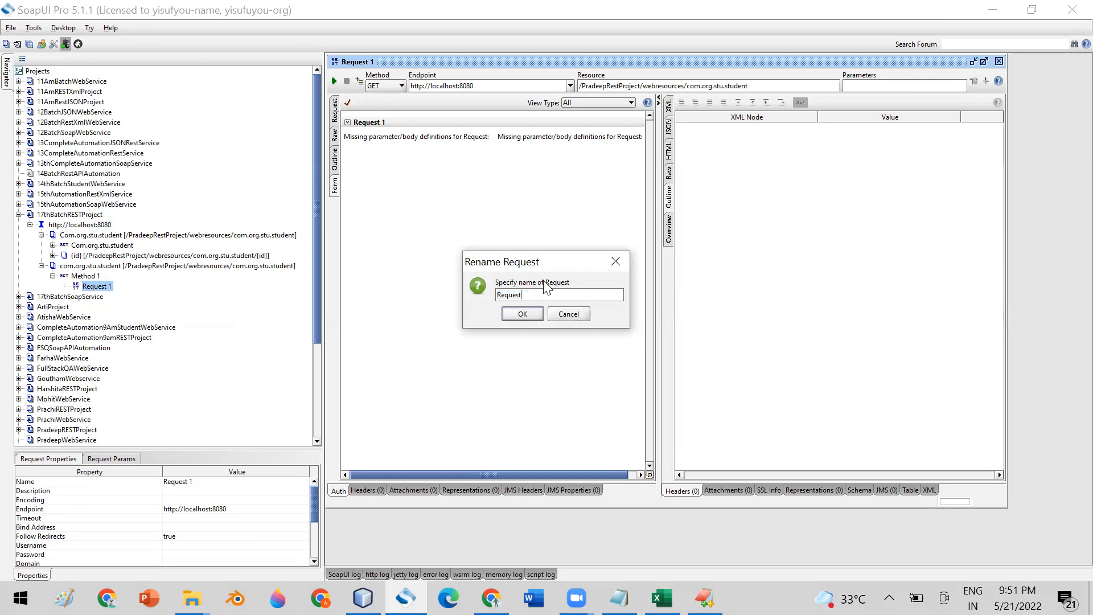
text(CreateStudent)
click(522, 314)
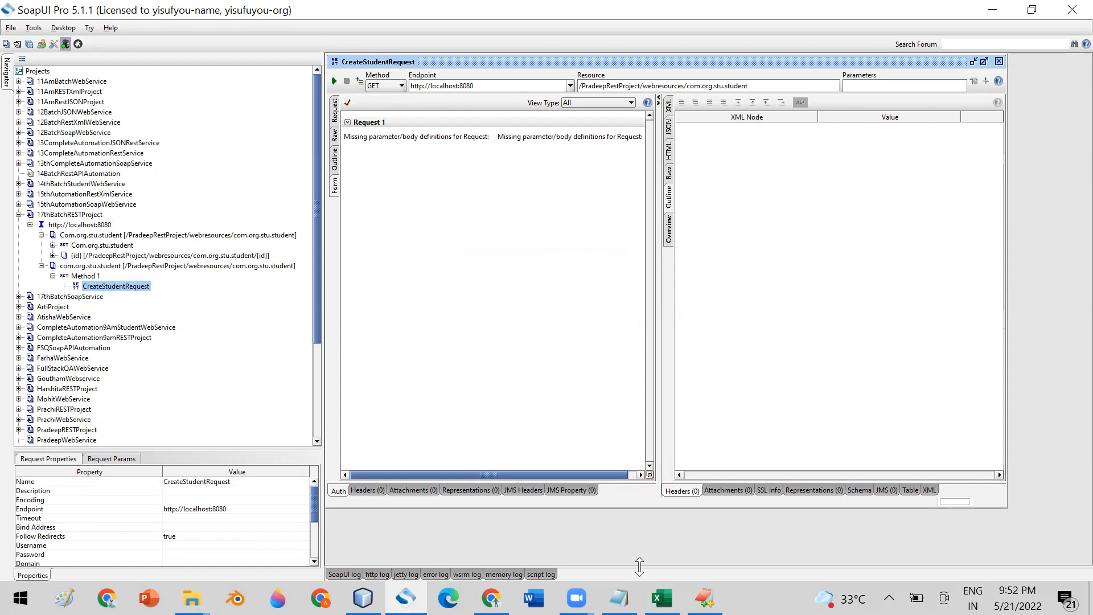
- Check the notes' Method: POST line and set CreateStudentRequest's HTTP method to POST
click(704, 598)
scroll(398, 324, down, 2)
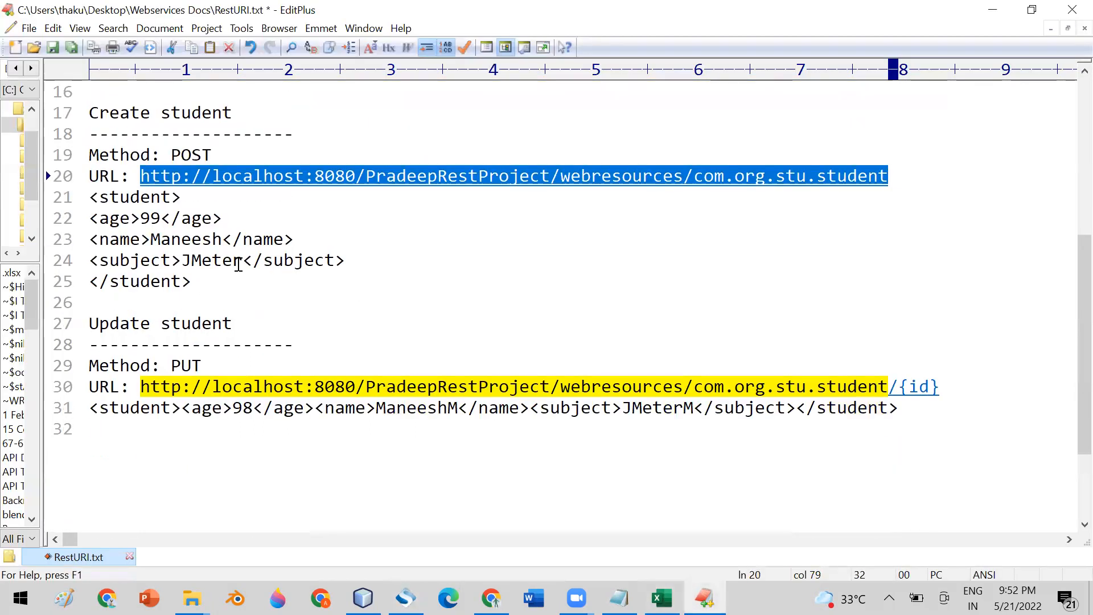
scroll(171, 251, up, 1)
drag(89, 219, 253, 222)
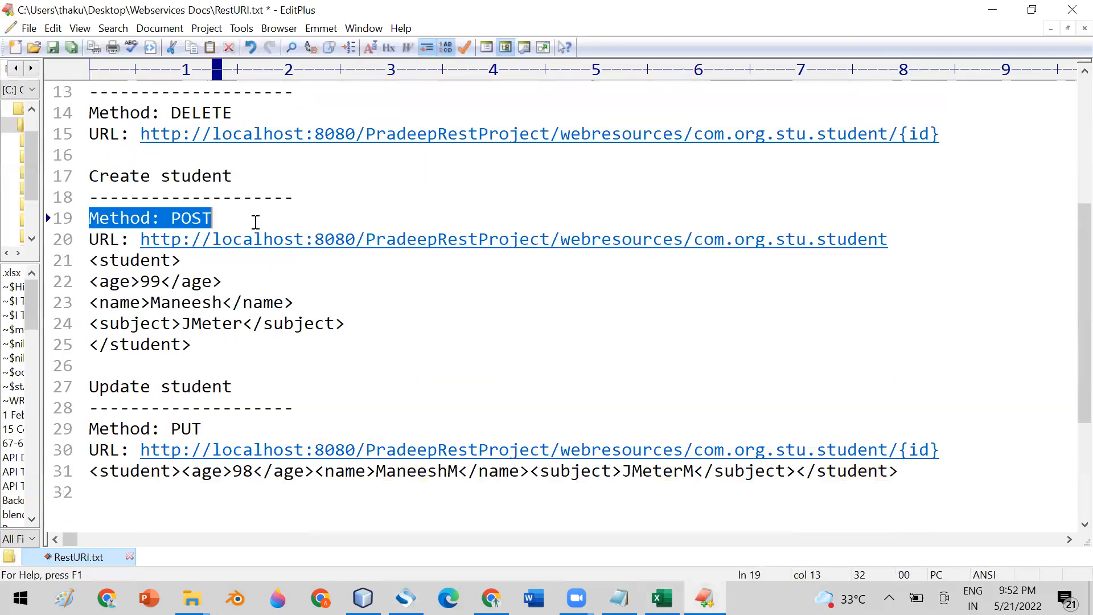
click(405, 598)
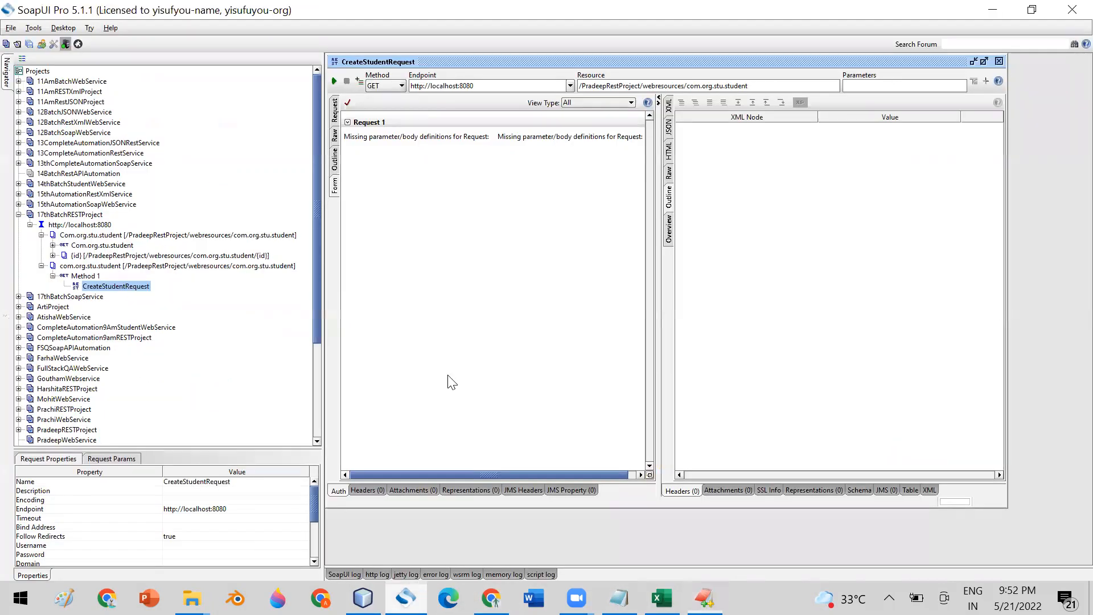
click(124, 288)
click(394, 85)
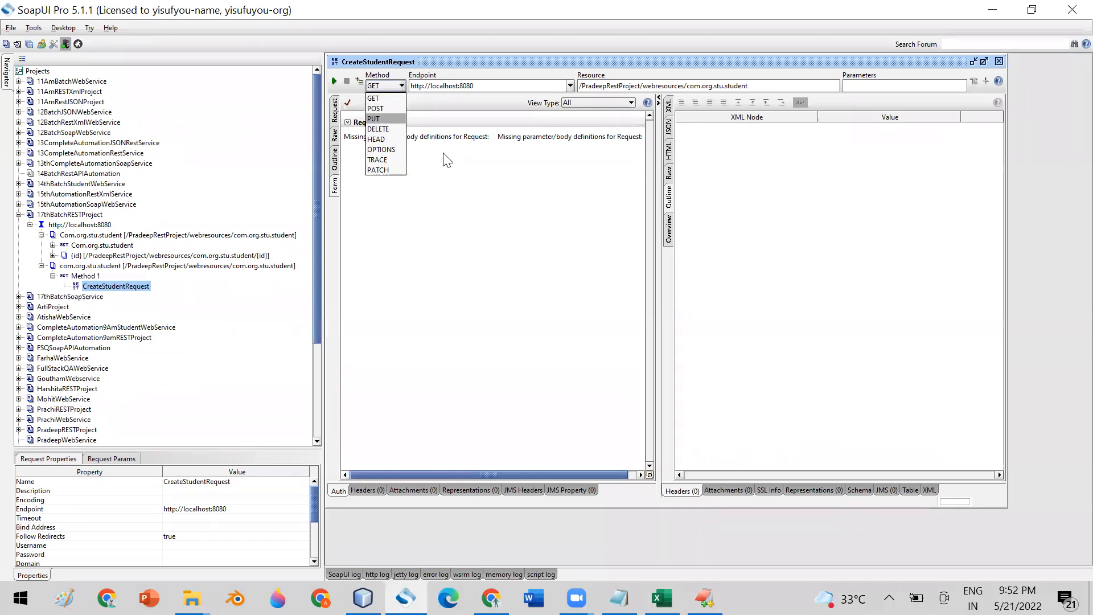
click(550, 268)
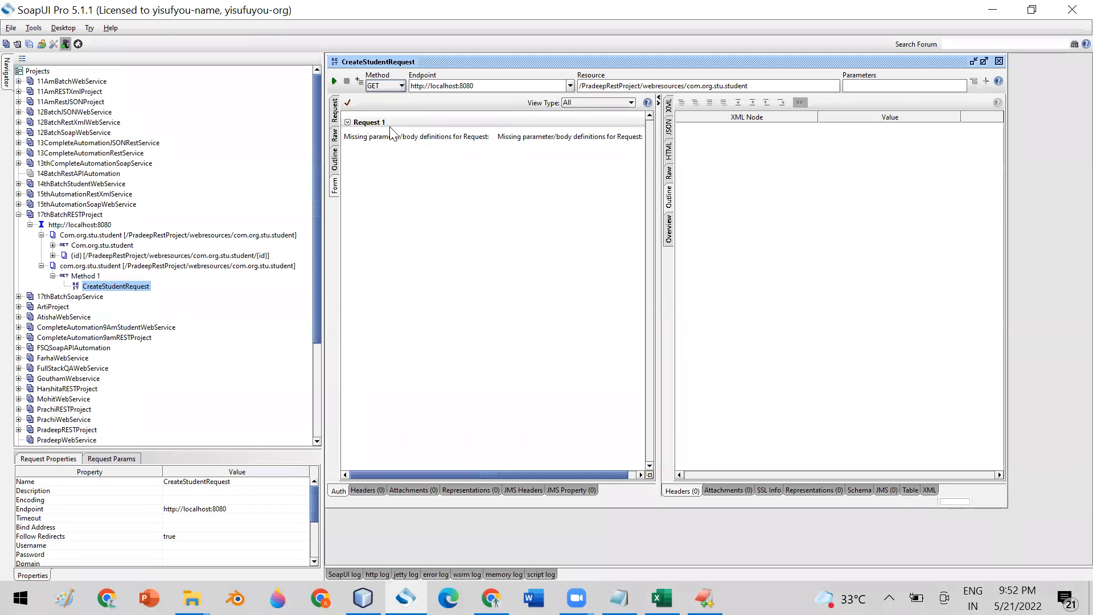
click(390, 84)
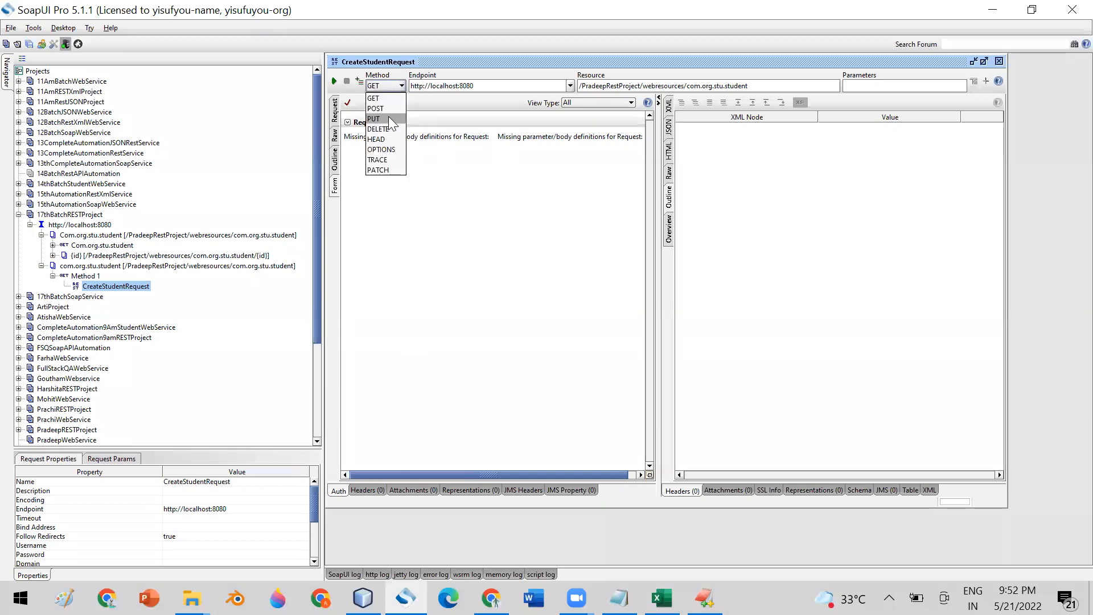
click(388, 108)
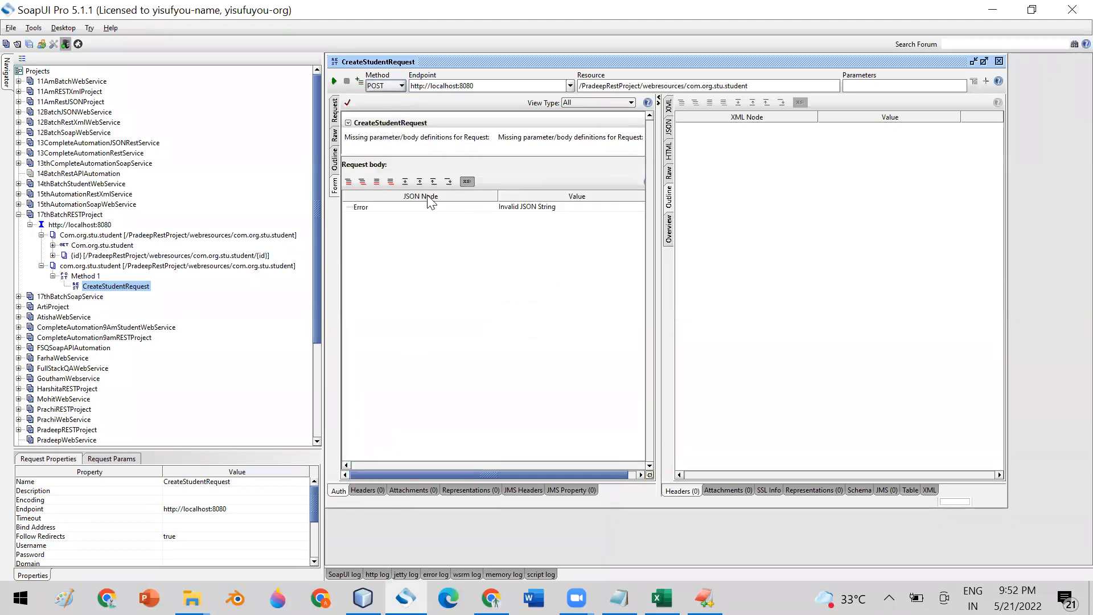
- Show the Request parameters view with enlarged parameter detail panels
click(335, 112)
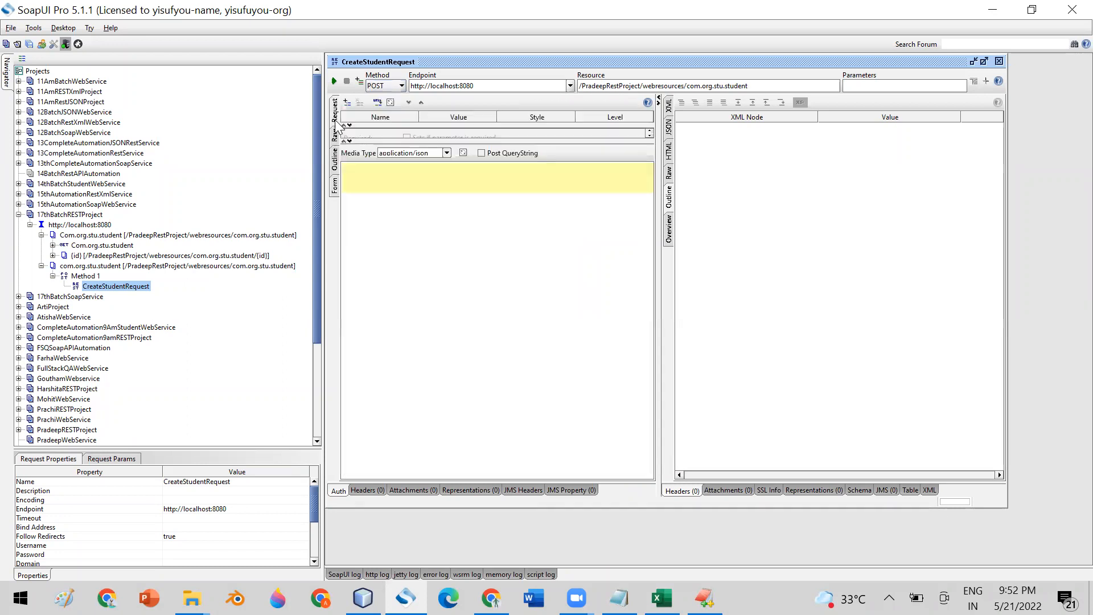
drag(459, 137, 459, 250)
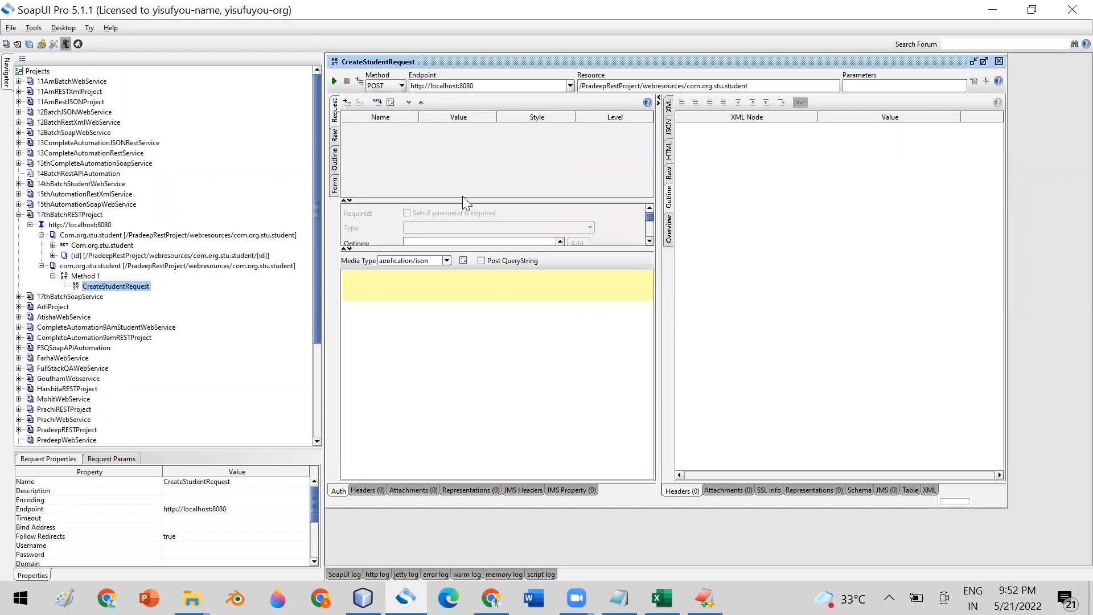
drag(463, 198, 464, 162)
drag(463, 249, 464, 302)
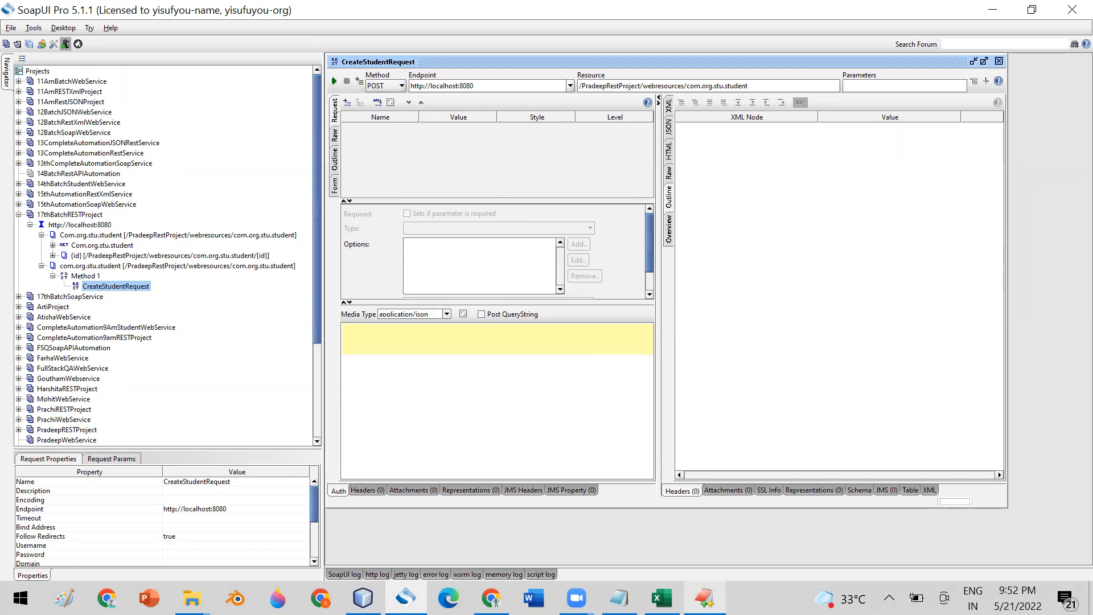
click(704, 598)
- Select and copy the <student>…</student> XML body on lines 21–25 of RestURI.txt
click(190, 339)
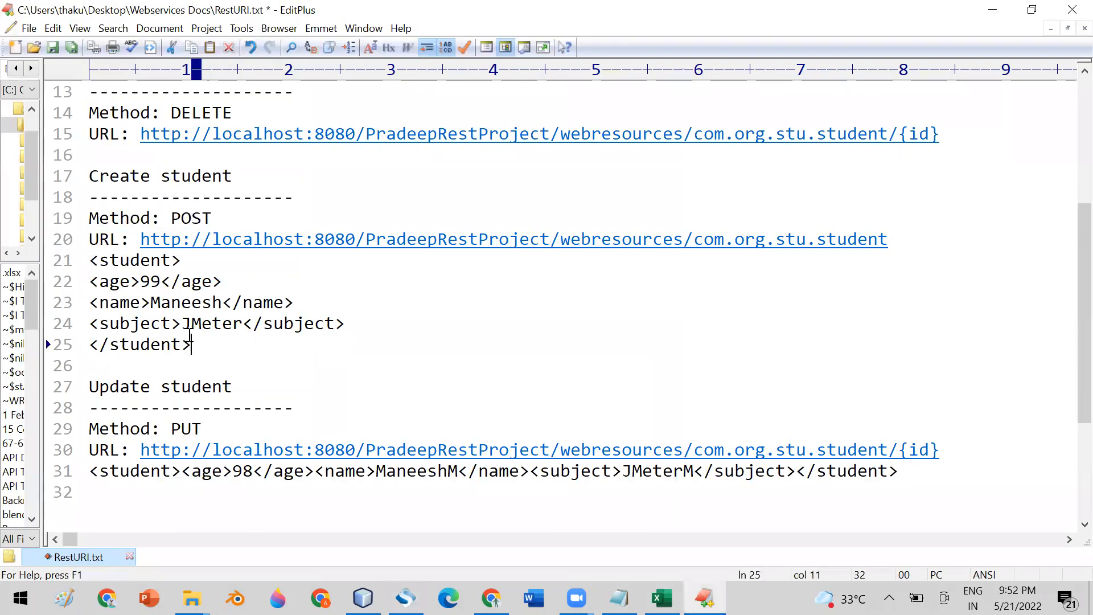
drag(191, 339, 90, 260)
key(ctrl+c)
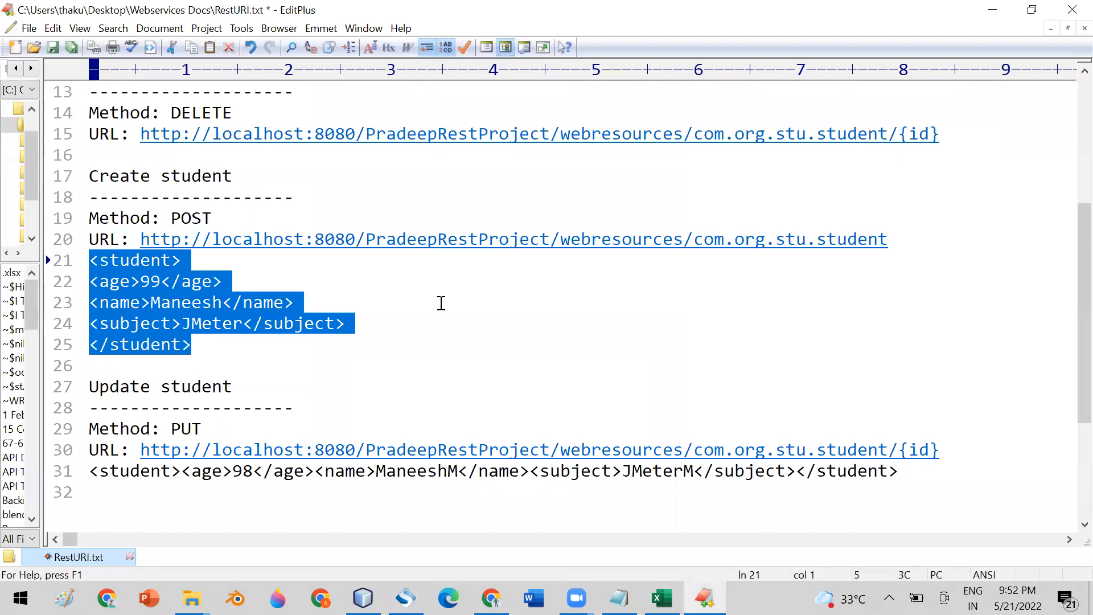
click(406, 598)
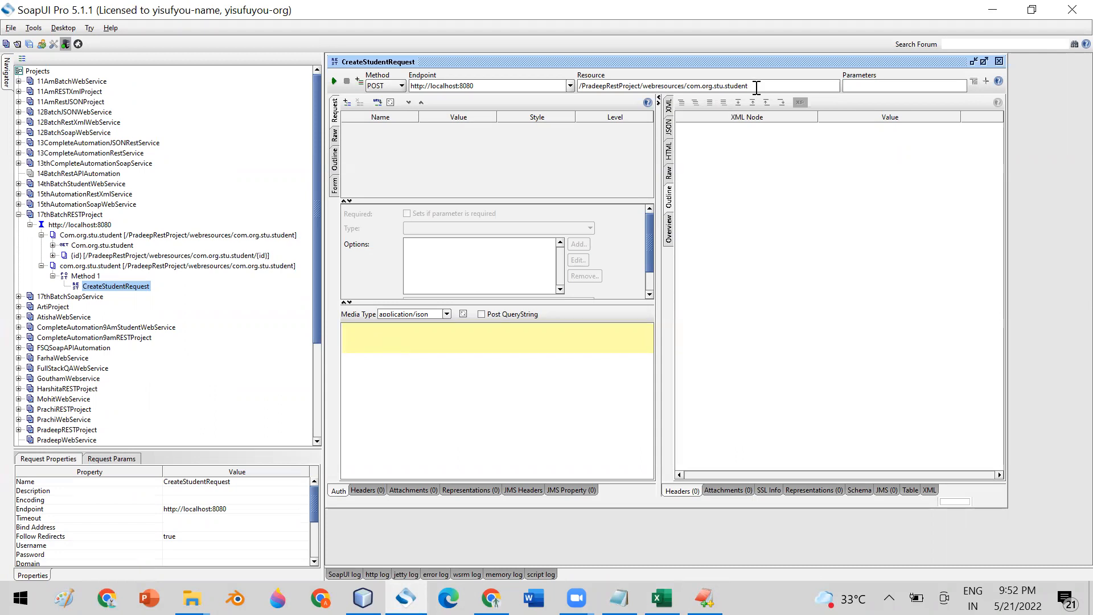
- Paste the student XML into the body and send it as application/json, getting Unsupported Media Type
click(383, 335)
key(ctrl+v)
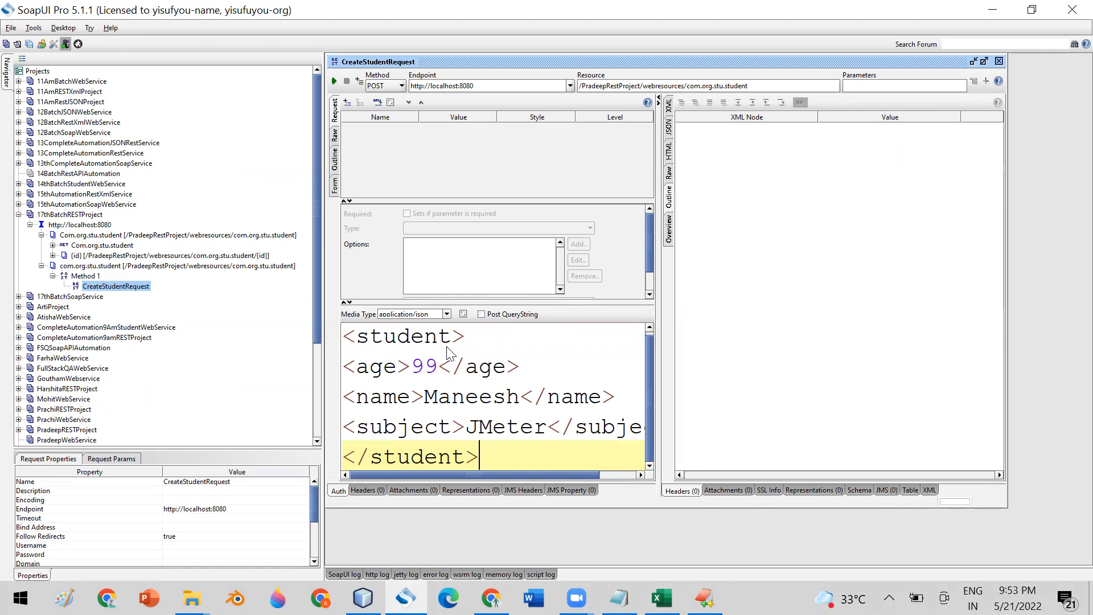
click(447, 314)
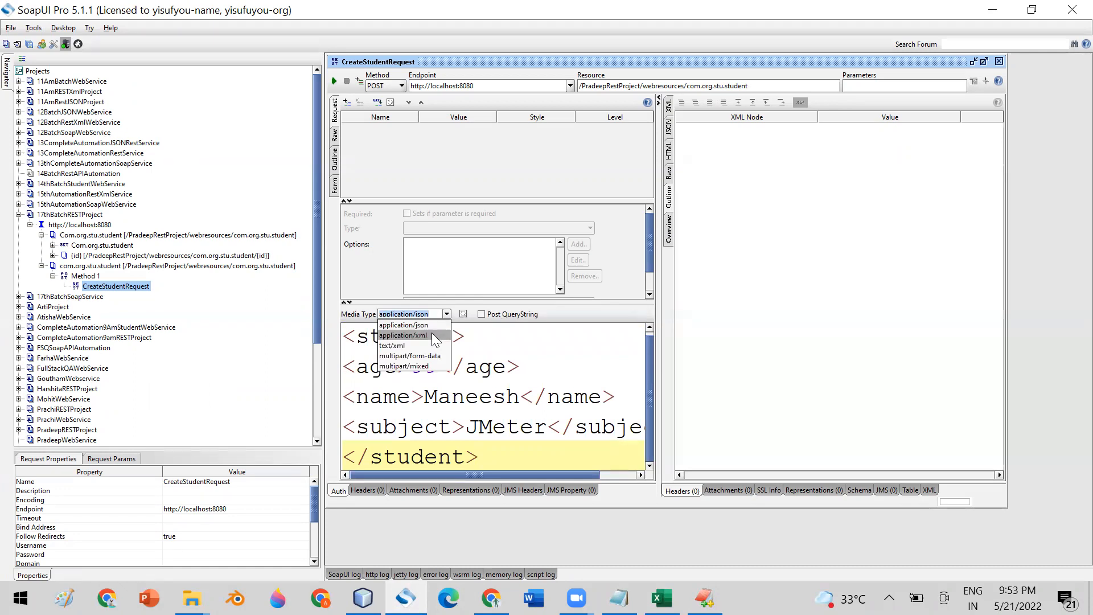
click(433, 335)
click(447, 314)
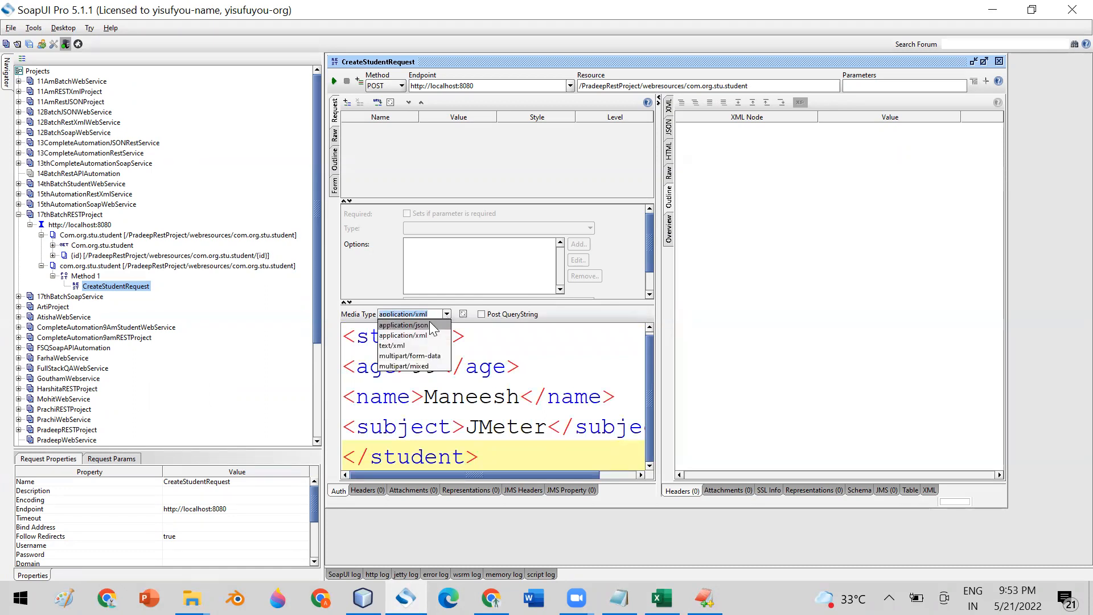
click(428, 325)
click(334, 80)
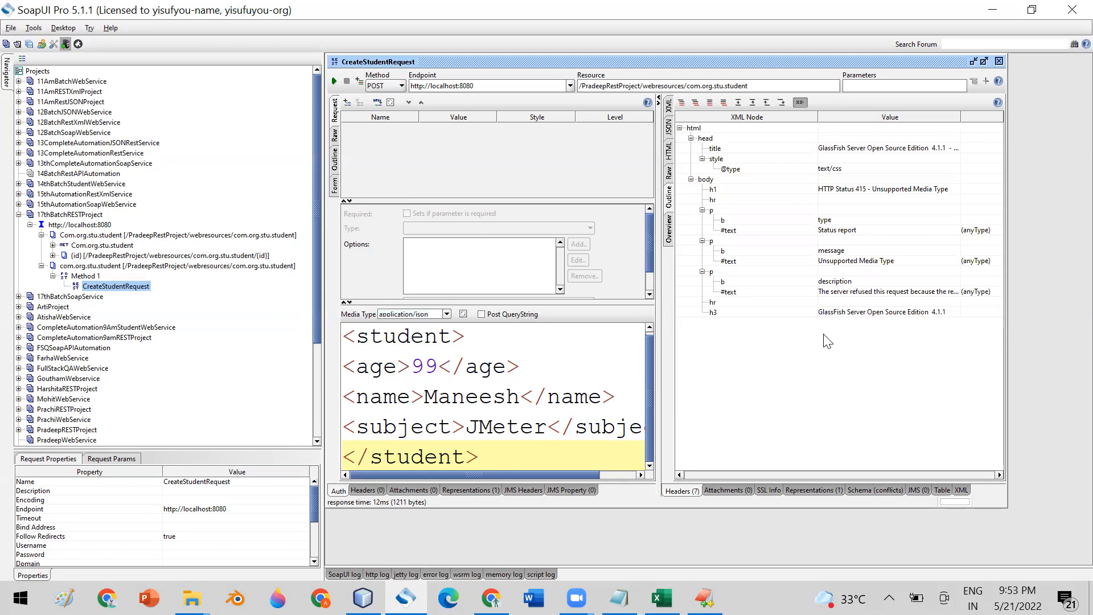
click(851, 263)
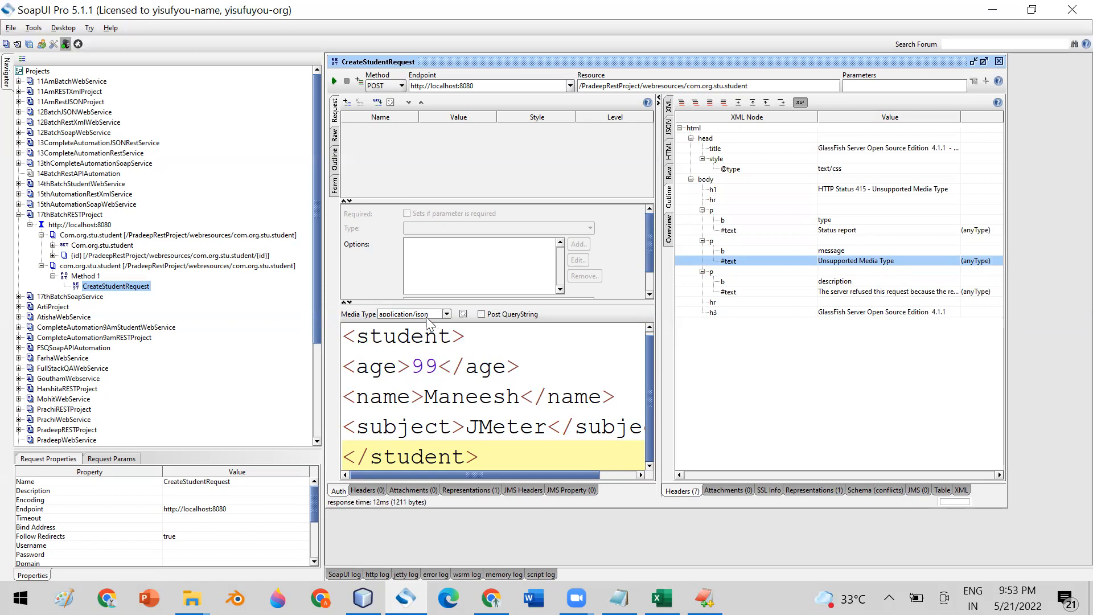
- Resend with media type application/xml, getting 'Student added sucessfully' with id 2949
click(448, 315)
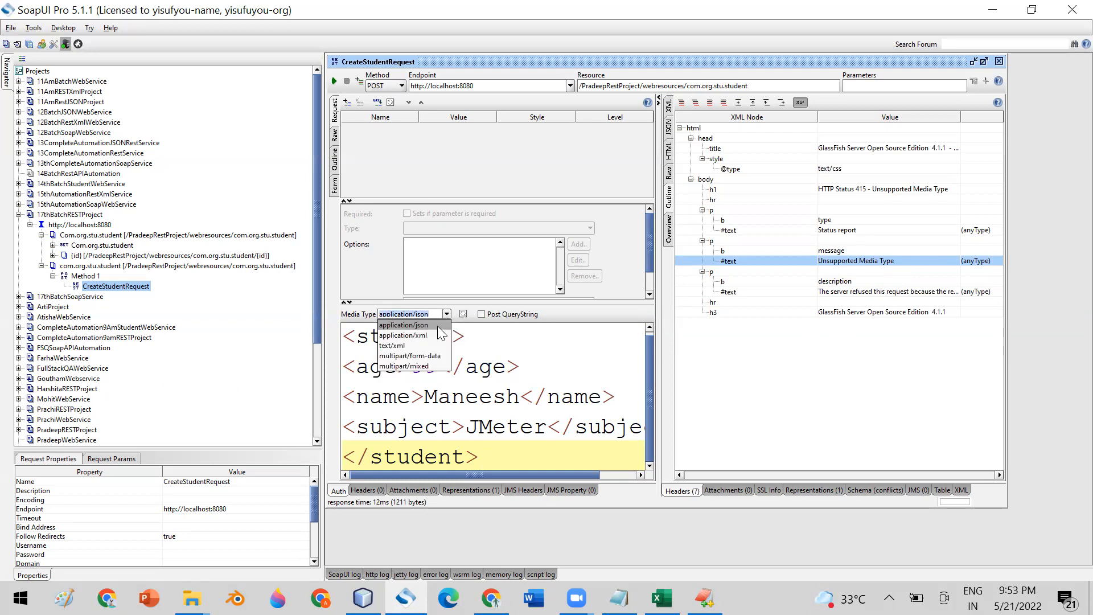
click(439, 335)
click(334, 81)
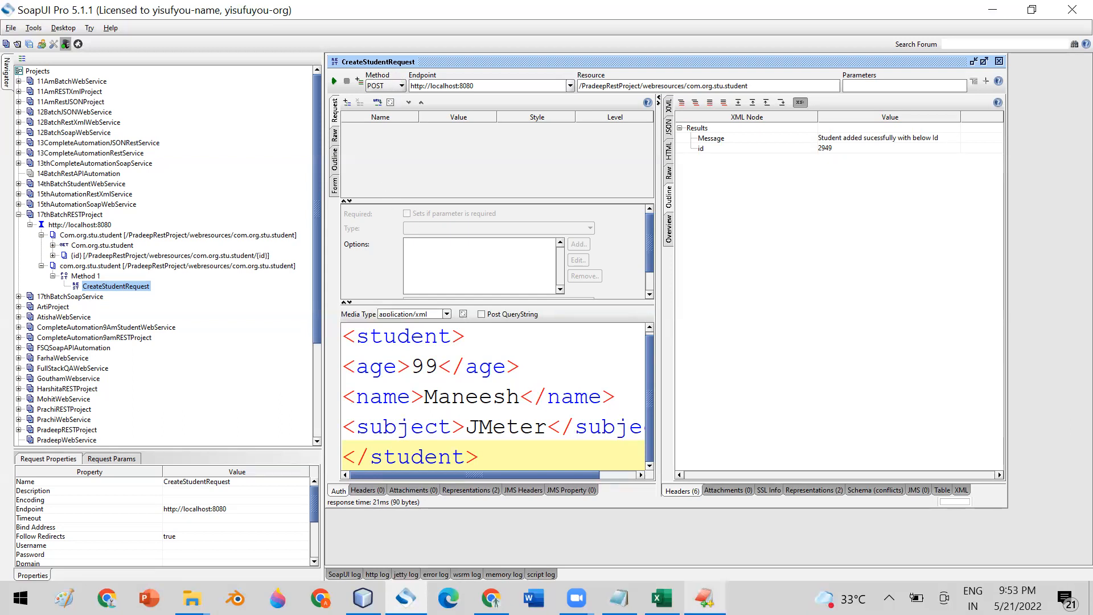
click(704, 598)
- Reselect the student XML body on lines 21–25 of RestURI.txt
click(442, 353)
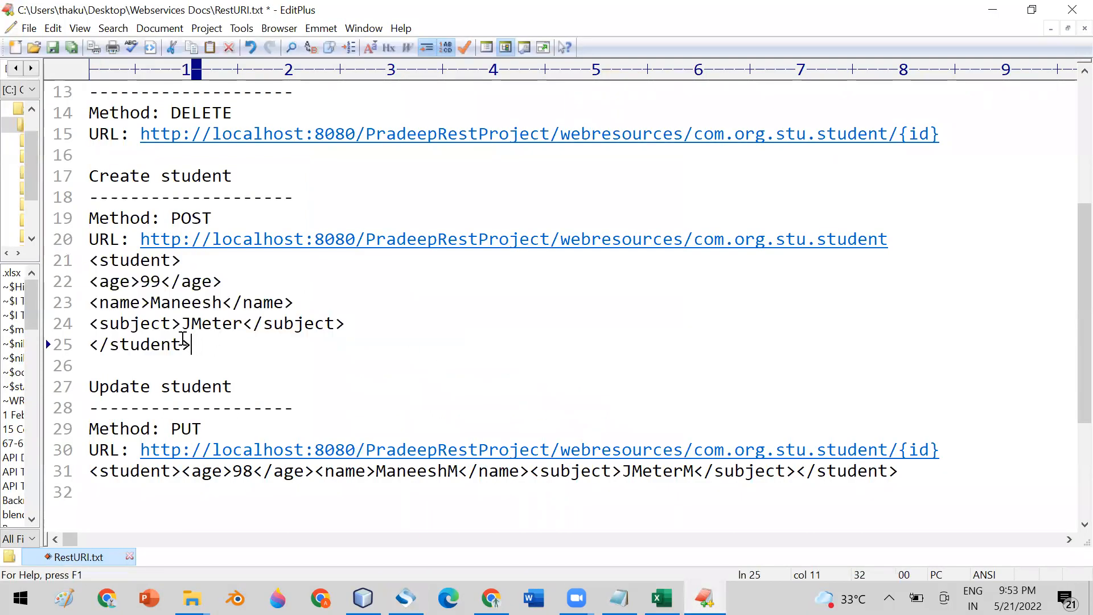
drag(188, 342, 90, 260)
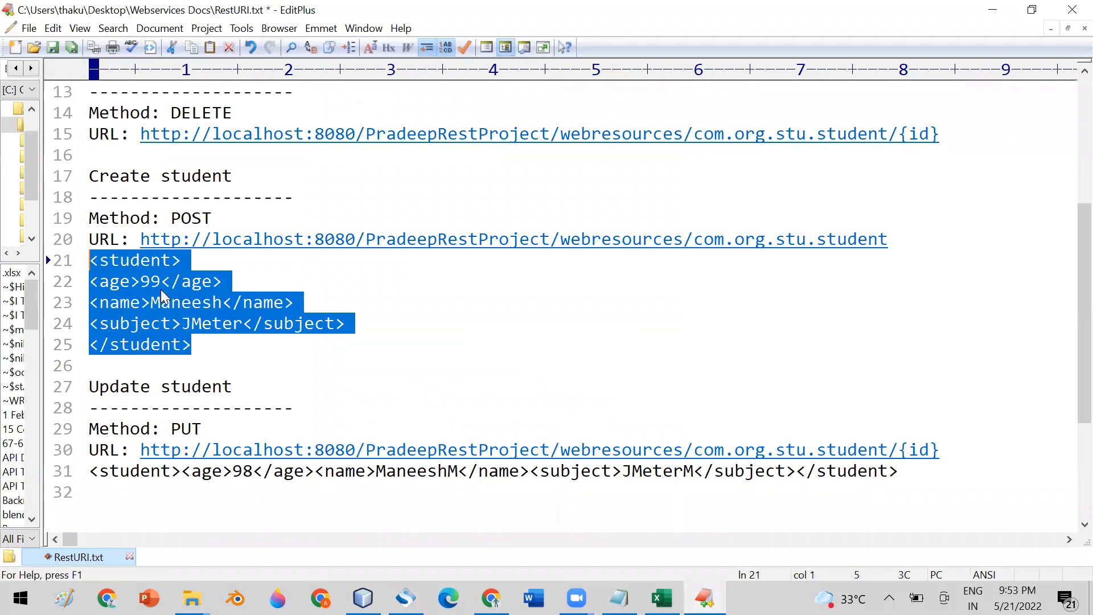
click(406, 598)
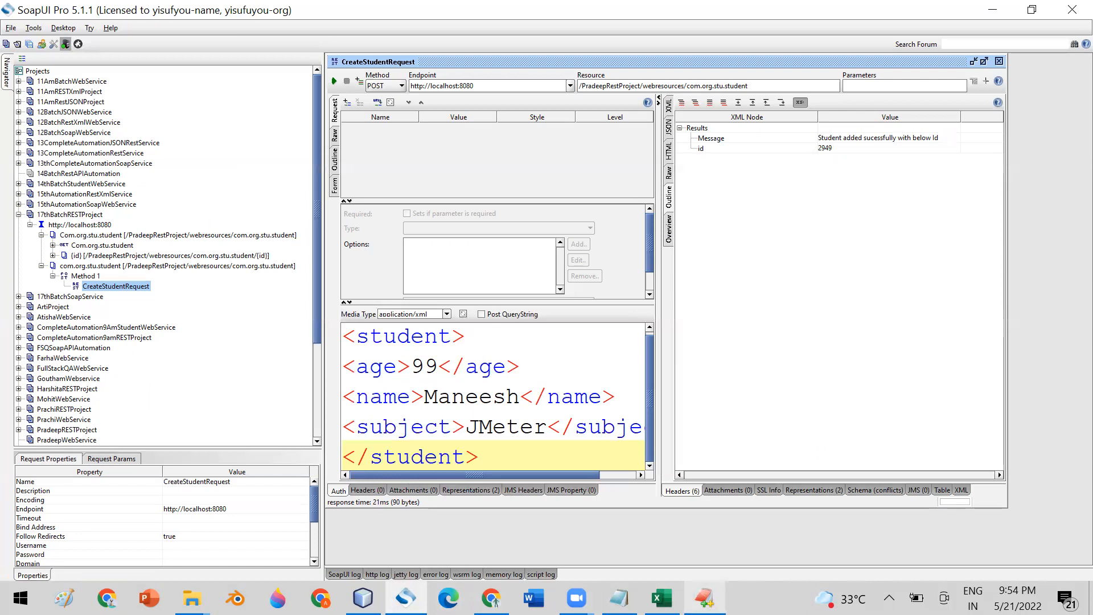
click(704, 598)
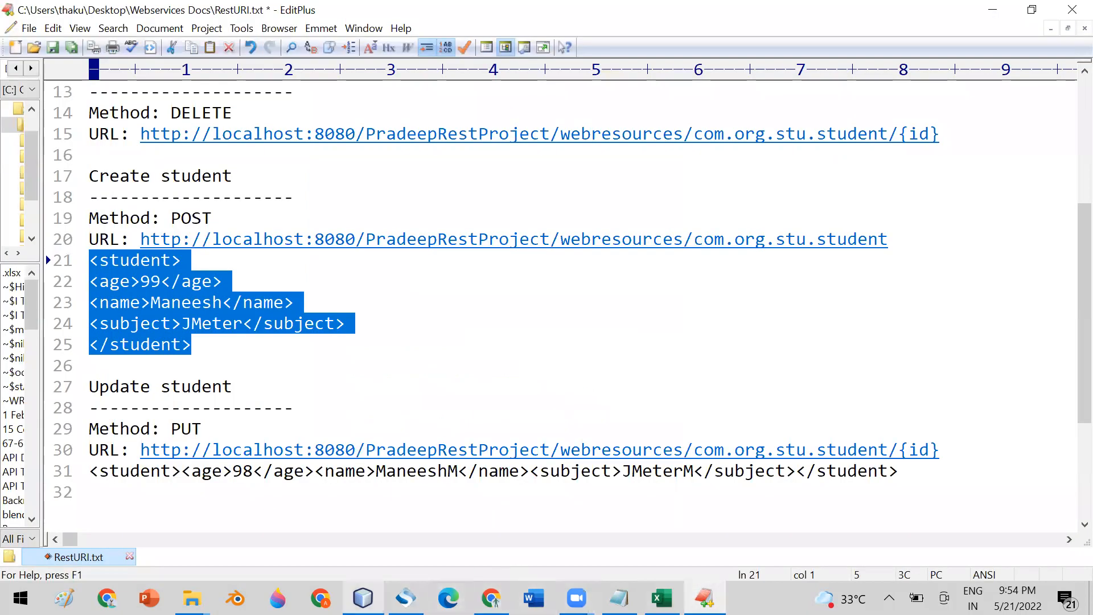
- Open RestURI_For_JSON.txt from Webservices Docs in EditPlus and select its JSON student body
click(192, 598)
click(416, 547)
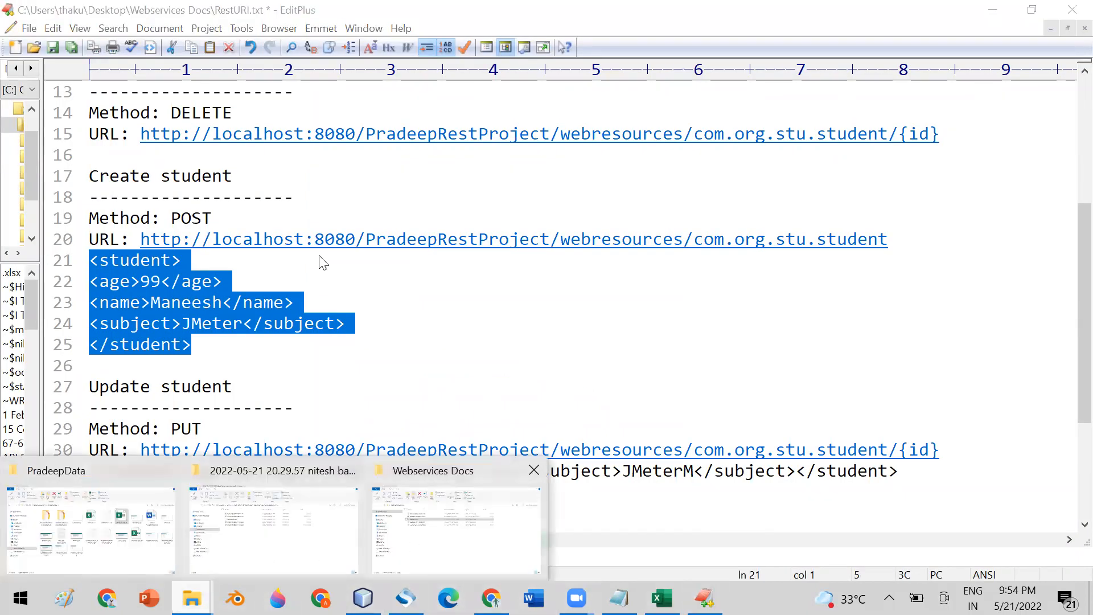
click(298, 248)
right_click(300, 248)
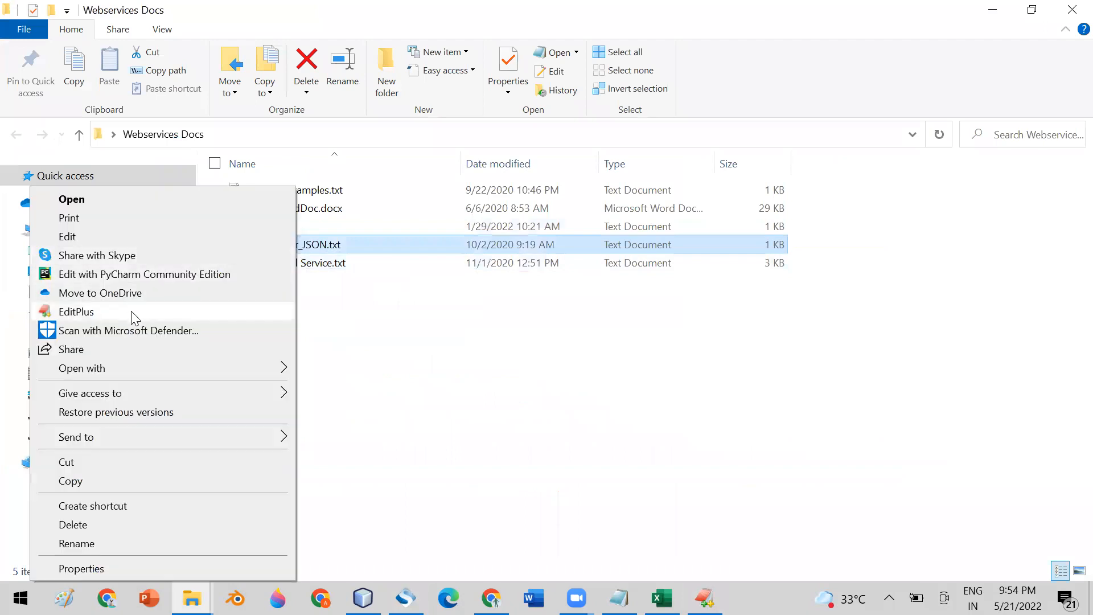
click(134, 311)
scroll(396, 257, down, 4)
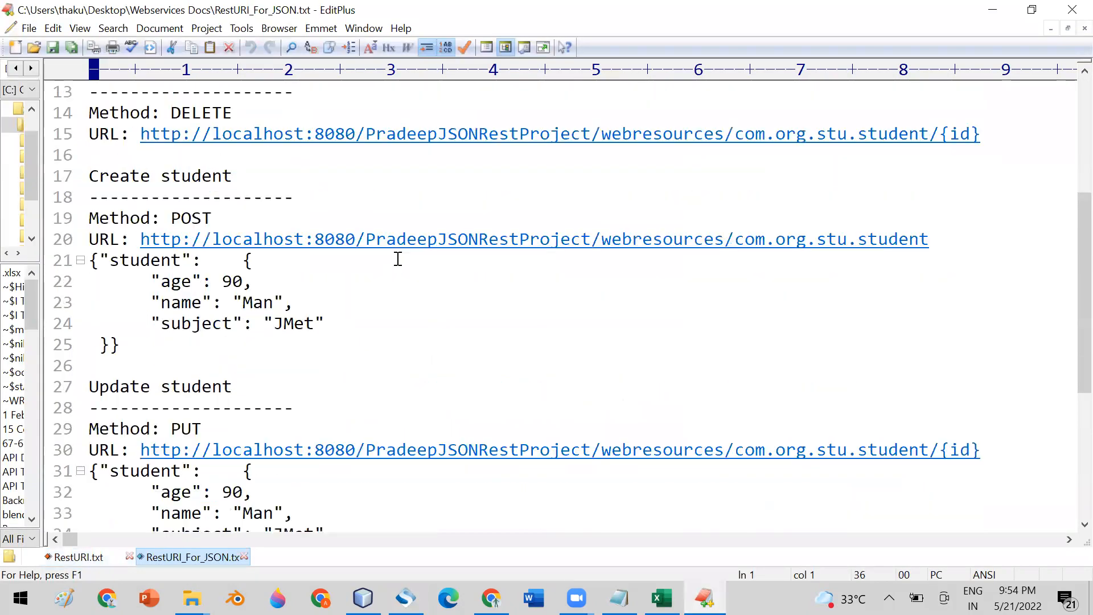
click(123, 346)
drag(123, 349, 89, 261)
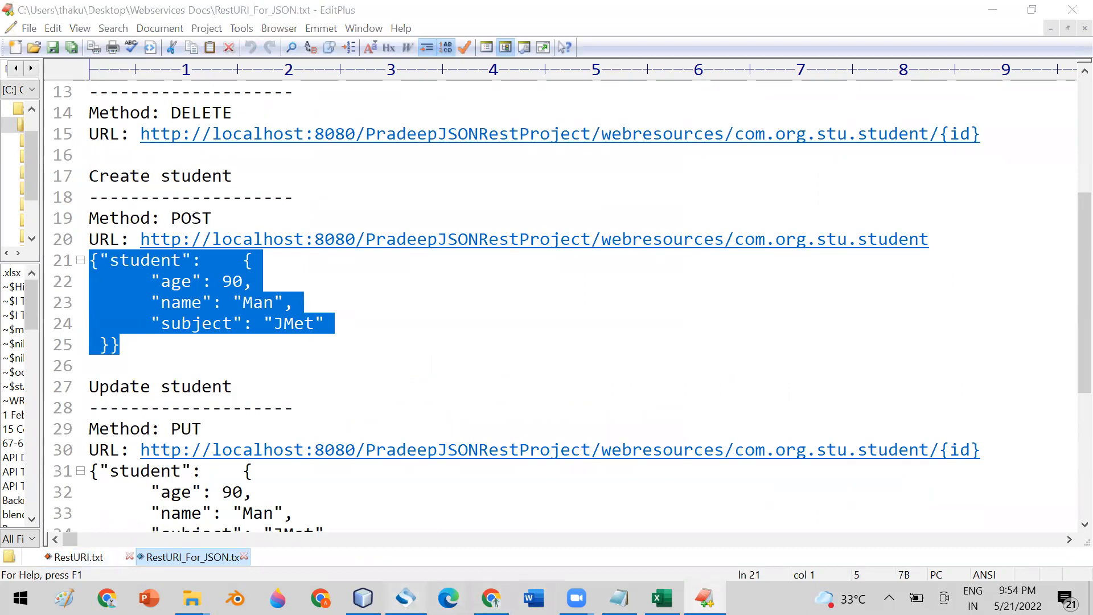
click(406, 597)
- Keep application/xml as the media type and close the CreateStudentRequest editor
click(447, 314)
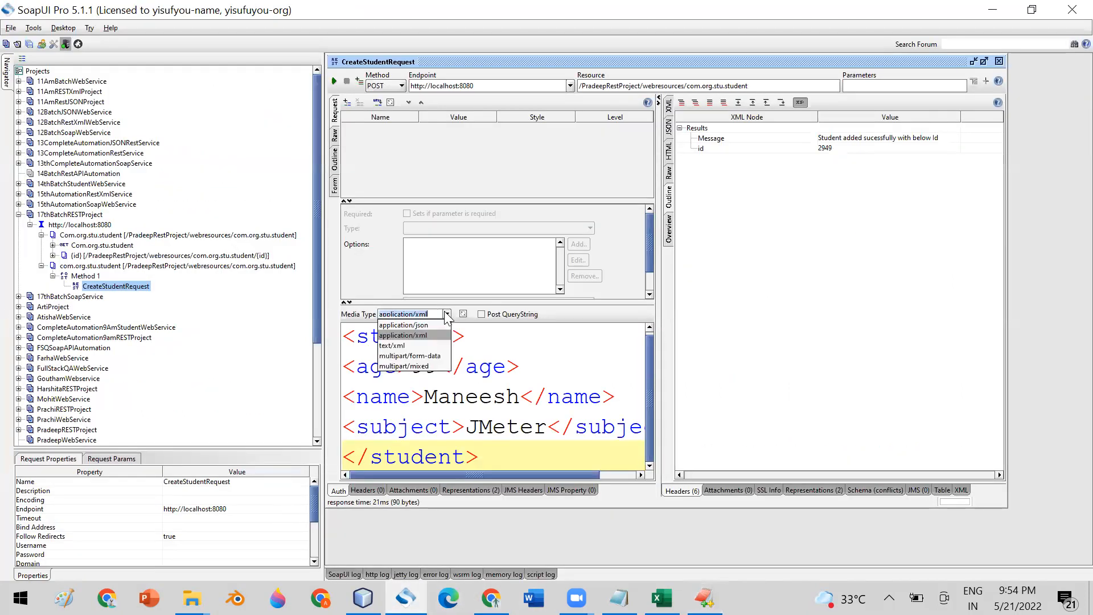
click(535, 339)
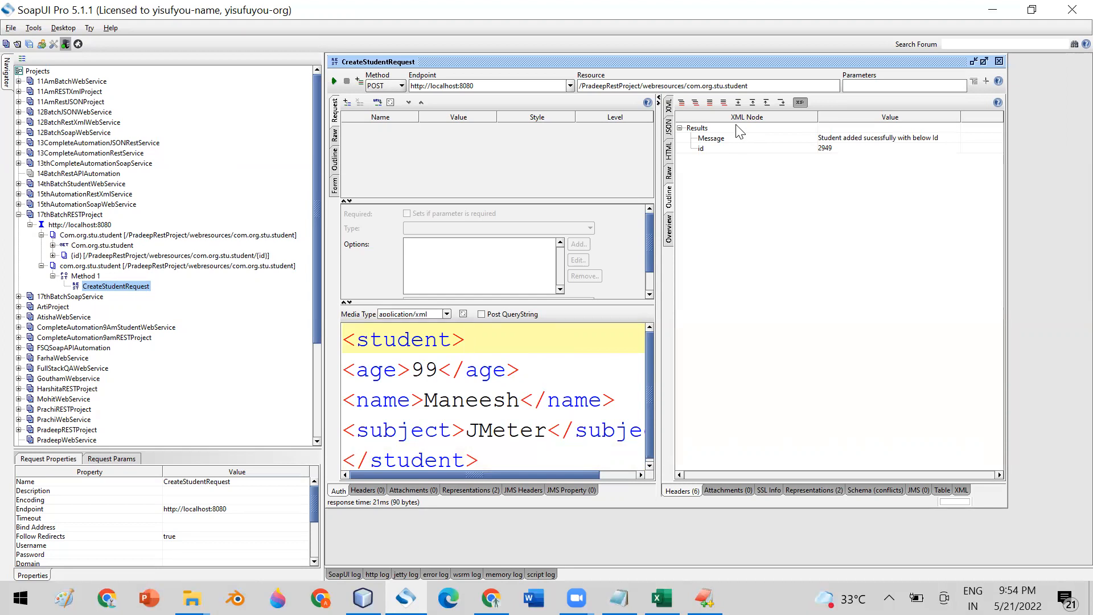
click(999, 61)
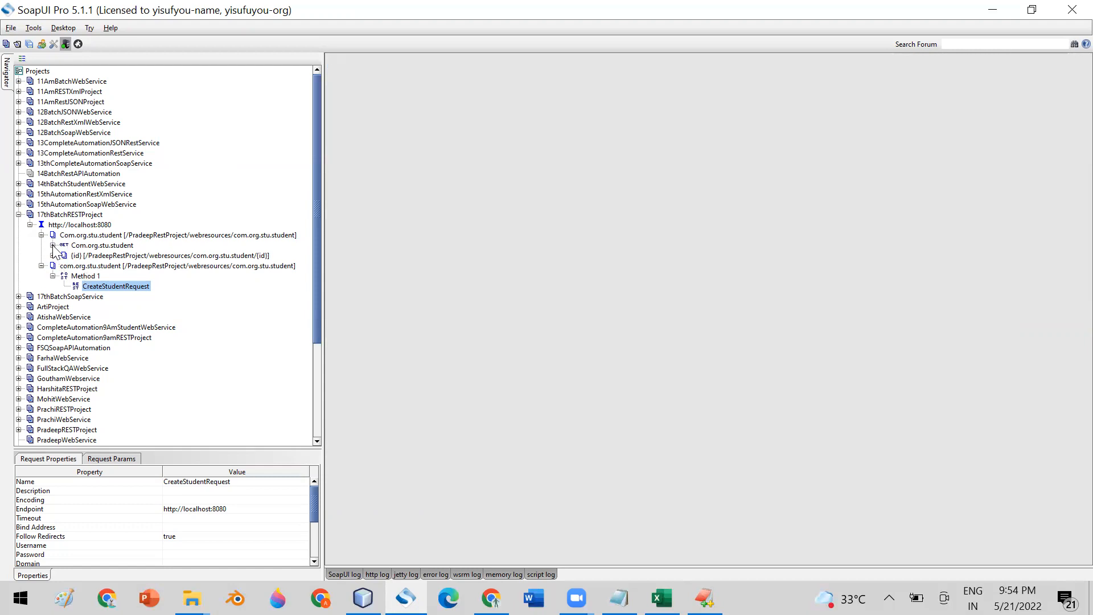
- Review GetAllStudentsRequest, GetStudentByIdRequest and CreateStudentRequest, then collapse both com.org.stu.student resources
click(52, 245)
click(115, 255)
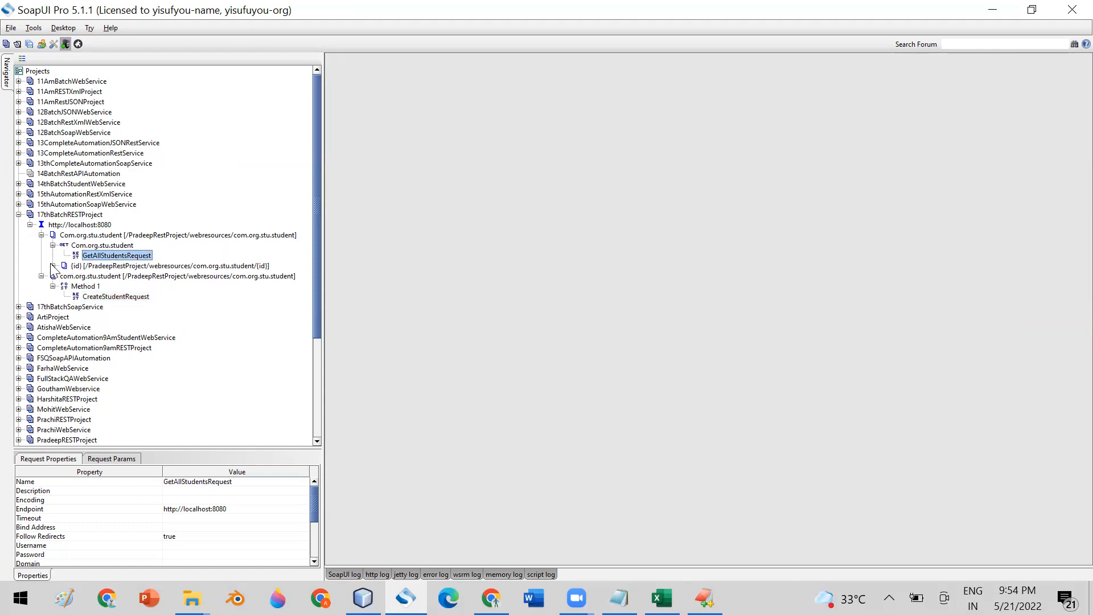
click(53, 266)
click(117, 287)
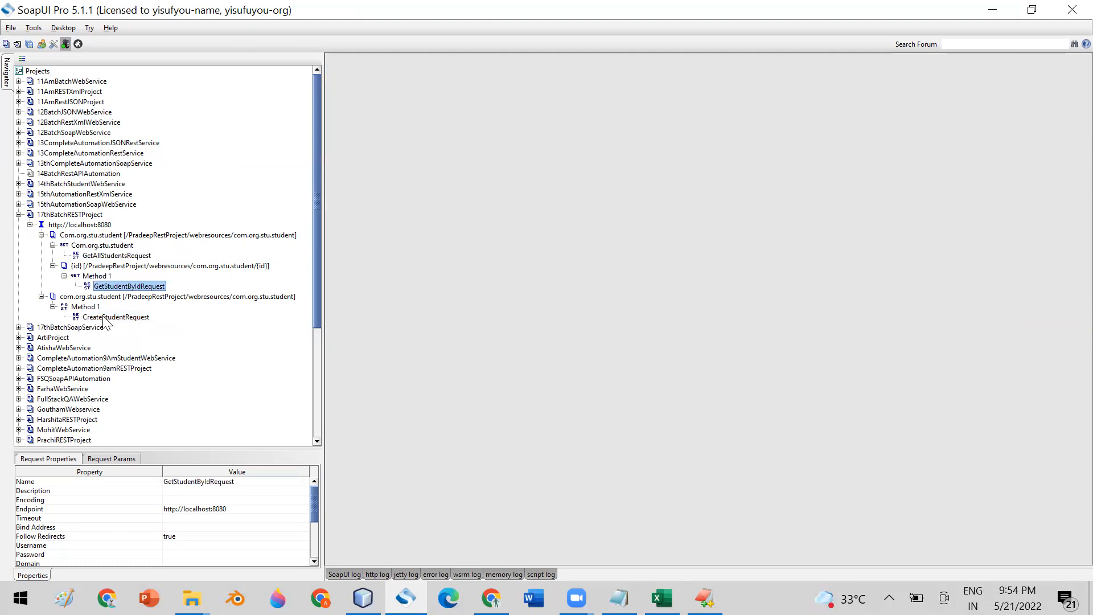
click(108, 317)
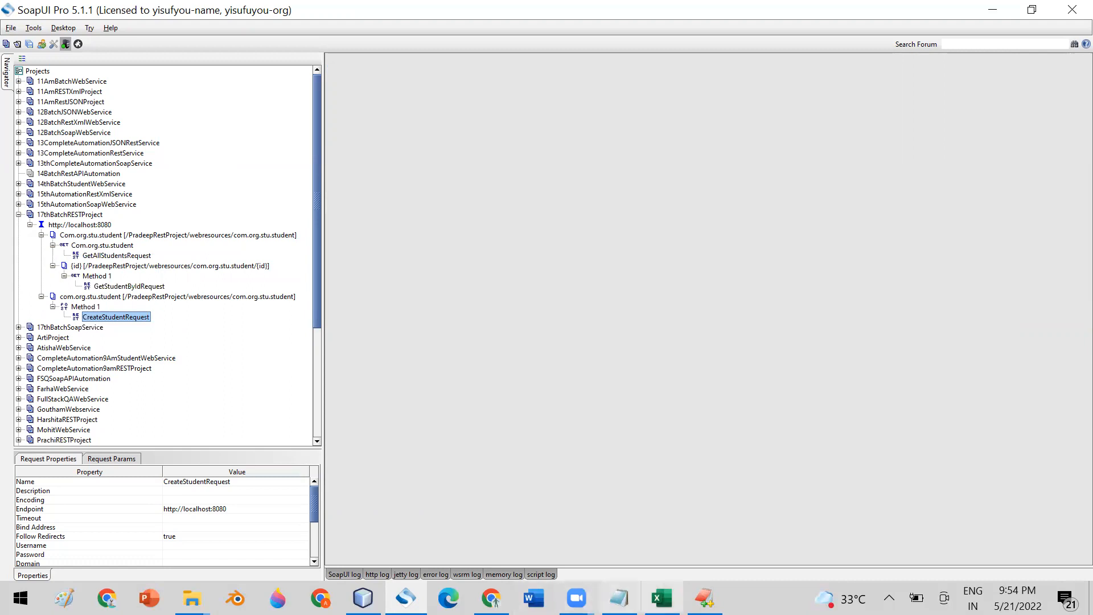
click(705, 598)
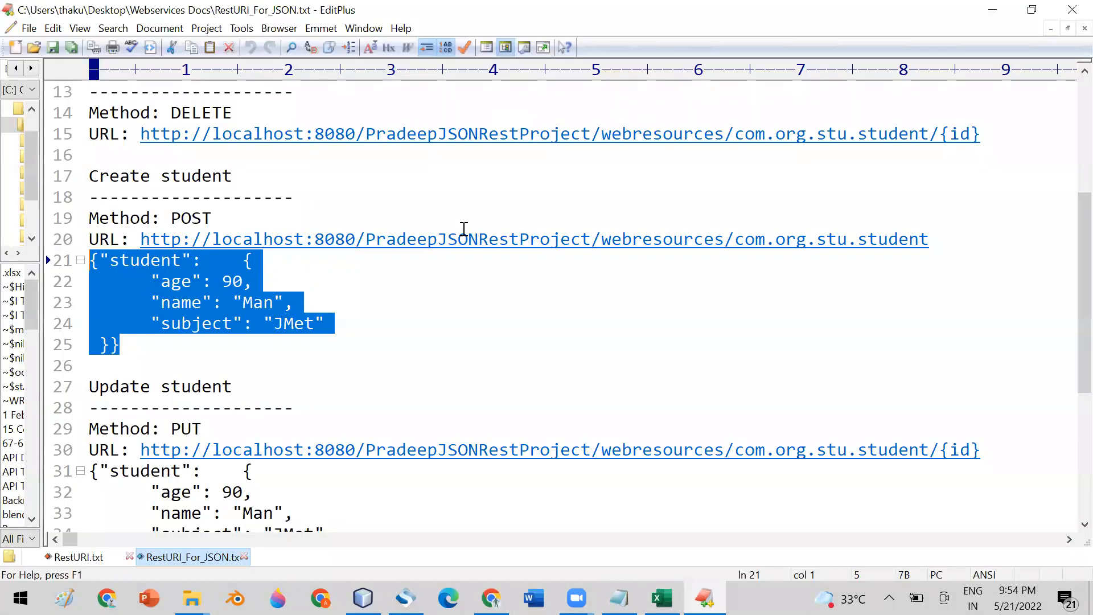
click(405, 598)
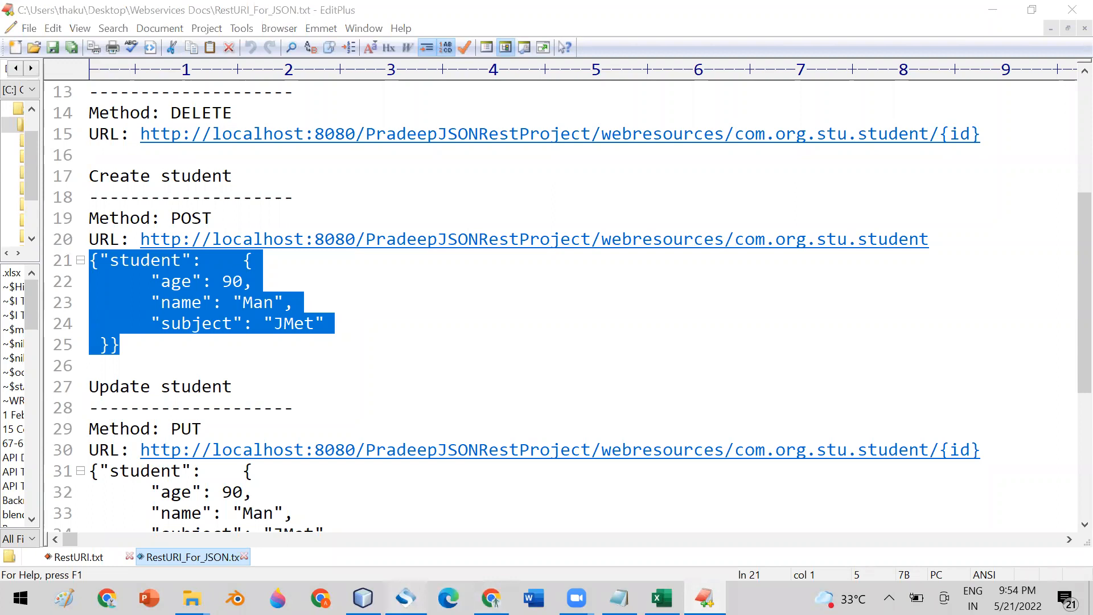
click(42, 235)
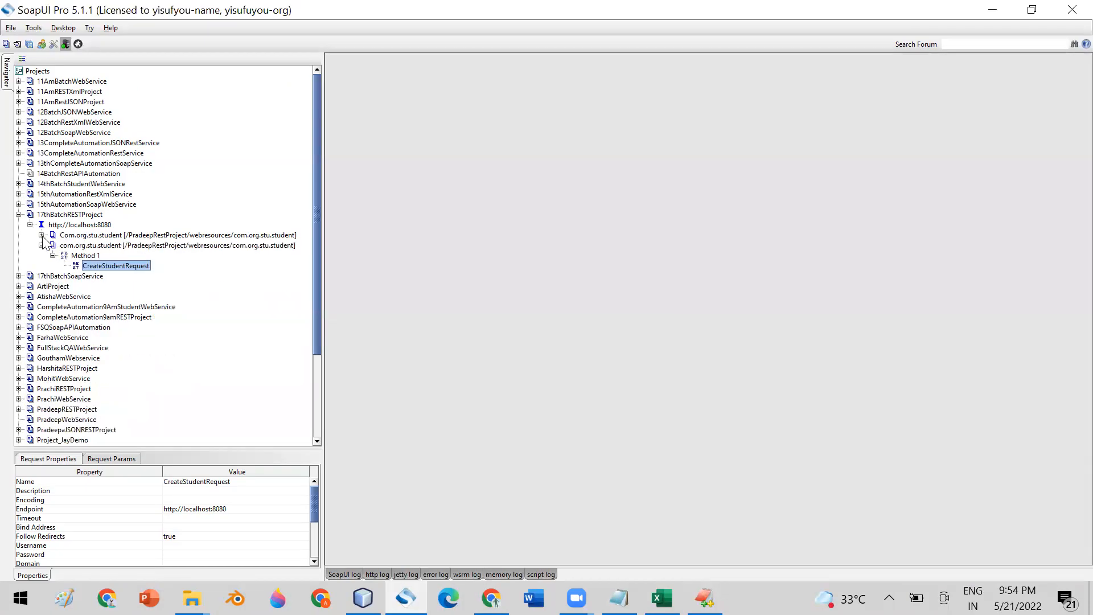
click(41, 245)
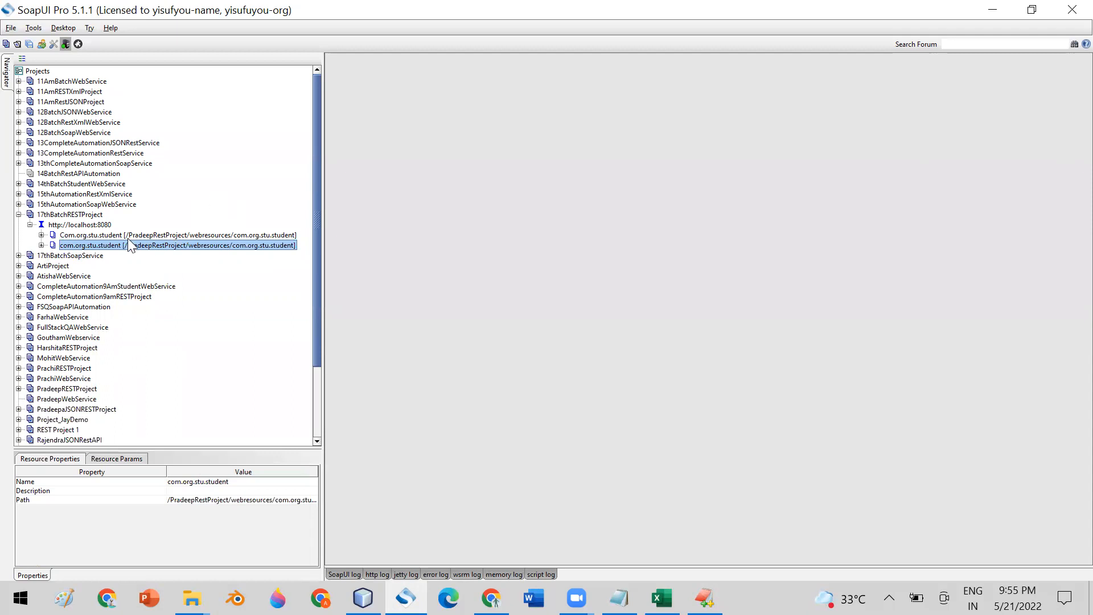
- Create a new test suite named StudentTestSuite in 17thBatchRESTProject
click(72, 215)
right_click(73, 216)
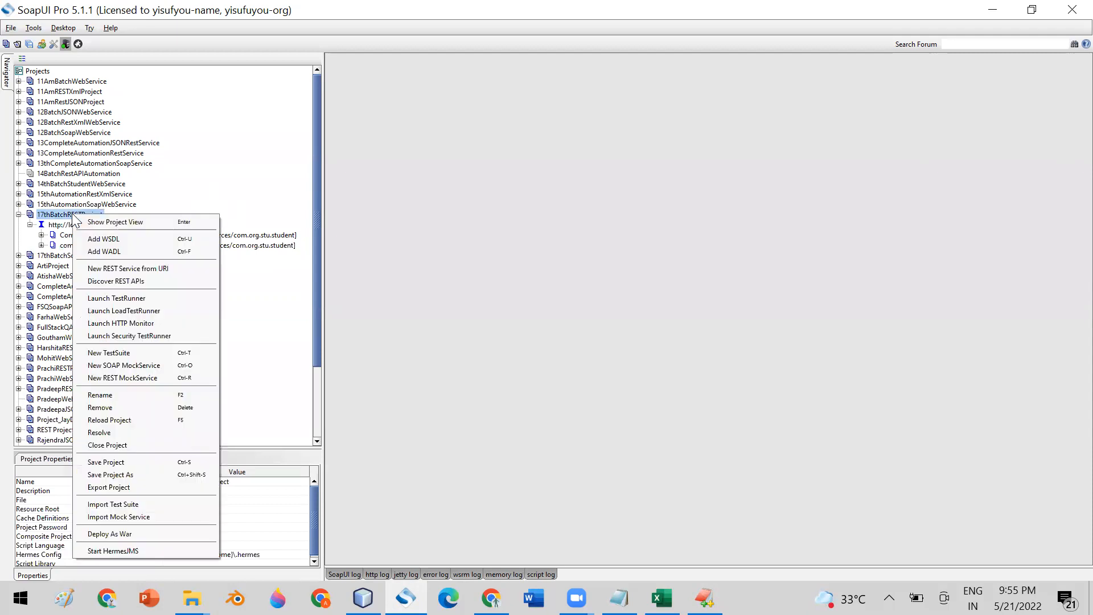
click(135, 352)
click(558, 294)
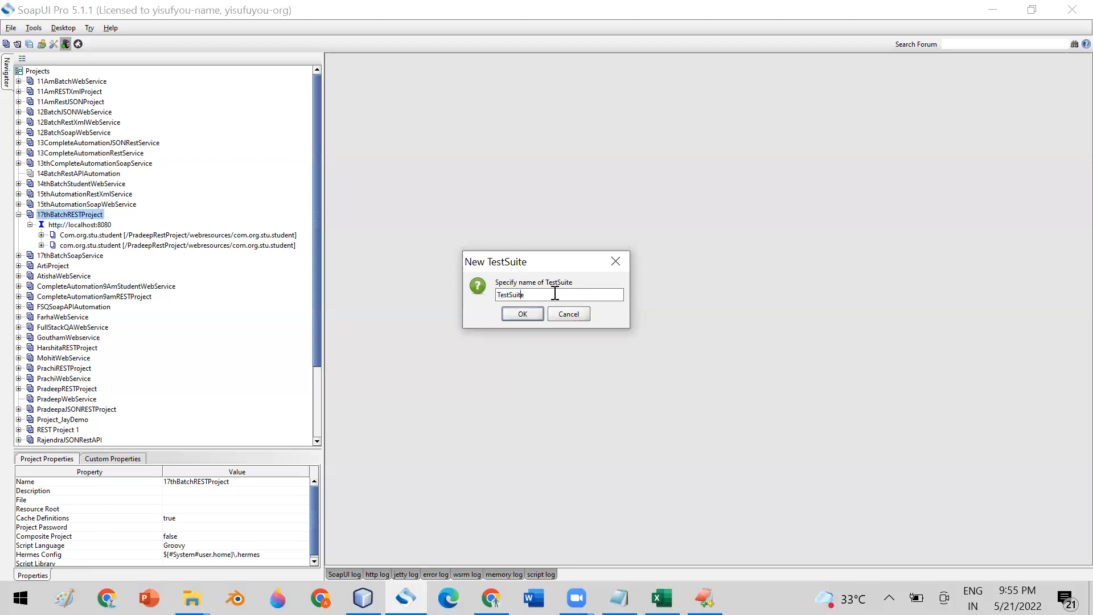
text(Student)
click(523, 314)
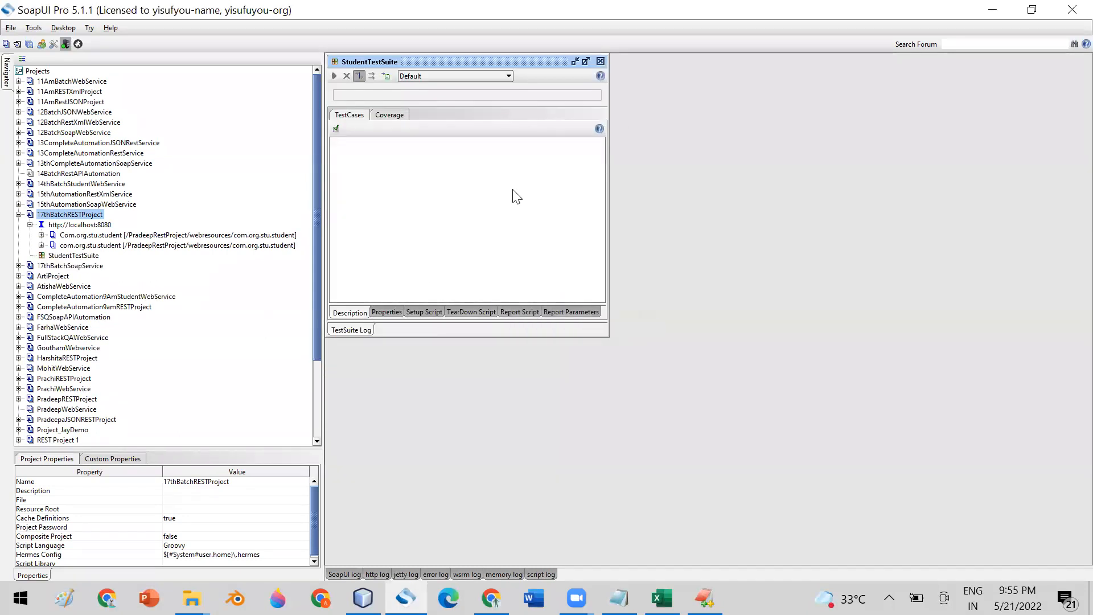
click(601, 61)
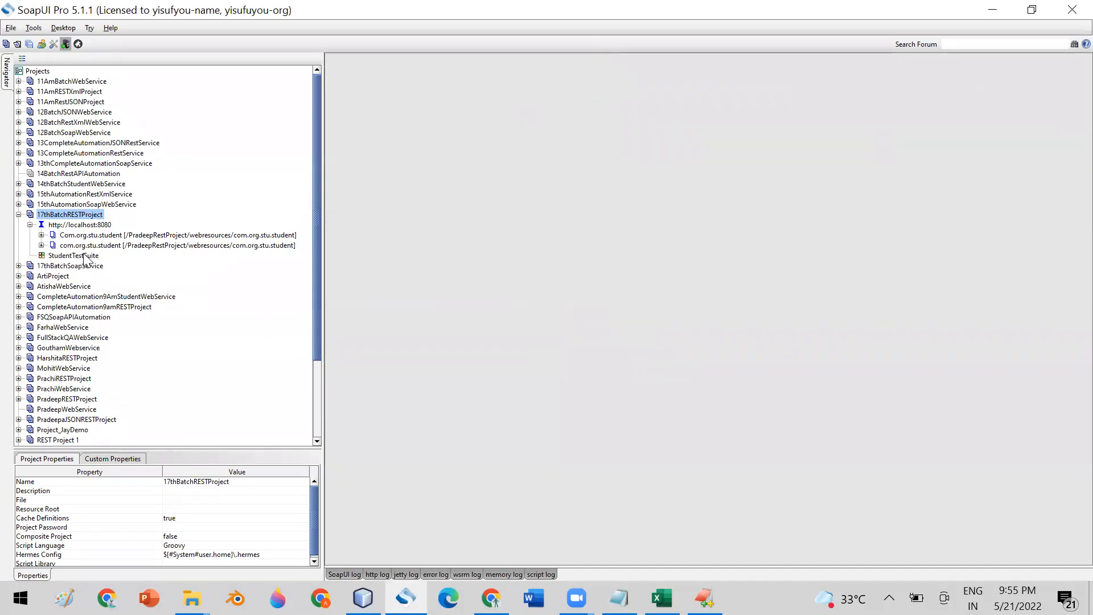
- Add a test case named CreateAndVerifyStudent to StudentTestSuite
click(85, 255)
right_click(94, 256)
click(128, 287)
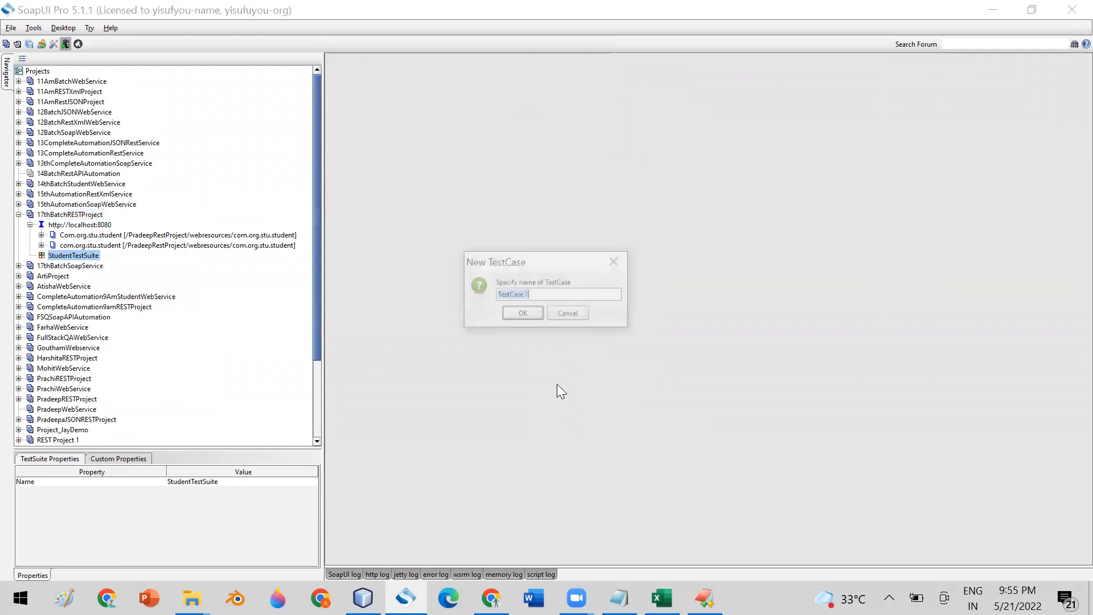
text(Create)
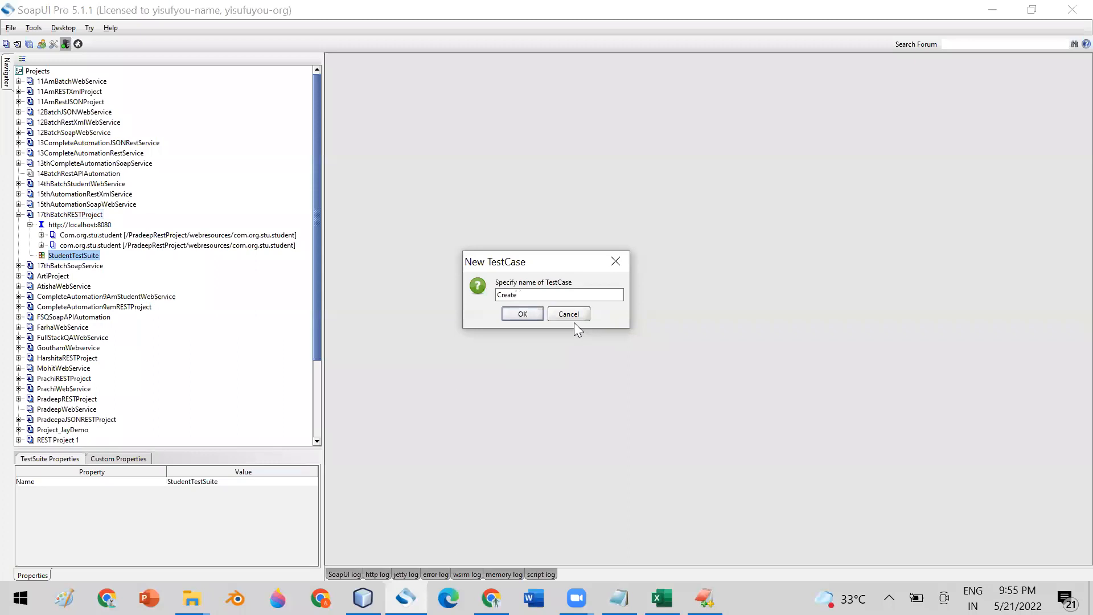
text(AndVerifyStudent)
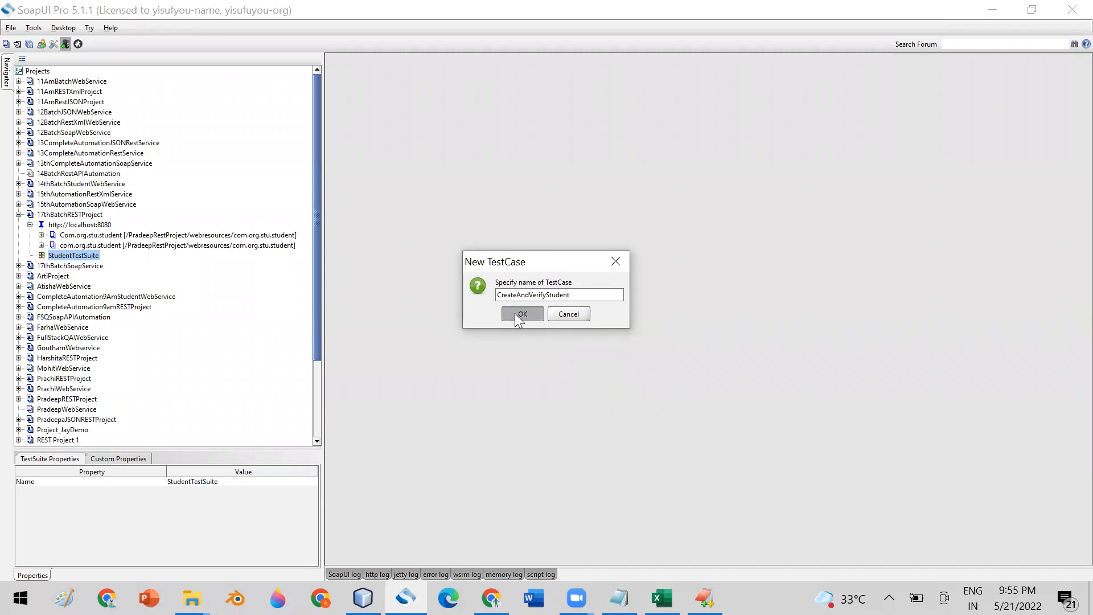
click(515, 313)
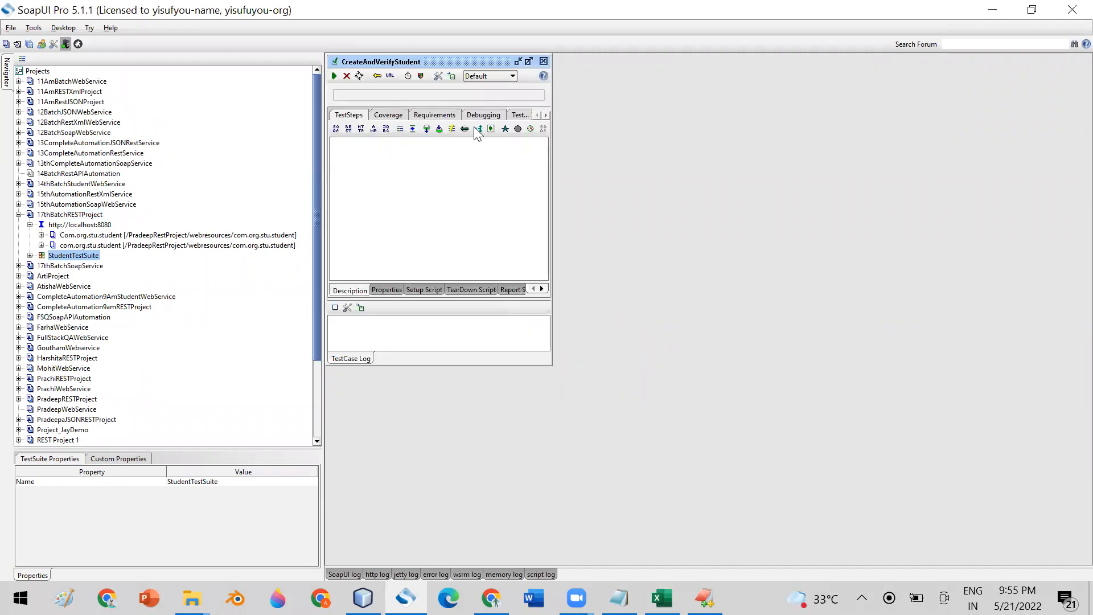
click(543, 61)
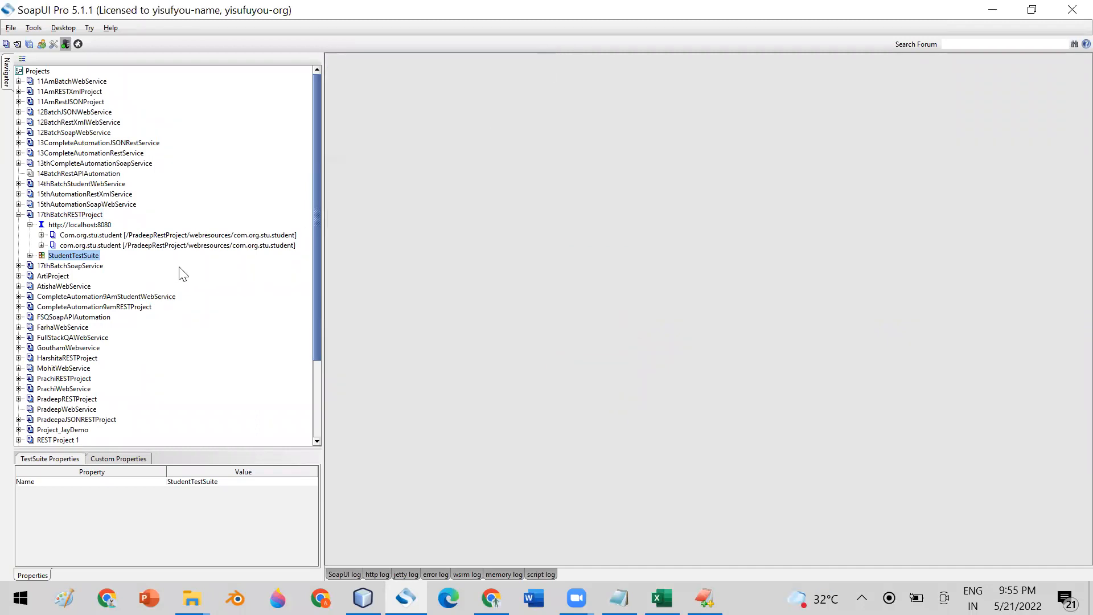
- Expand StudentTestSuite and CreateAndVerifyStudent to reach the Test Steps group
click(30, 255)
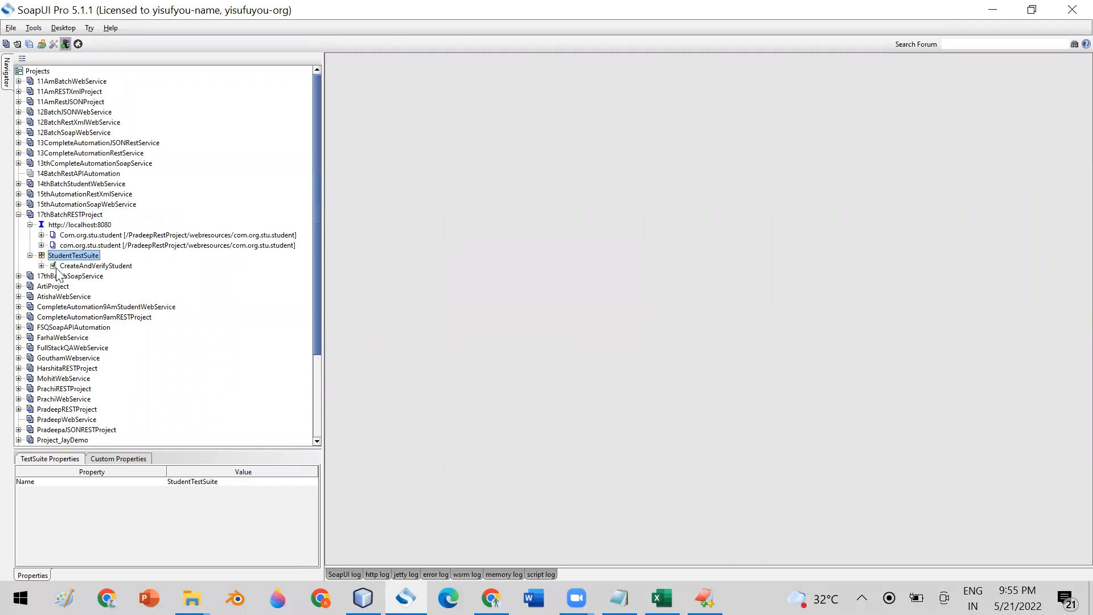
click(68, 266)
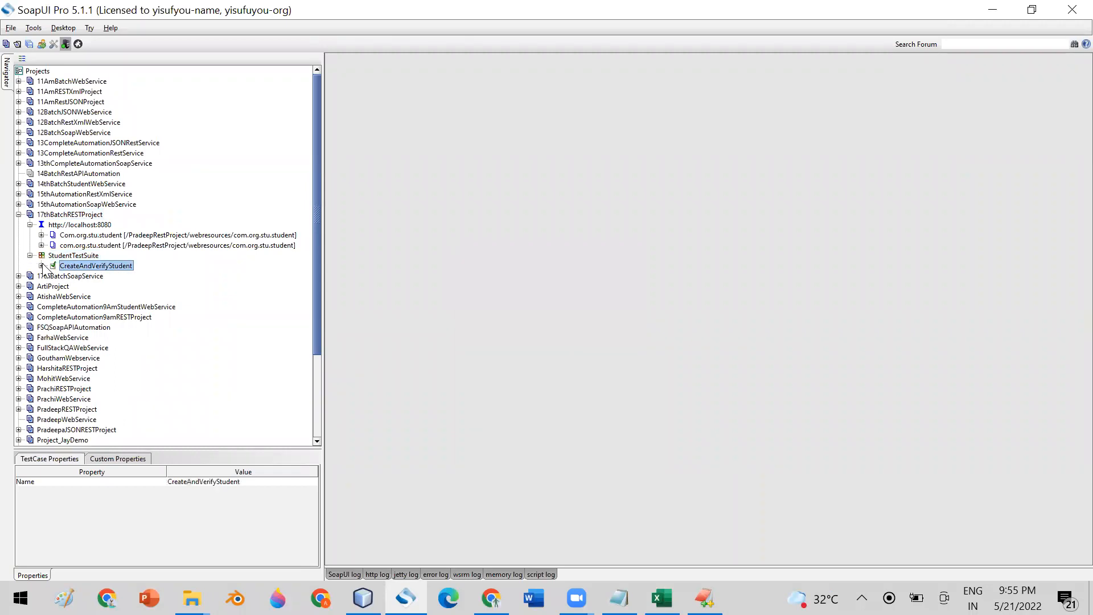
click(41, 265)
click(91, 276)
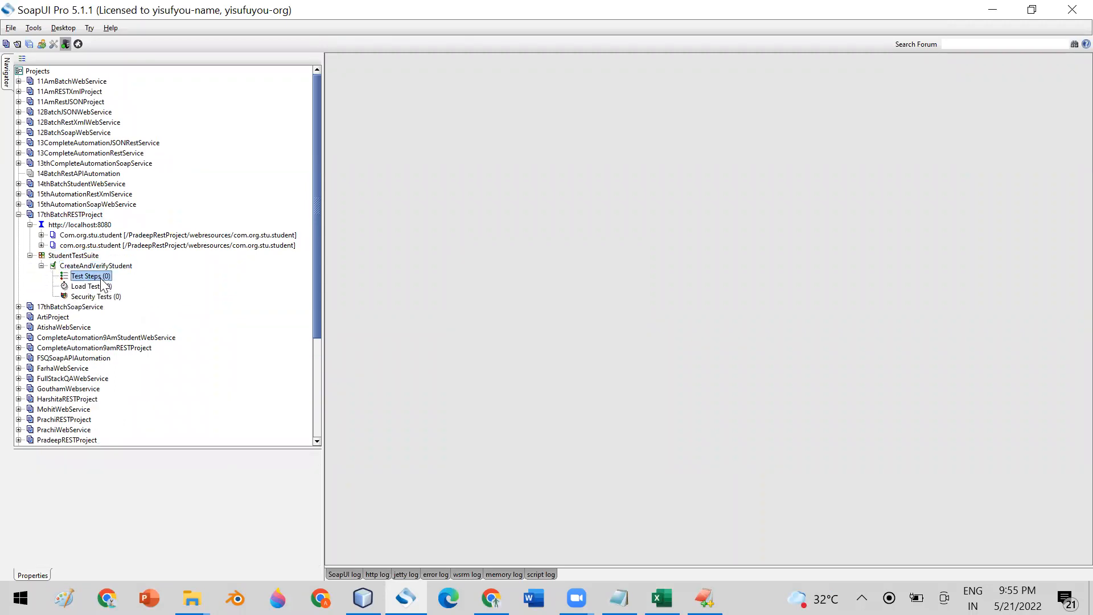
right_click(102, 279)
mouse_move(185, 298)
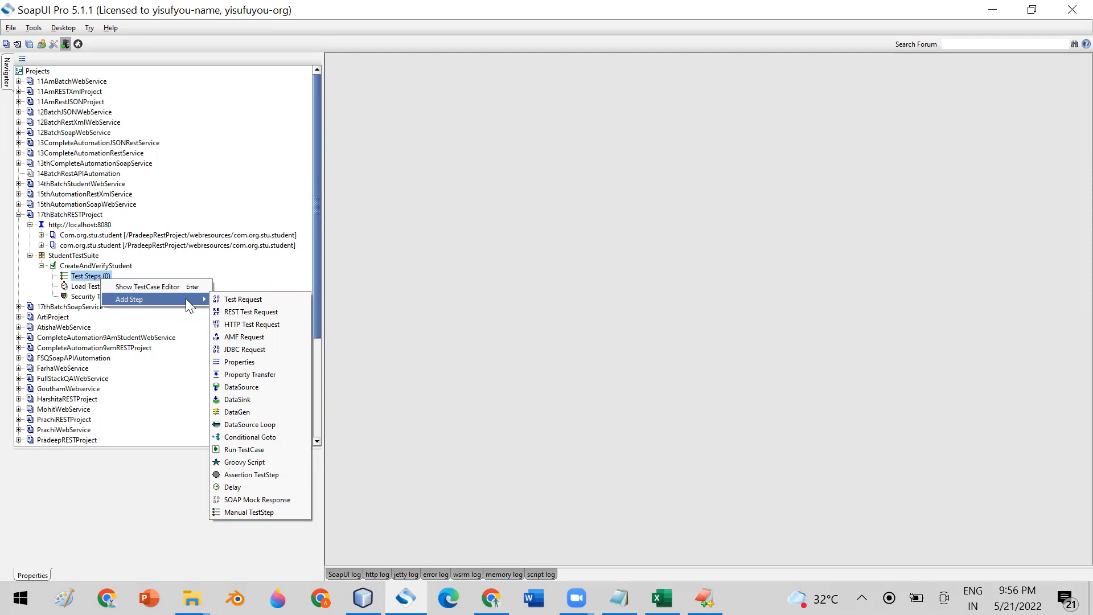
click(530, 138)
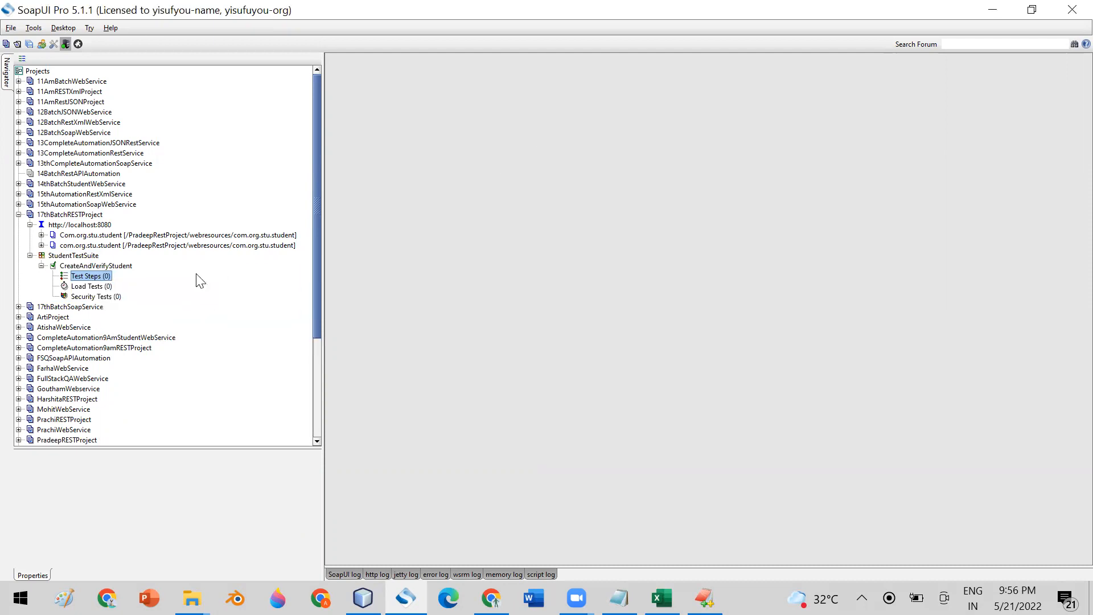
- Start a REST Test Request step and rename it GetStudentById
right_click(86, 274)
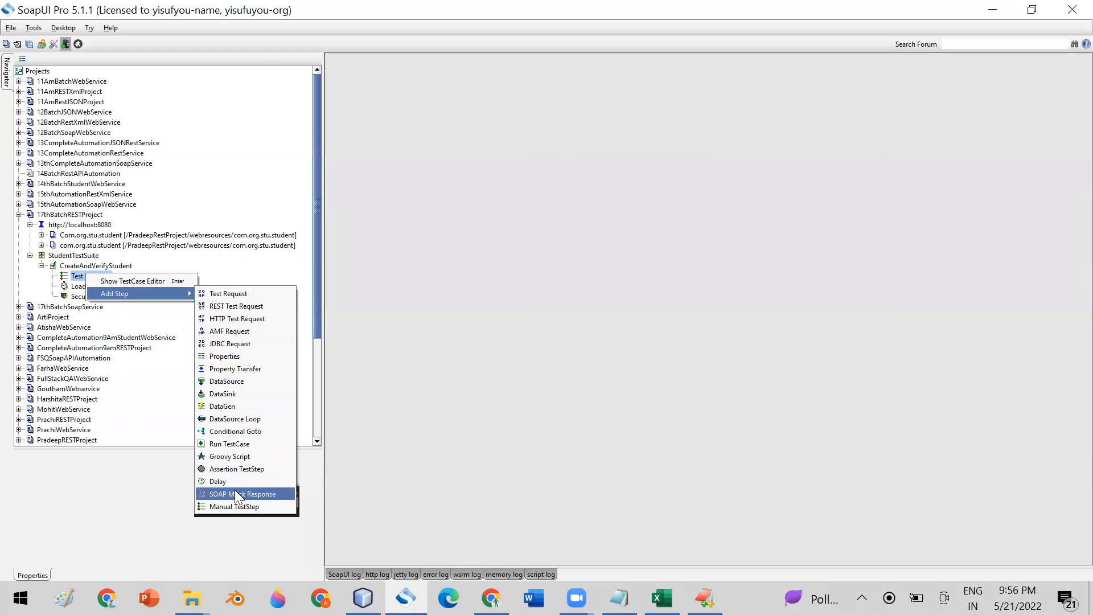
click(230, 307)
click(547, 294)
drag(550, 294, 468, 290)
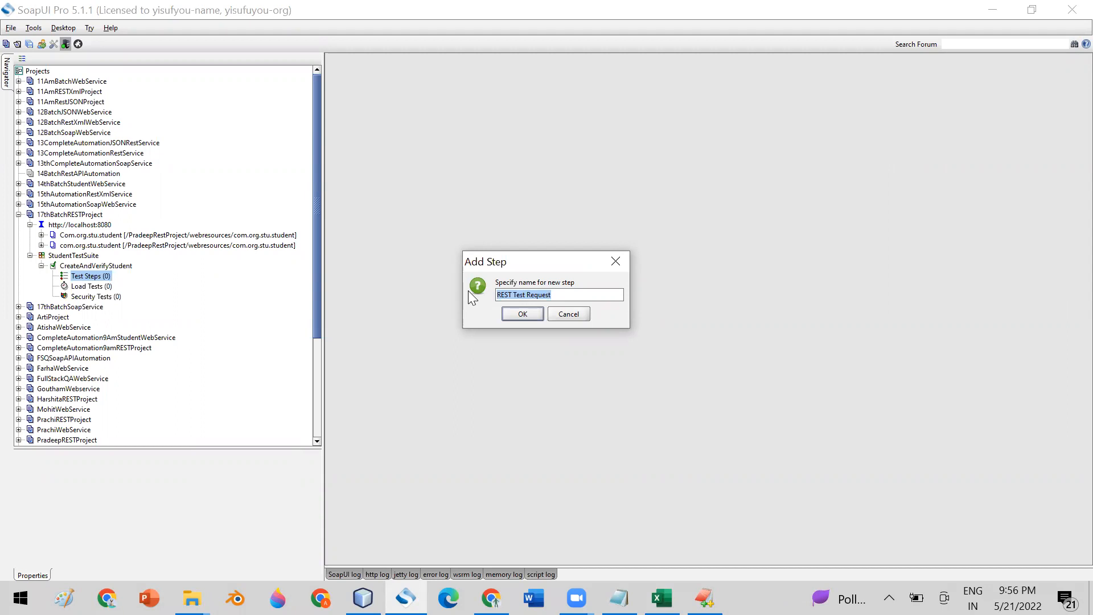
text(GetStude)
key(BackSpace)
text(dentById)
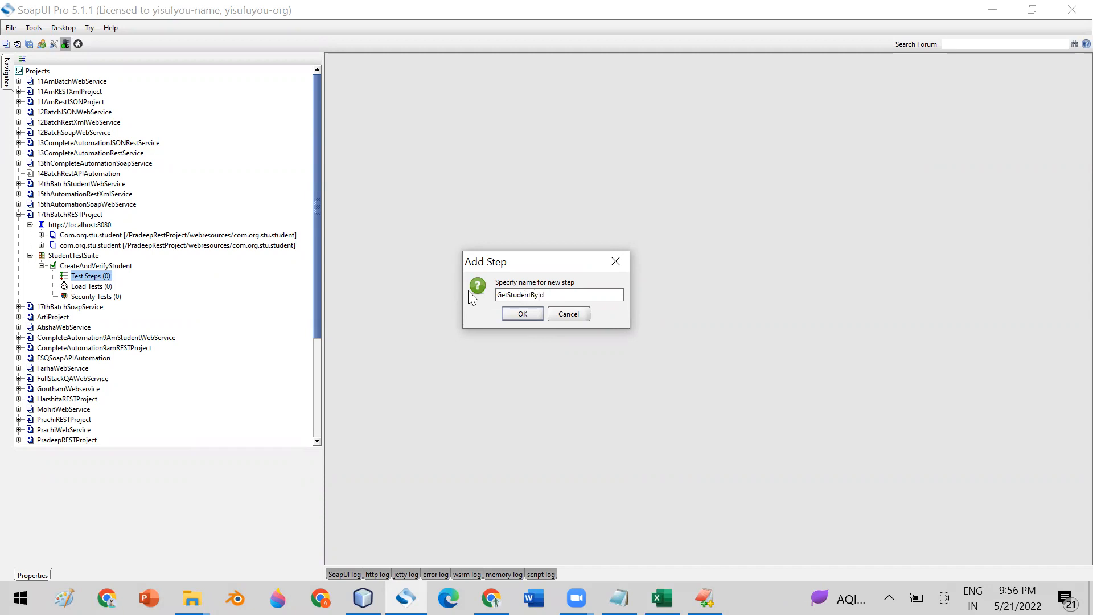
- Bind the GetStudentById step to the {id} GetStudentByIdRequest method
click(514, 316)
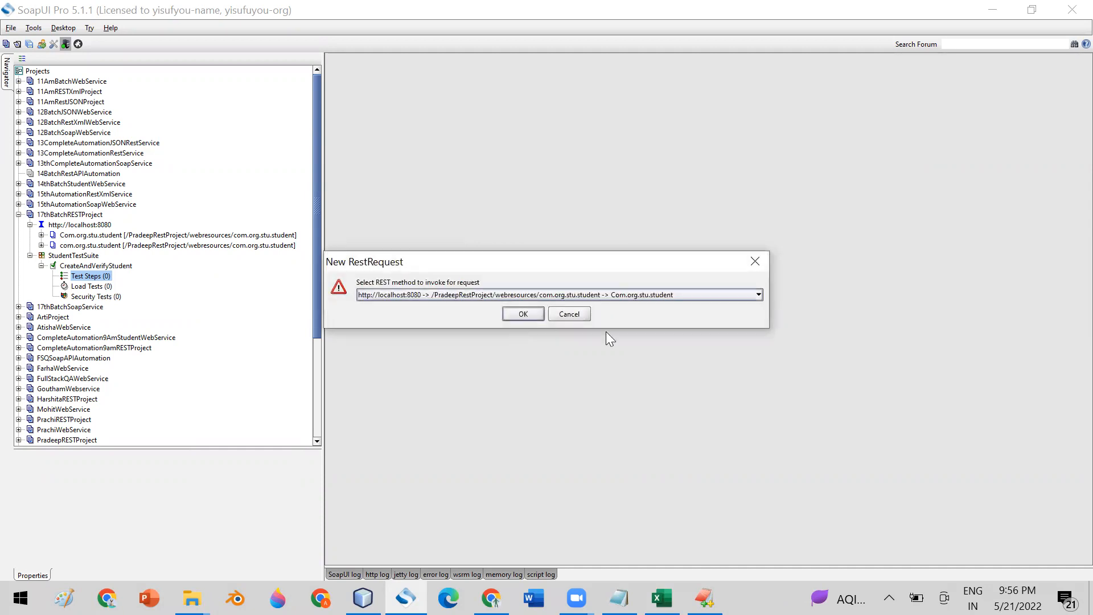
click(673, 296)
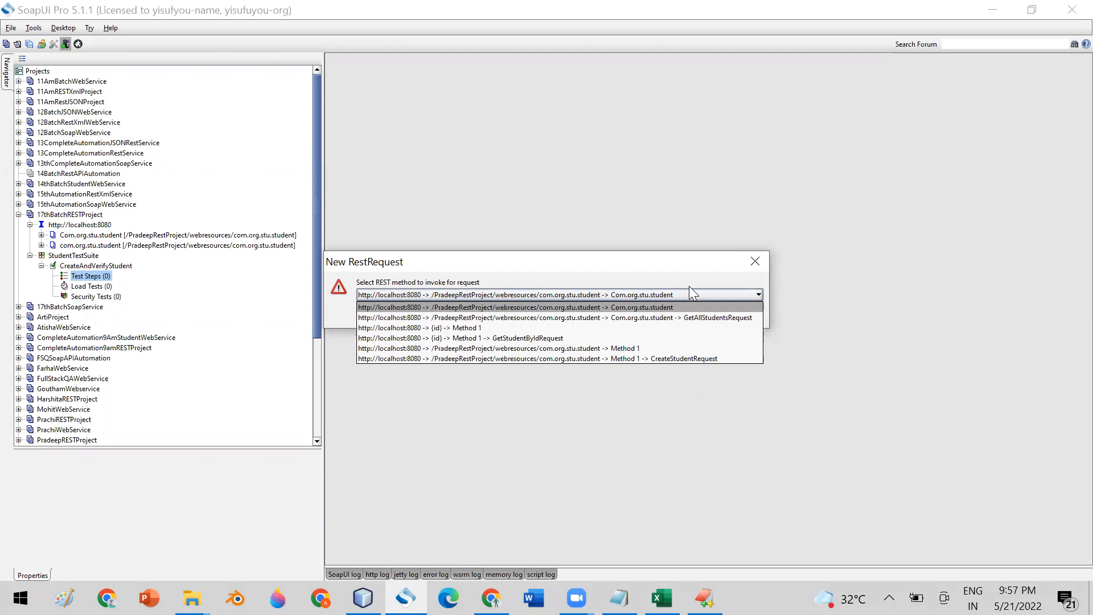
click(544, 337)
click(521, 315)
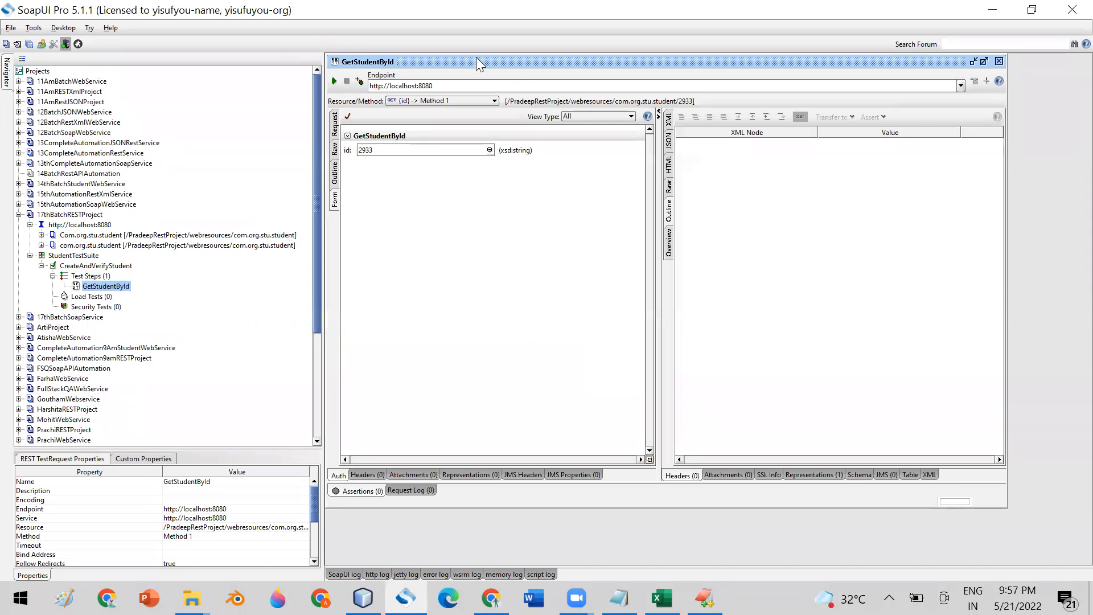
- Run GetStudentById, returning student 2933's details, and view its parameters as a table
click(334, 80)
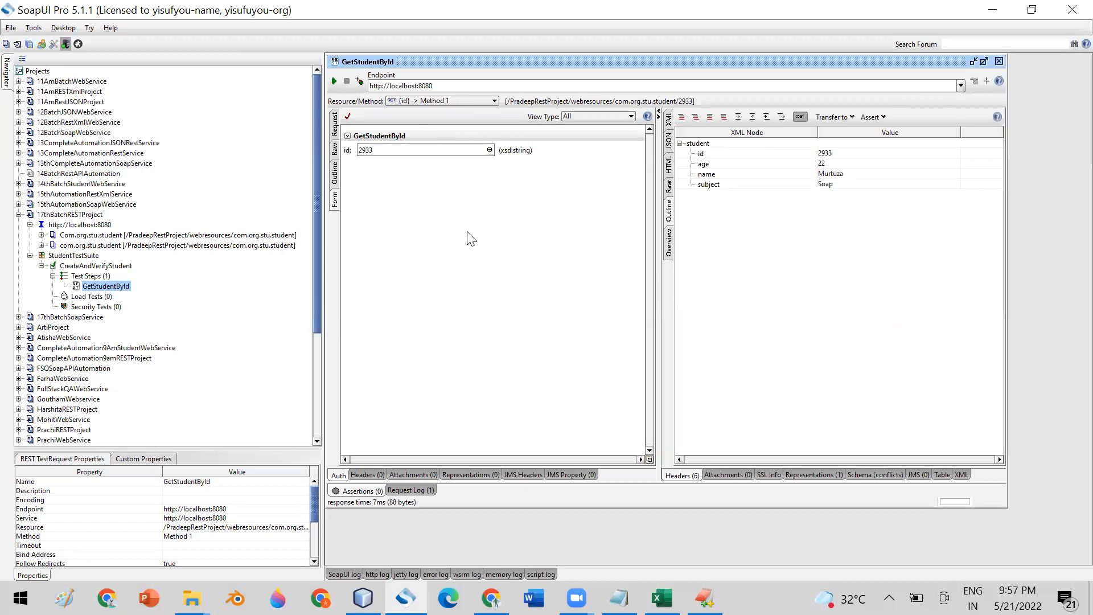
click(335, 123)
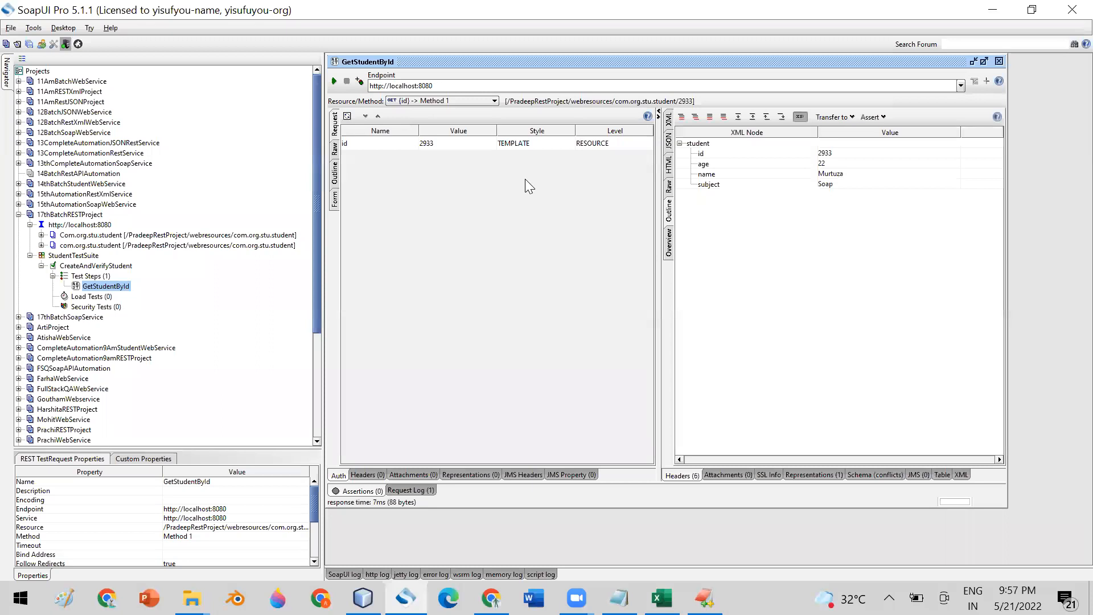
click(998, 61)
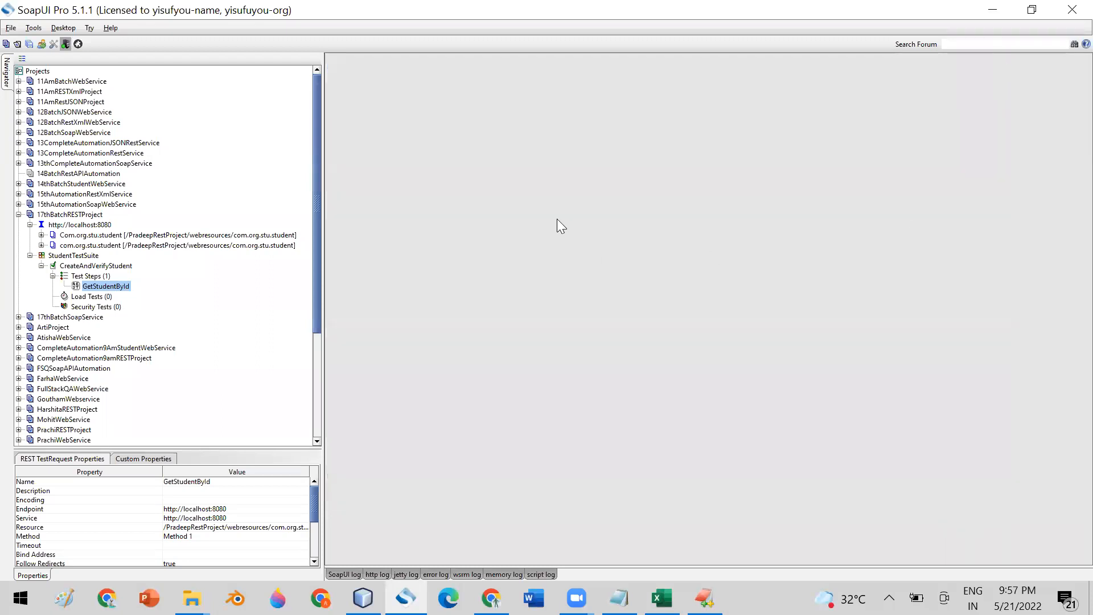
- Add a Properties step holding an Id property with value 2988
right_click(96, 277)
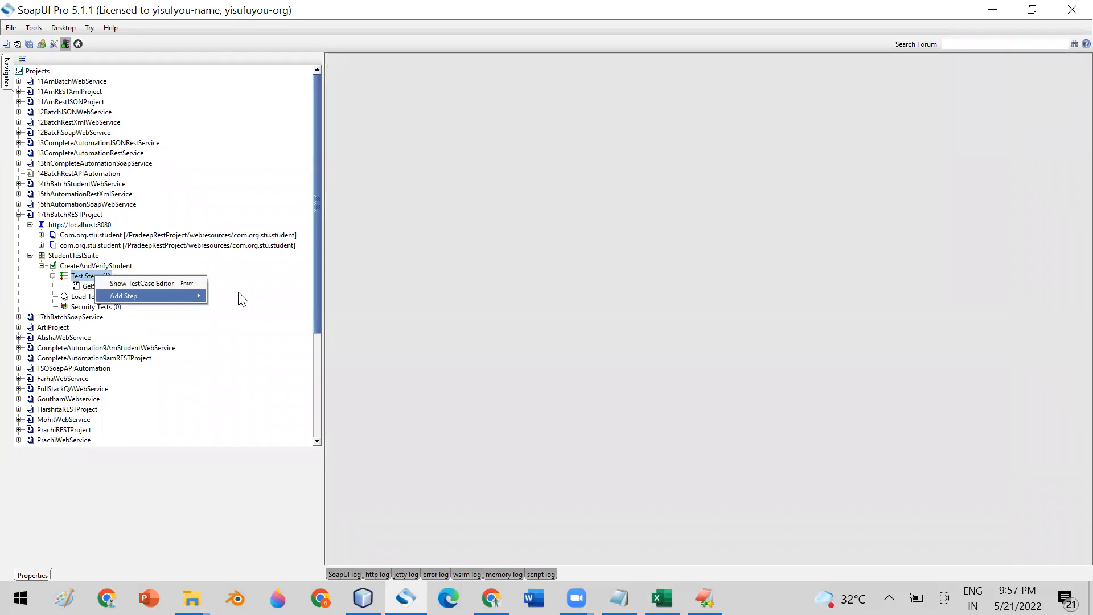
mouse_move(180, 294)
click(267, 358)
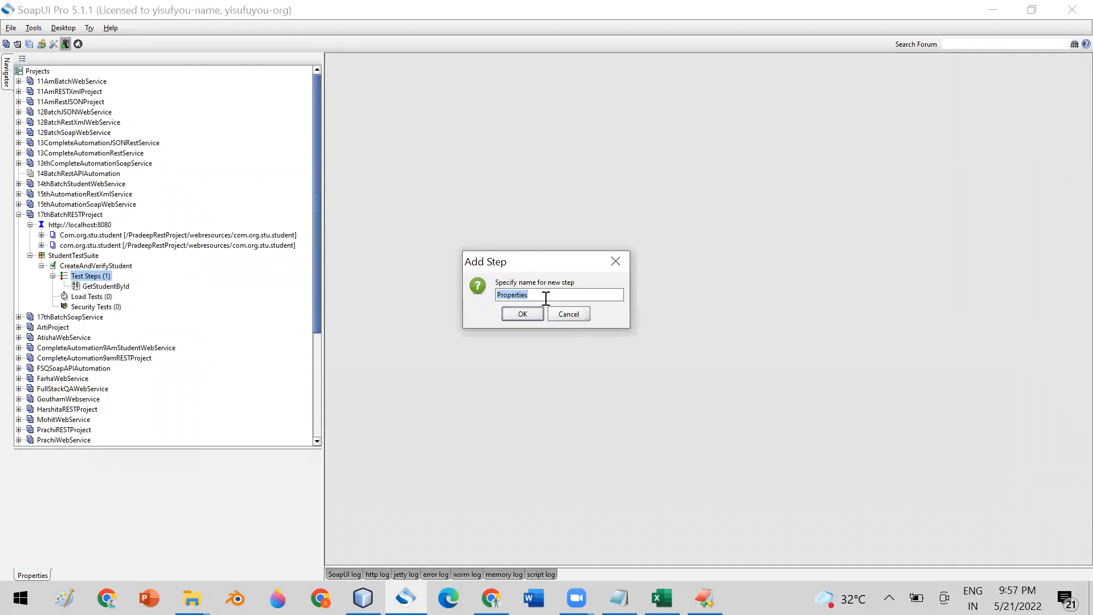
click(522, 312)
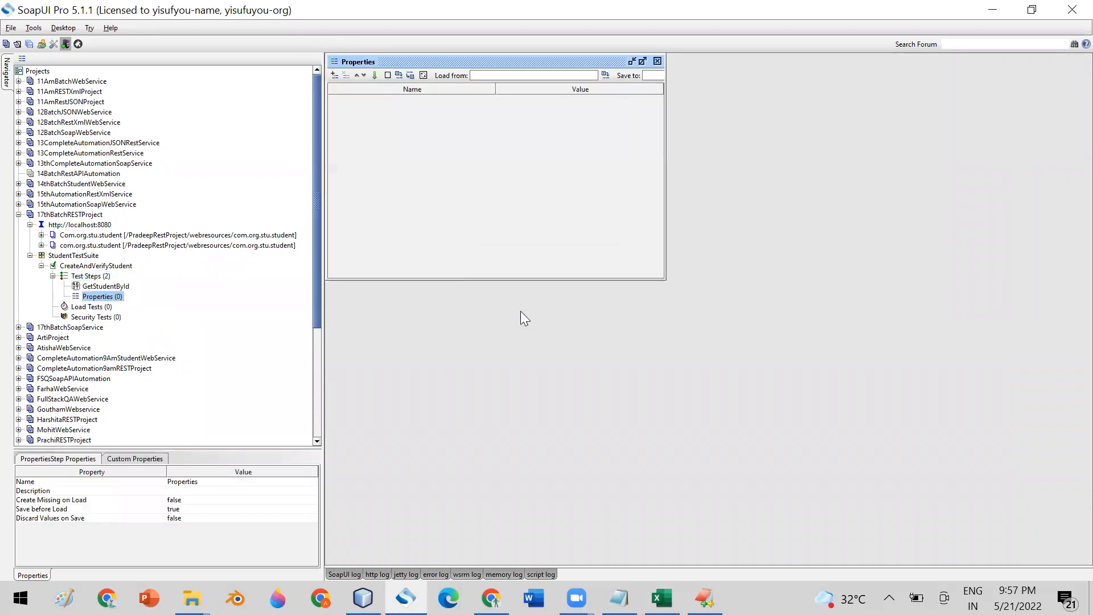
click(335, 75)
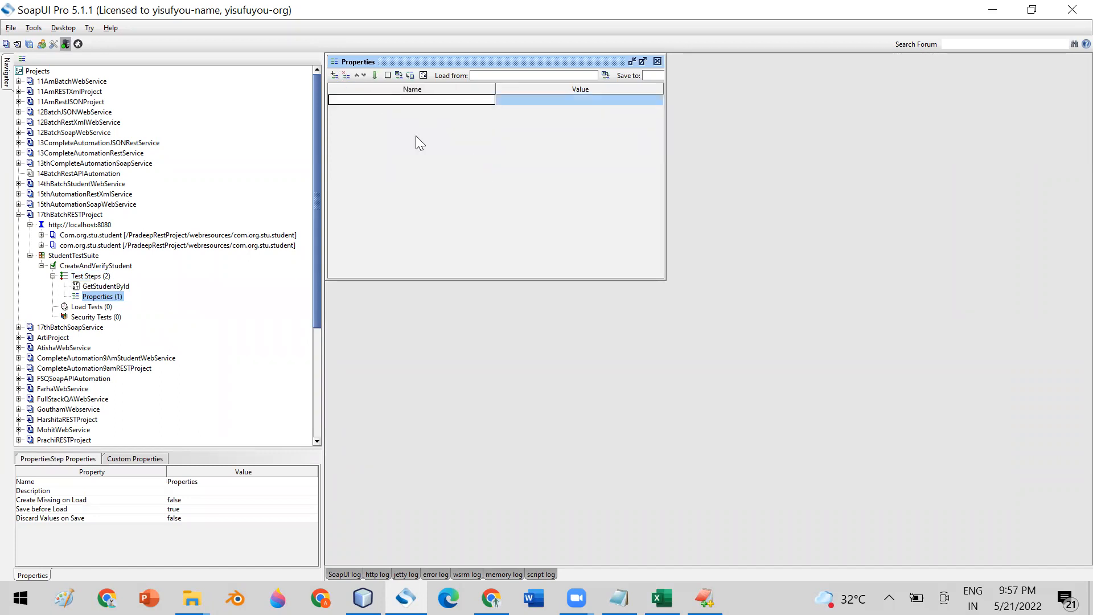
text(ID)
key(BackSpace)
text(d)
click(524, 100)
text(2988)
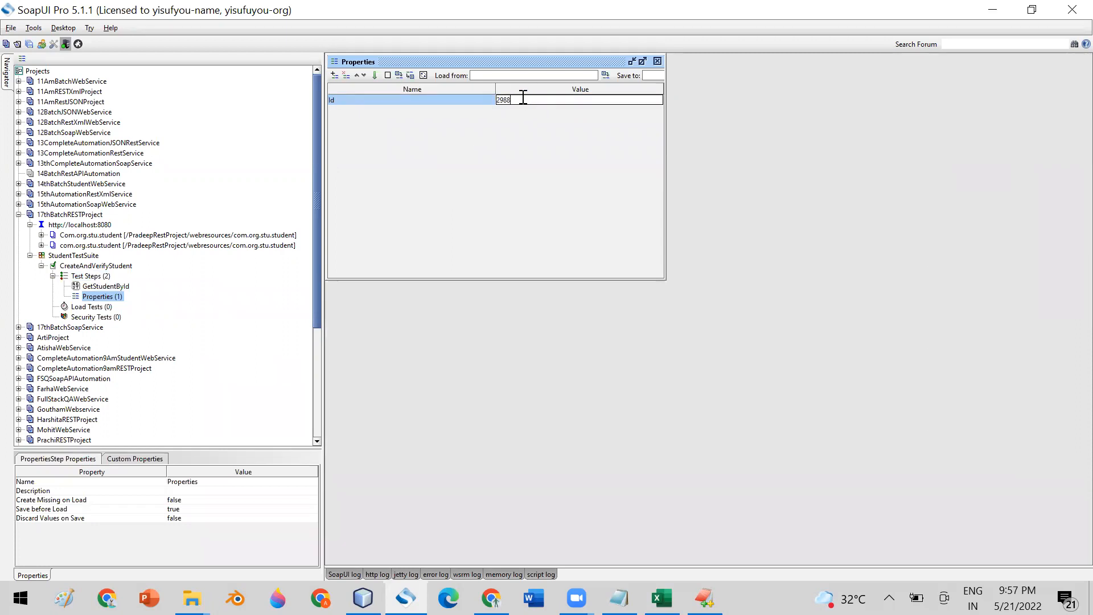
- Move the Properties step above GetStudentById
click(658, 61)
drag(90, 297, 95, 289)
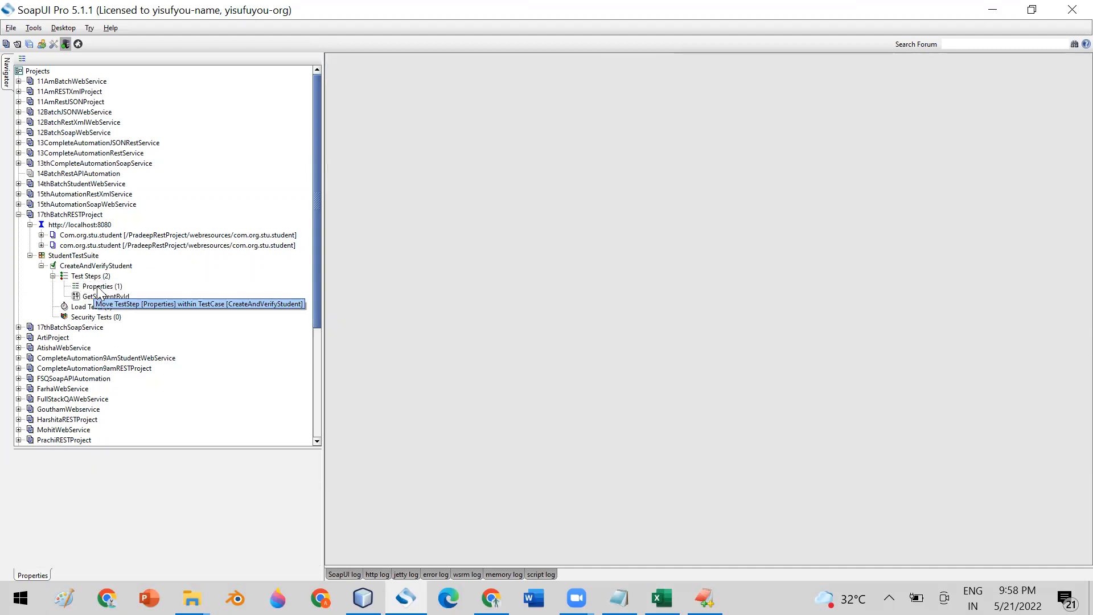
click(97, 287)
- Insert a Property Transfer step after the Properties step
click(93, 297)
click(100, 287)
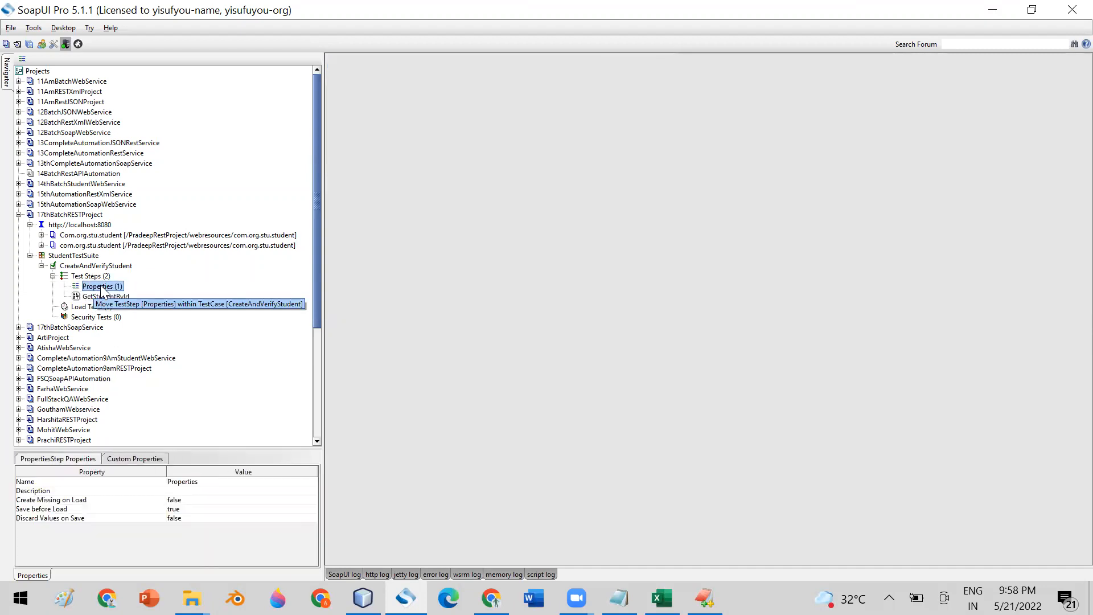
right_click(100, 288)
mouse_move(203, 321)
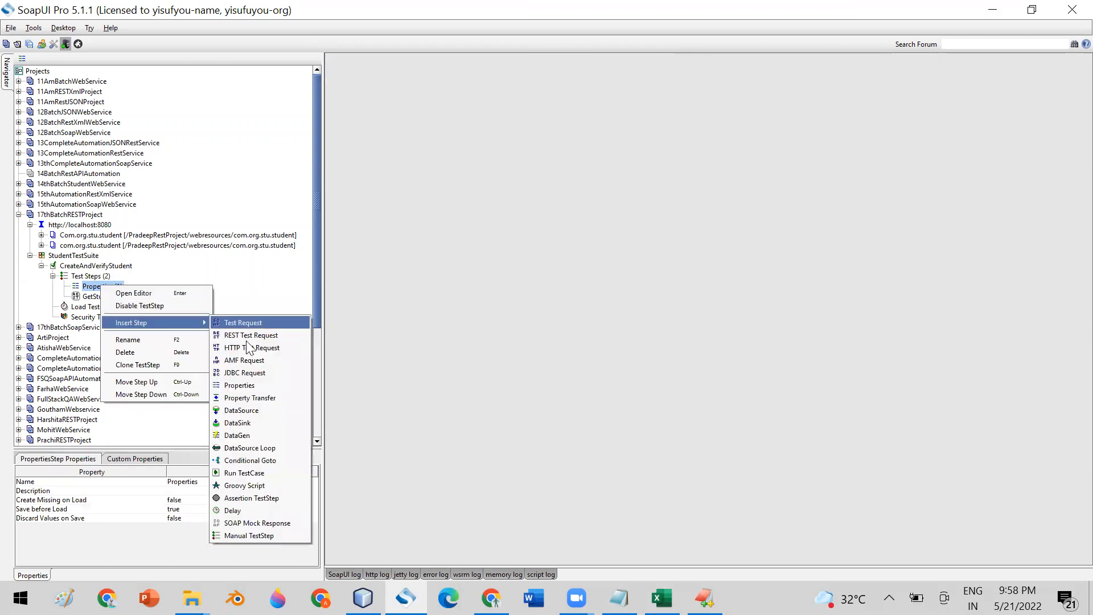
click(268, 398)
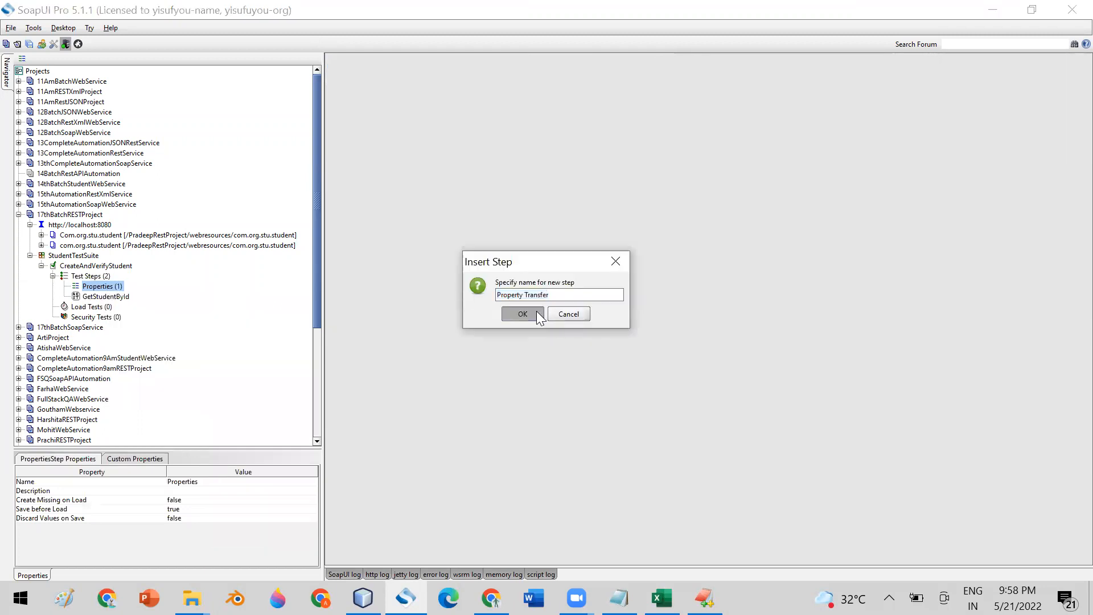
click(535, 311)
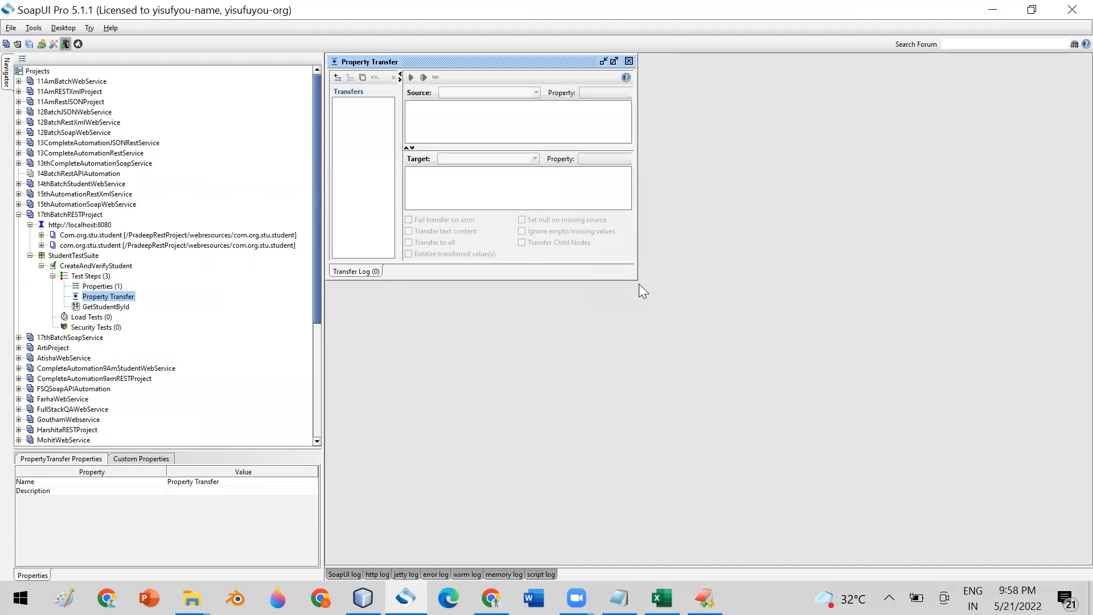
drag(636, 278, 927, 392)
- Add an IdTransfer taking its source from the Properties step's Id
click(338, 77)
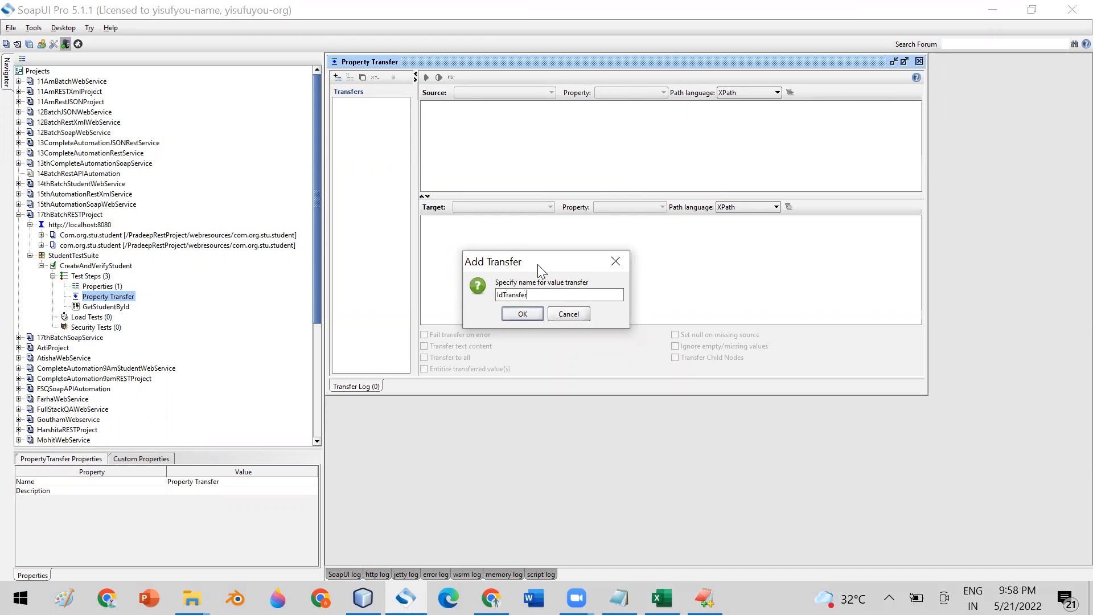
click(522, 313)
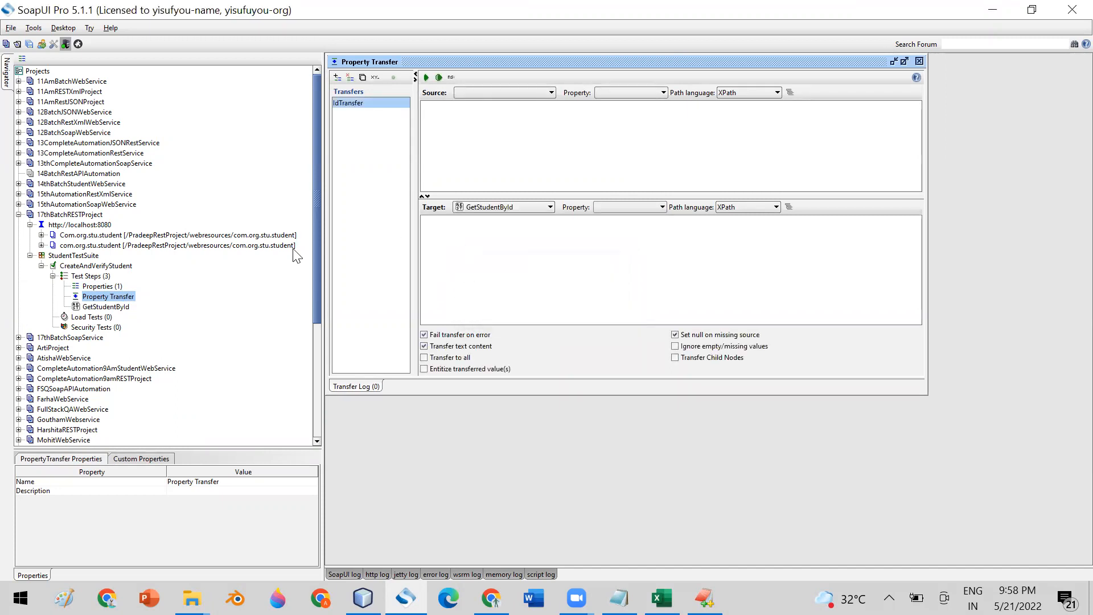
click(493, 93)
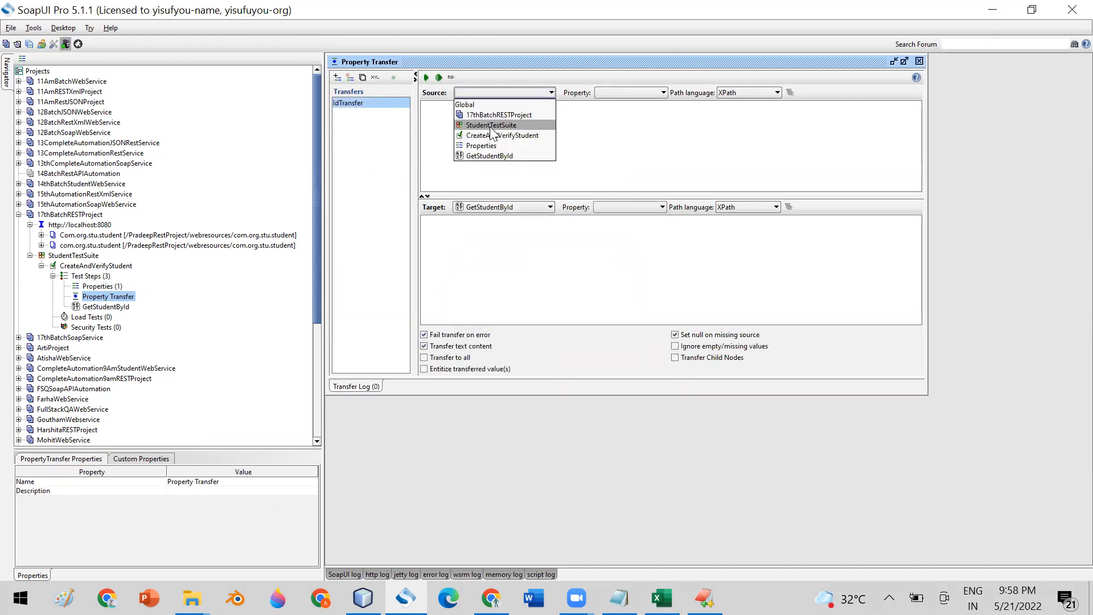
click(492, 145)
click(630, 92)
click(607, 103)
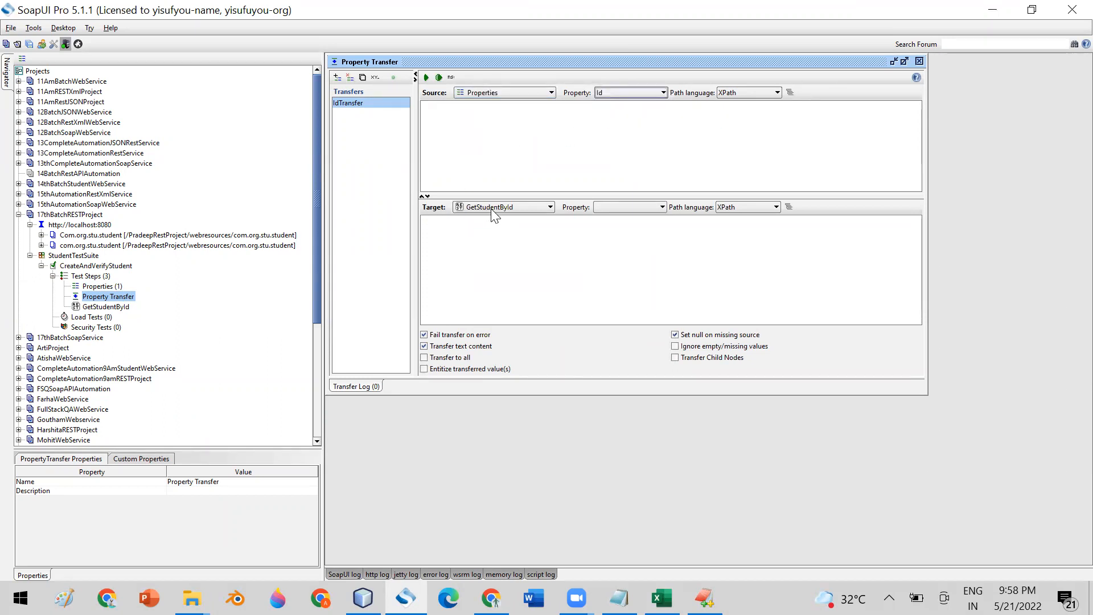
- Set GetStudentById's id as the IdTransfer target property
click(620, 208)
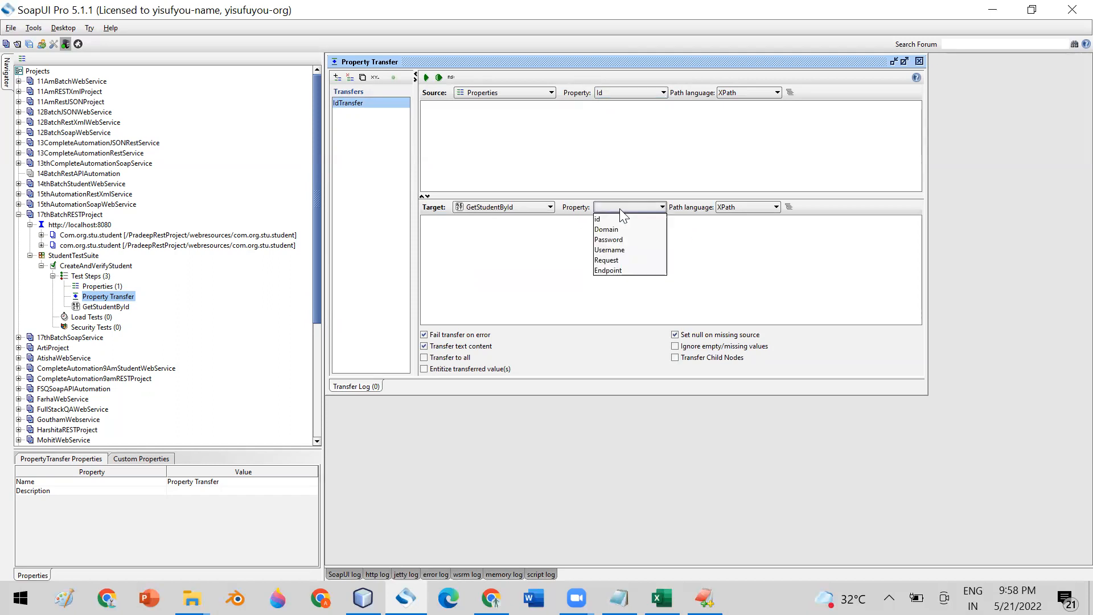
click(625, 257)
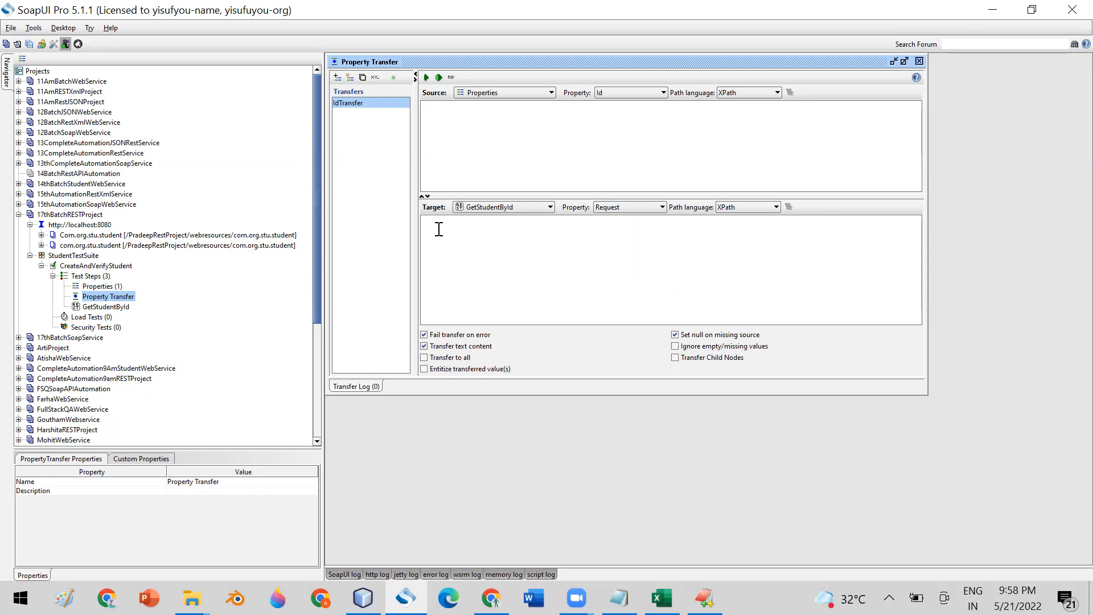
click(624, 207)
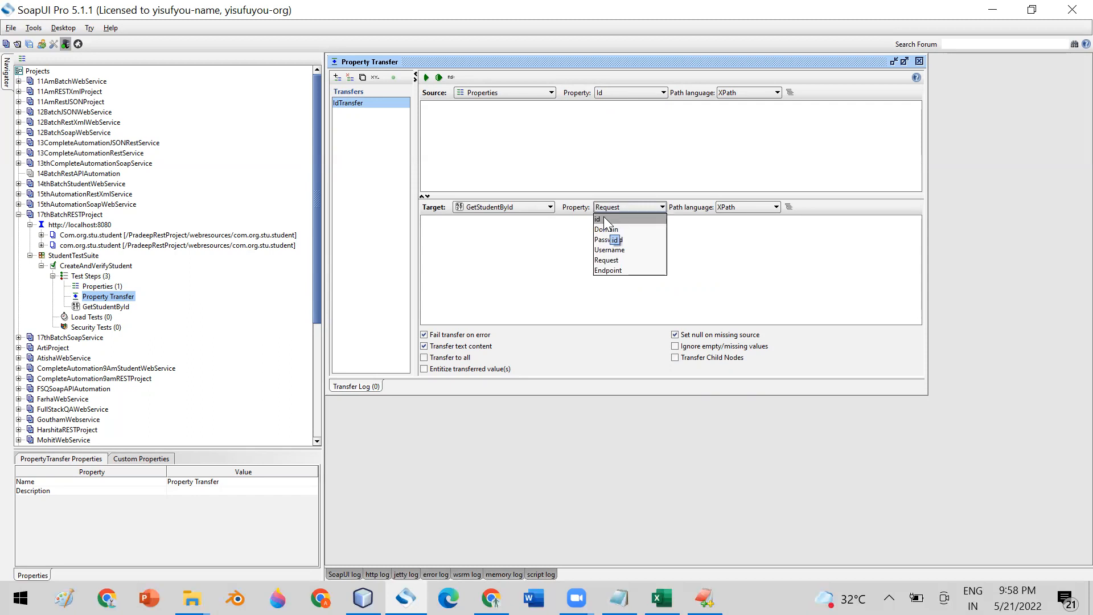
click(603, 218)
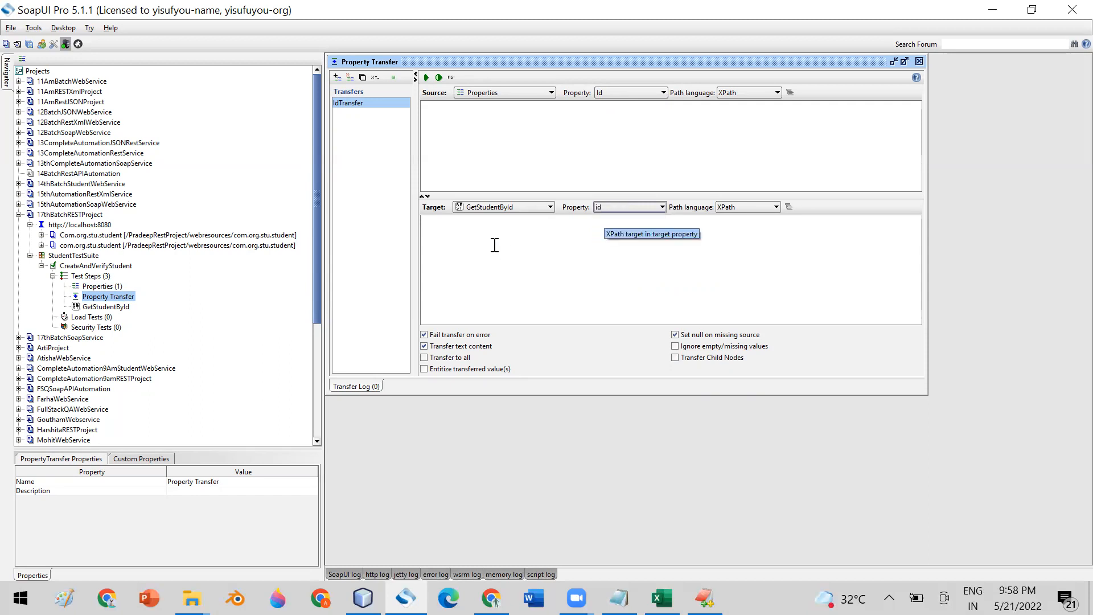
double_click(117, 308)
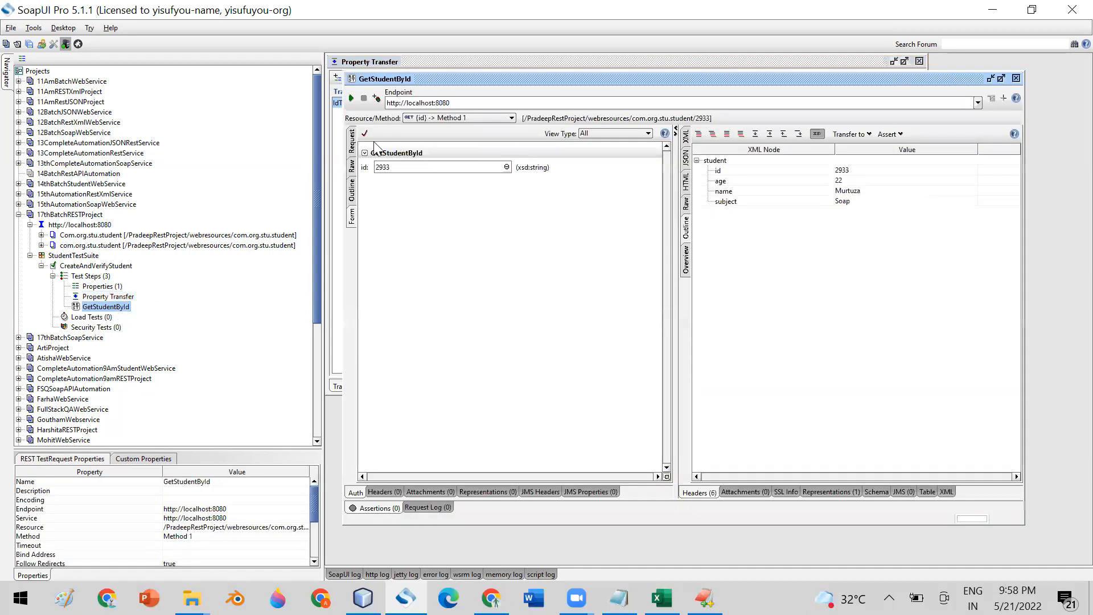
- Check GetStudentById's parameters and keep id as the IdTransfer target
click(351, 142)
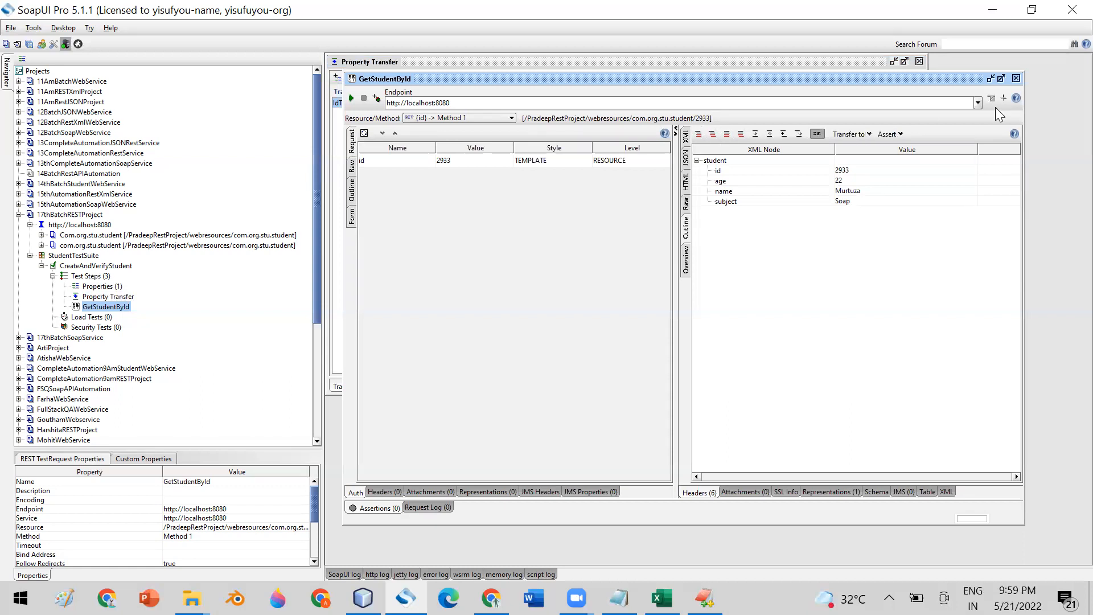
click(1016, 77)
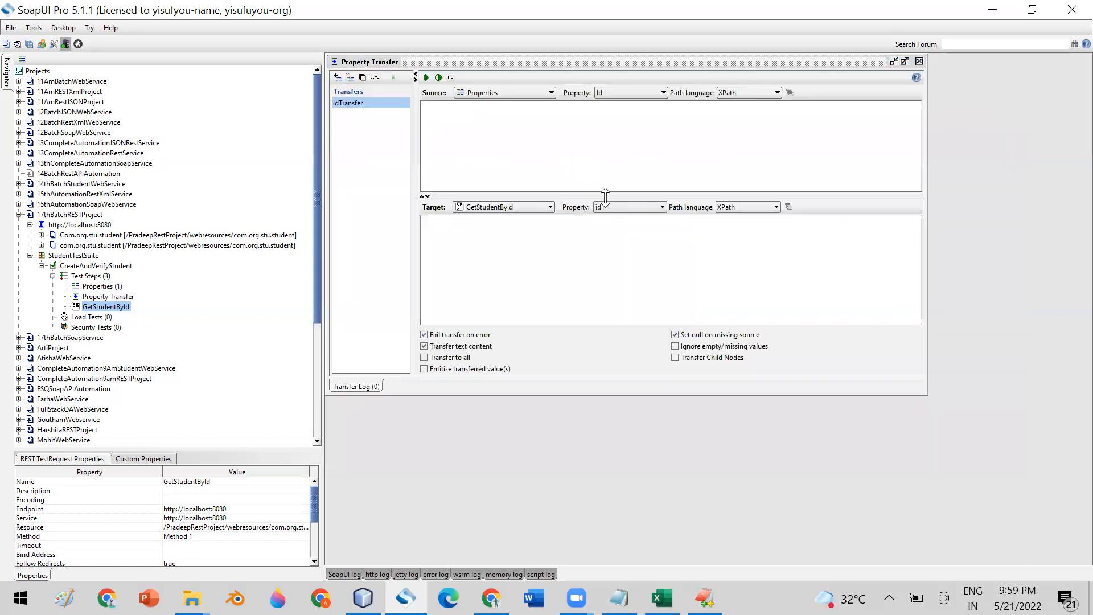
click(636, 207)
click(722, 246)
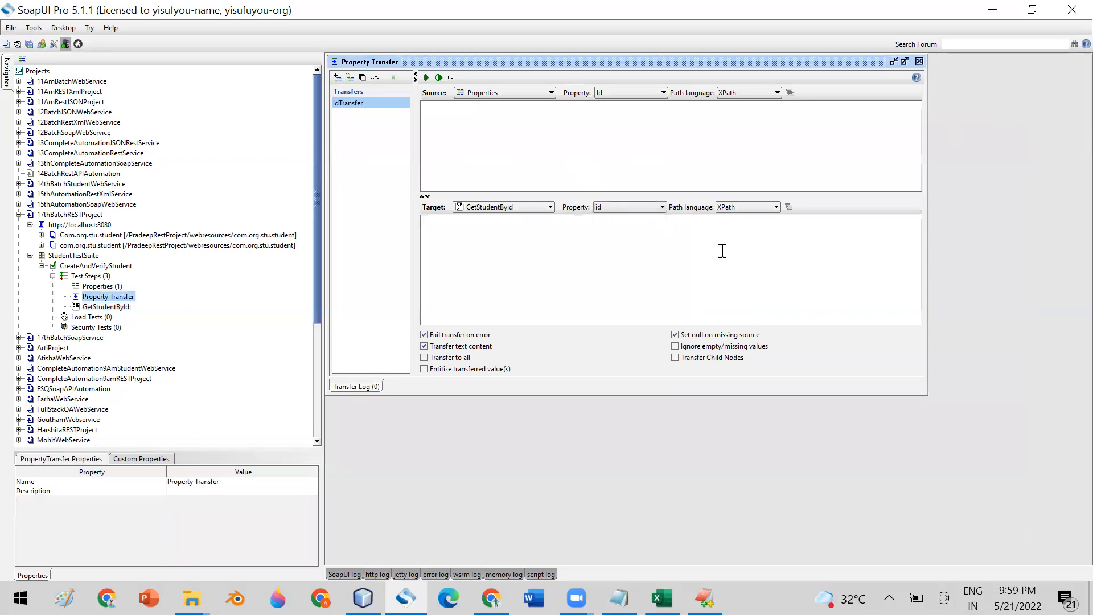
click(622, 205)
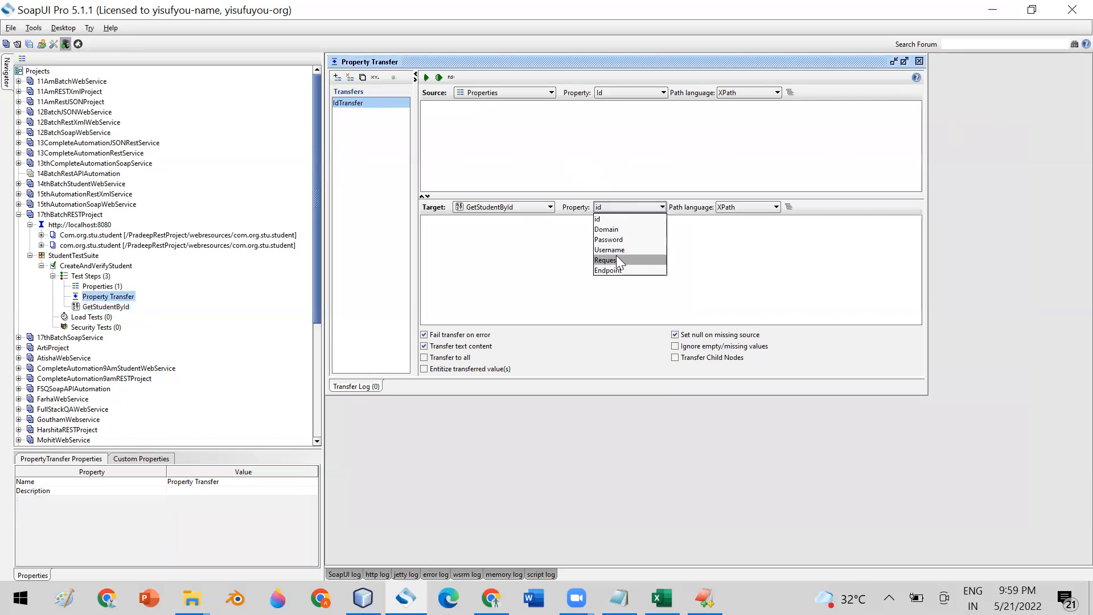
click(490, 254)
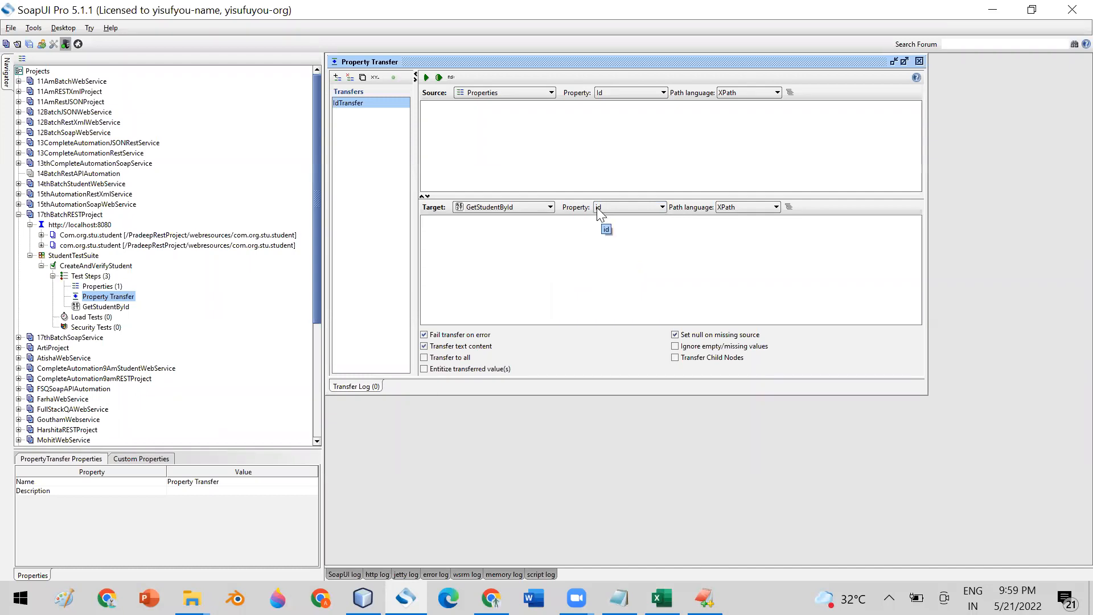
- Run IdTransfer and verify GetStudentById's id is now 2988
click(427, 78)
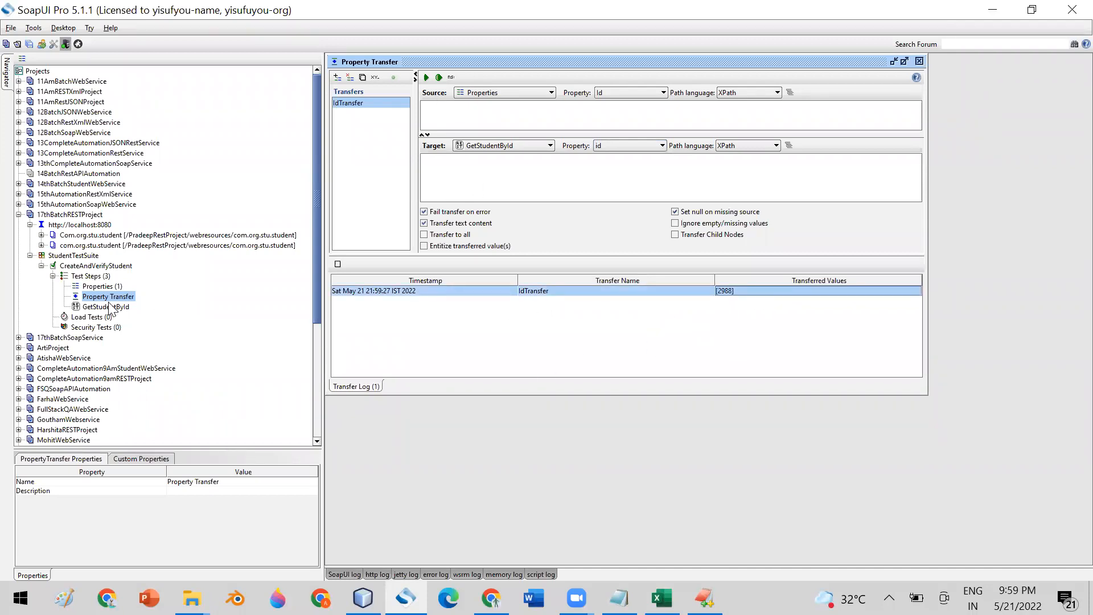
double_click(108, 306)
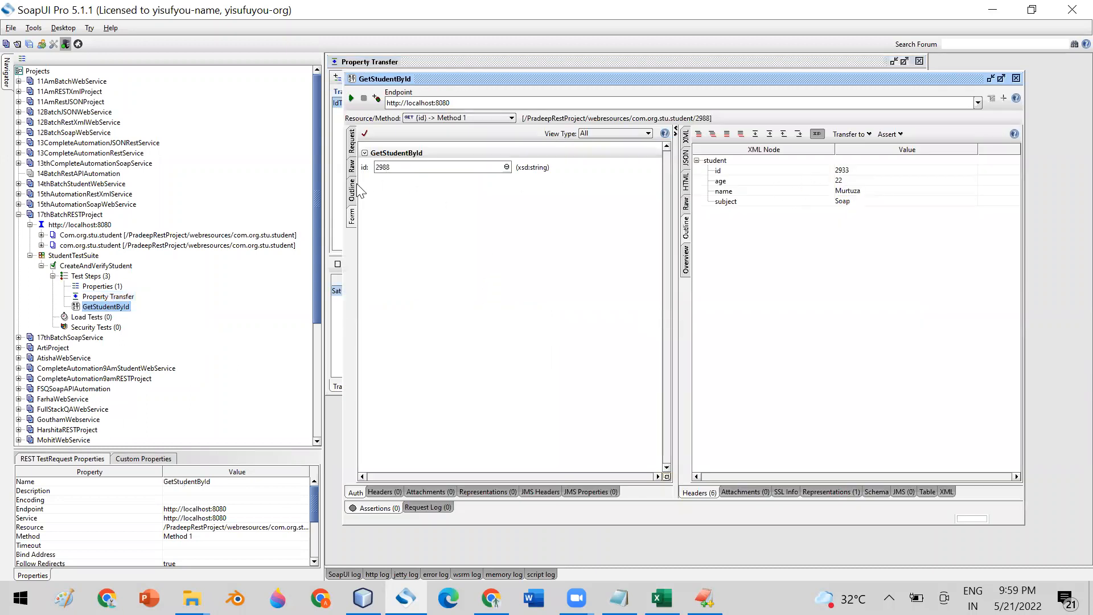
click(1016, 79)
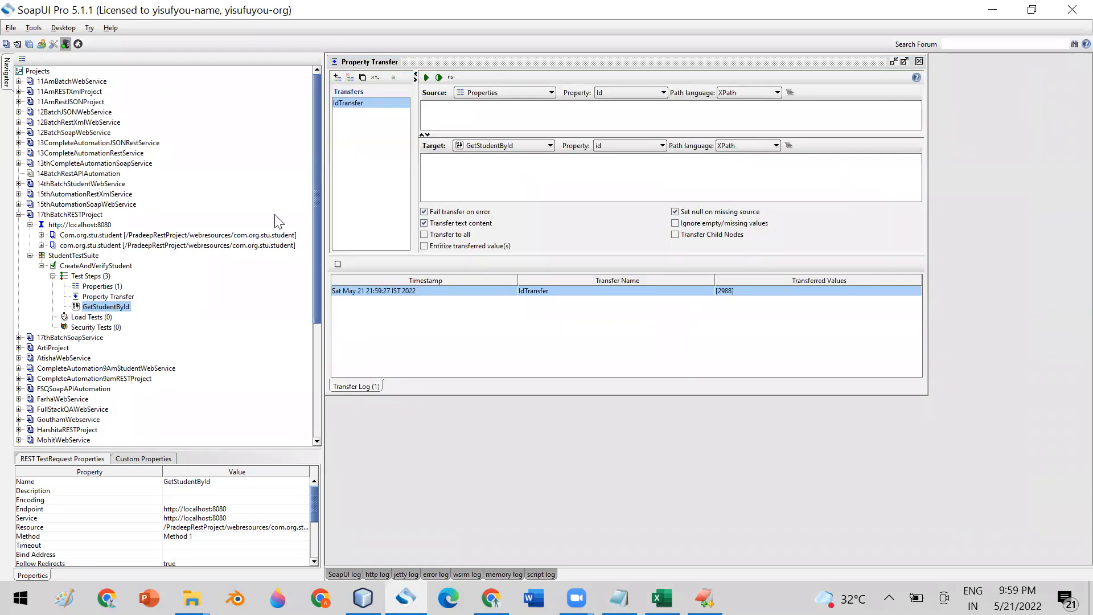
- Run the CreateAndVerifyStudent test case and inspect GetStudentById's response message
double_click(109, 266)
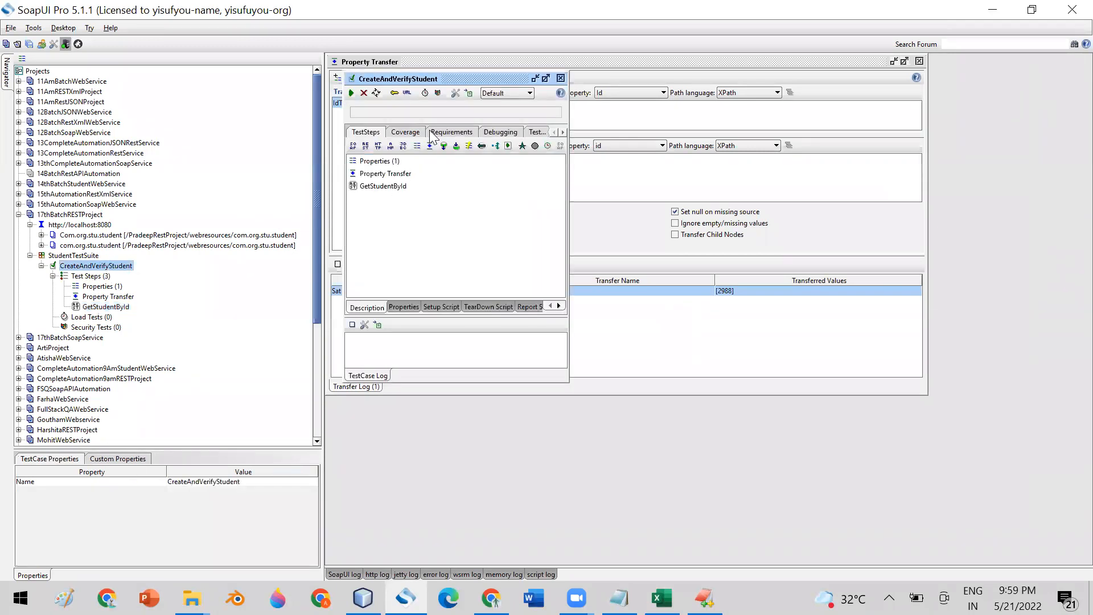
double_click(432, 77)
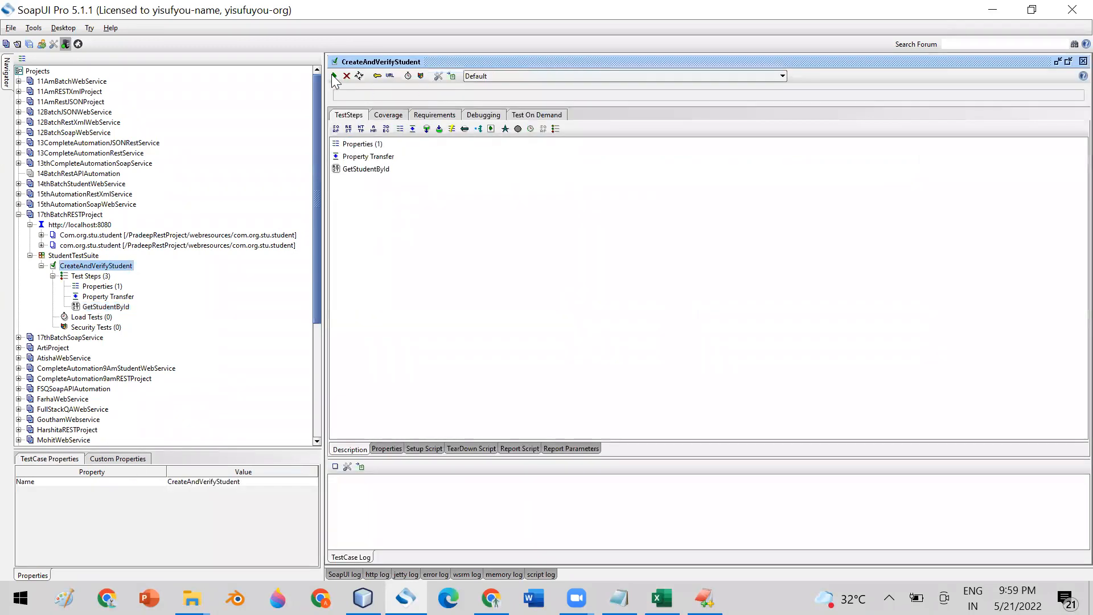
click(334, 76)
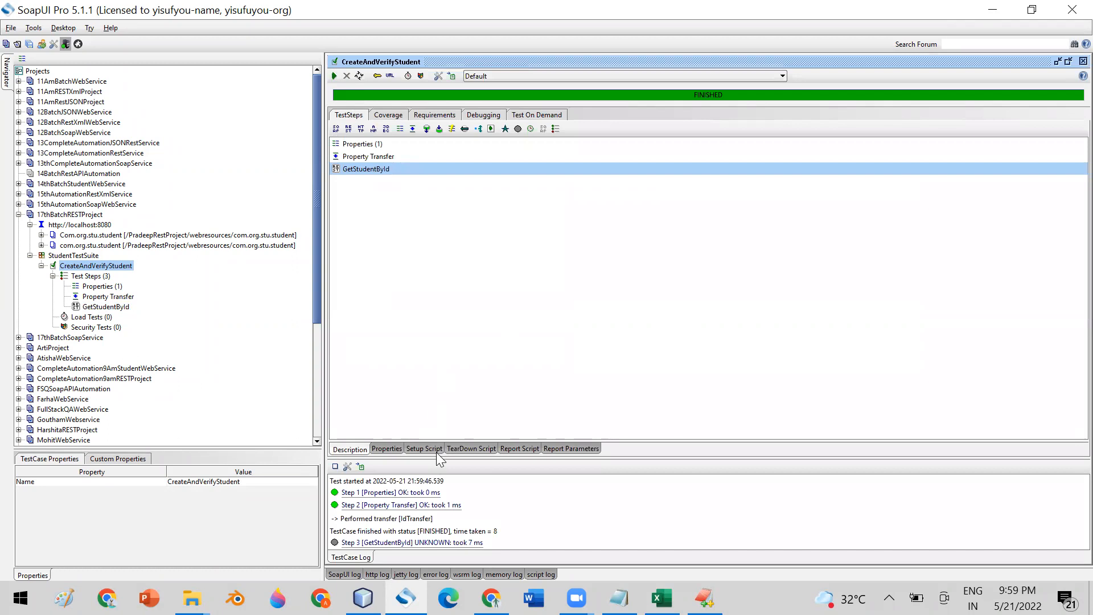
drag(438, 464, 433, 203)
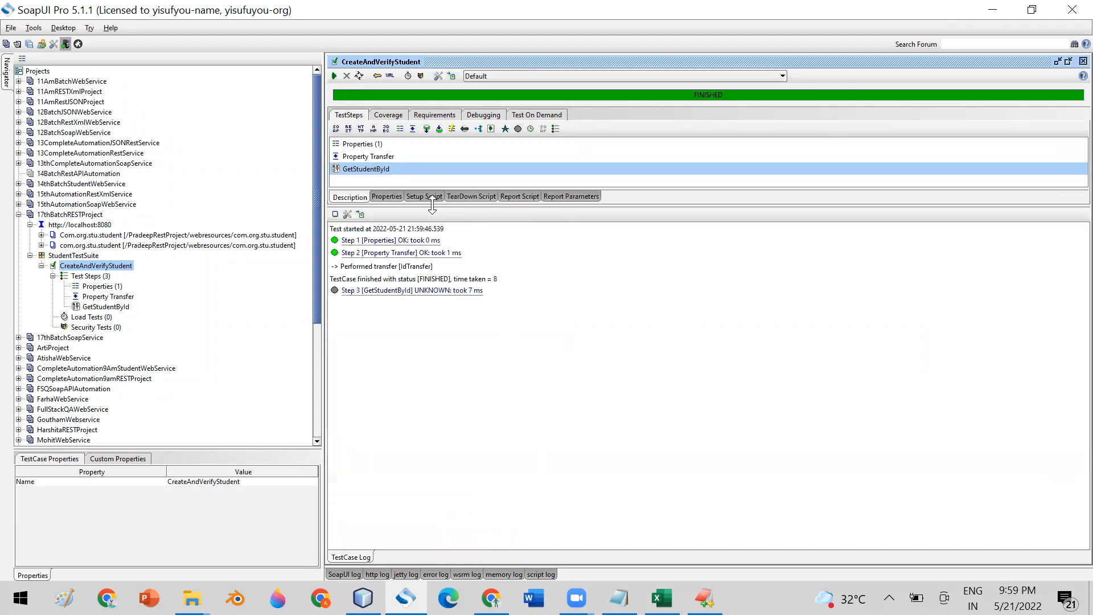
double_click(373, 291)
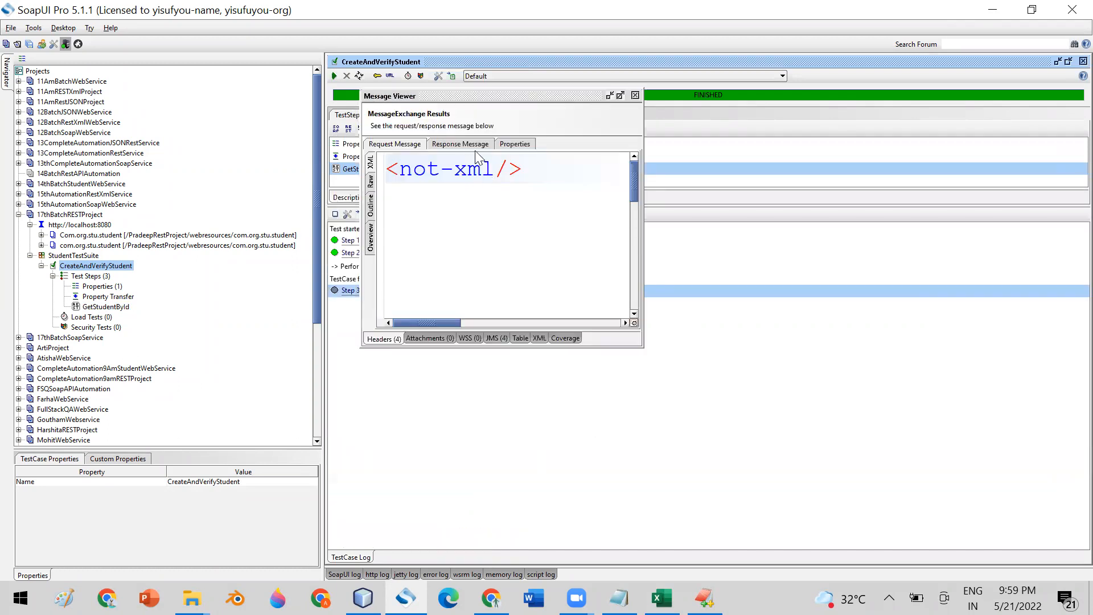
click(461, 144)
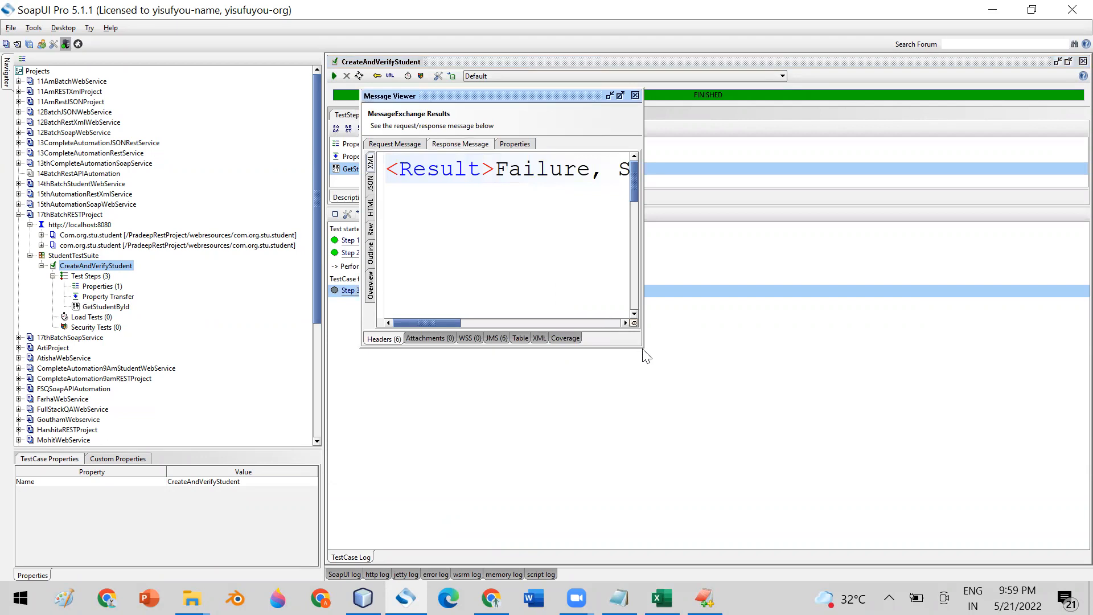
drag(643, 346, 733, 420)
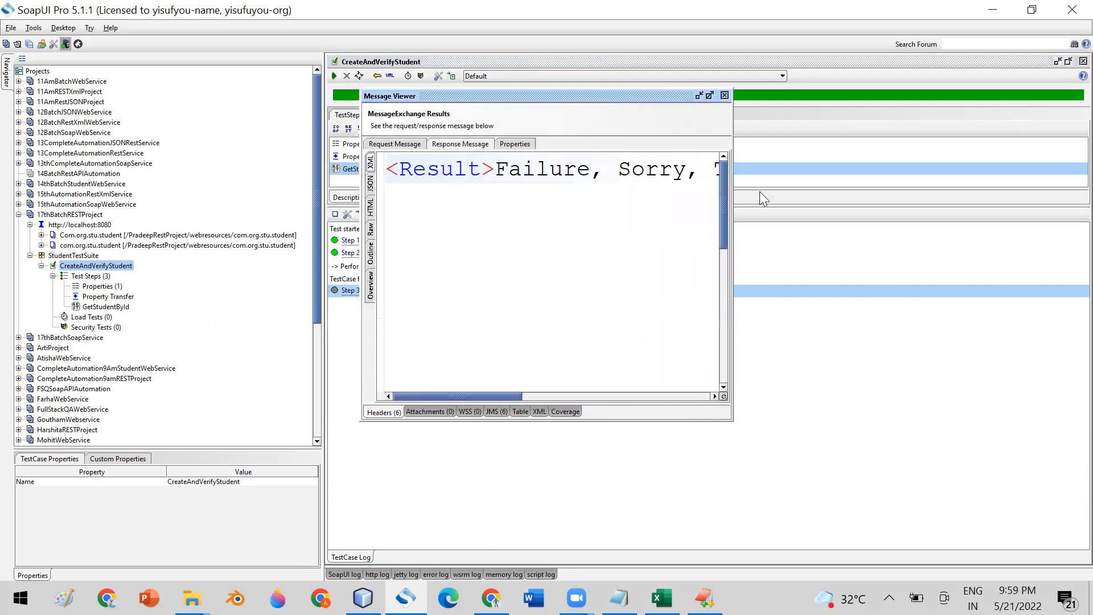
click(725, 95)
- Resend the GetStudentById request from its editor
click(104, 305)
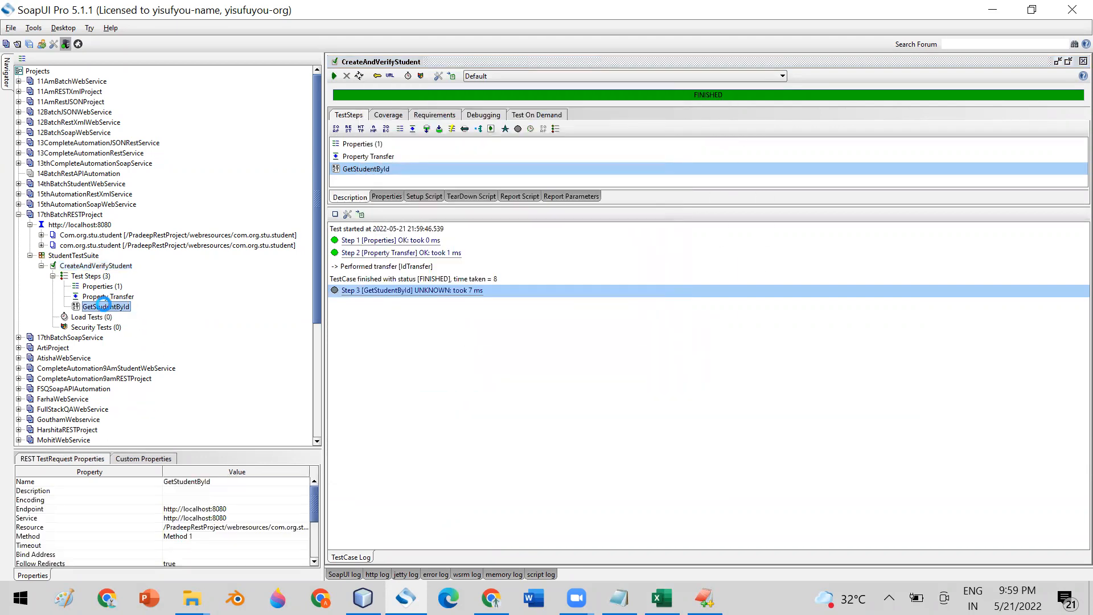
double_click(105, 306)
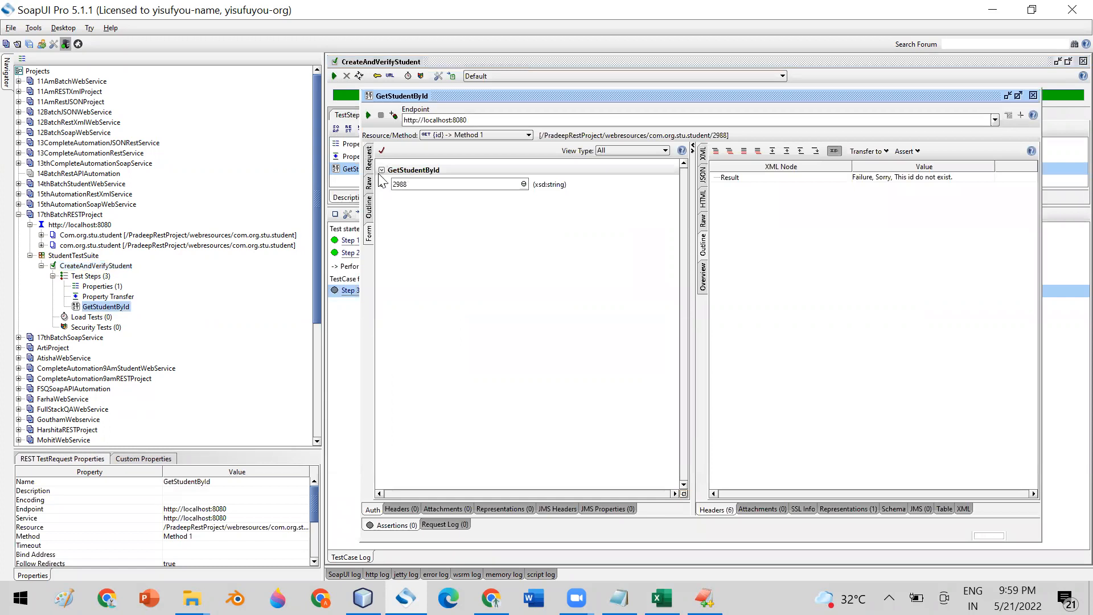
click(368, 115)
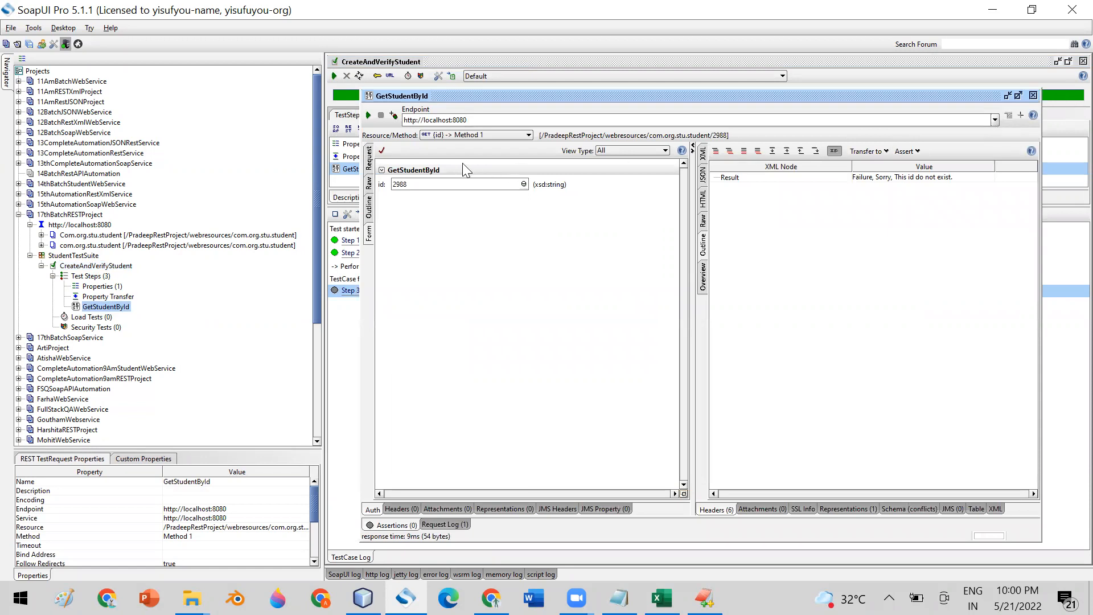
click(1033, 94)
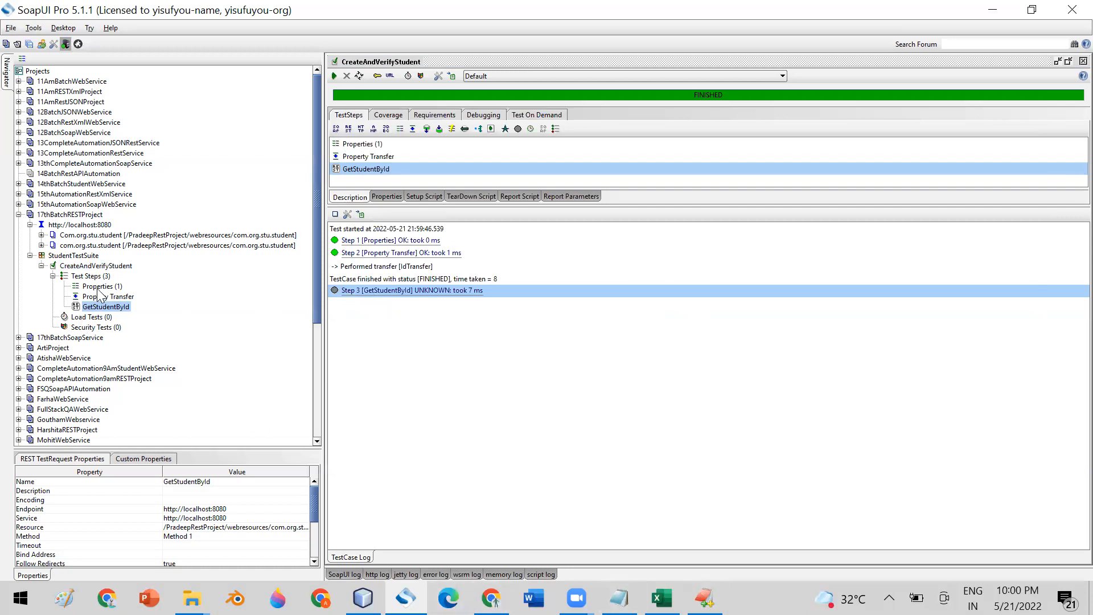
- Change the Properties step's Id value from 2988 to 2933
double_click(98, 288)
double_click(556, 134)
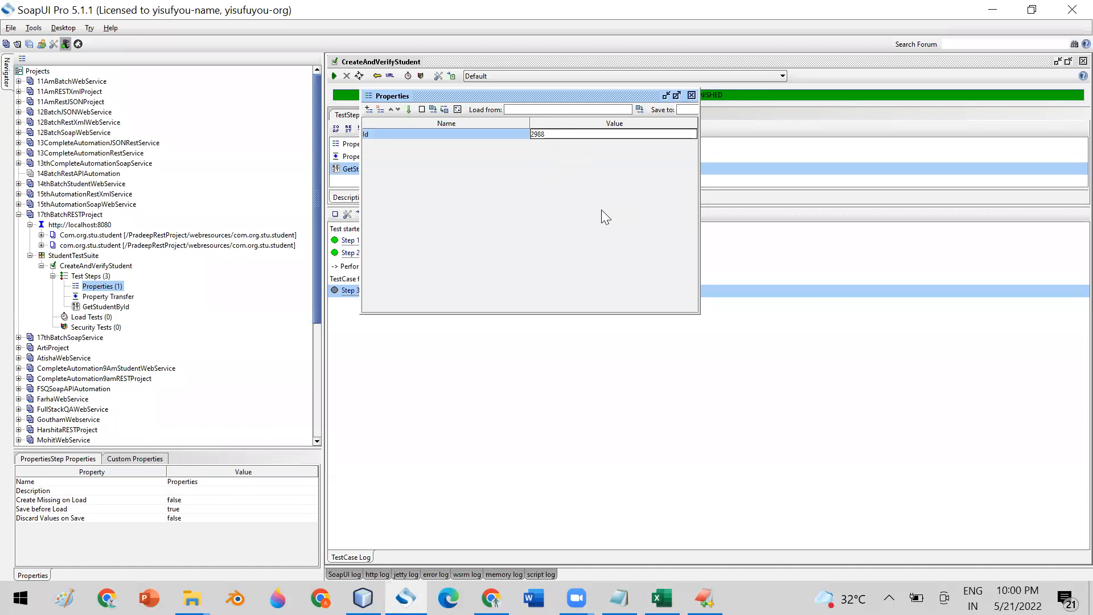
key(BackSpace)
key(BackSpace)
text(33)
click(692, 95)
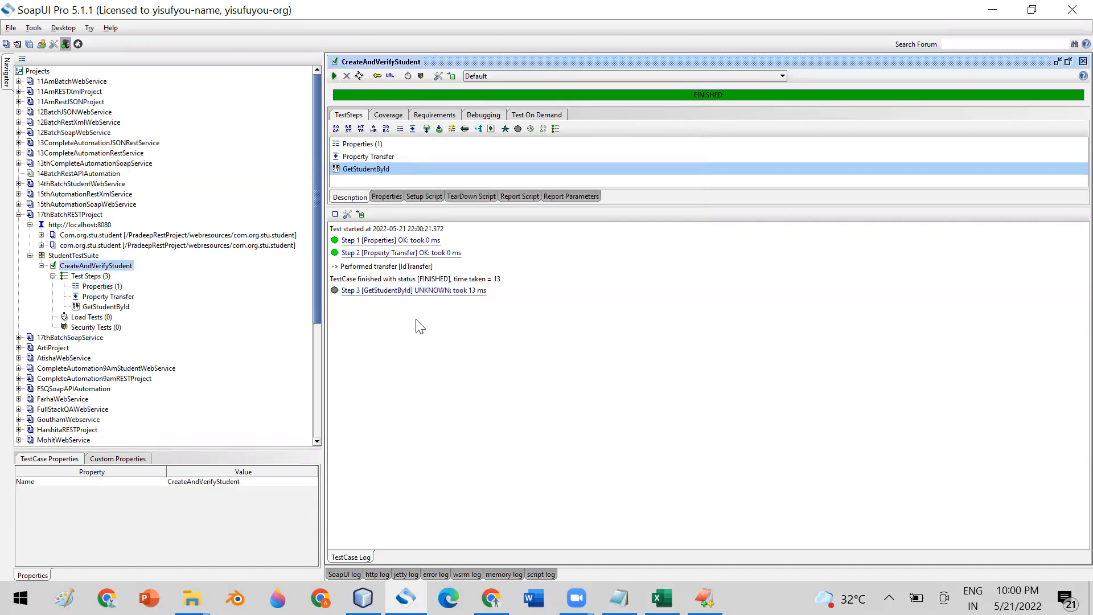
- Inspect step 3's response and request messages in the test case log
double_click(400, 293)
click(457, 144)
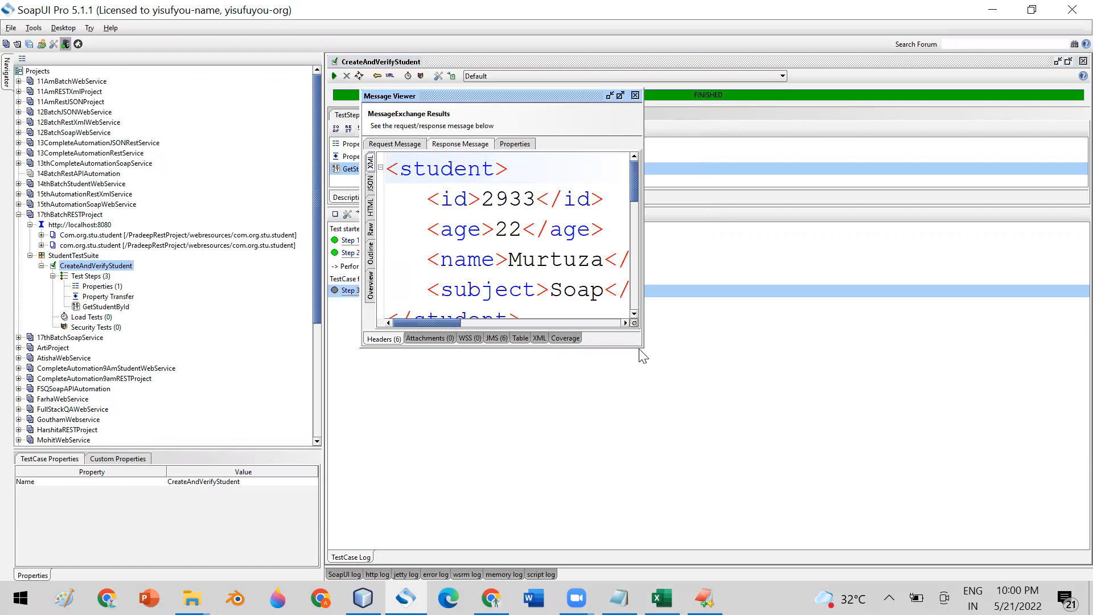
drag(637, 346, 970, 453)
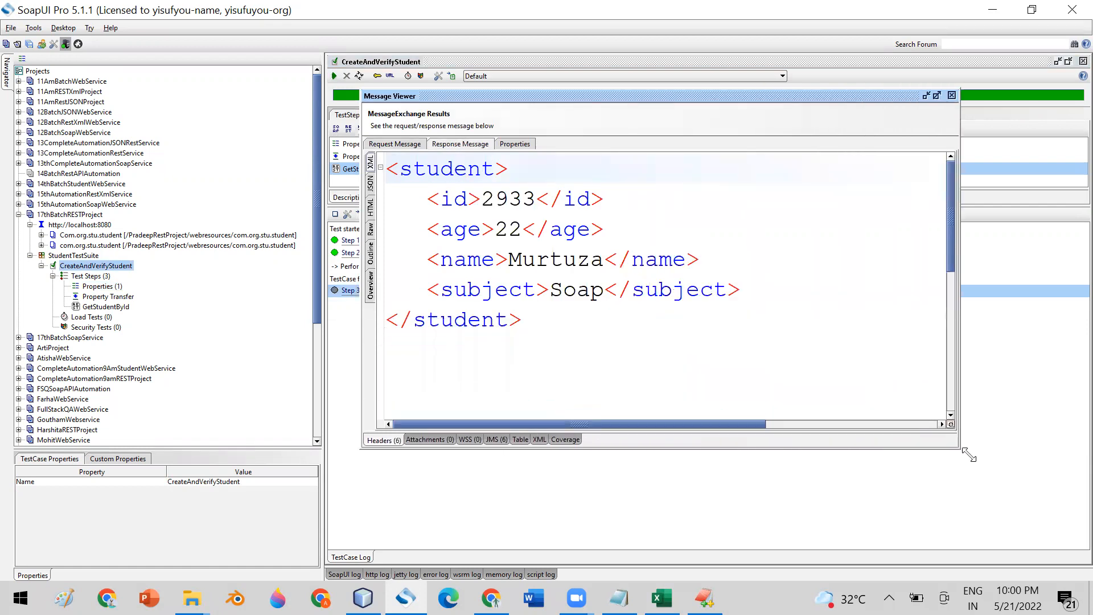
click(394, 145)
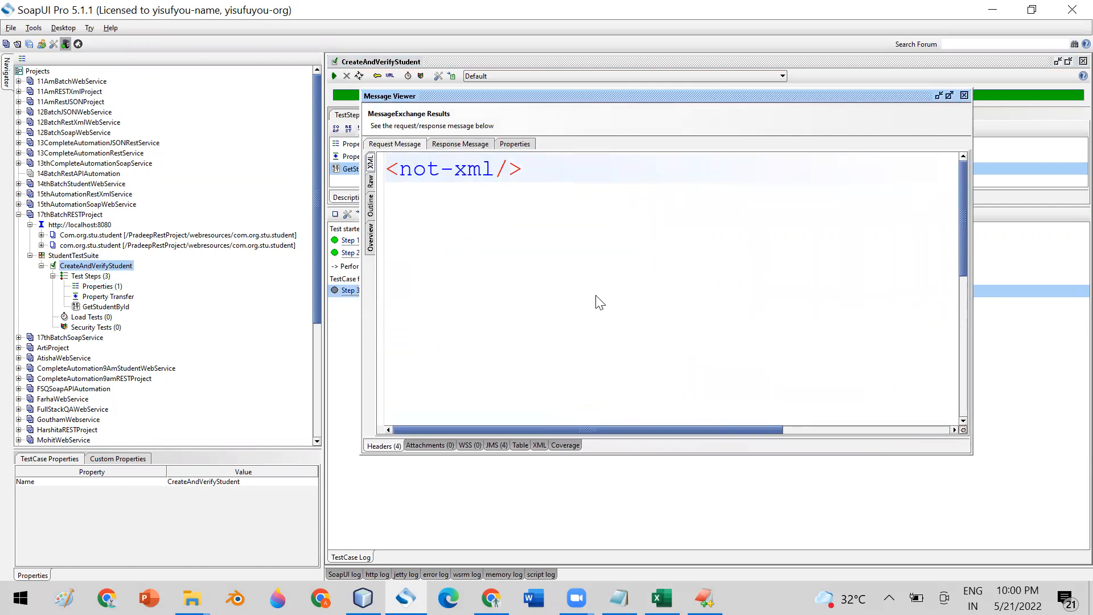
click(964, 95)
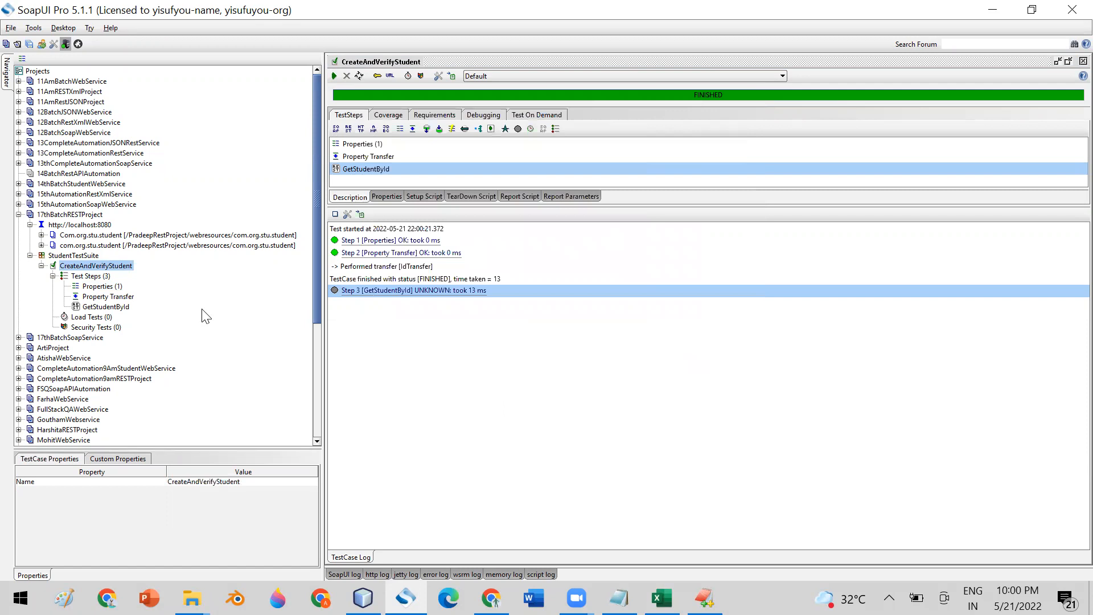
- Disable the GetStudentById test step
click(102, 277)
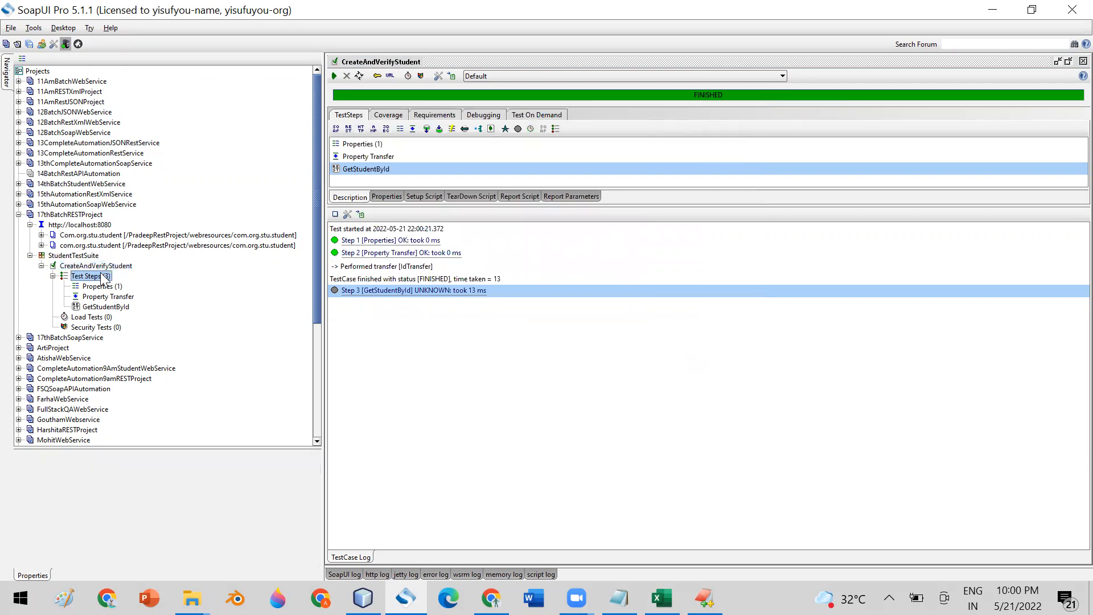
right_click(103, 277)
mouse_move(185, 292)
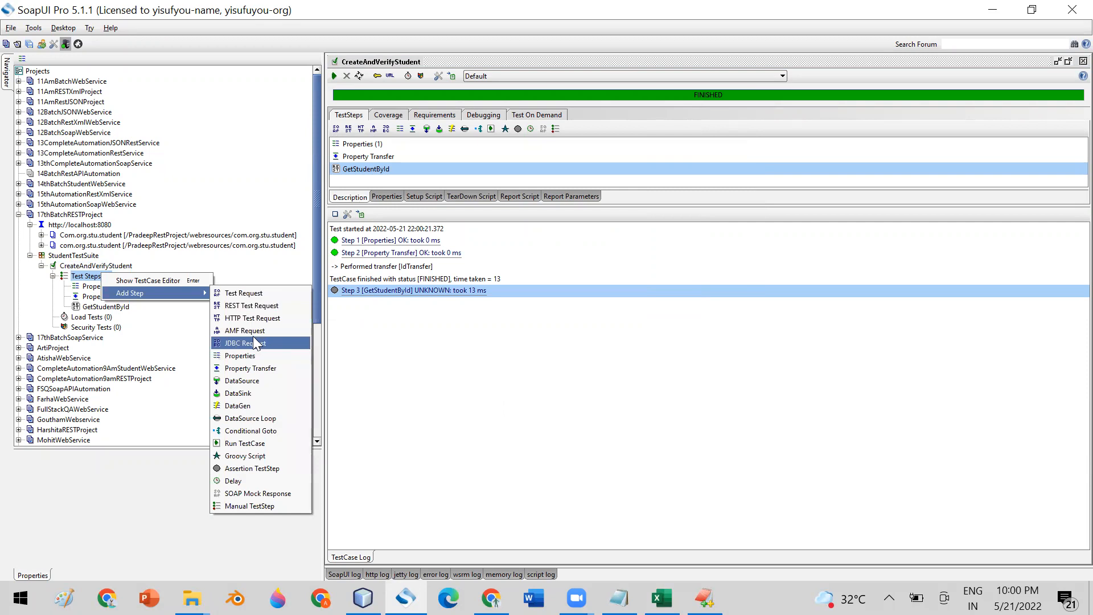
click(118, 307)
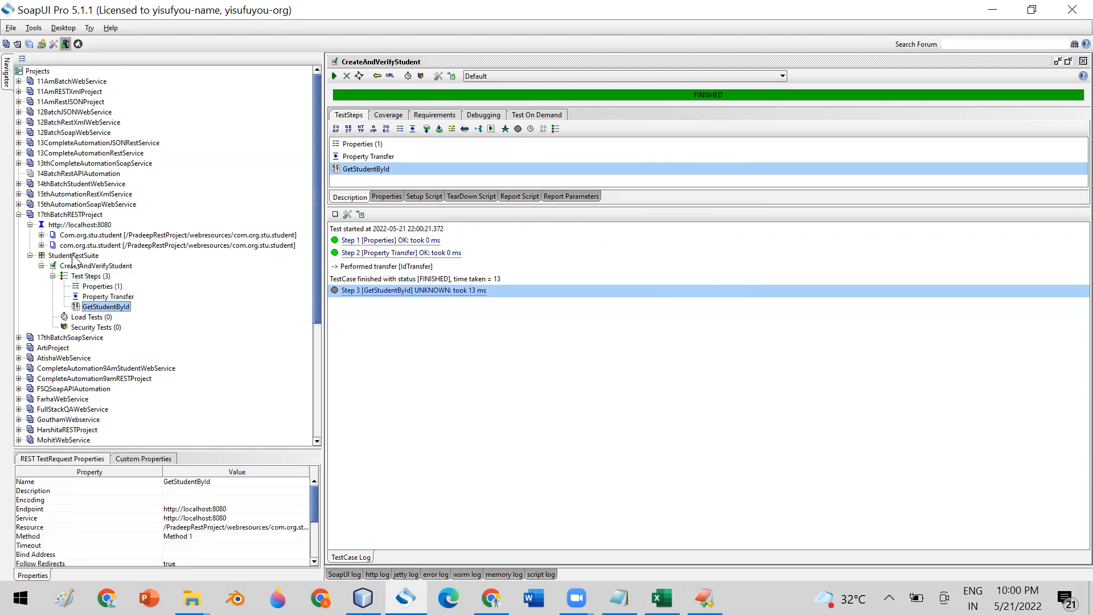
right_click(122, 310)
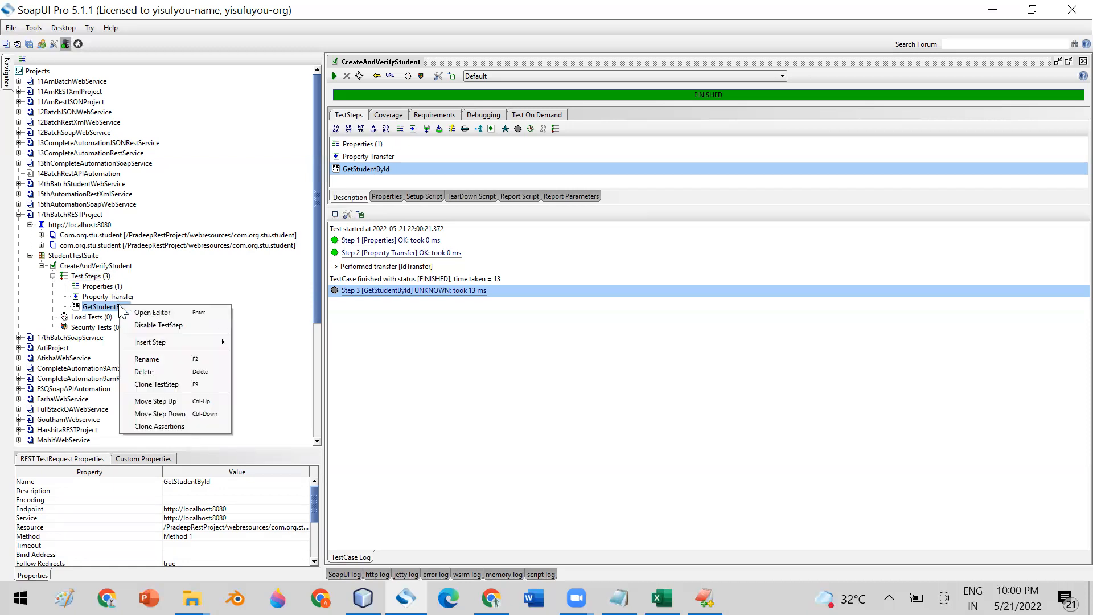
click(151, 325)
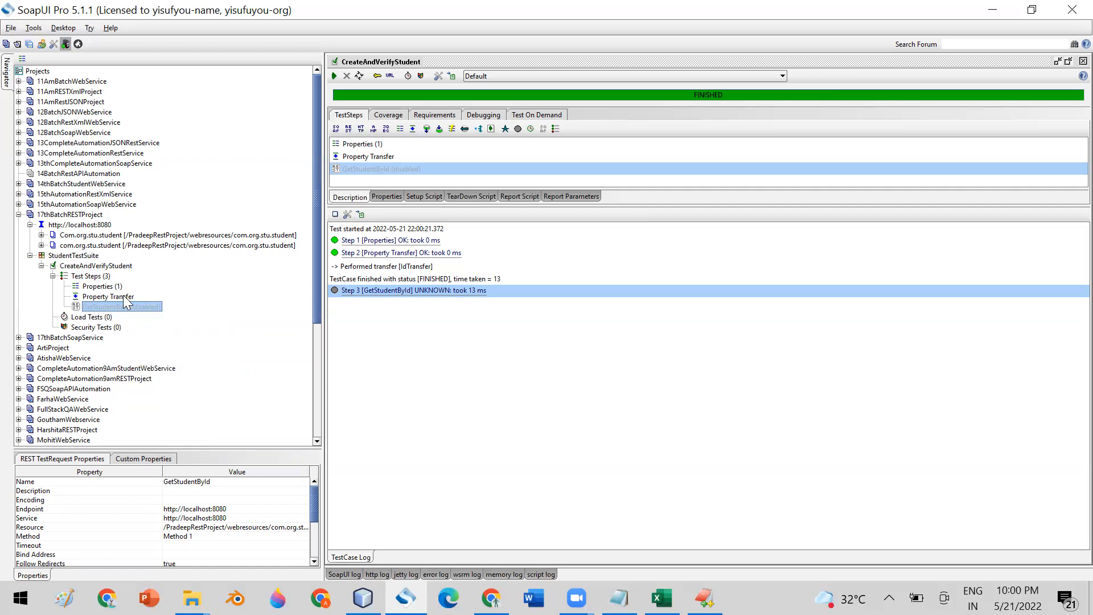
- Insert a REST step named CreateStep using CreateStudentRequest after Property Transfer
click(124, 301)
right_click(125, 298)
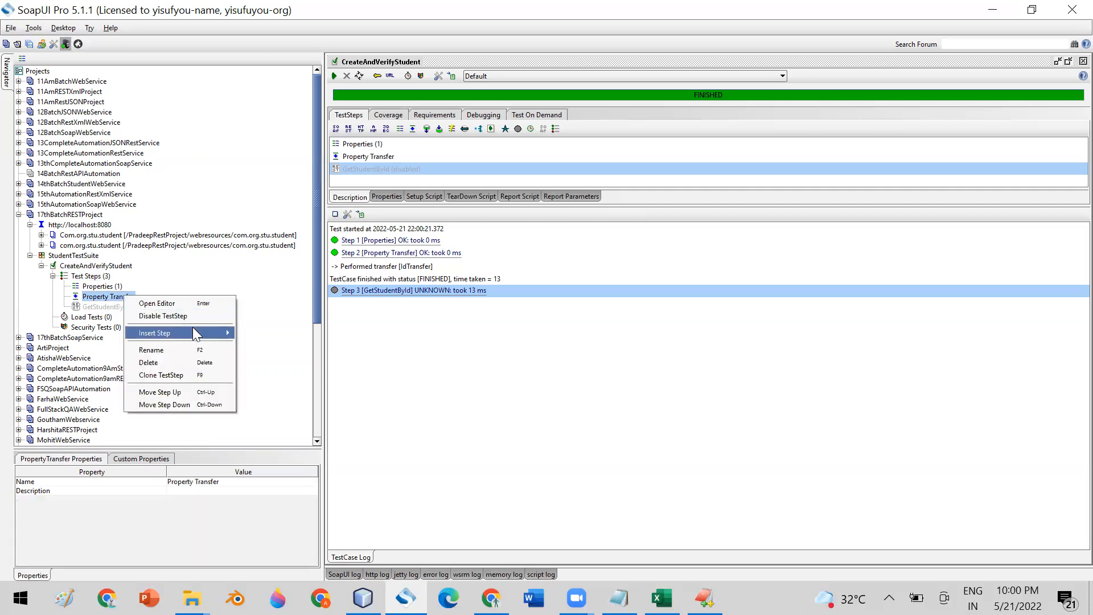
mouse_move(193, 329)
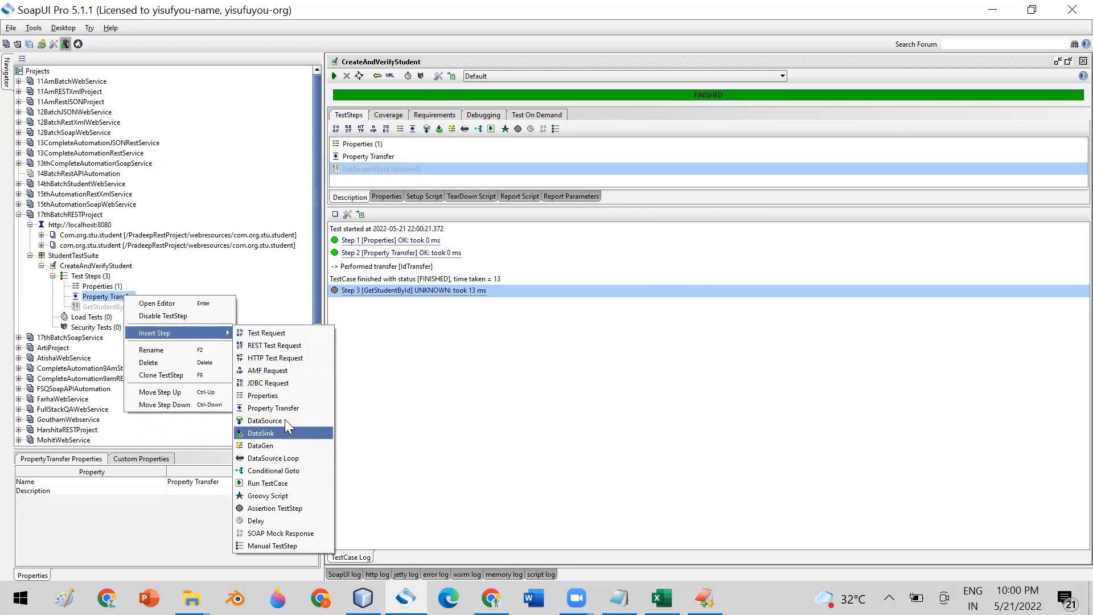
click(289, 344)
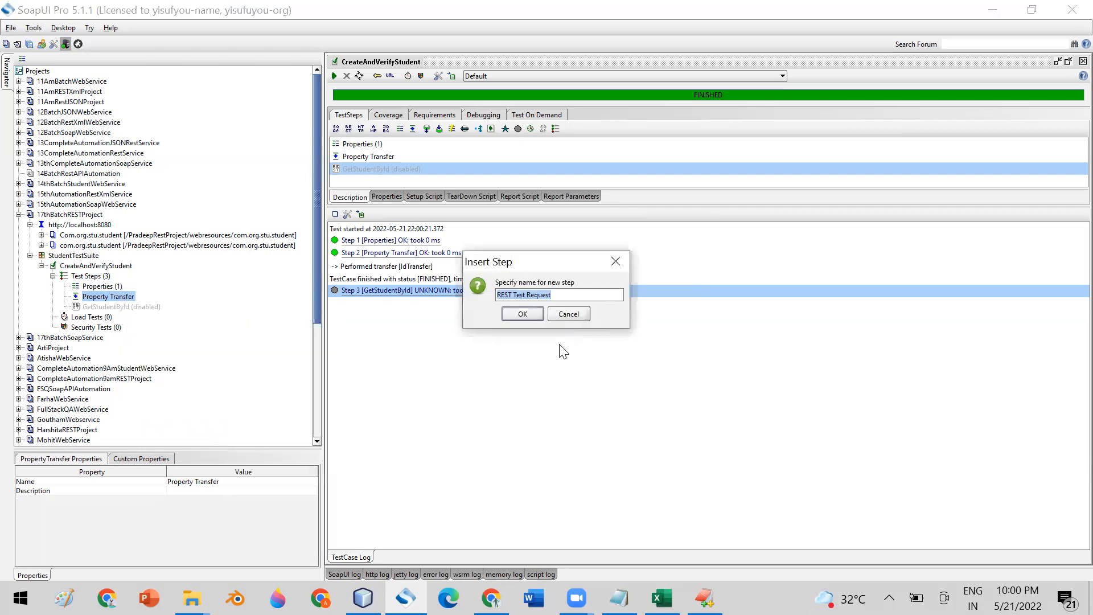
text(Cr)
click(533, 313)
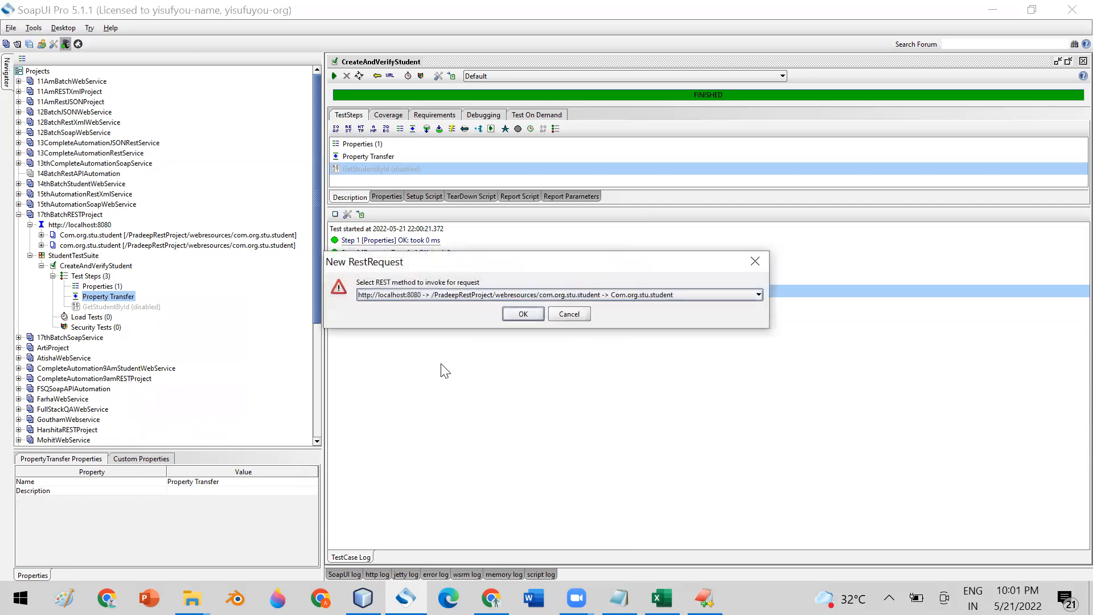
click(639, 294)
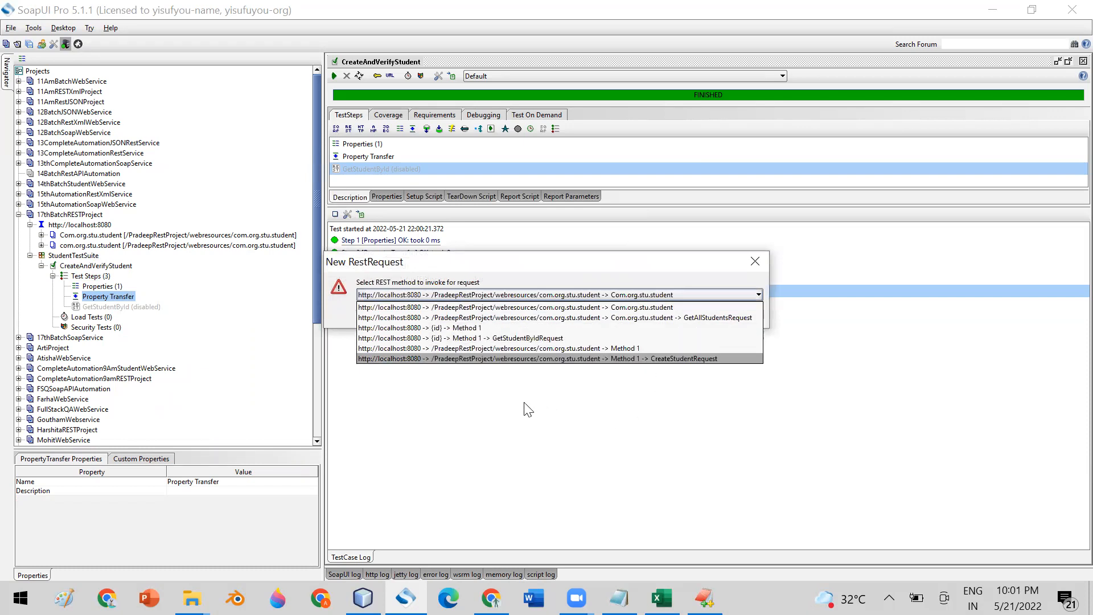
click(678, 358)
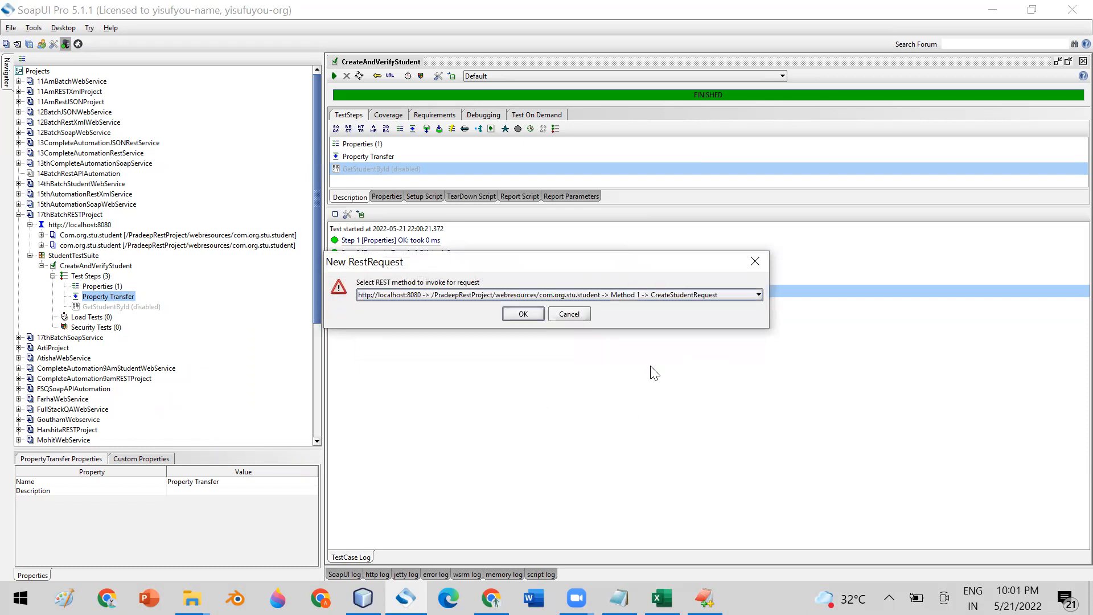
click(518, 314)
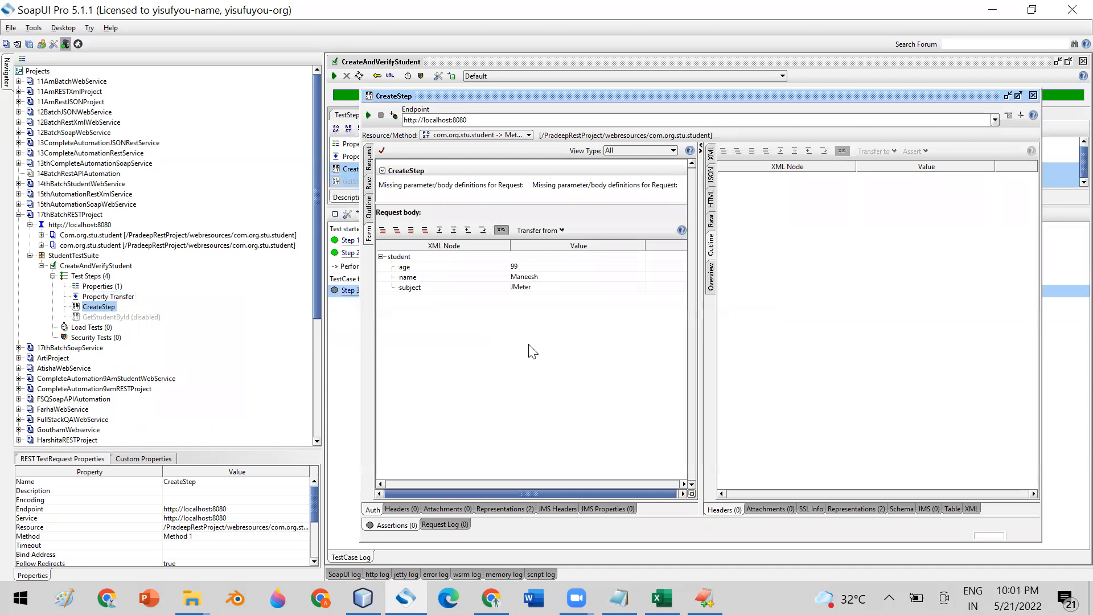
- Review CreateStep's raw XML body, noting age 99 and subject JMeter
double_click(445, 98)
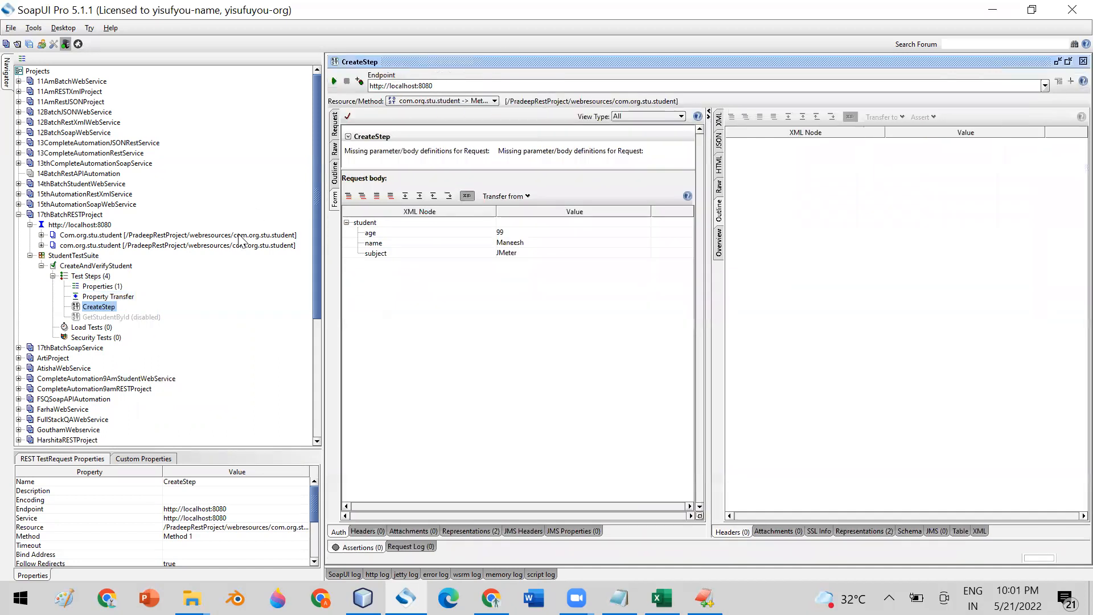
click(333, 131)
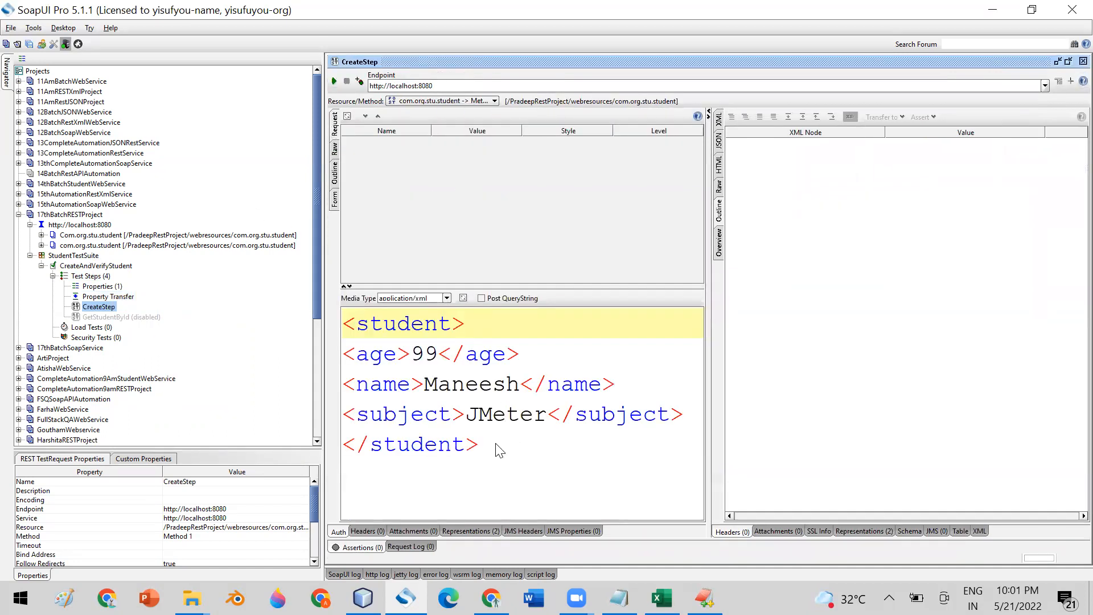
drag(411, 356, 520, 385)
drag(466, 415, 549, 415)
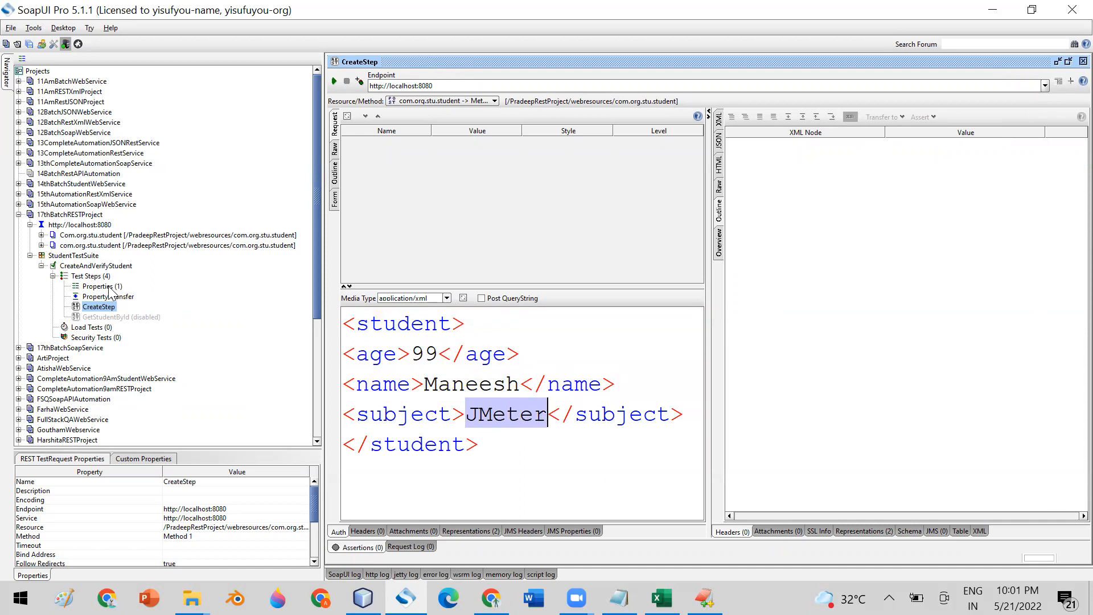
double_click(109, 288)
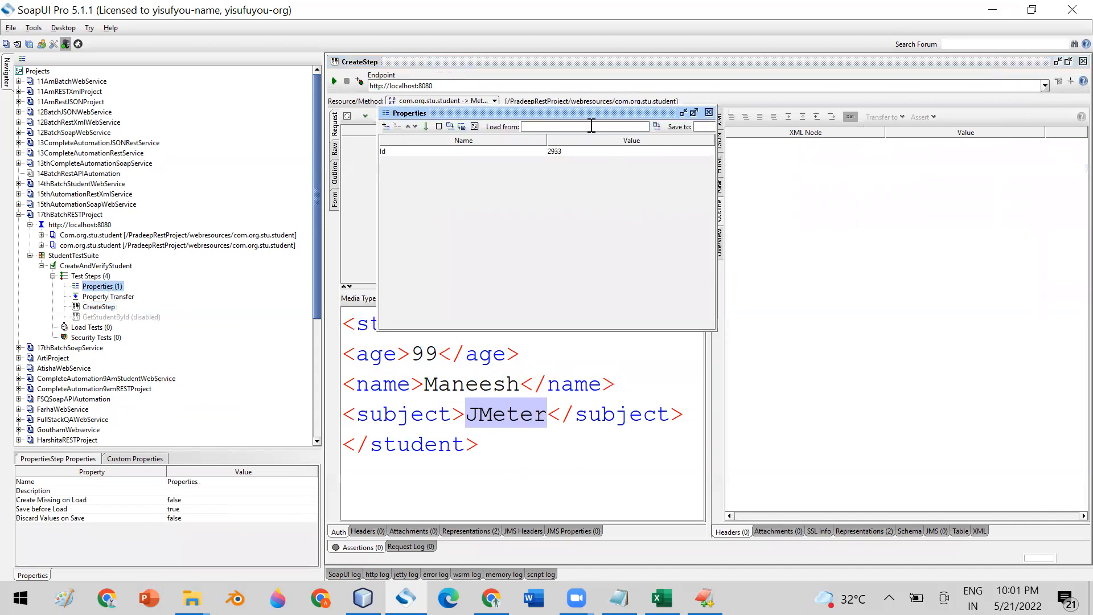
- Add Name, Age and Subject property rows to the Properties step
double_click(507, 112)
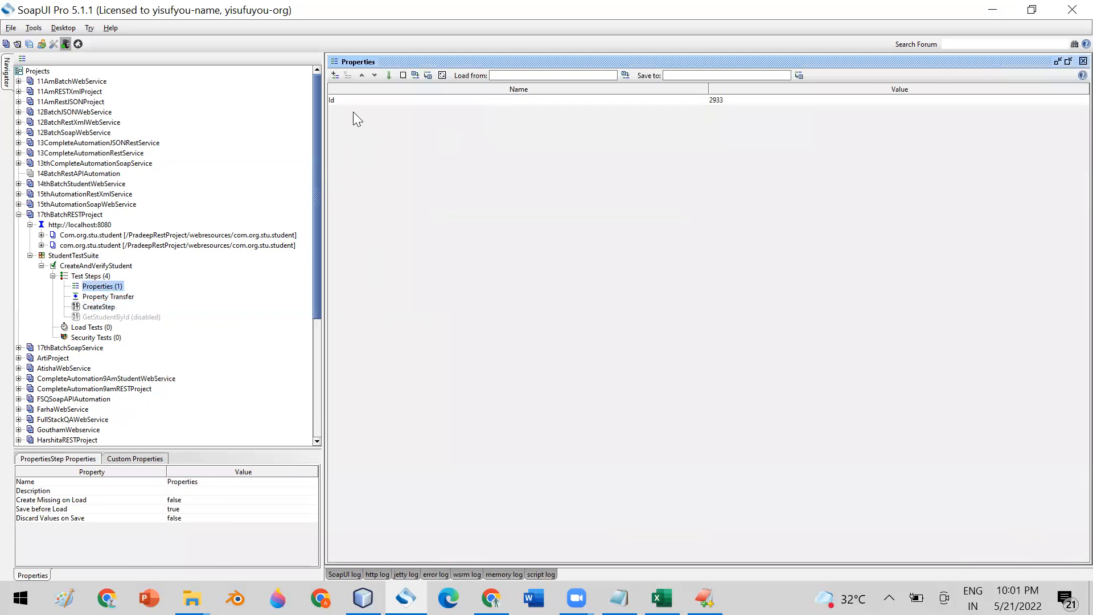
click(336, 75)
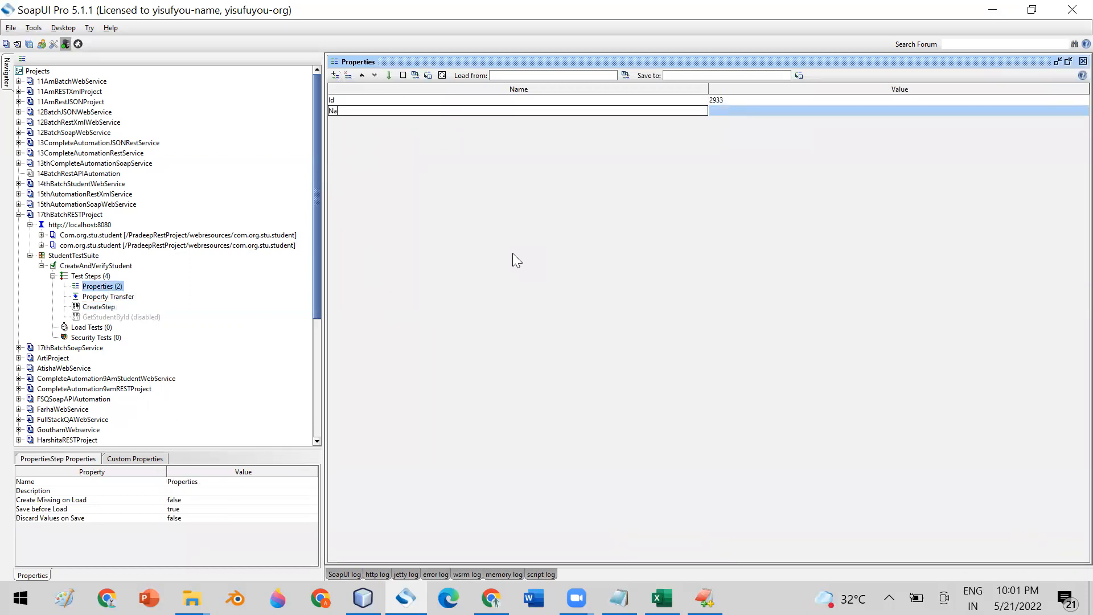
click(335, 75)
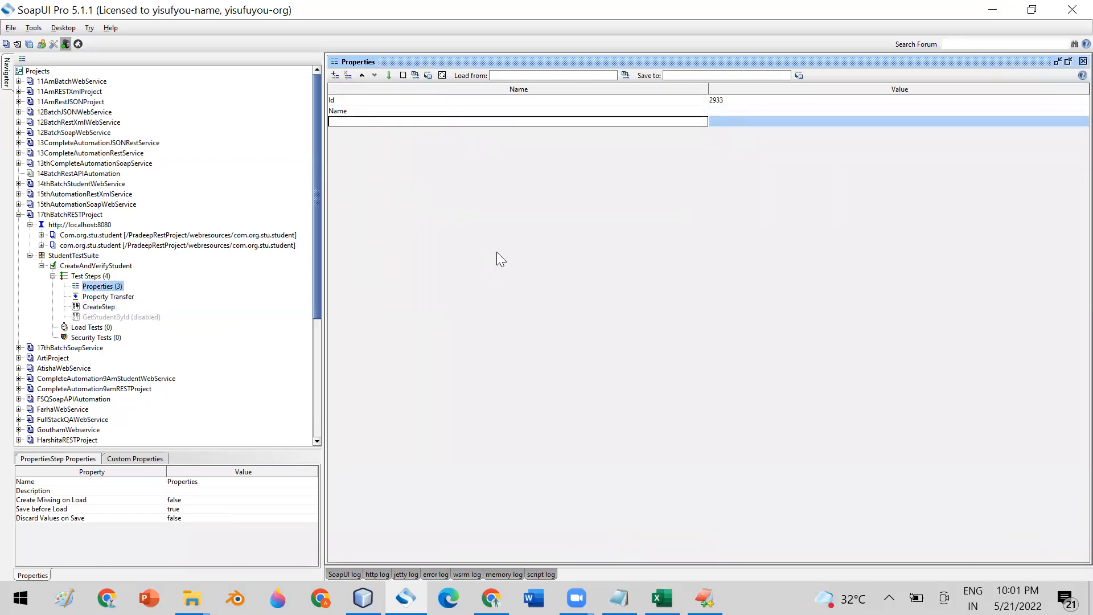
text(Age)
click(335, 75)
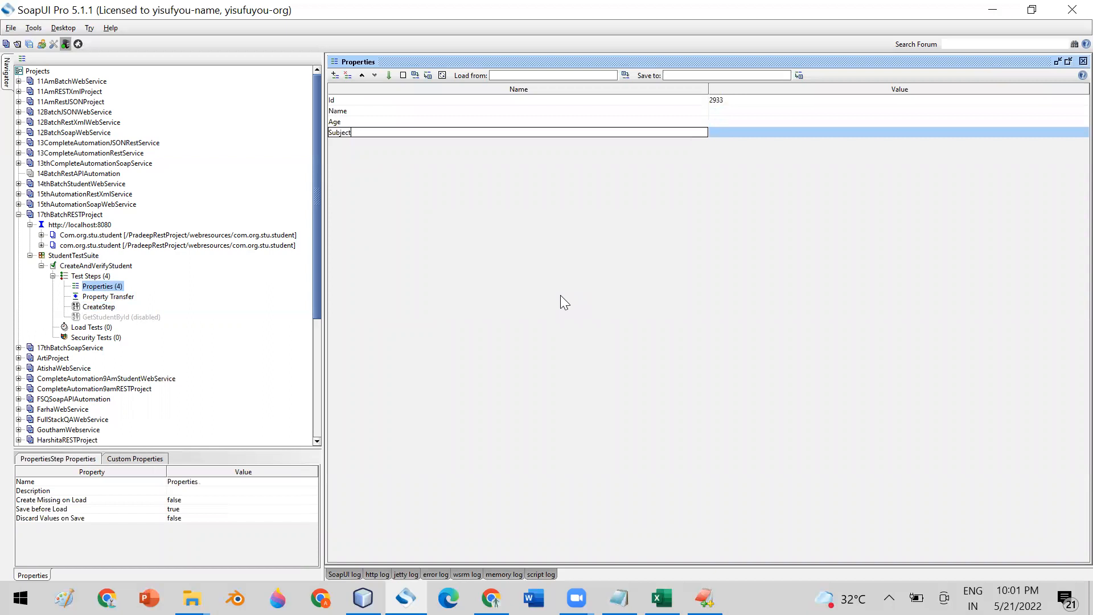
text(Subject)
- Fill in the student name, Age 66 and Subject Ramayan values
double_click(731, 109)
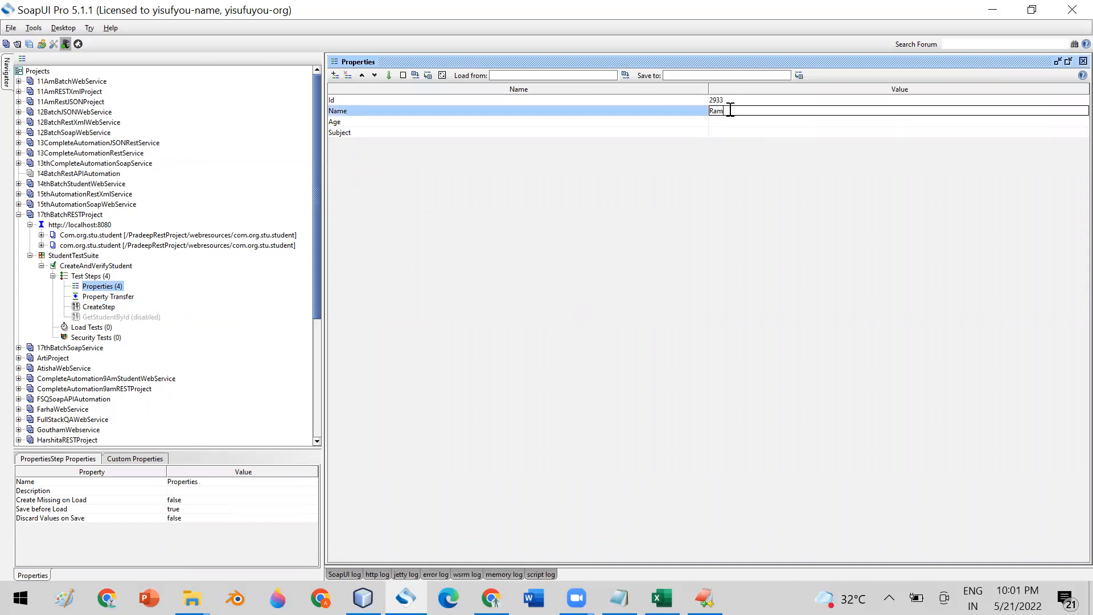
double_click(720, 120)
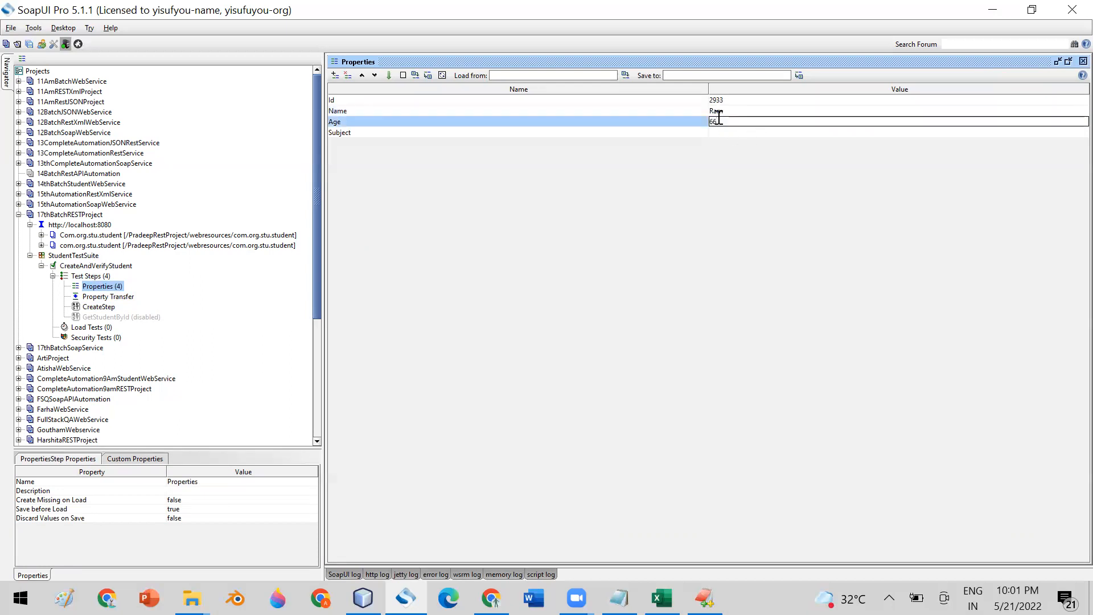
double_click(726, 131)
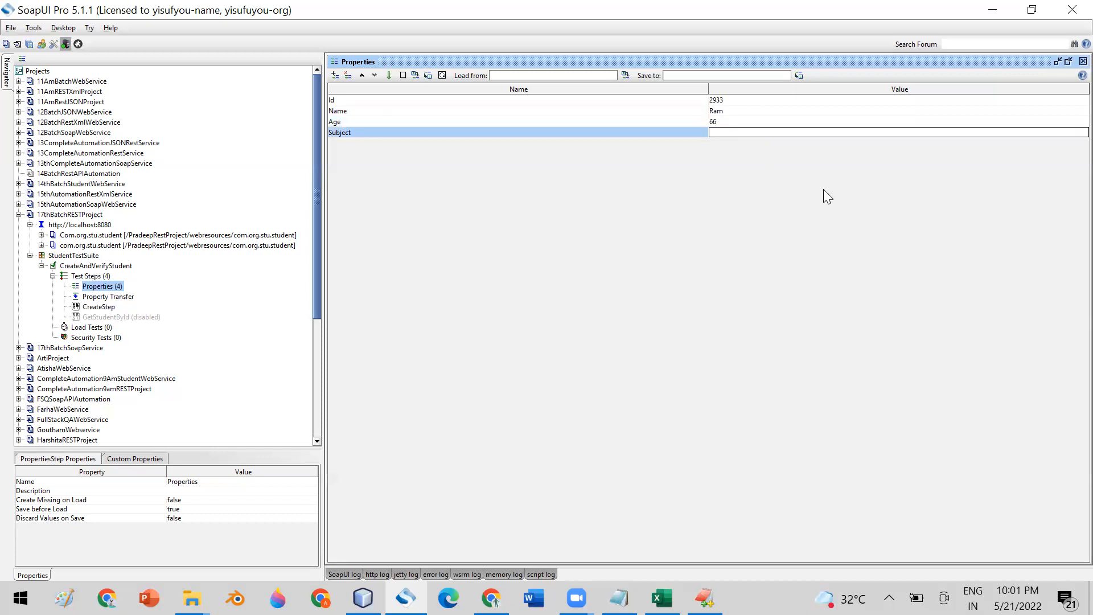
text(Ramayan)
key(Return)
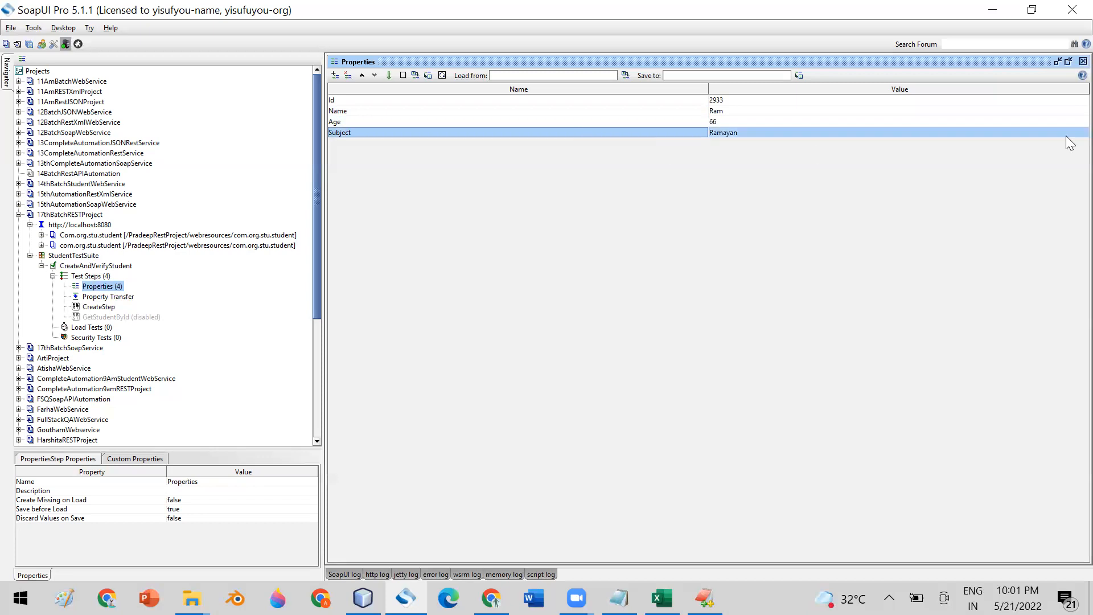
click(1069, 61)
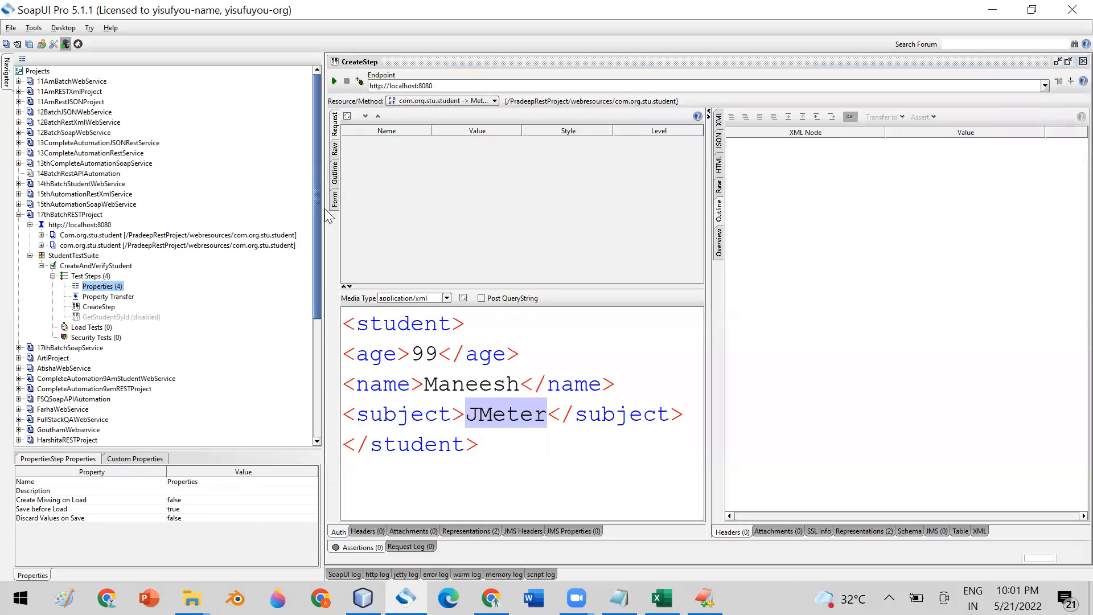
- Review, then delete the Property Transfer step, leaving Properties, CreateStep and GetStudentById
click(1069, 61)
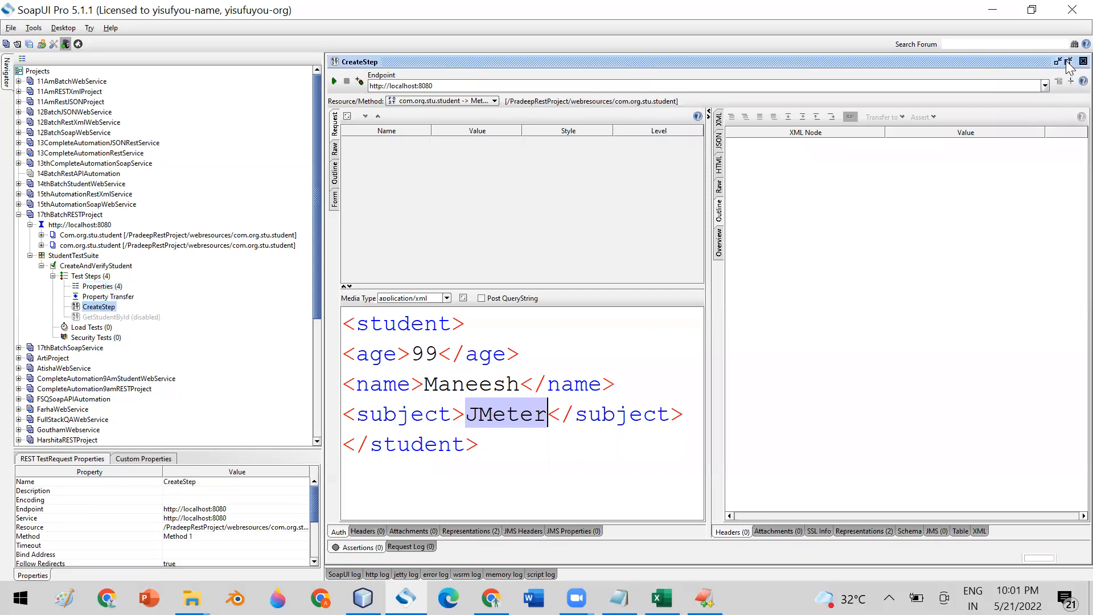
double_click(121, 296)
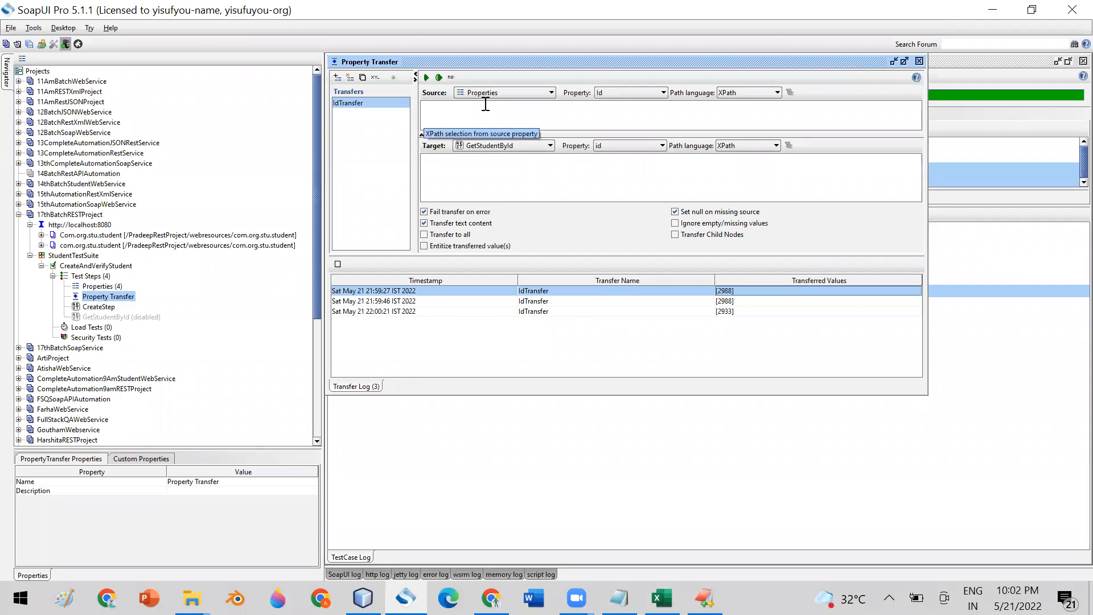
click(920, 61)
right_click(116, 297)
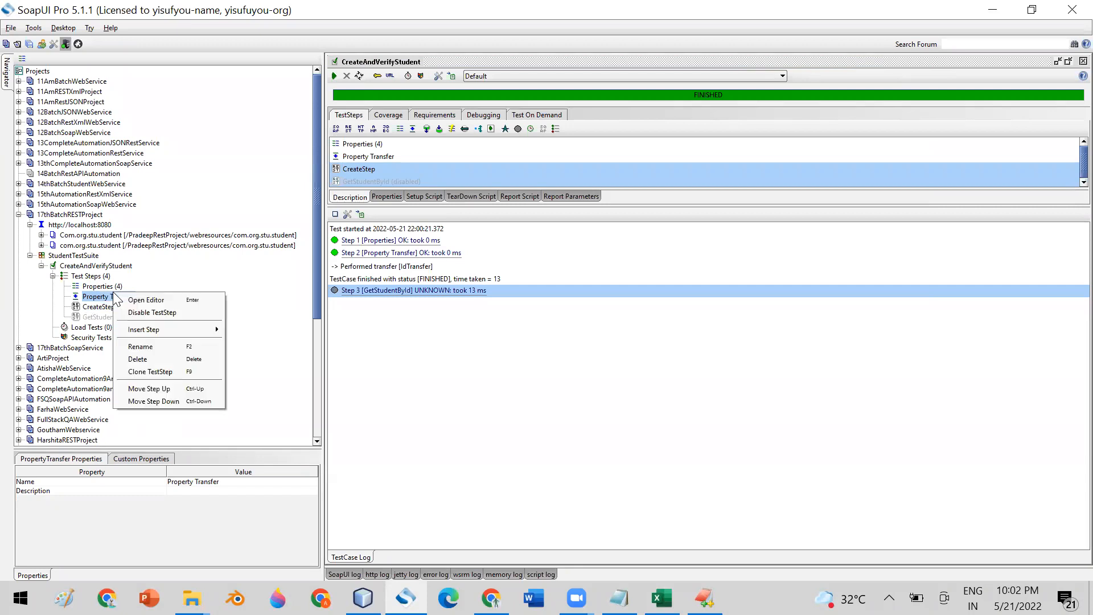
click(152, 357)
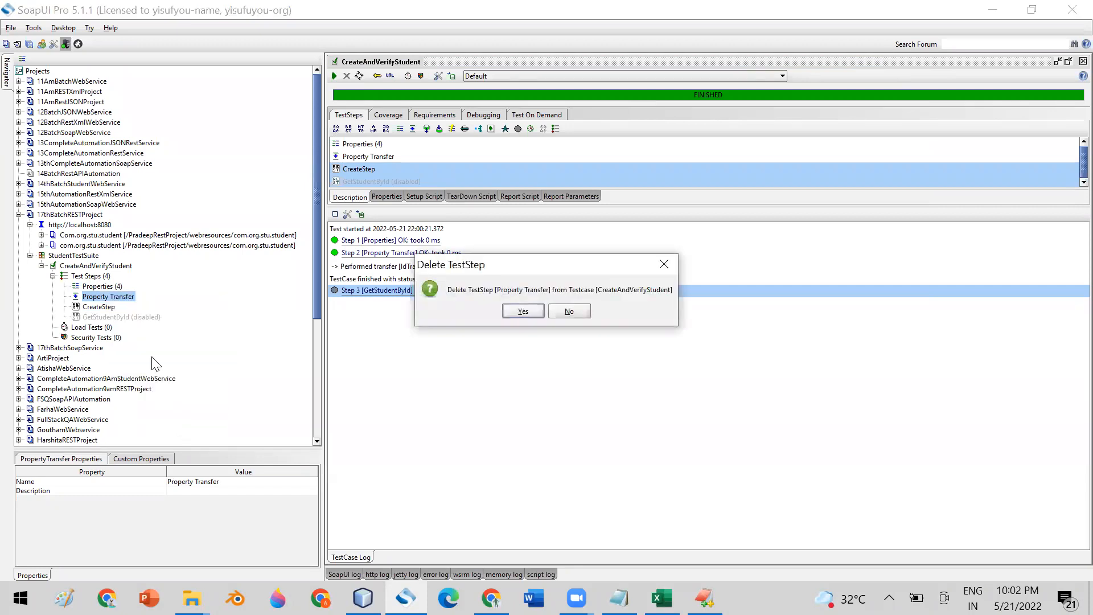
click(522, 310)
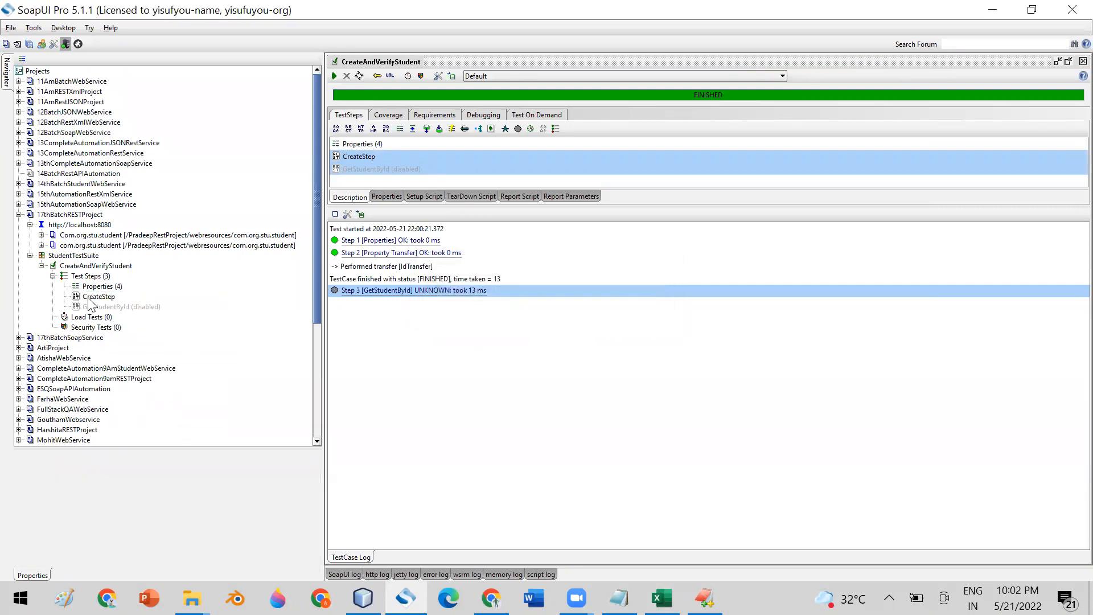
double_click(91, 296)
- Maximize CreateStep and replace the age 99 with the ${Properties#Age} expansion via Get Data
click(352, 140)
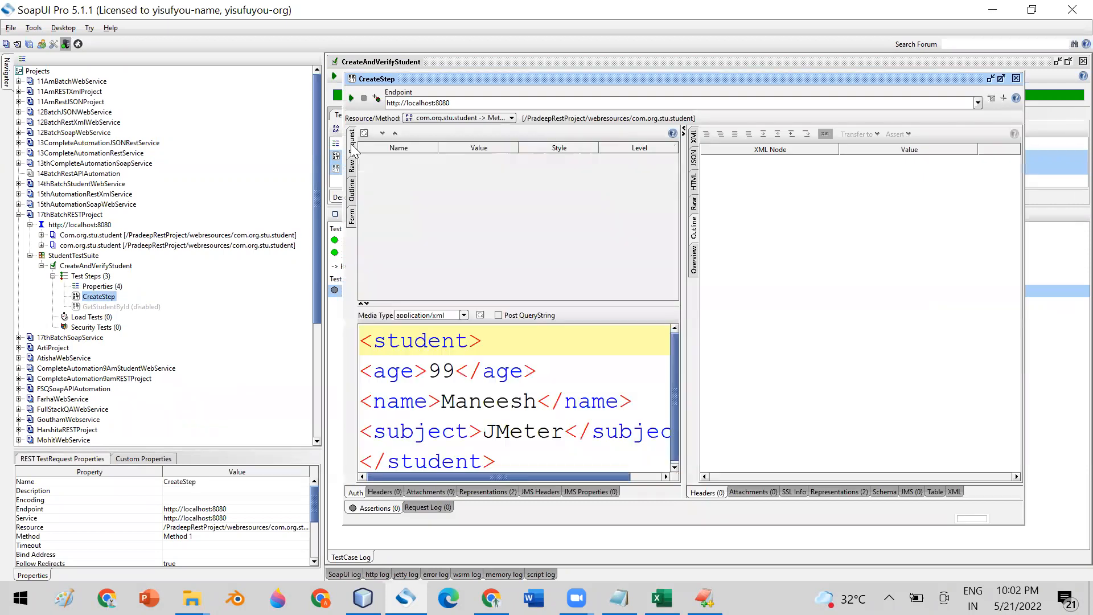
drag(505, 79, 502, 77)
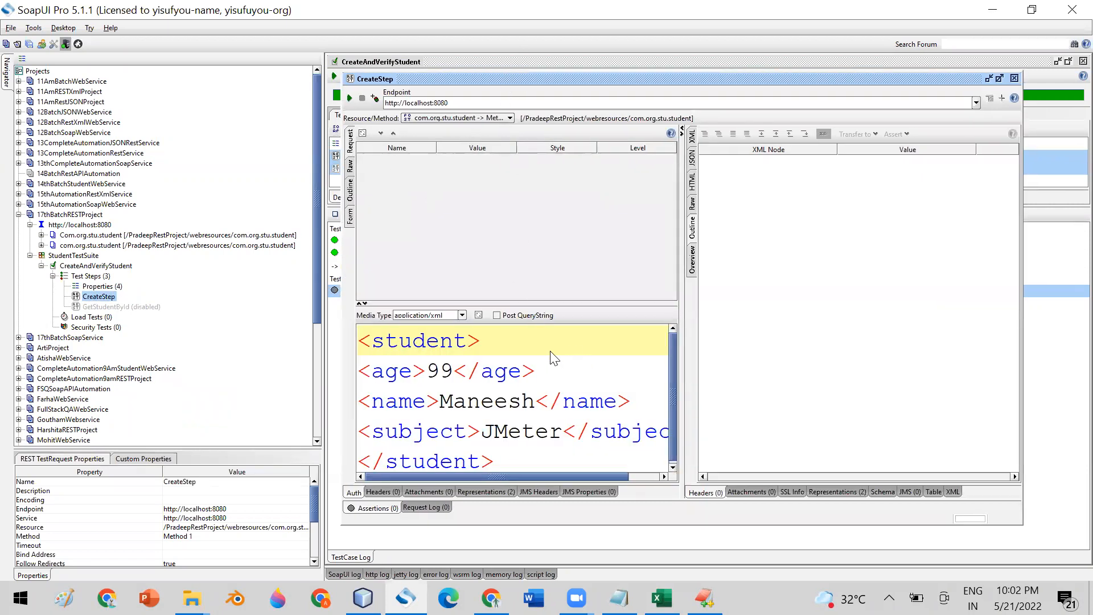
double_click(498, 79)
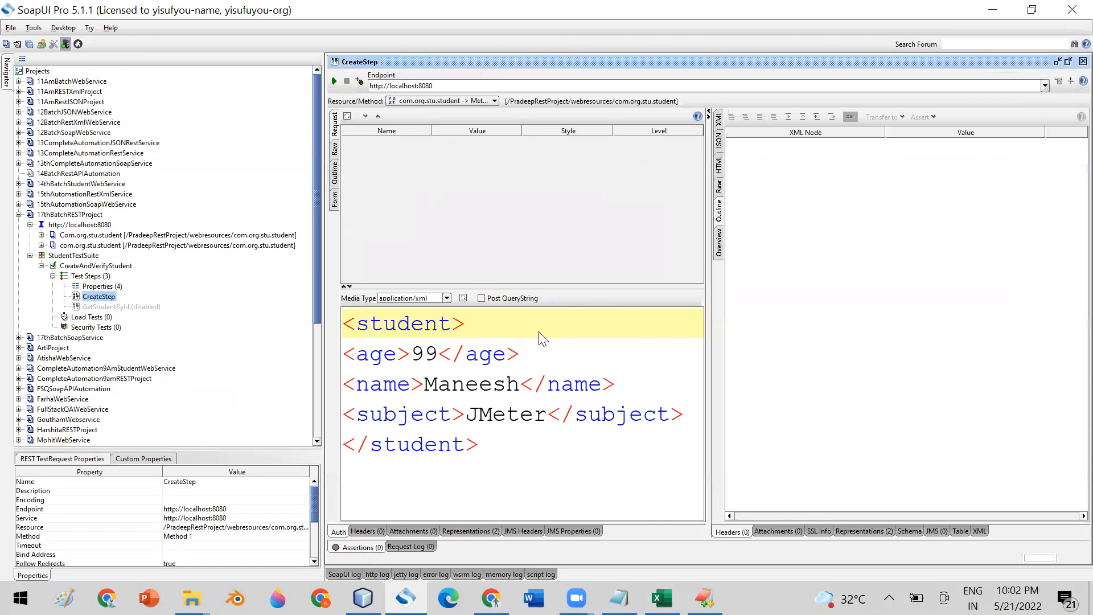
click(444, 354)
key(BackSpace)
key(BackSpace)
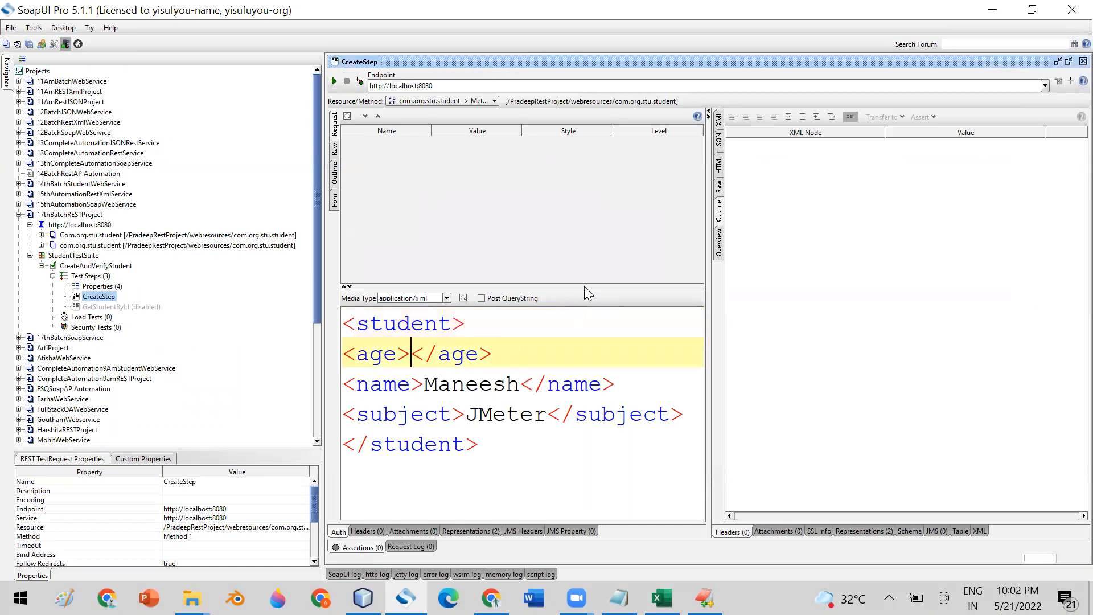
right_click(414, 359)
mouse_move(464, 474)
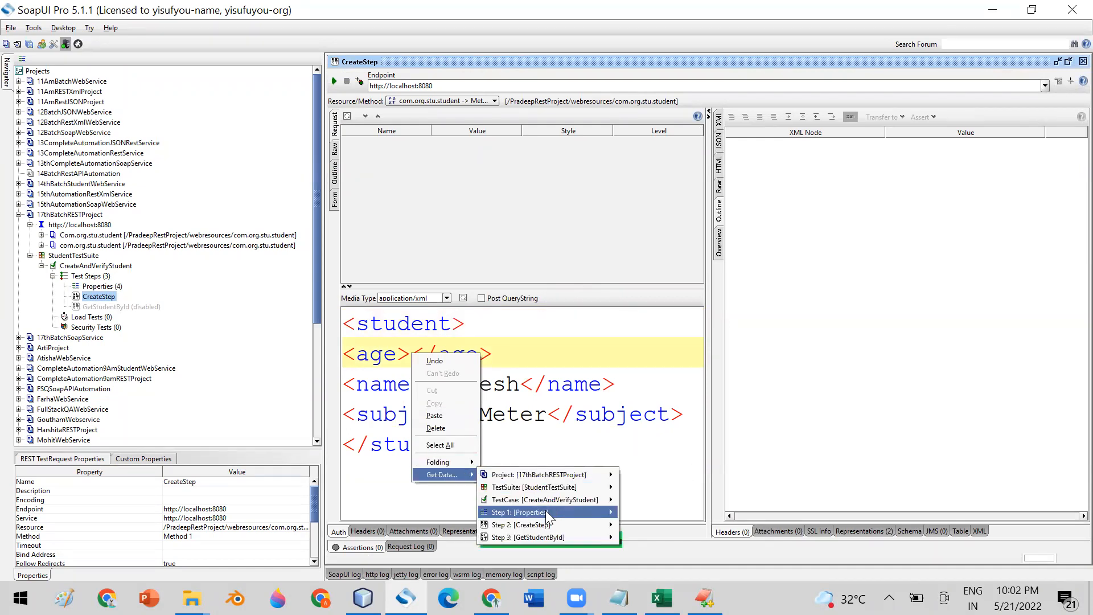
mouse_move(614, 515)
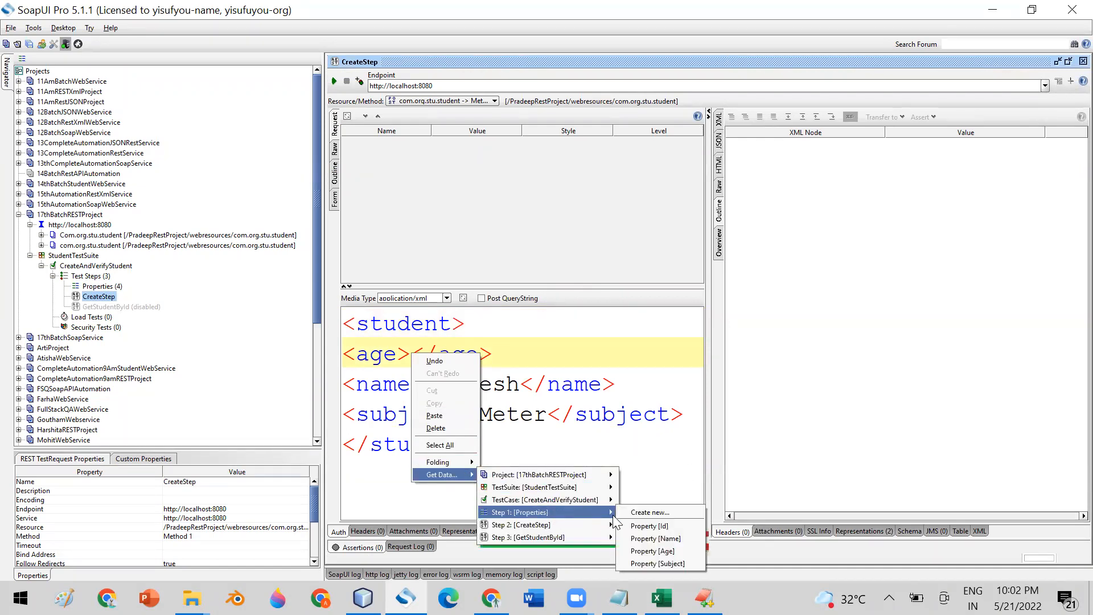
click(653, 551)
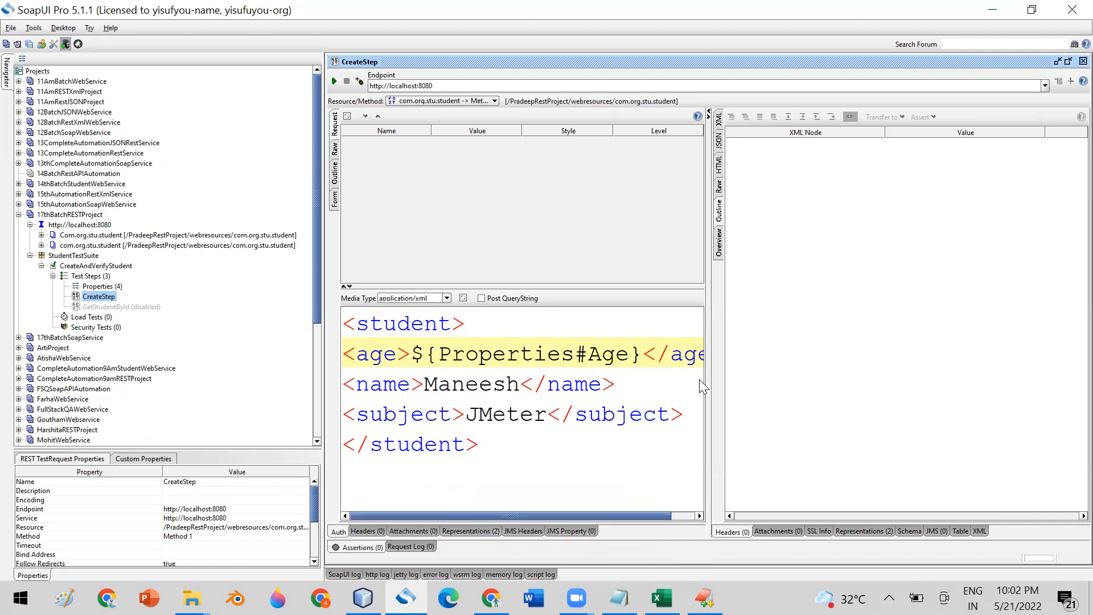
- Replace the name Maneesh with ${Properties#Name}, leaving the Name property's stored value unchanged
double_click(447, 390)
right_click(447, 387)
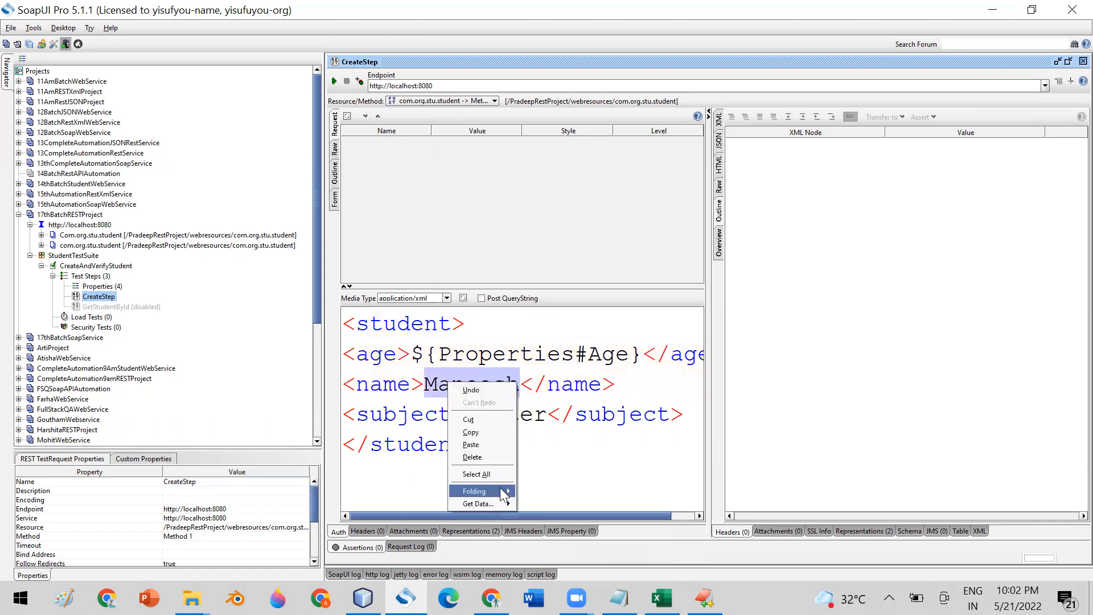
mouse_move(500, 504)
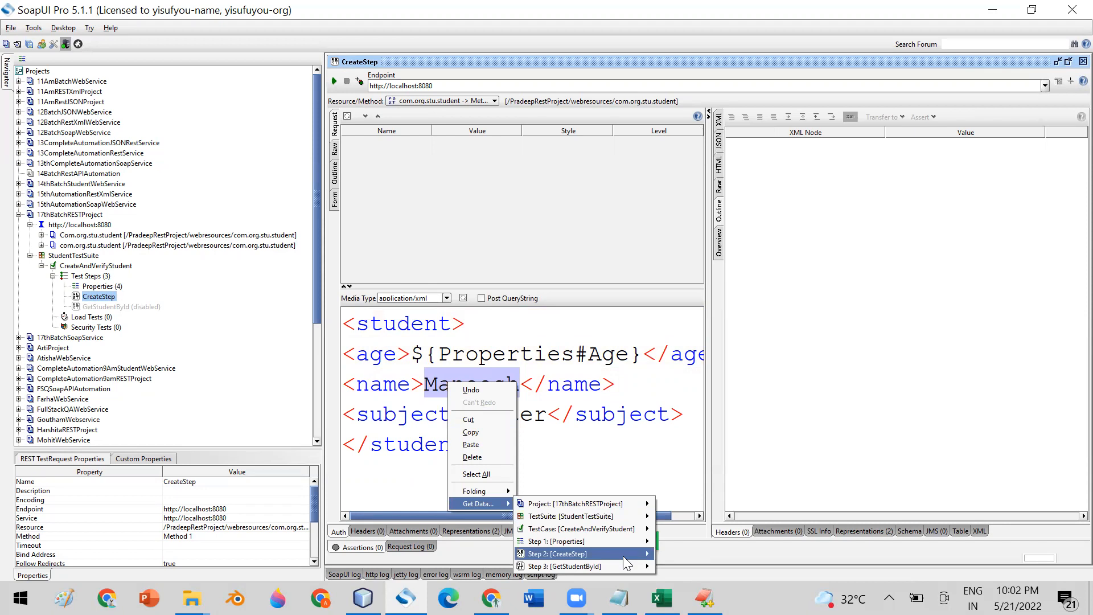
mouse_move(623, 556)
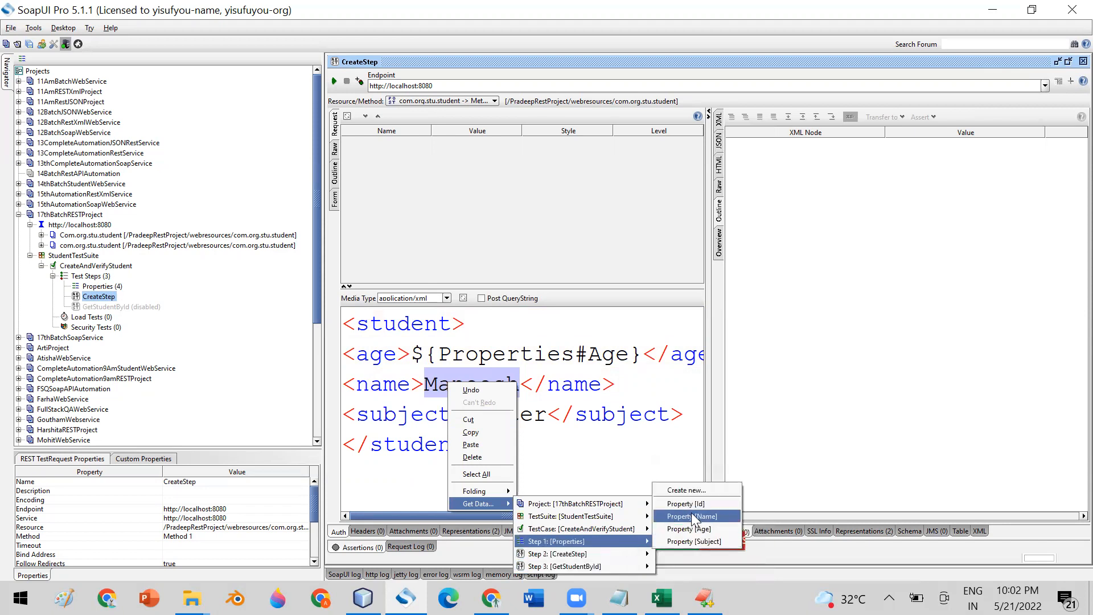
click(693, 516)
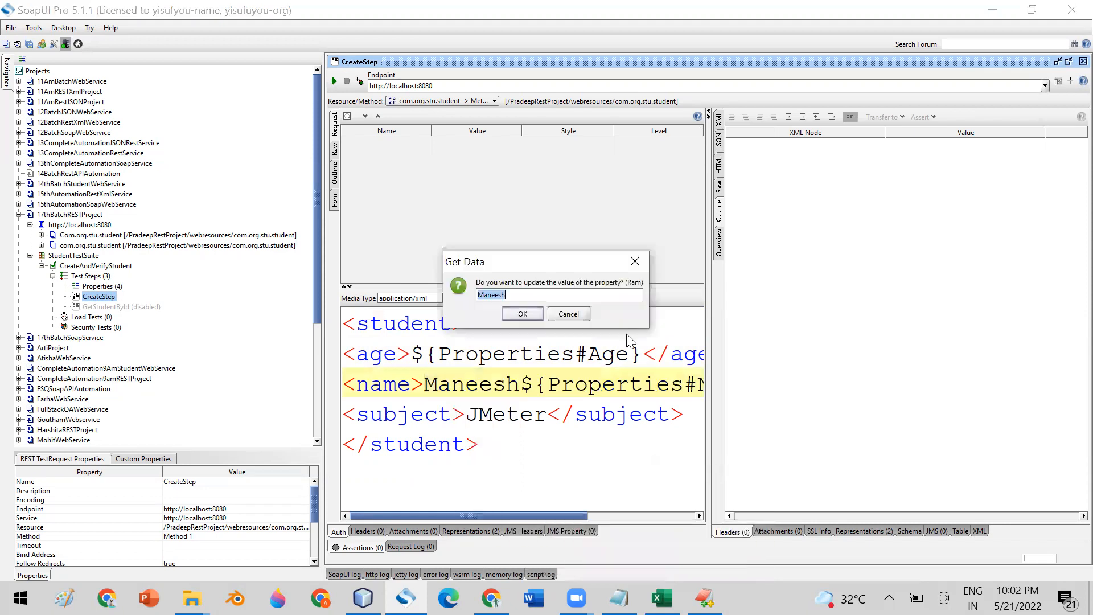
click(567, 314)
key(BackSpace)
key(BackSpace)
key(BackSpace)
key(BackSpace)
key(BackSpace)
key(BackSpace)
key(BackSpace)
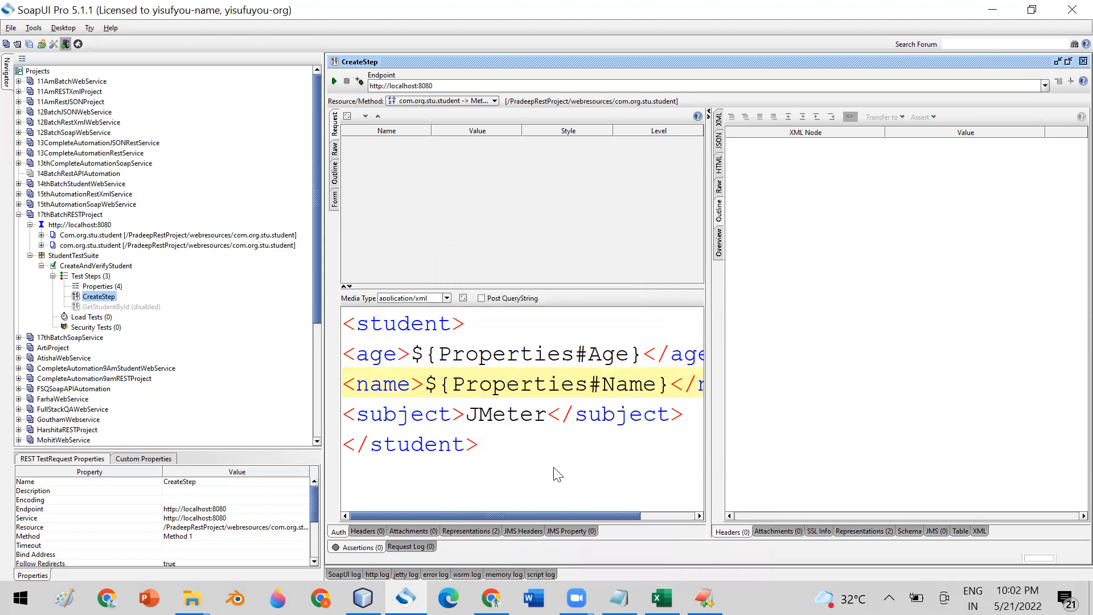
- Copy the Name expansion over the subject value JMeter and remove its 'Name' part
drag(424, 384, 670, 387)
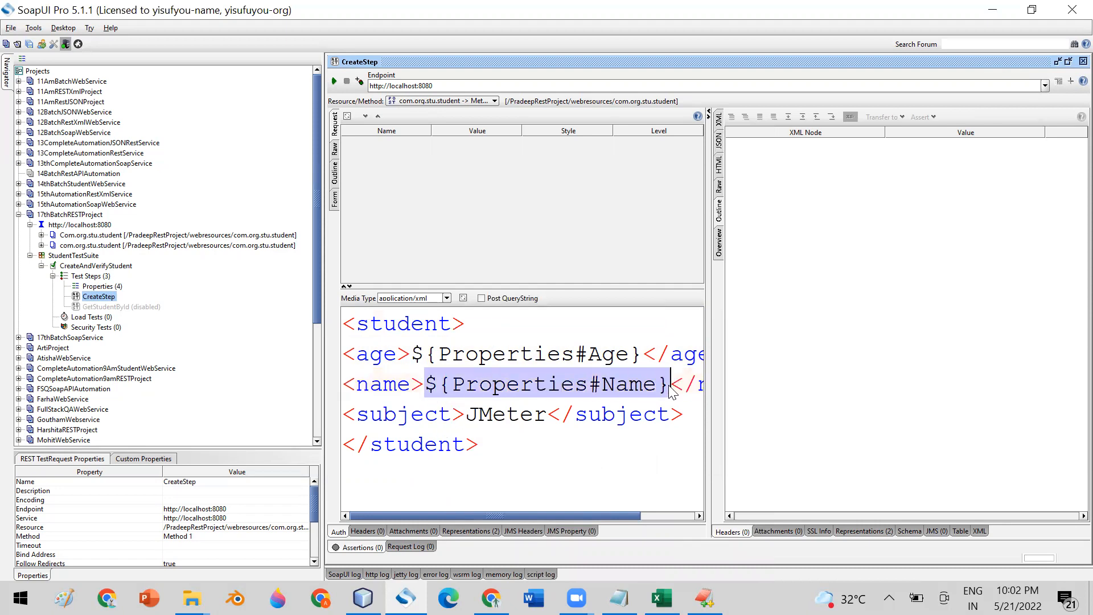
key(ctrl+c)
double_click(487, 414)
key(ctrl+v)
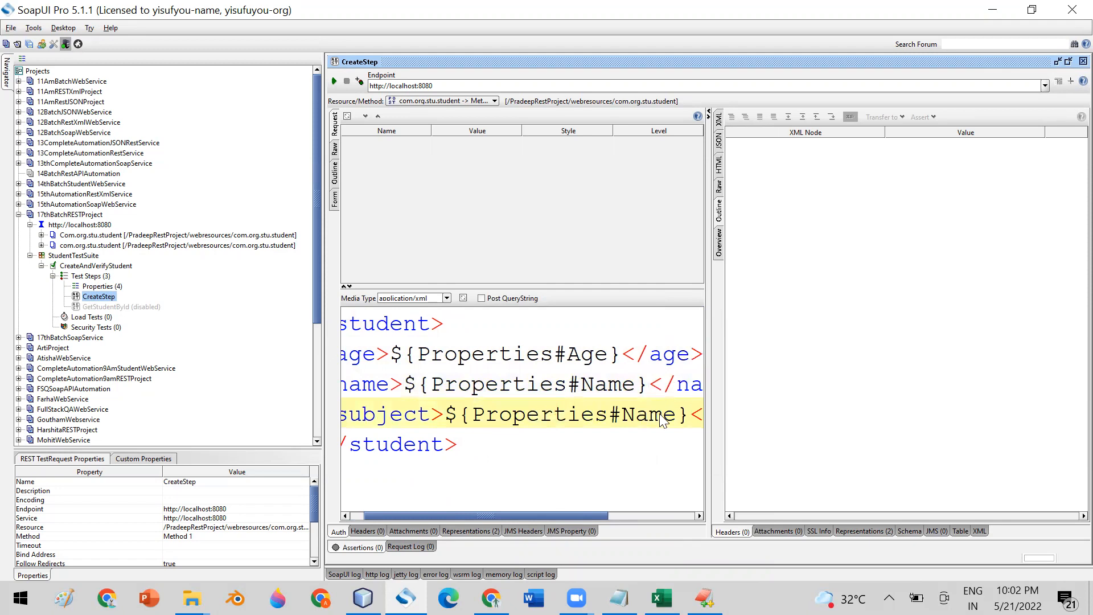
key(BackSpace)
key(BackSpace)
key(BackSpace)
key(BackSpace)
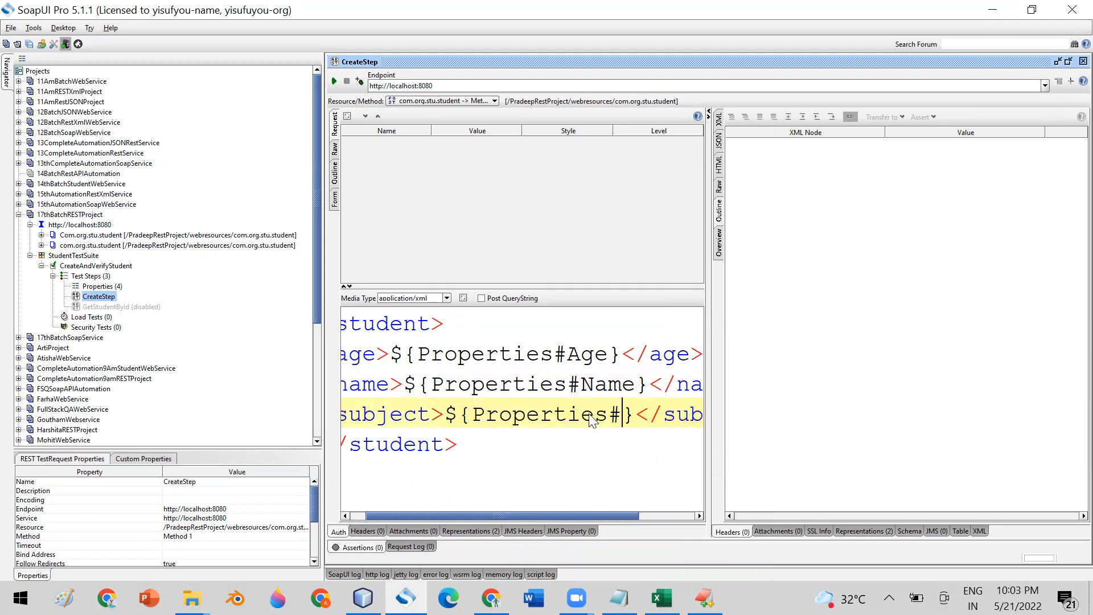
- Check the Subject property name in the Properties step and type 'Subject' into the subject expansion
double_click(101, 287)
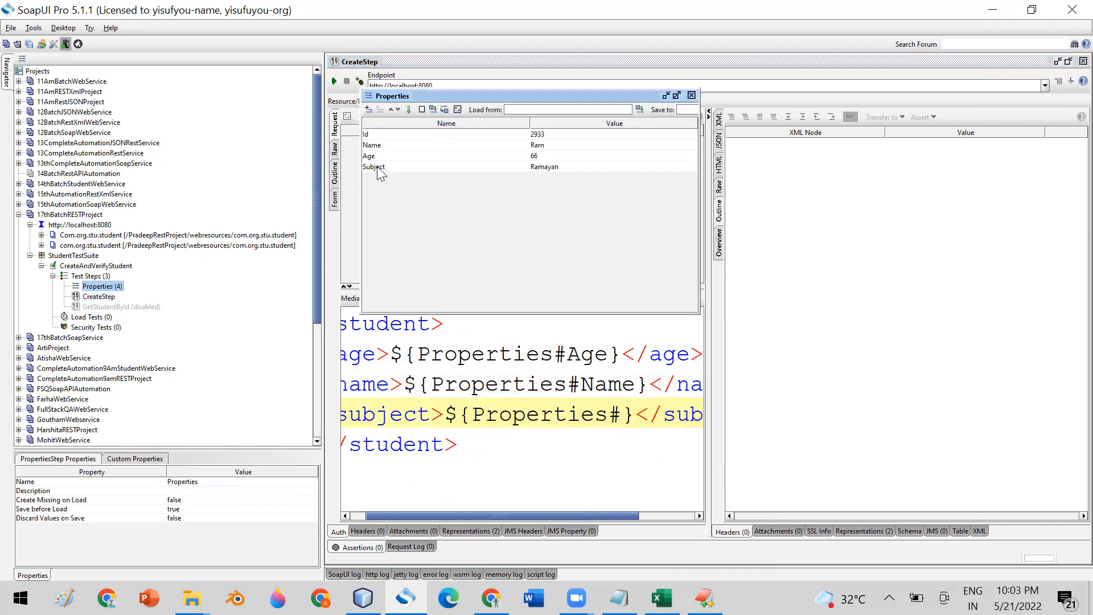
click(370, 167)
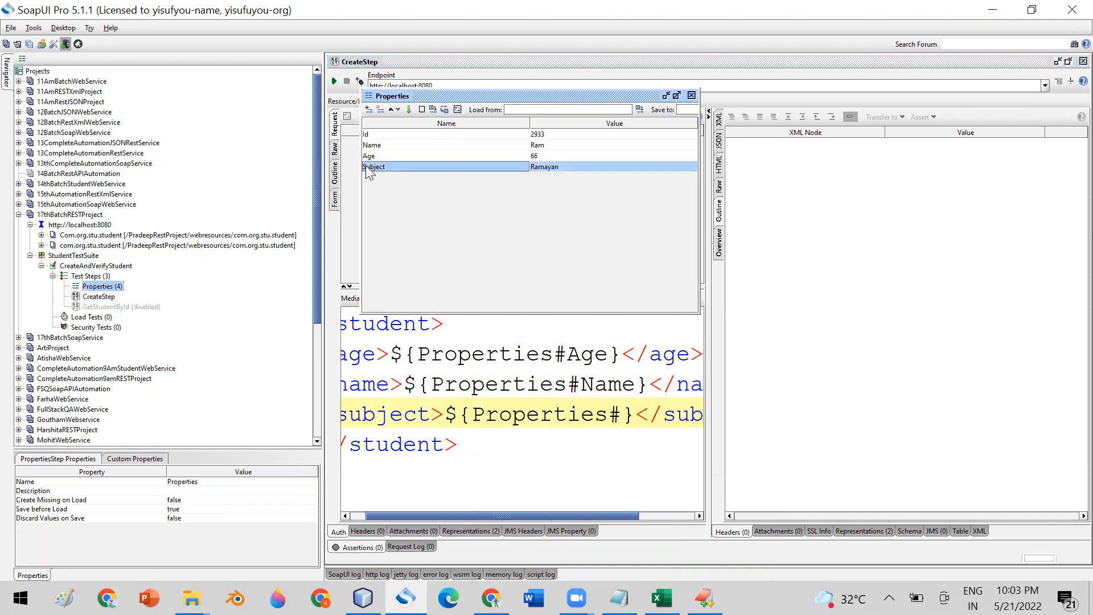
click(692, 95)
click(622, 416)
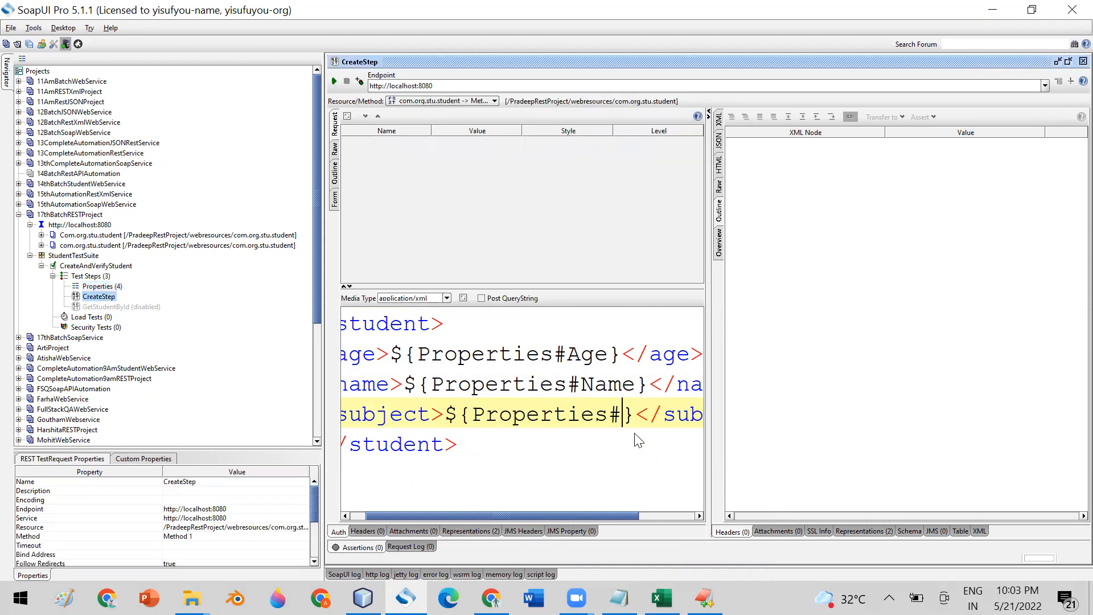
text(Subjec)
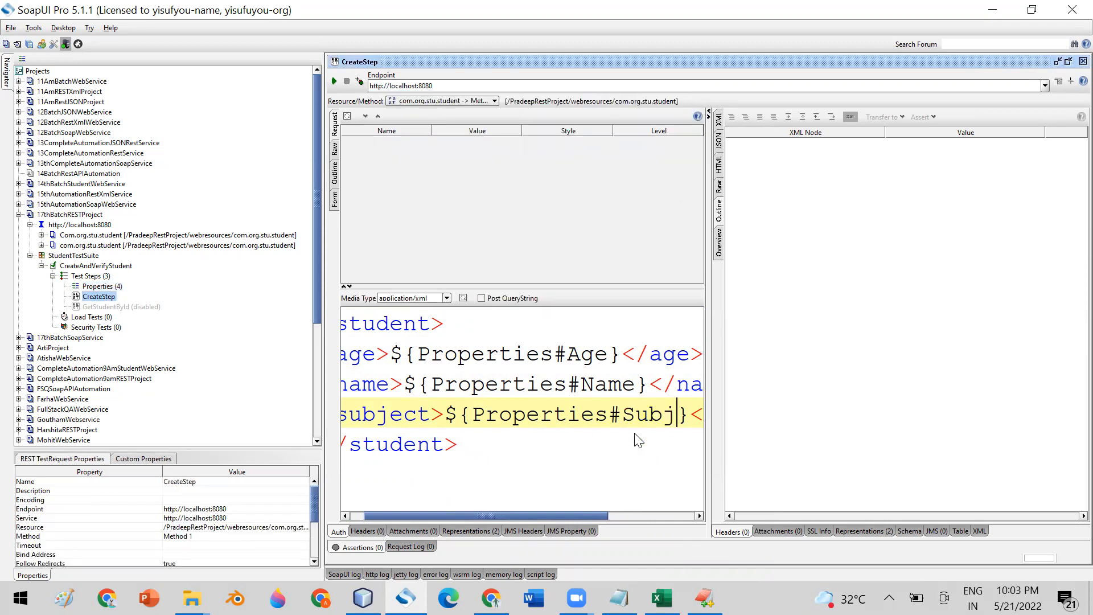
text(t)
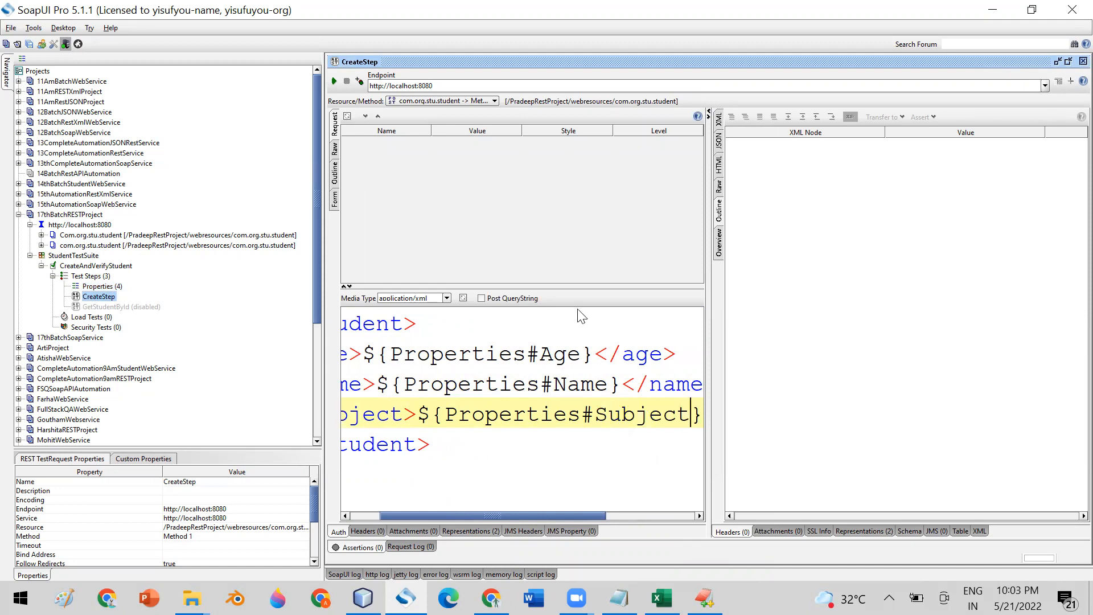
- Send the CreateStep request twice, note the returned student id 2951, and return to CreateAndVerifyStudent
click(335, 82)
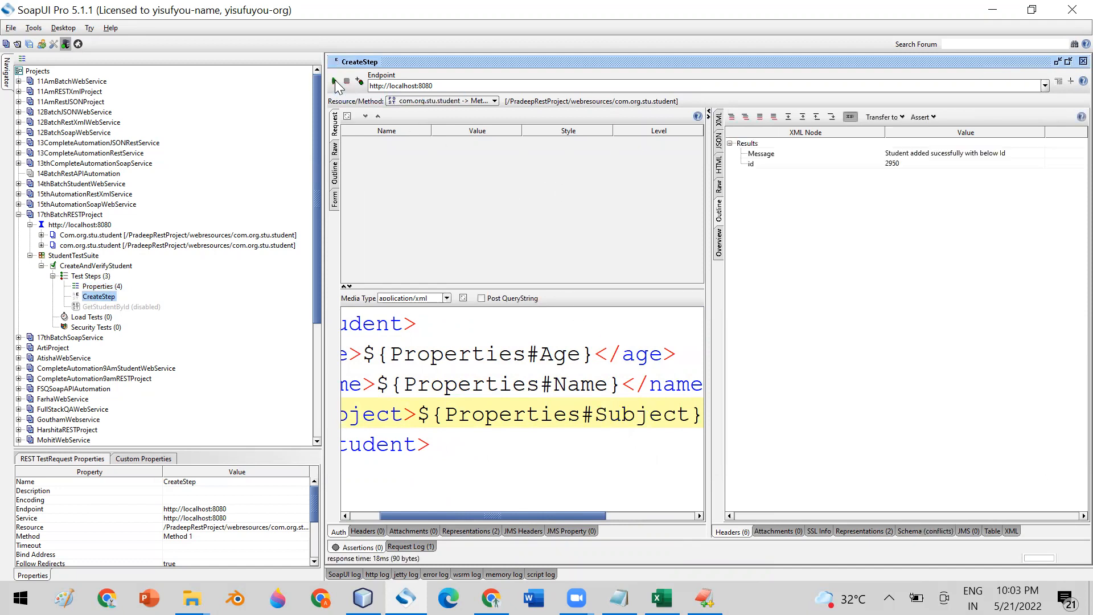
click(897, 166)
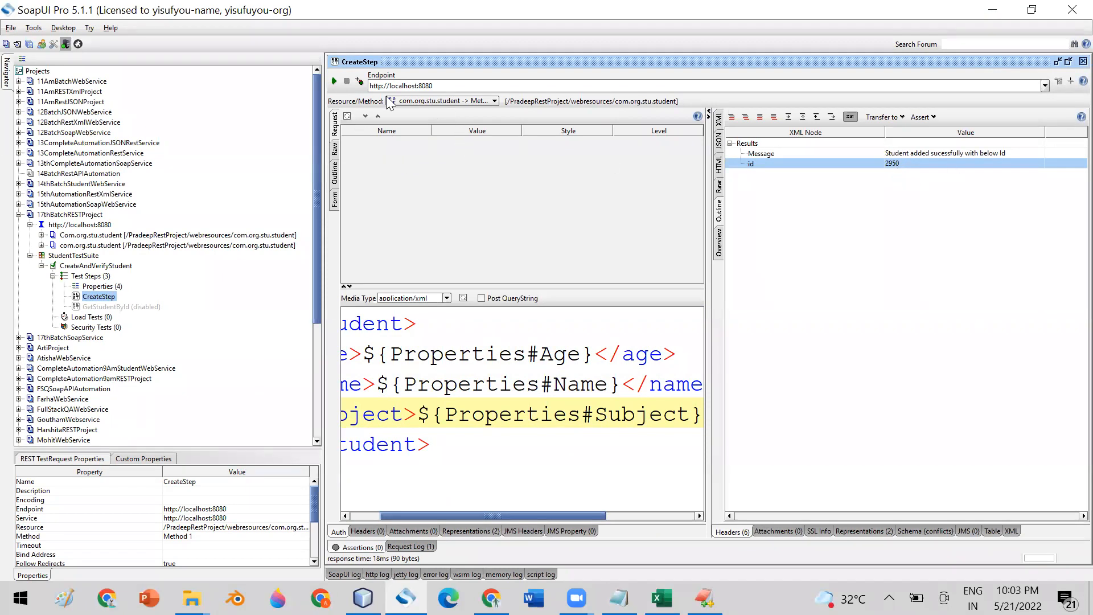
click(334, 81)
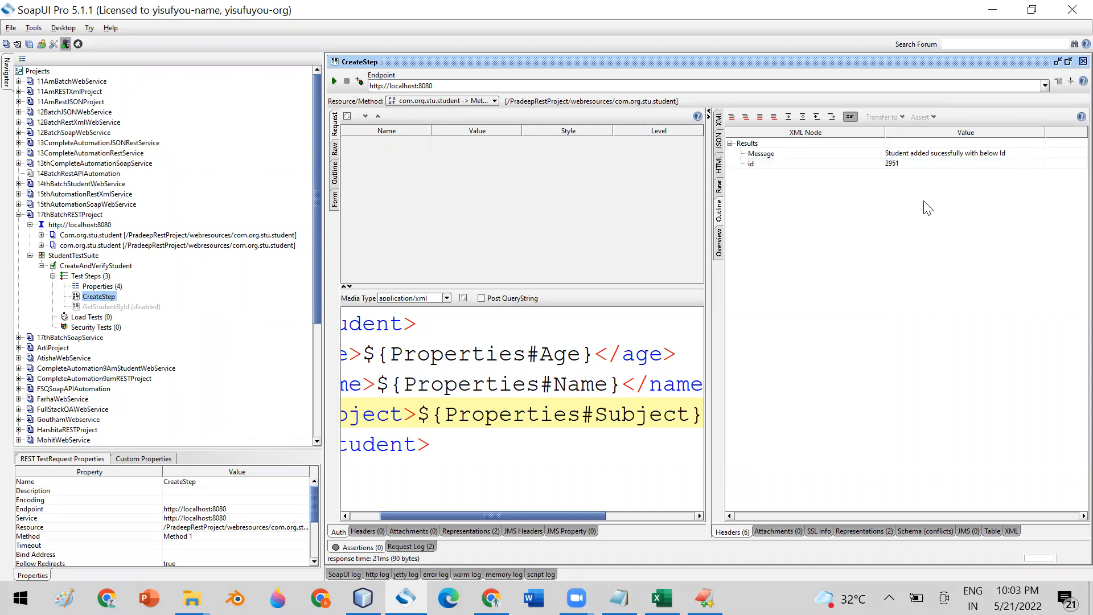
click(1068, 62)
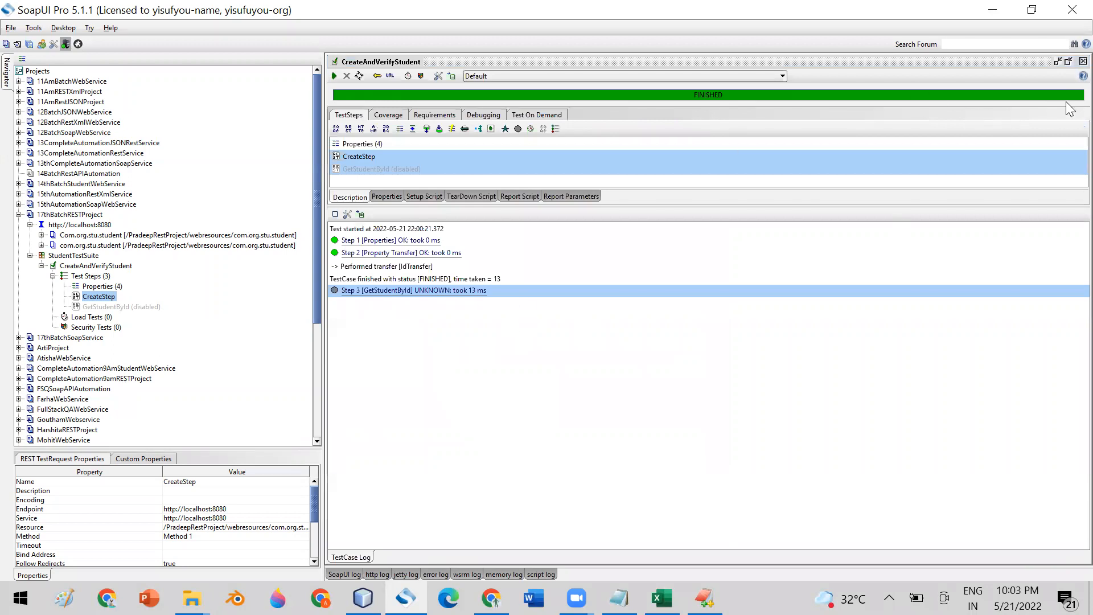
- Close the test case window, inspect CreateStep's XML request body, then close CreateStep
click(1083, 61)
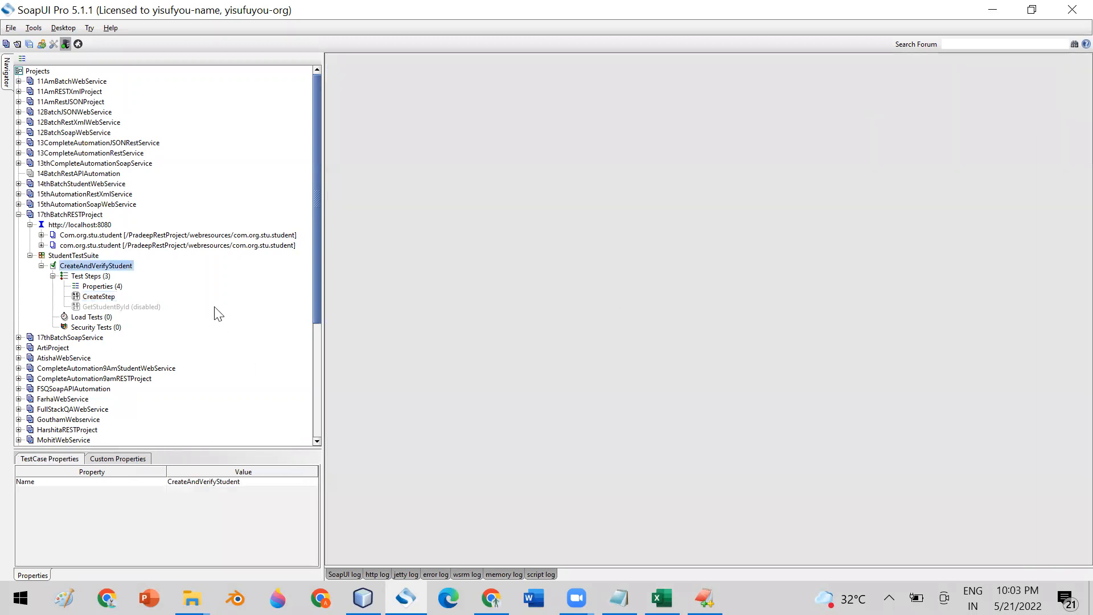
click(90, 289)
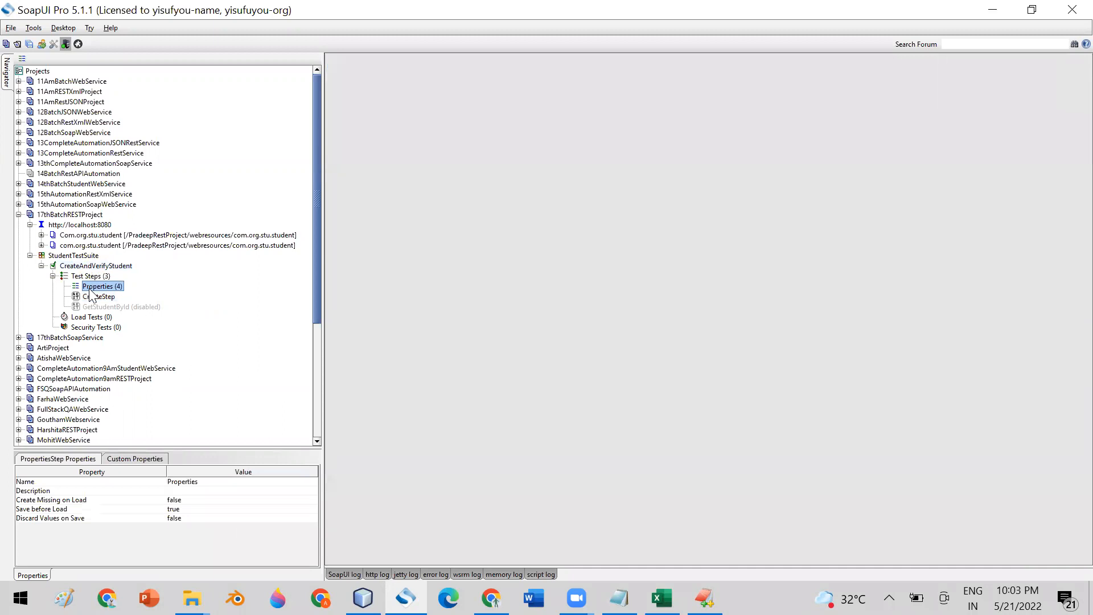
double_click(98, 297)
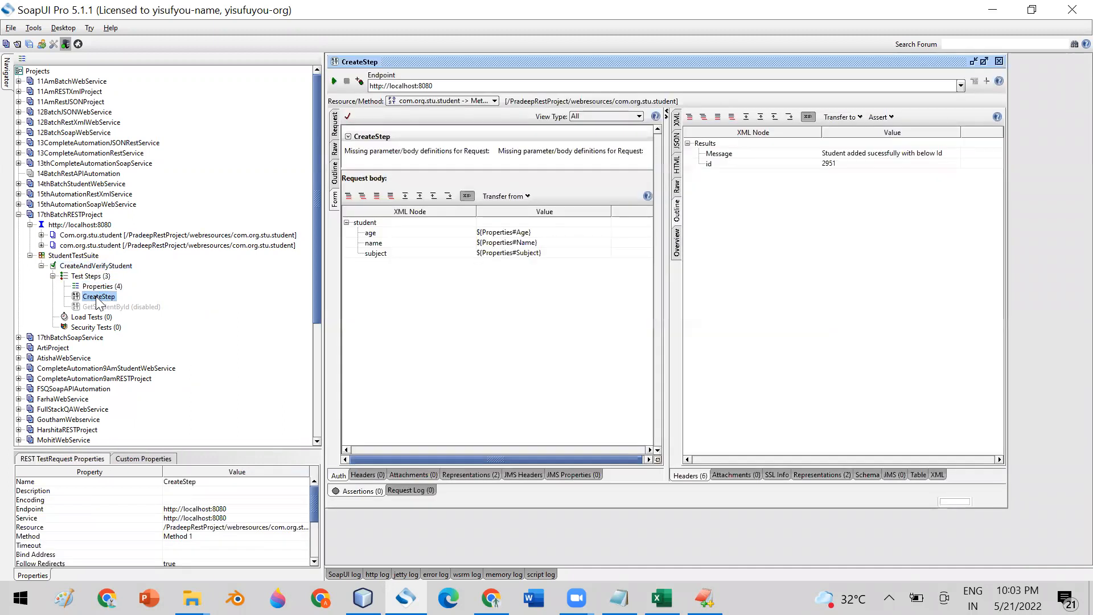
click(335, 123)
scroll(501, 370, down, 1)
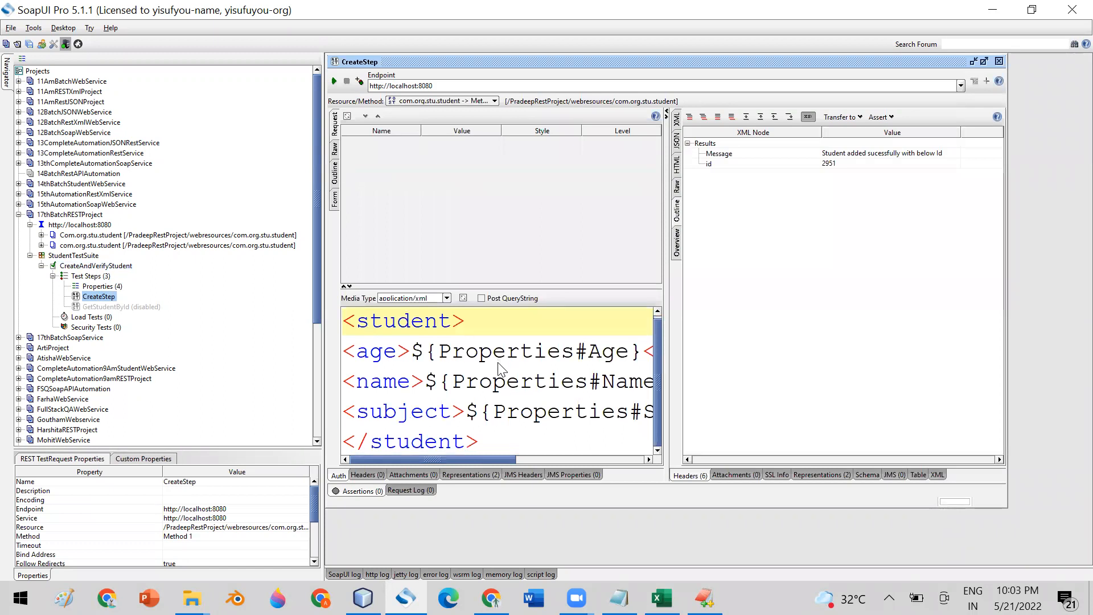
click(1000, 62)
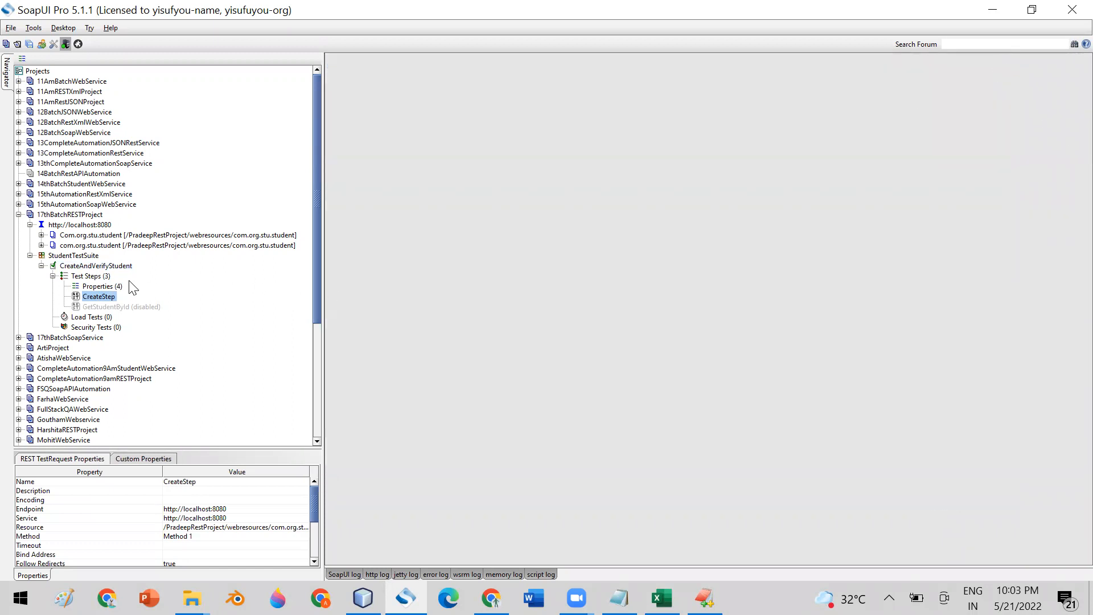
- Dismiss the Test Steps action menu without adding a step, then reopen the CreateStep request editor
click(85, 276)
right_click(83, 276)
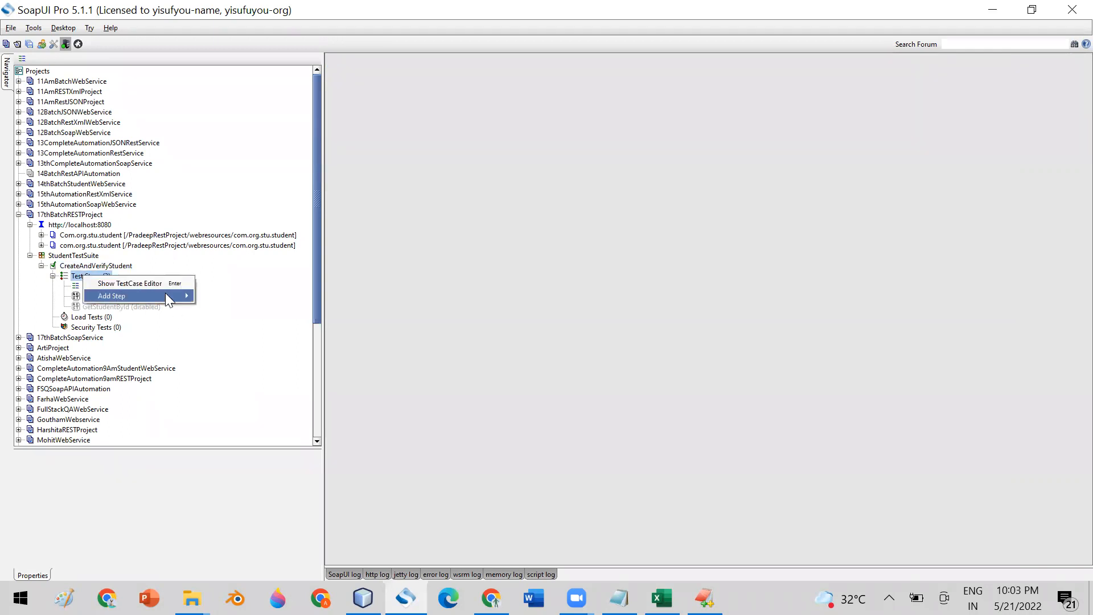
mouse_move(165, 292)
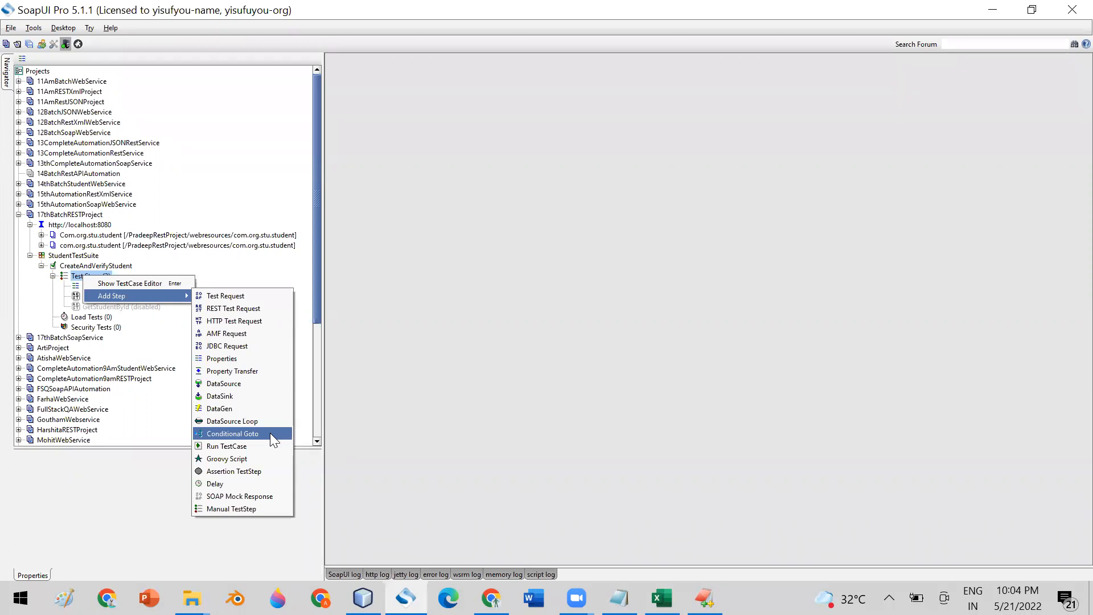
click(469, 302)
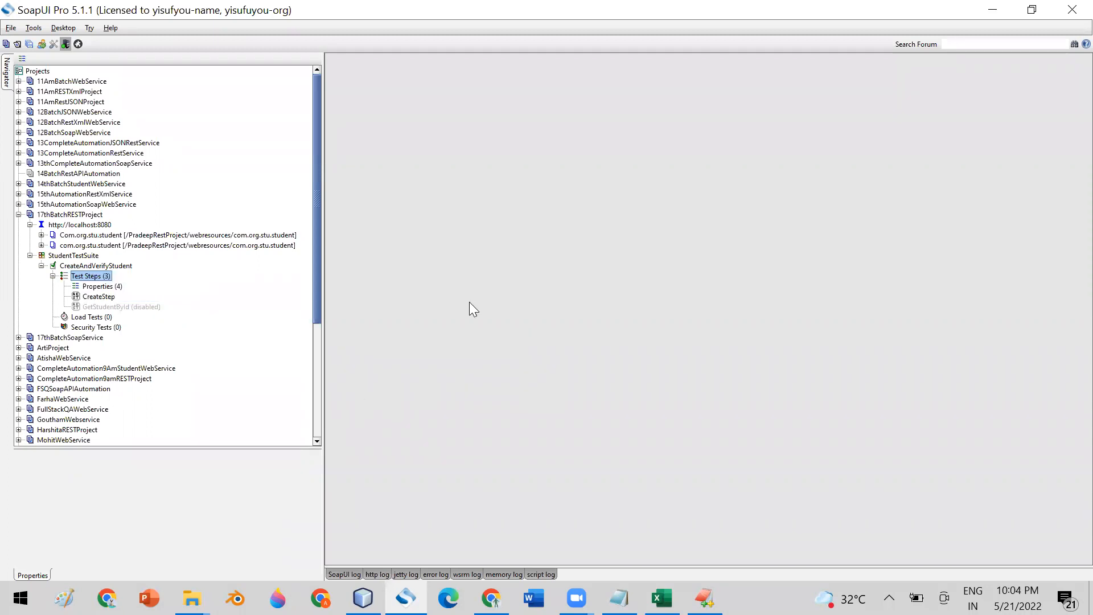
click(61, 225)
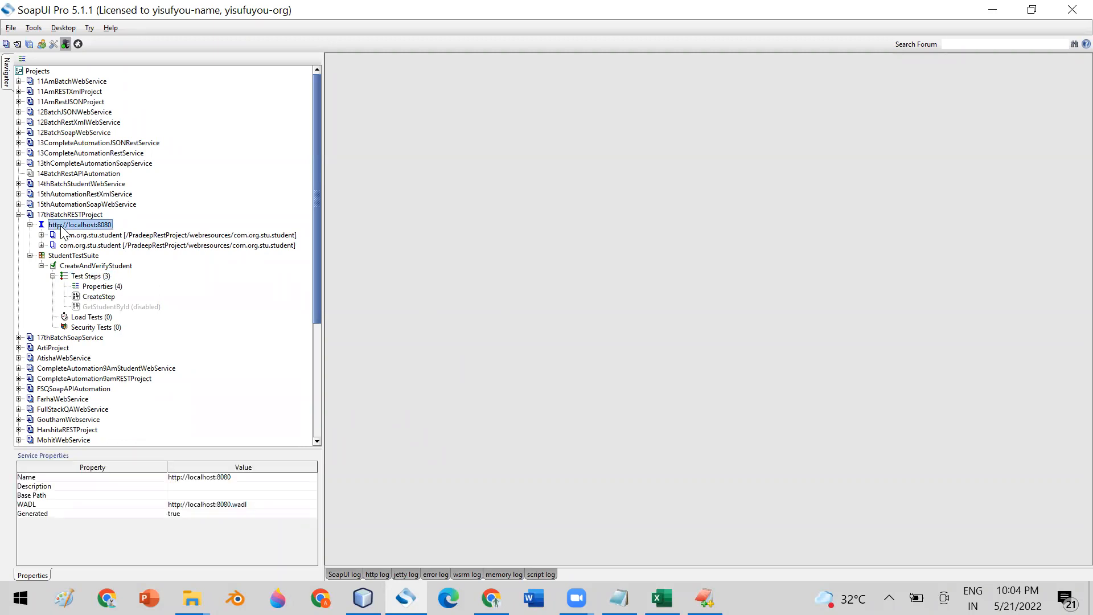
click(102, 296)
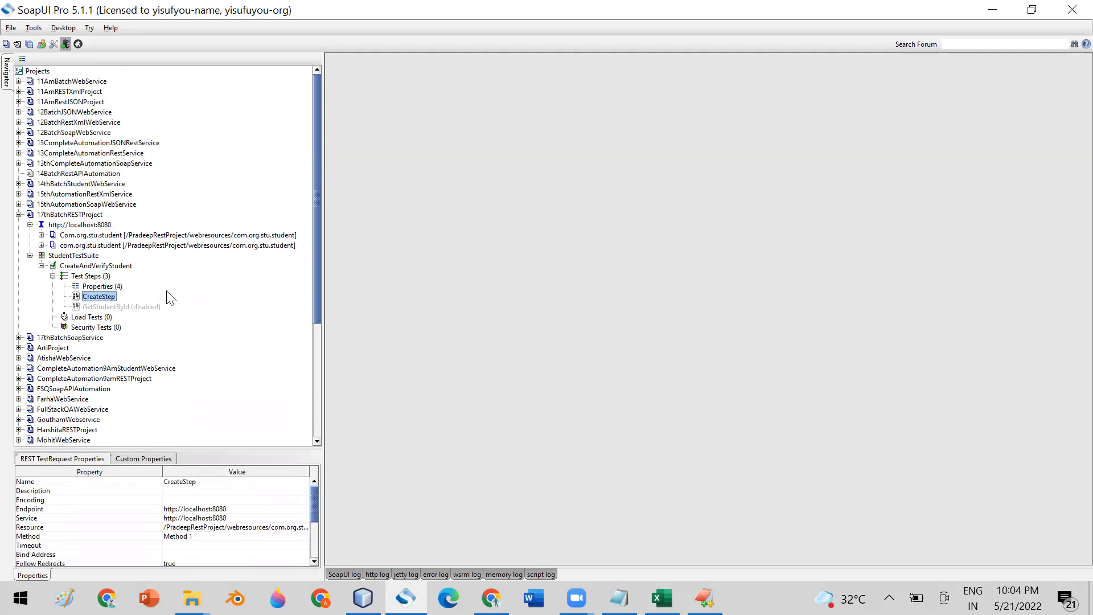
click(121, 308)
right_click(120, 307)
double_click(109, 297)
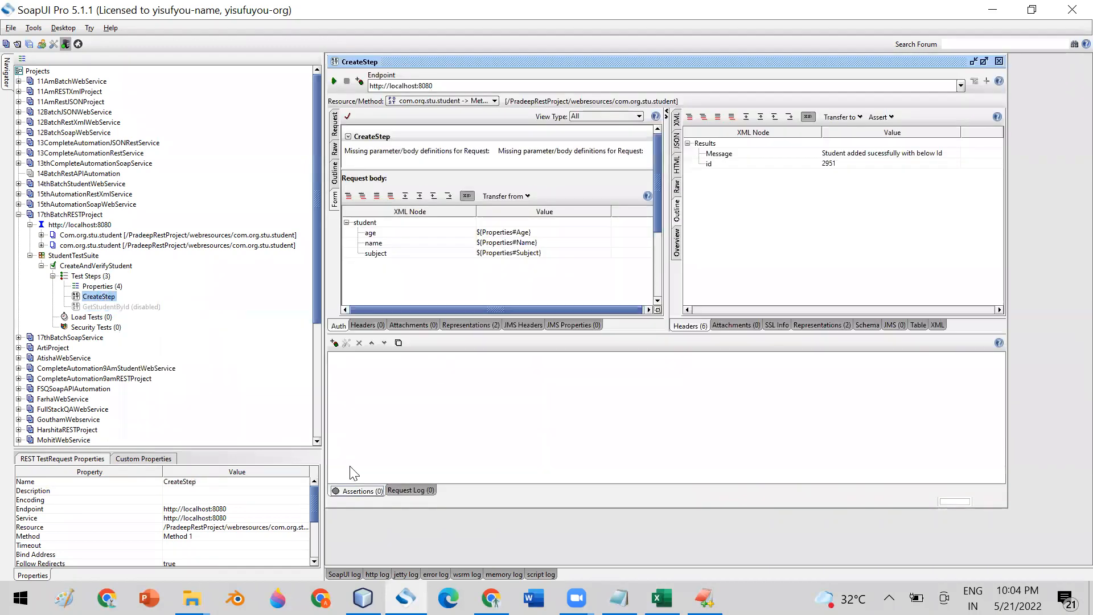
- Cancel the Add Assertion dialog, browse the project tree nodes, and close the CreateStep editor
click(334, 343)
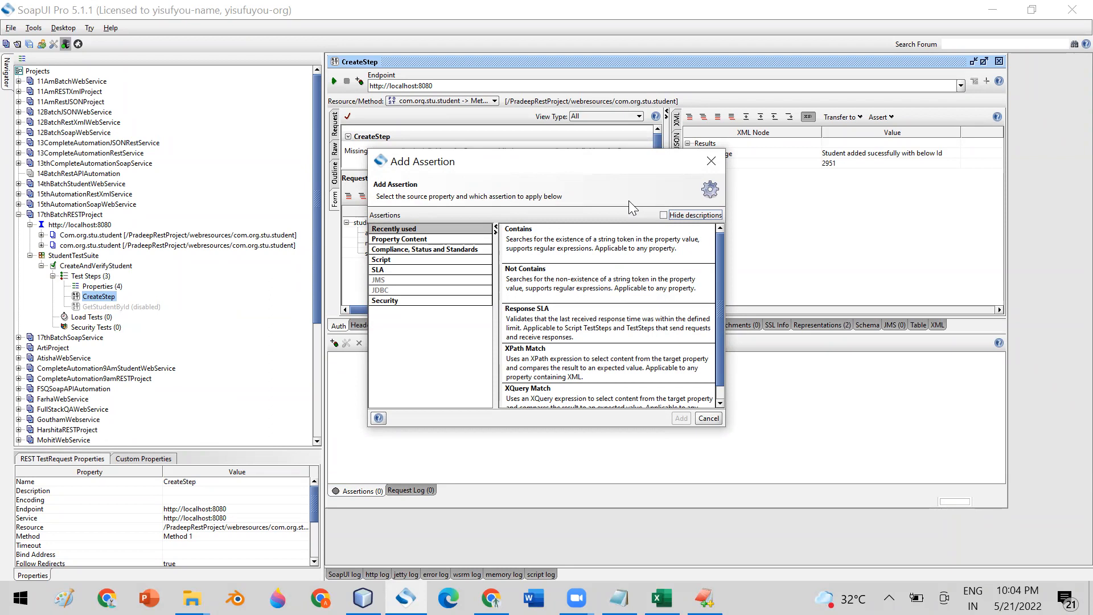
click(710, 163)
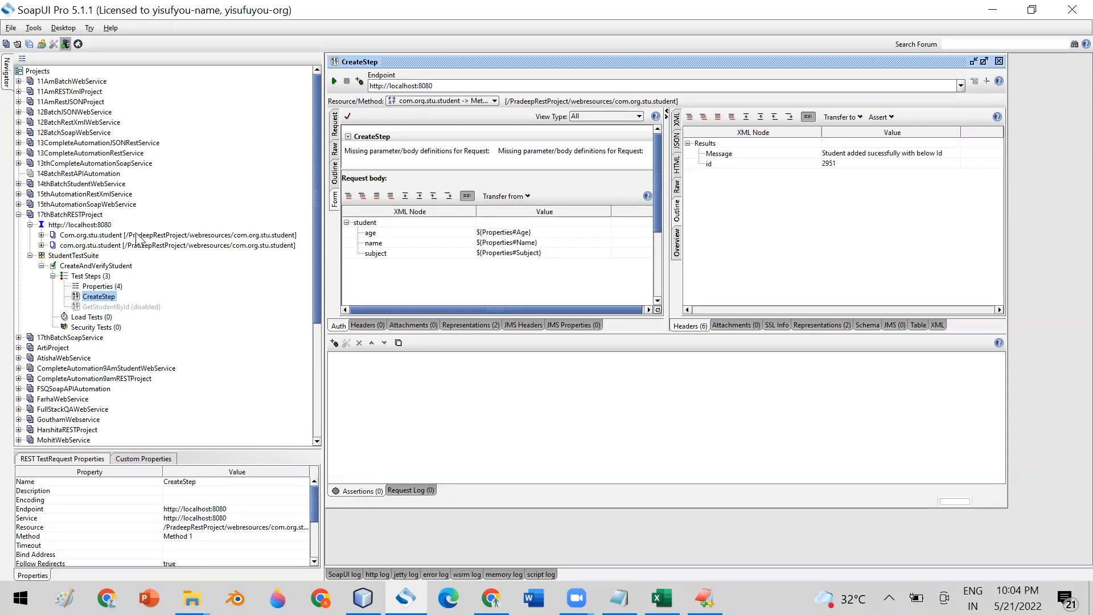
click(55, 215)
click(67, 227)
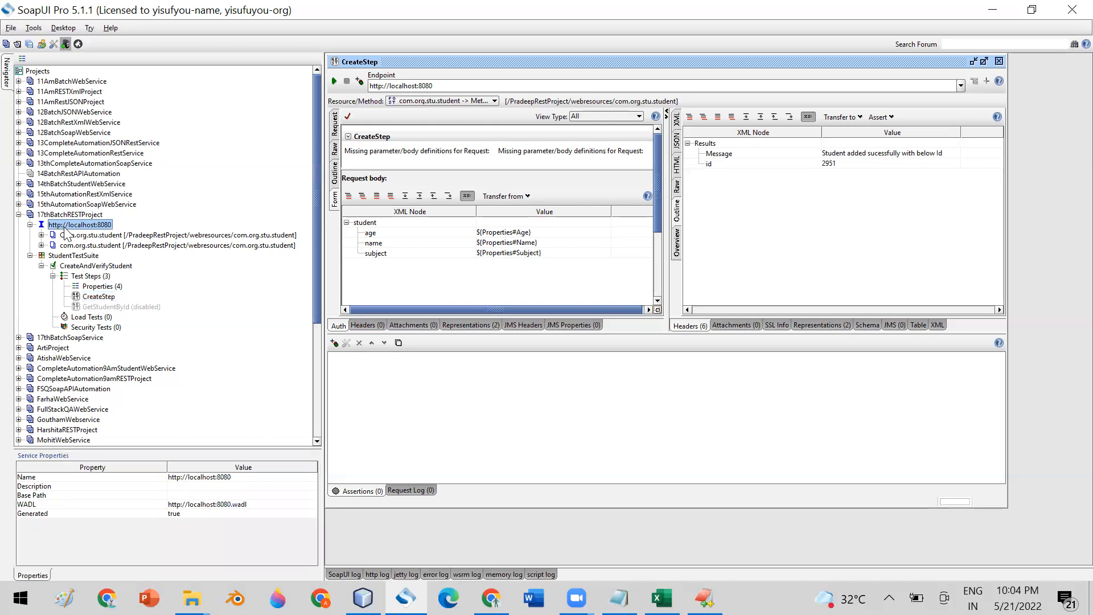
click(80, 257)
click(87, 276)
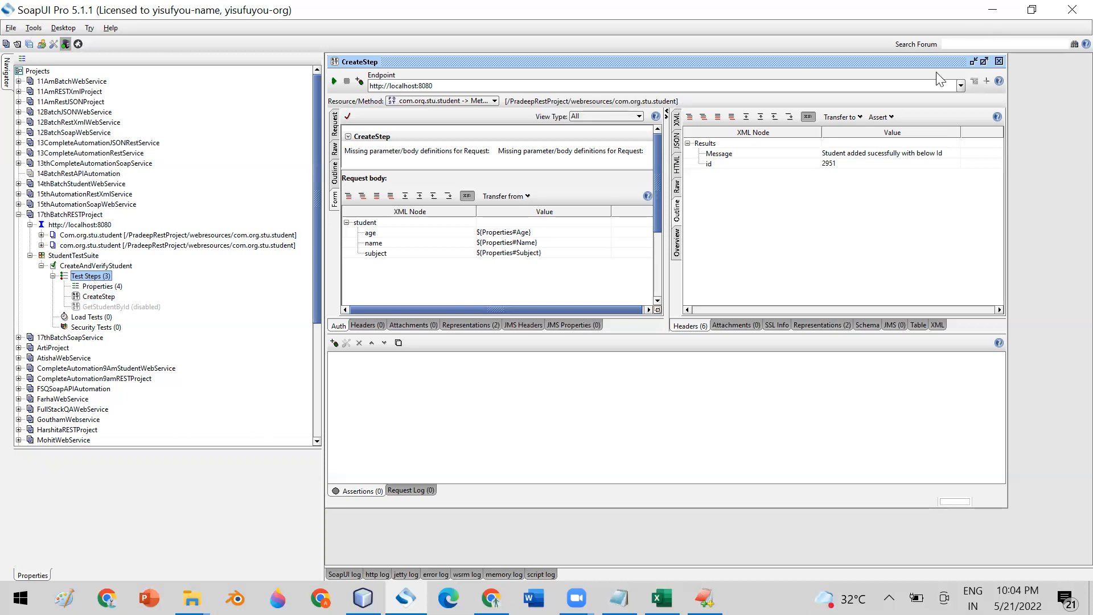
click(999, 61)
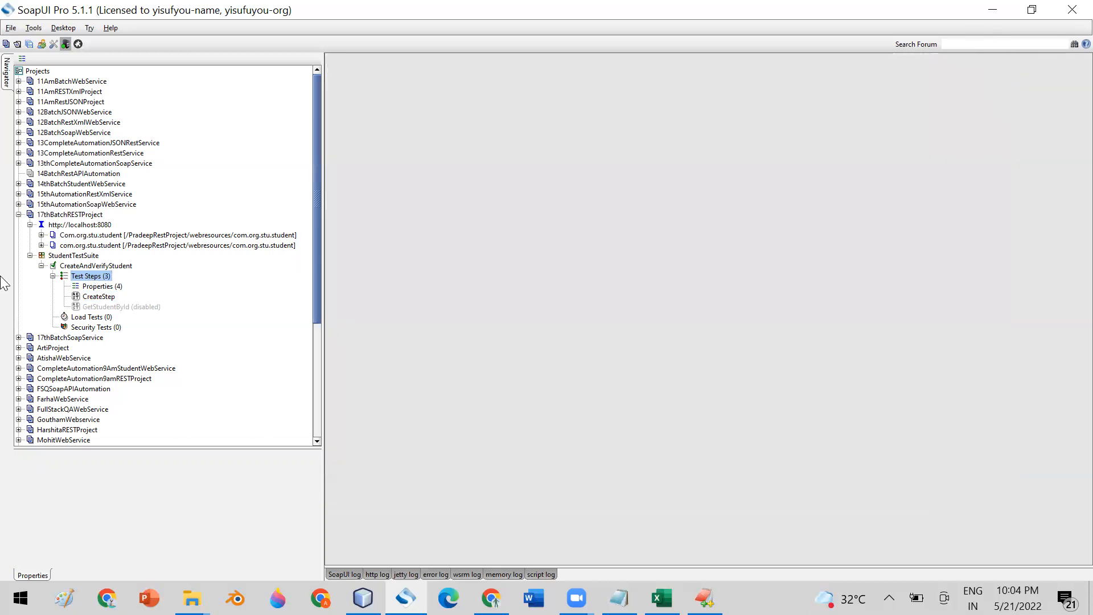
- Open StudentTestSuite maximized and run the whole suite
click(30, 256)
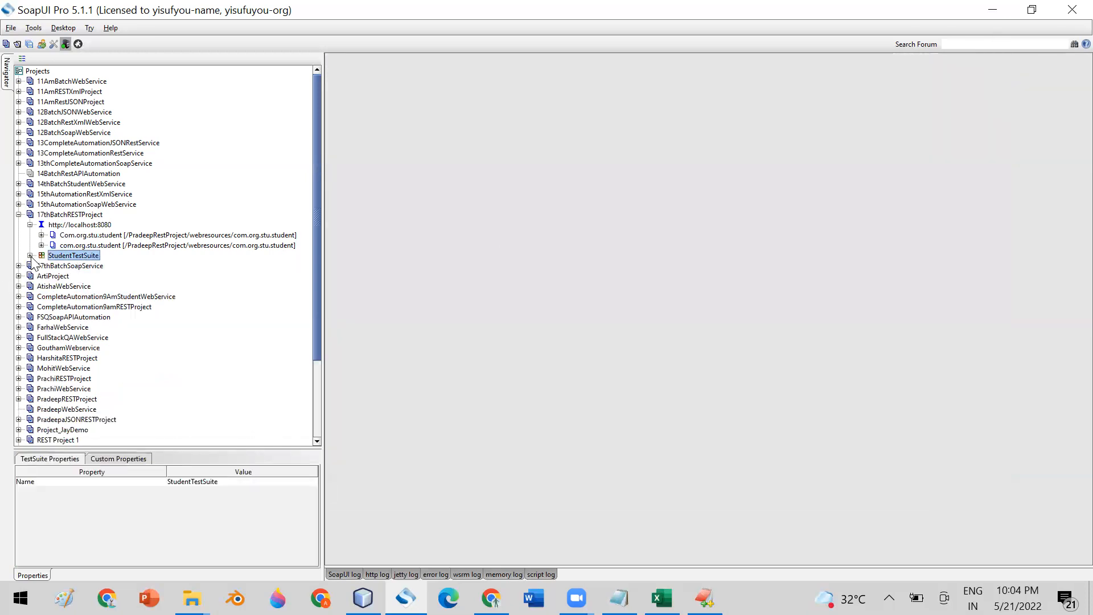
double_click(63, 255)
double_click(503, 57)
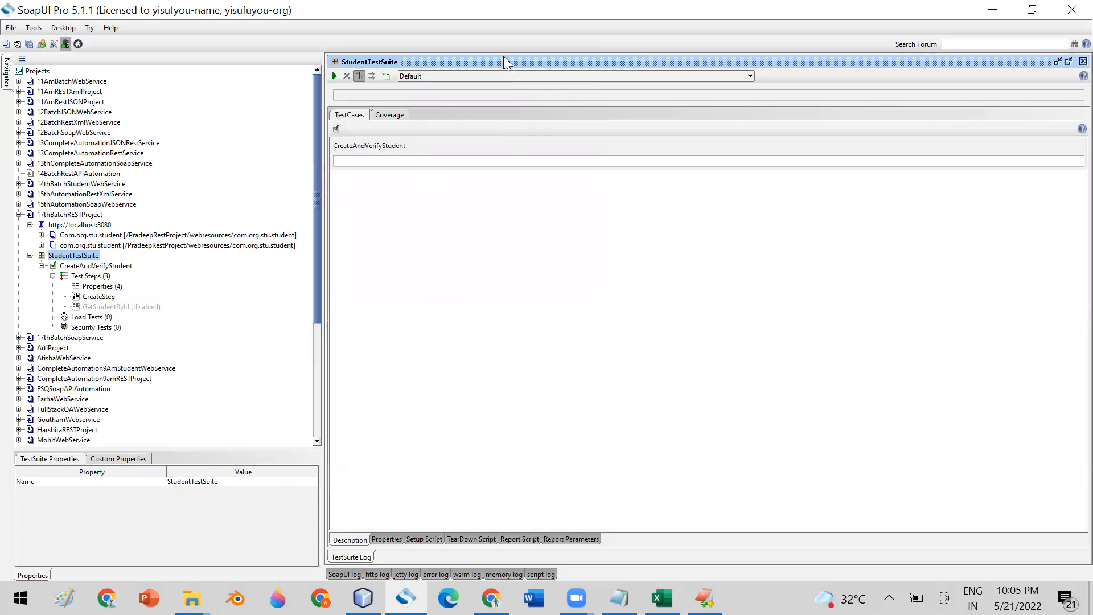
click(334, 75)
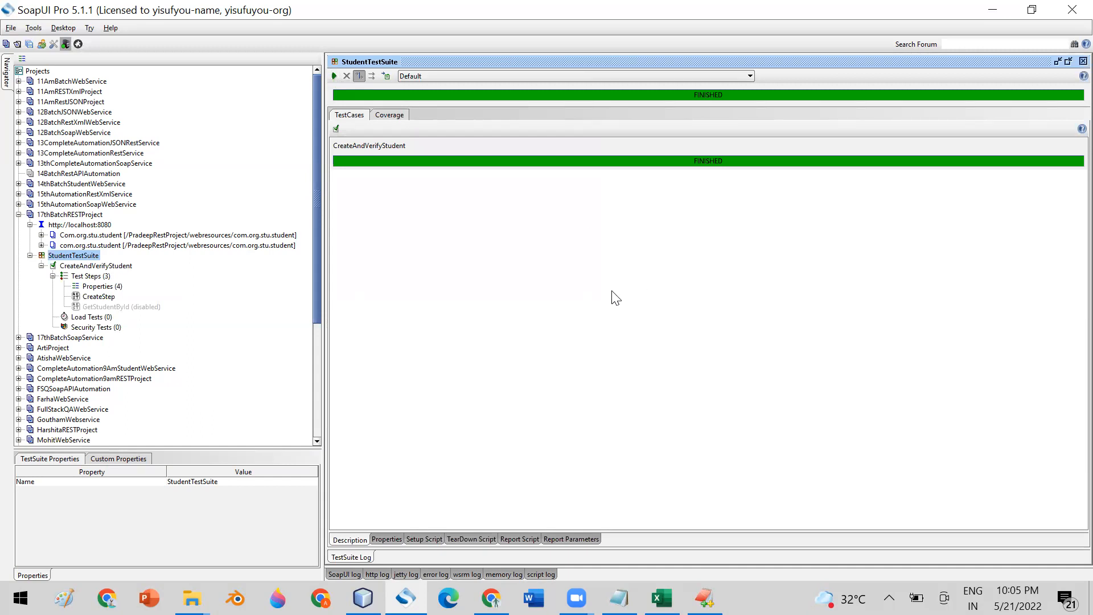
key(alt+Tab)
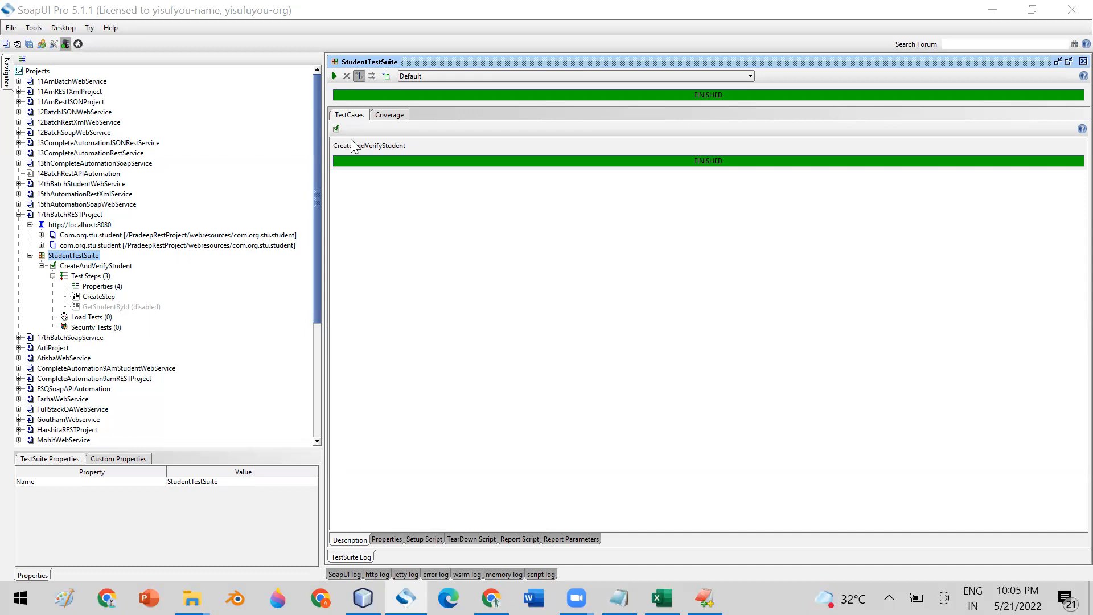
click(76, 256)
- Check the suite's Coverage tab, return to the TestCases results, and generate a report
click(390, 116)
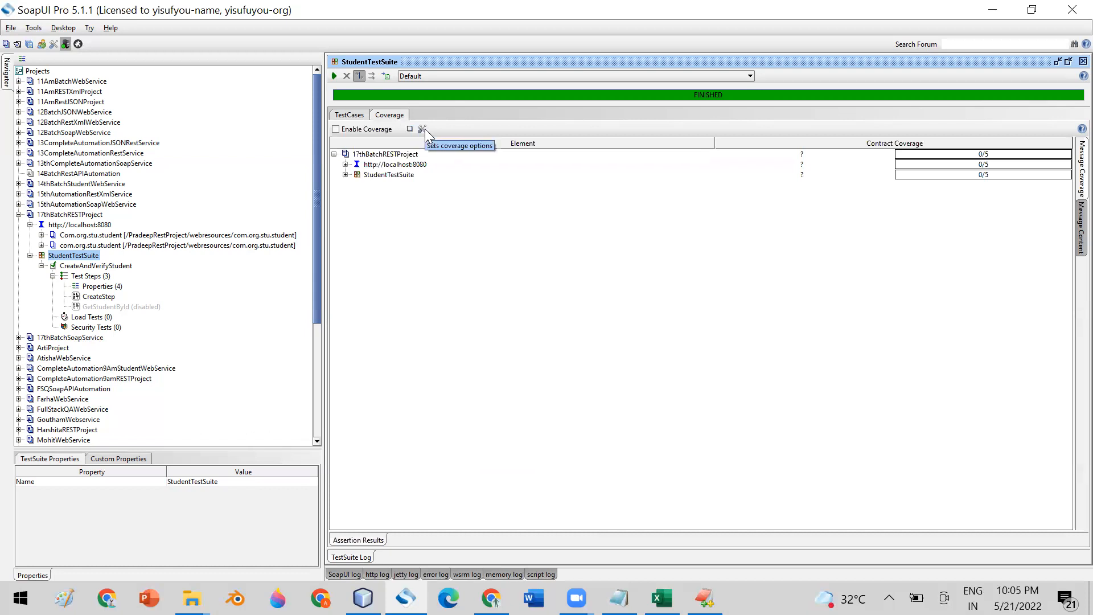
click(348, 116)
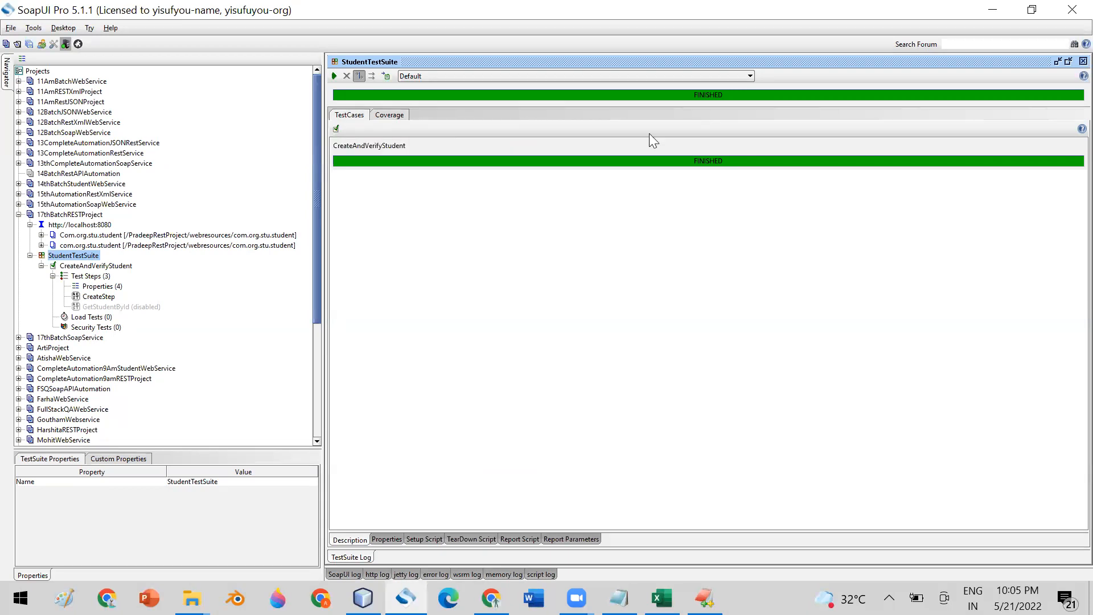
click(386, 72)
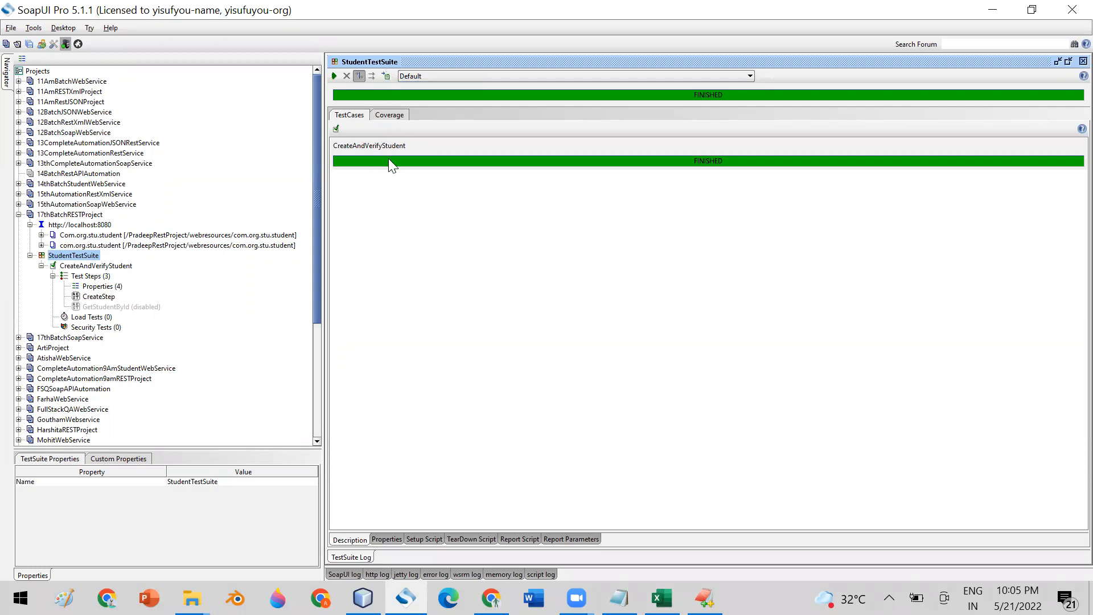
click(386, 75)
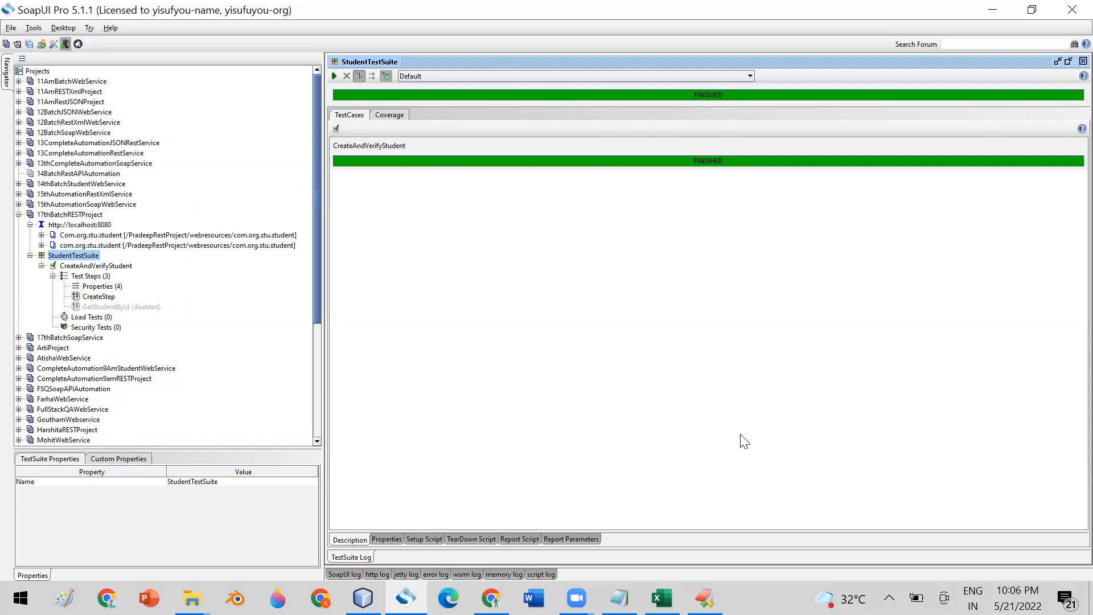
key(alt+Tab)
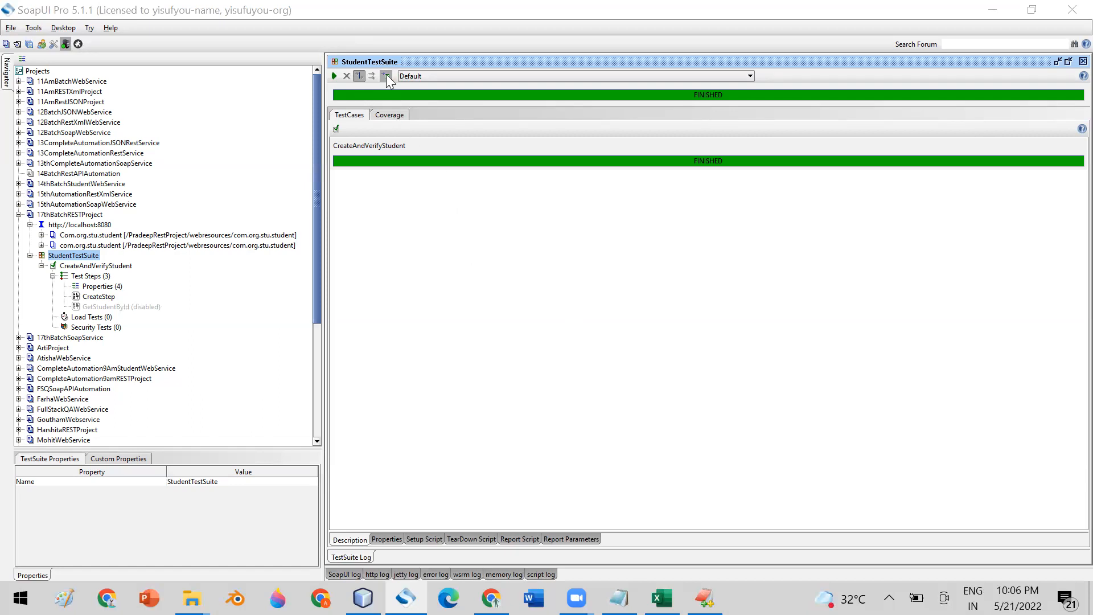
click(332, 75)
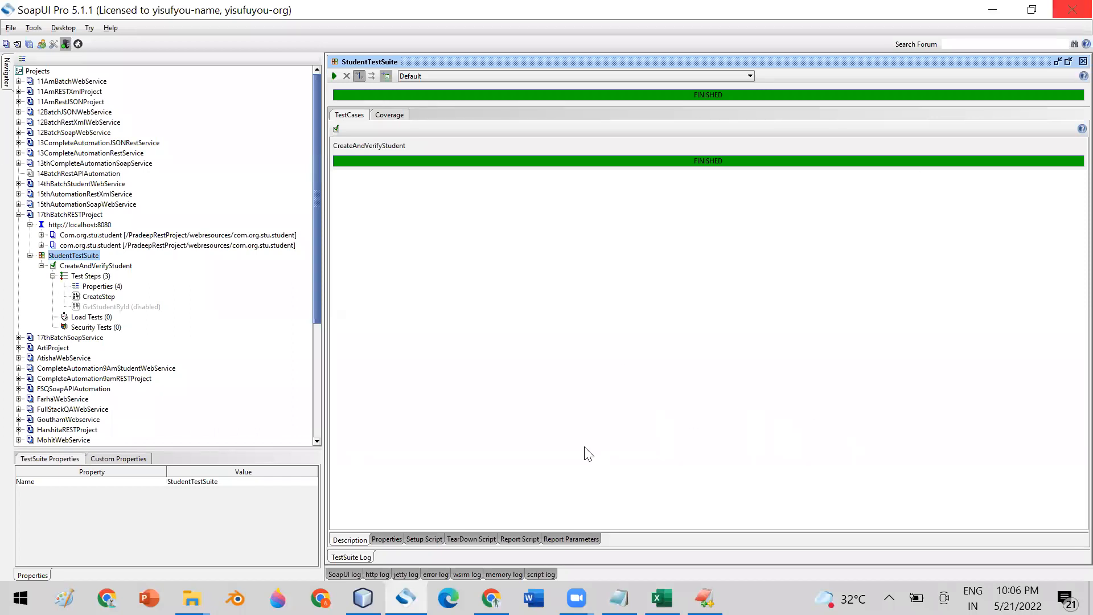
right_click(405, 598)
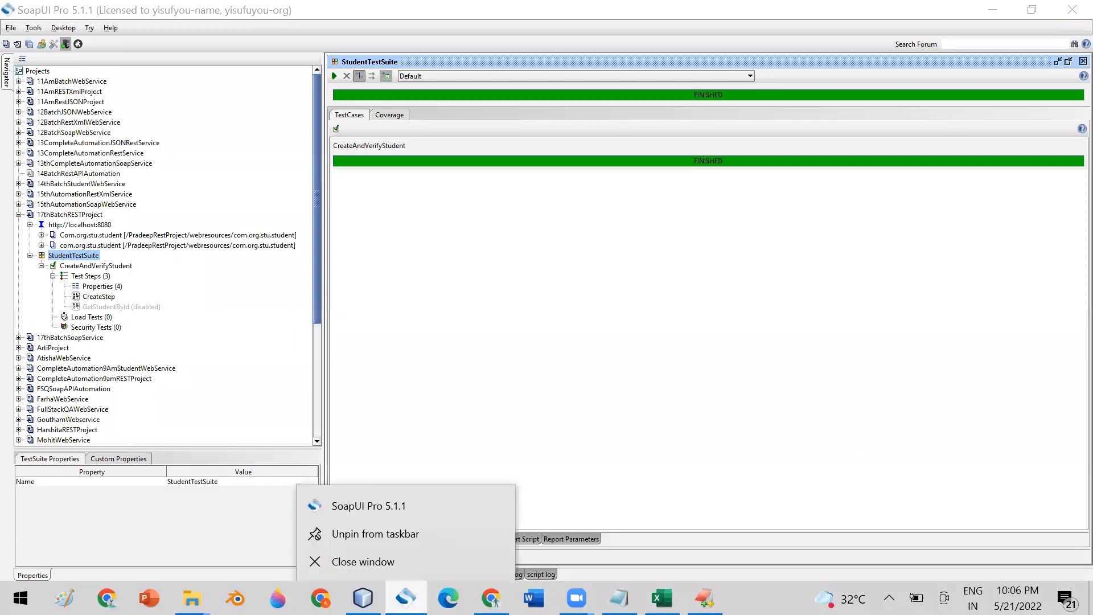
click(373, 556)
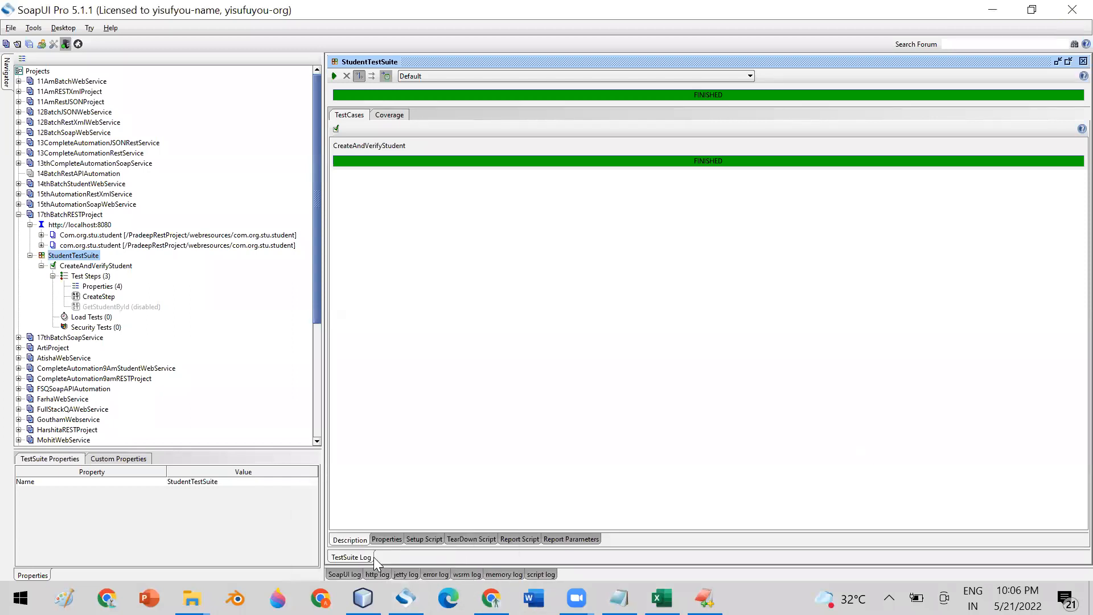